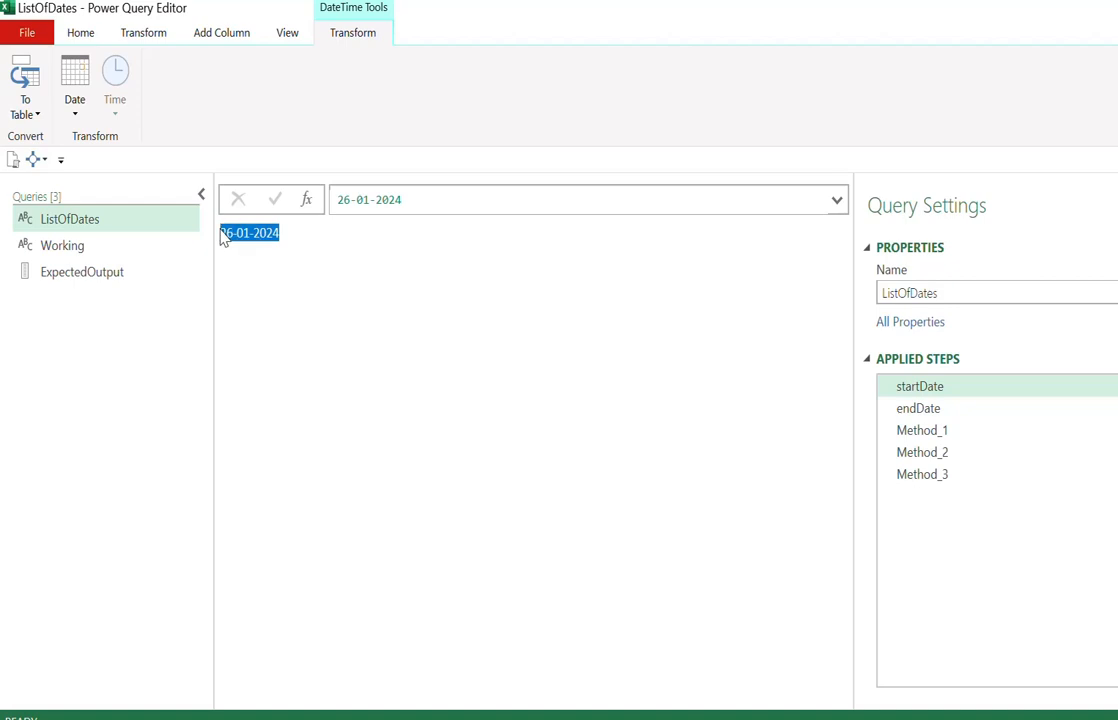
# Review the startDate, endDate and Method_1 steps of the ListOfDates query and the ExpectedOutput list.
pyautogui.click(930, 408)
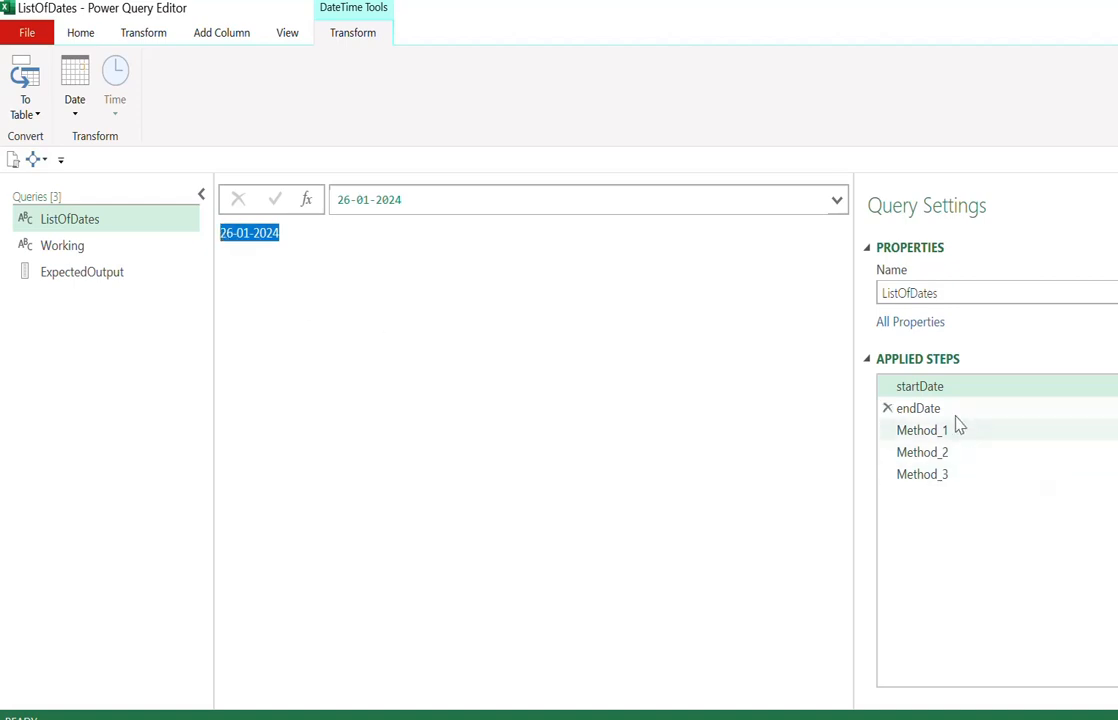
pyautogui.moveTo(281, 240); pyautogui.dragTo(230, 247)
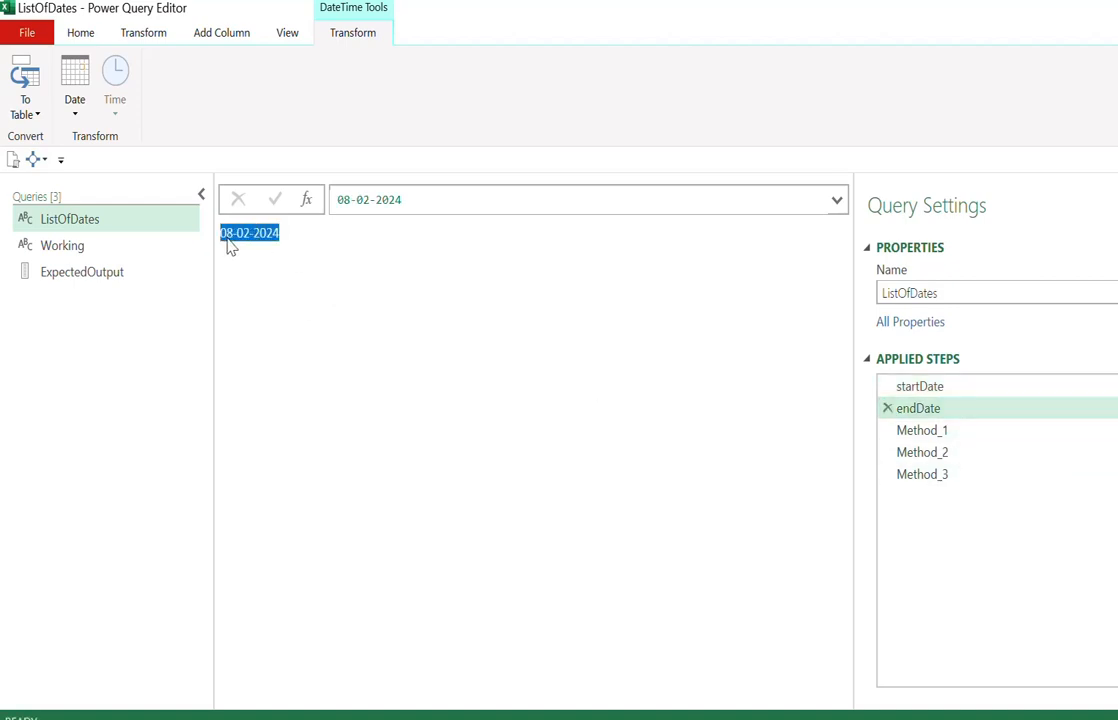
pyautogui.click(137, 279)
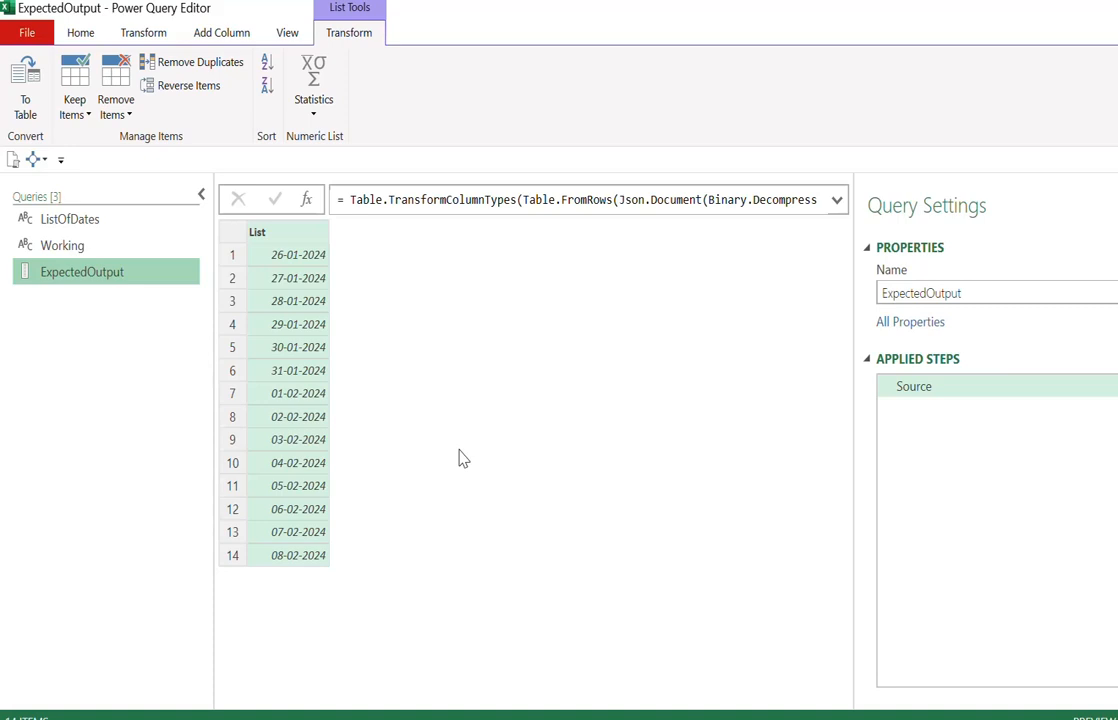
pyautogui.click(80, 225)
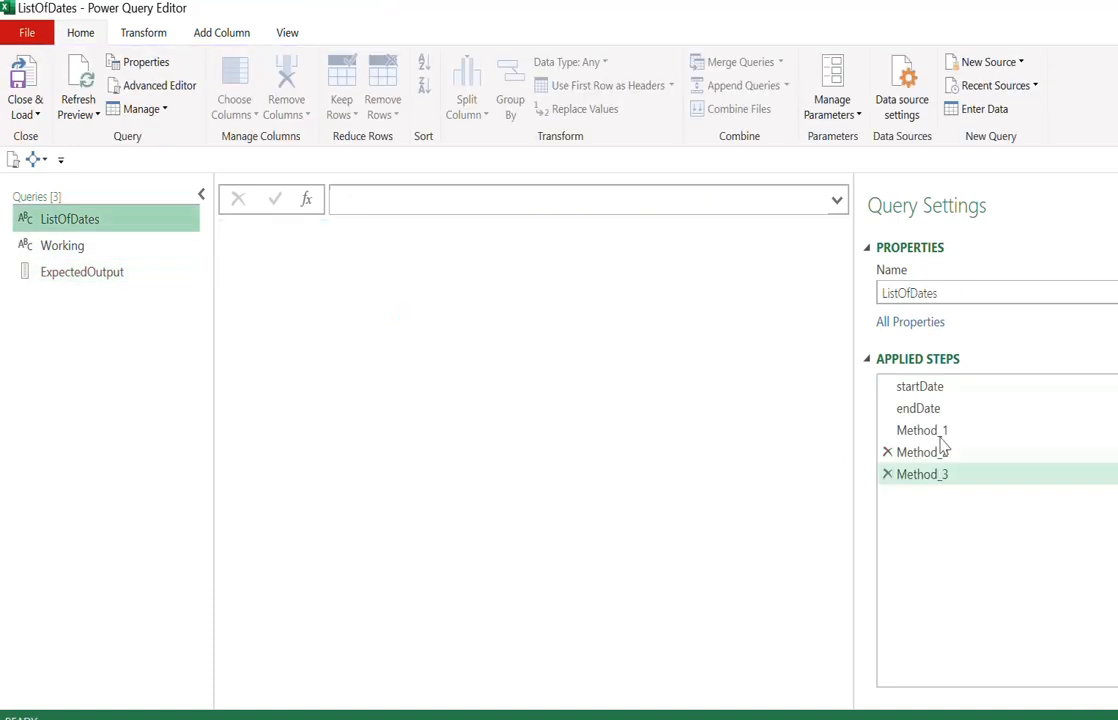
pyautogui.click(957, 387)
pyautogui.click(958, 410)
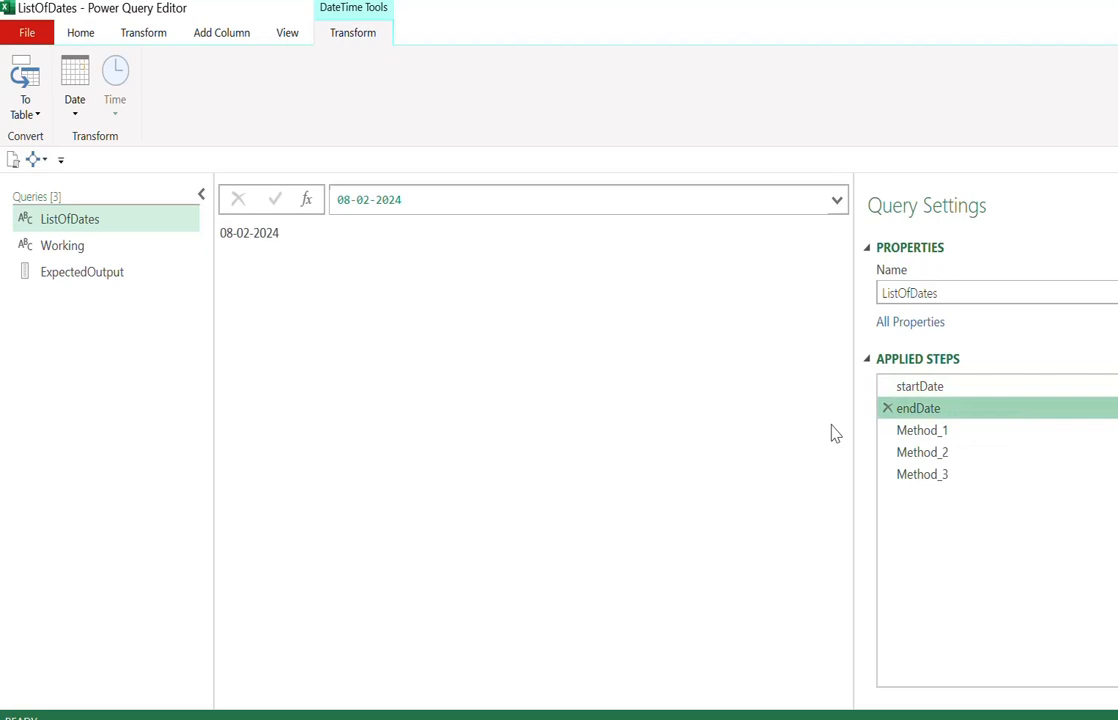
pyautogui.click(956, 433)
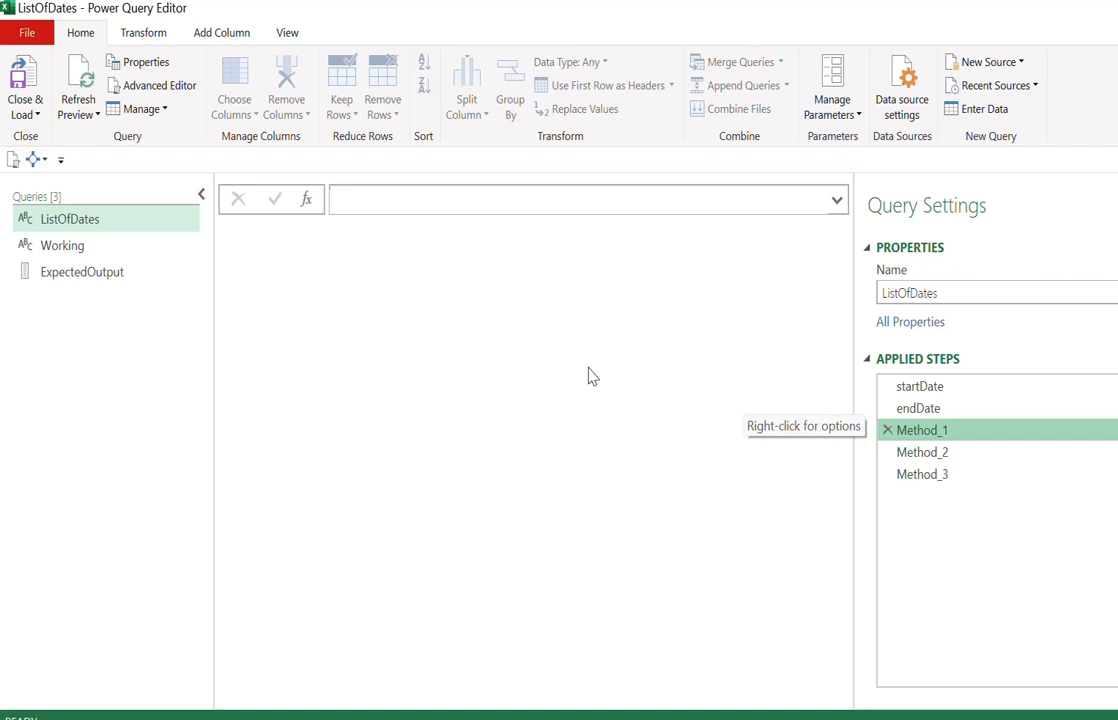
# Set the Working query's Source formula to = List.Dates to bring up the function's documentation.
pyautogui.click(93, 247)
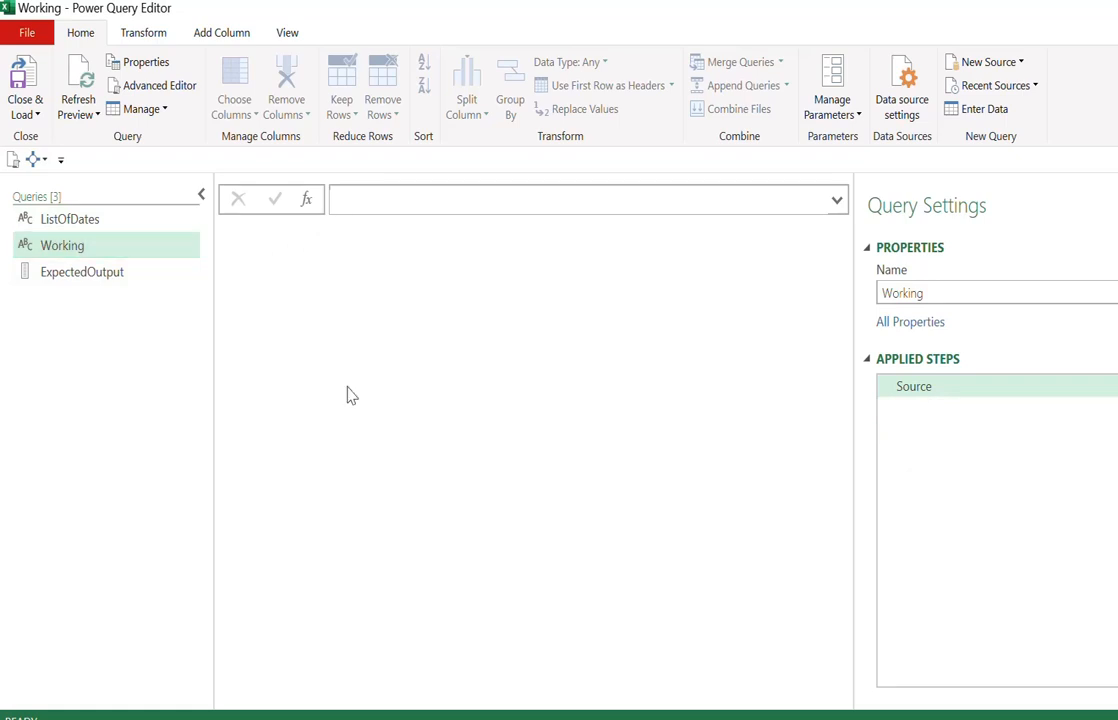
pyautogui.click(356, 199)
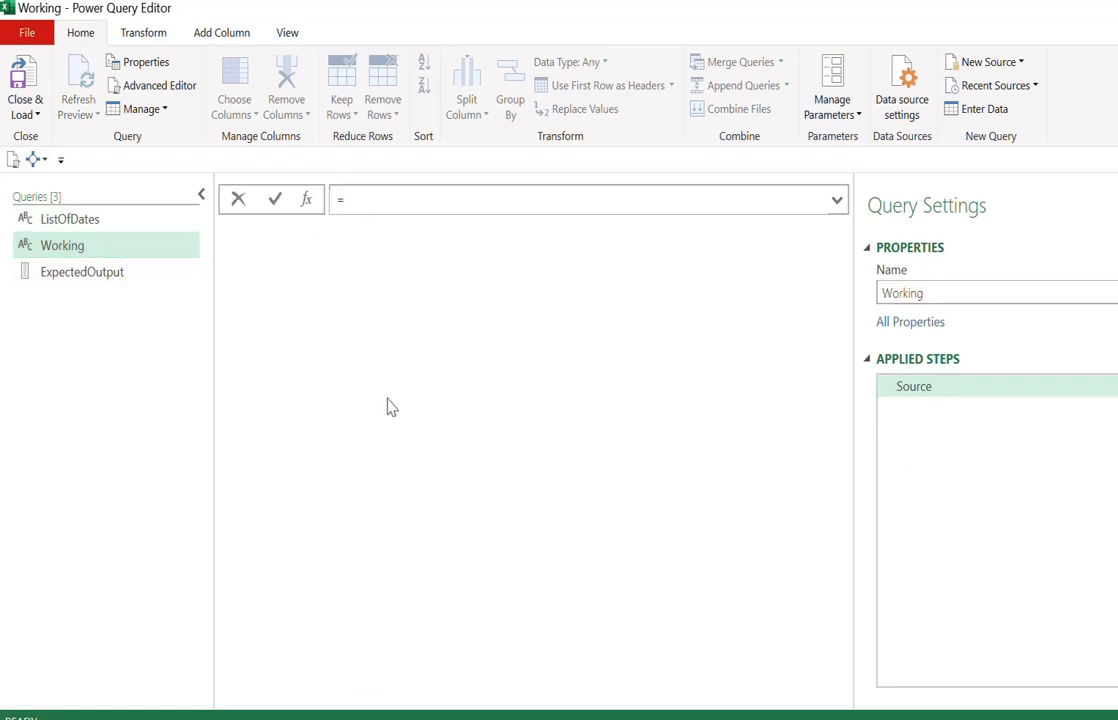
pyautogui.write('list')
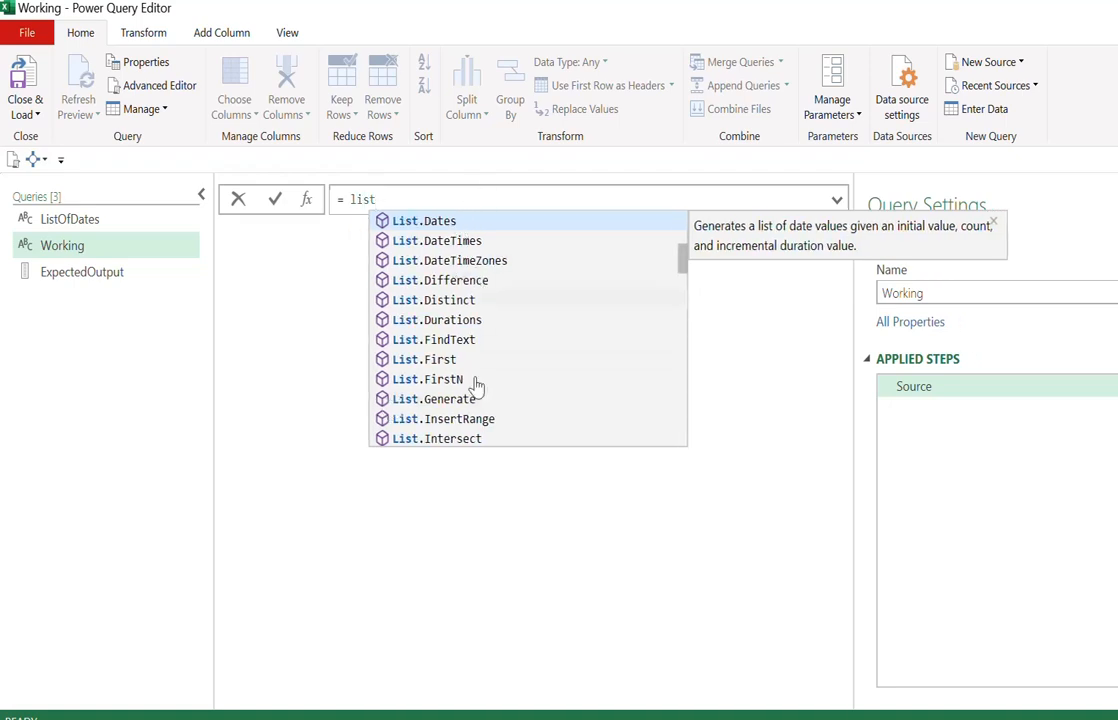
pyautogui.click(429, 224)
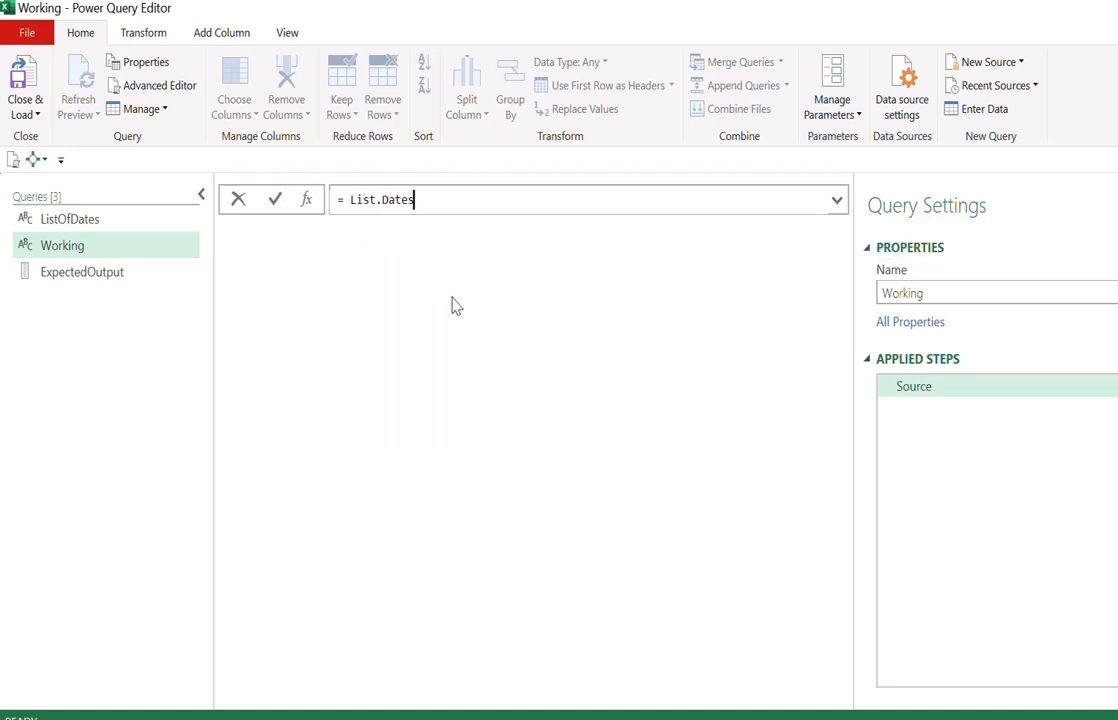
pyautogui.press('Return')
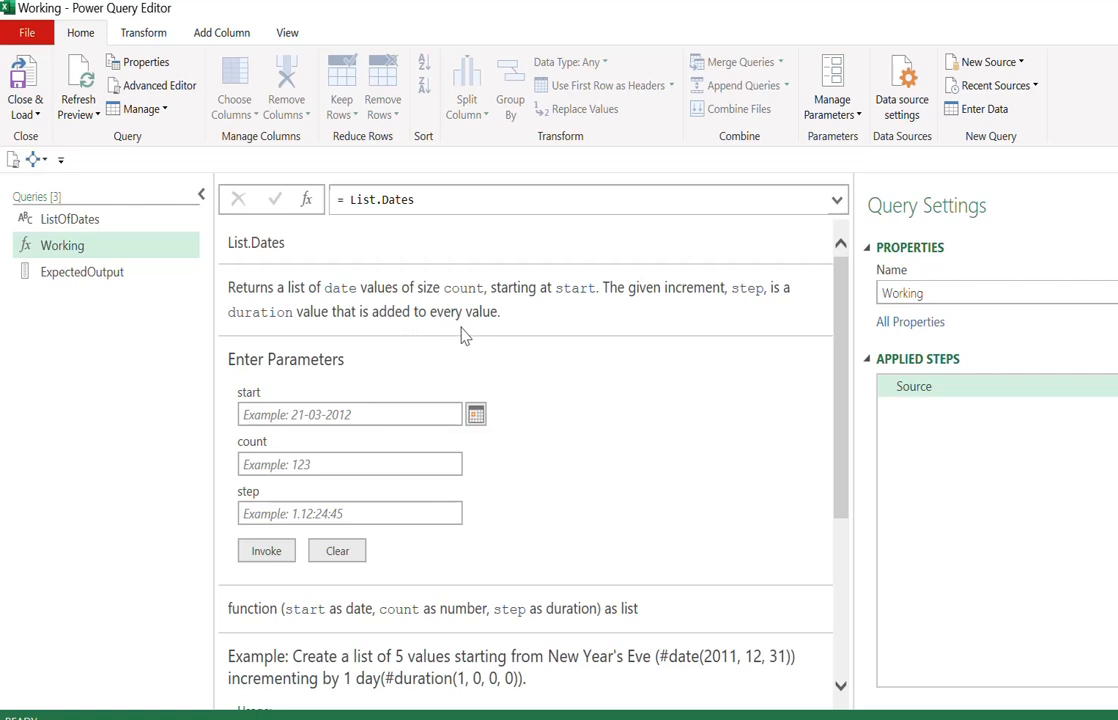
# Copy the List.Dates usage example from the documentation into a new step: List.Dates(#date(2011, 12, 31), 5, #duration(1, 0, 0, 0)).
pyautogui.scroll(-1, 300, 388)
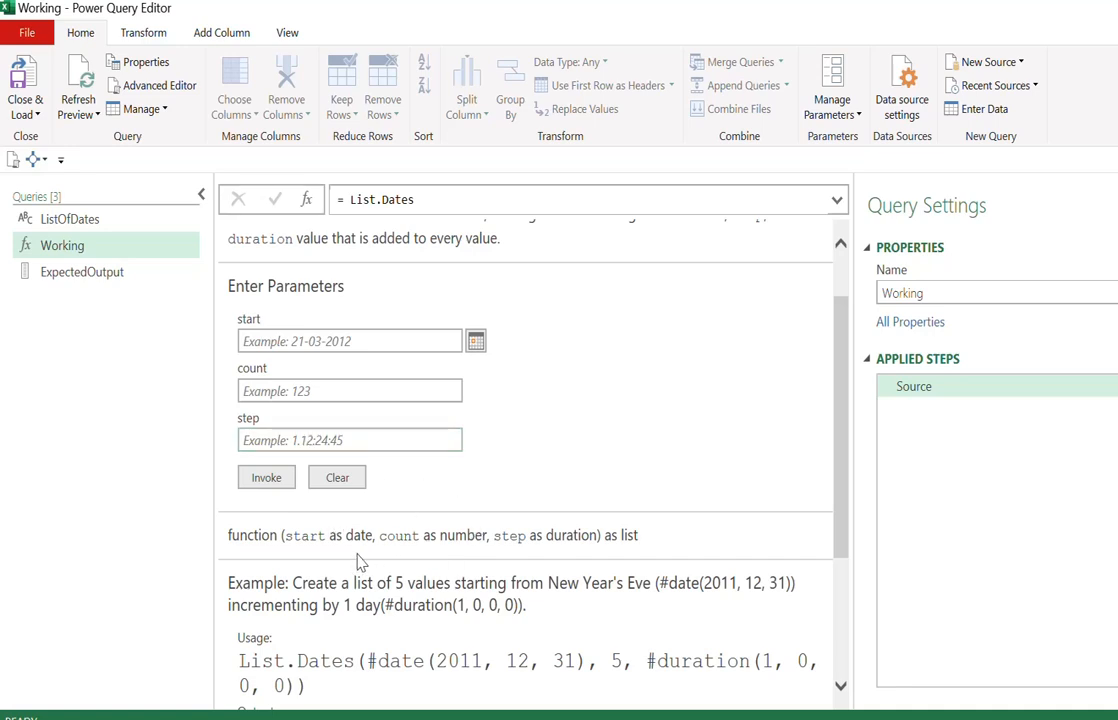
pyautogui.scroll(-1, 327, 405)
pyautogui.scroll(2, 437, 545)
pyautogui.scroll(-2, 441, 540)
pyautogui.scroll(-3, 441, 540)
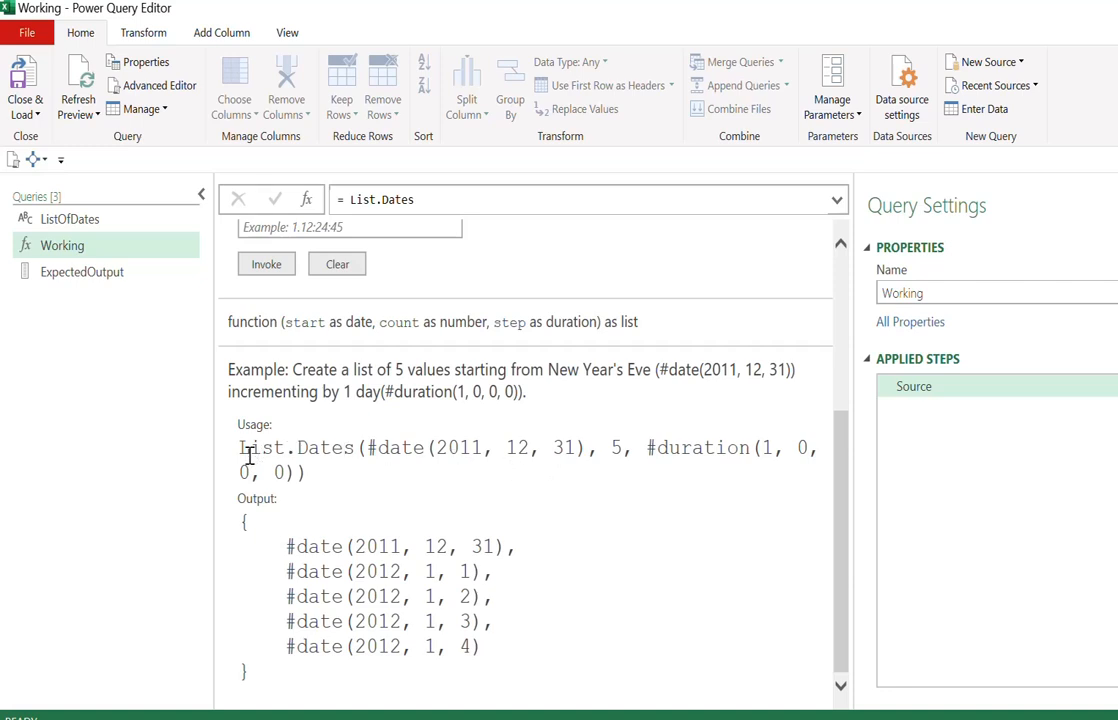
pyautogui.moveTo(241, 455); pyautogui.dragTo(316, 478)
pyautogui.hotkey('ctrl', 'c')
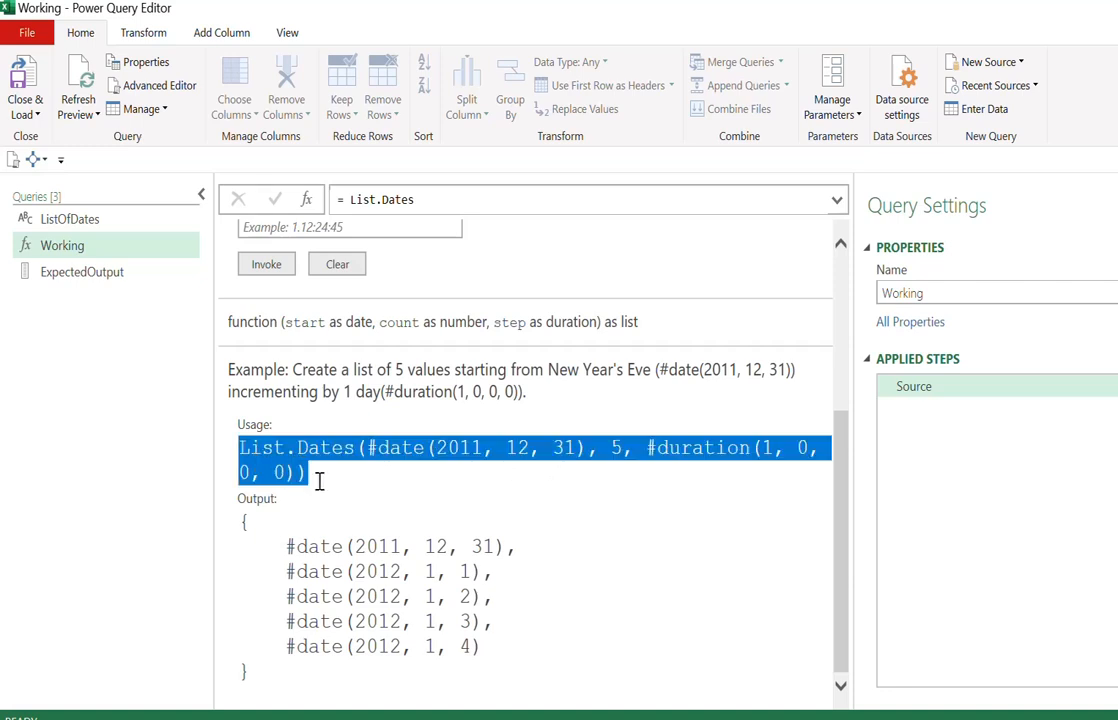
pyautogui.click(306, 200)
pyautogui.moveTo(349, 200); pyautogui.dragTo(390, 202)
pyautogui.hotkey('ctrl', 'v')
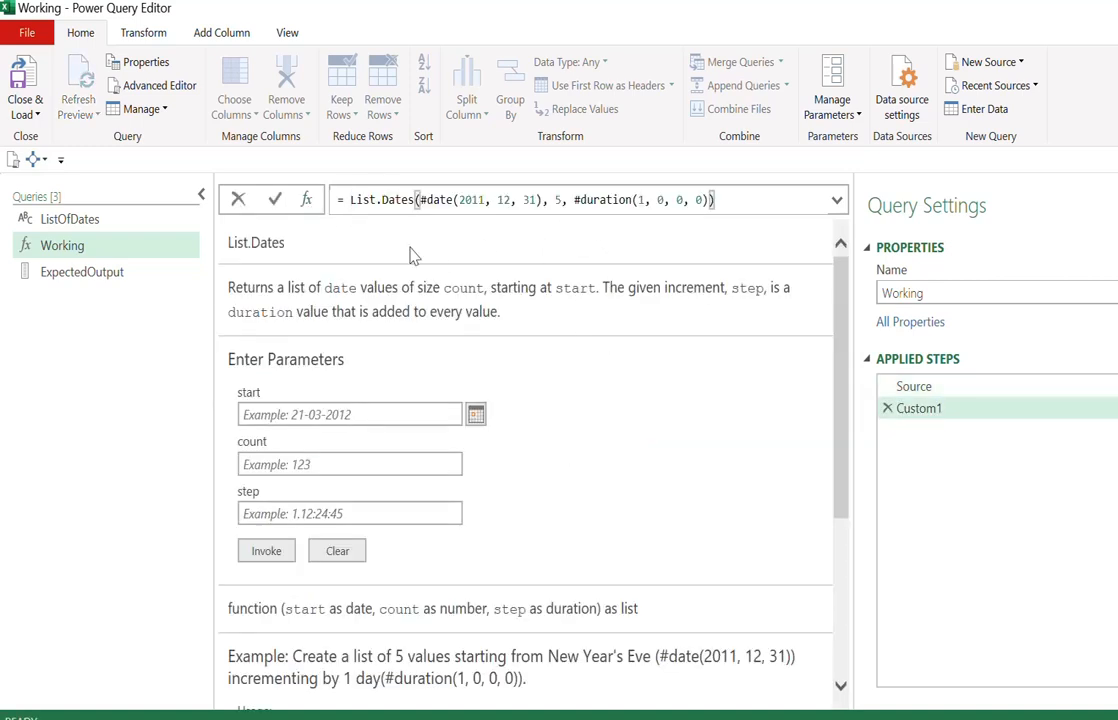
pyautogui.press('Return')
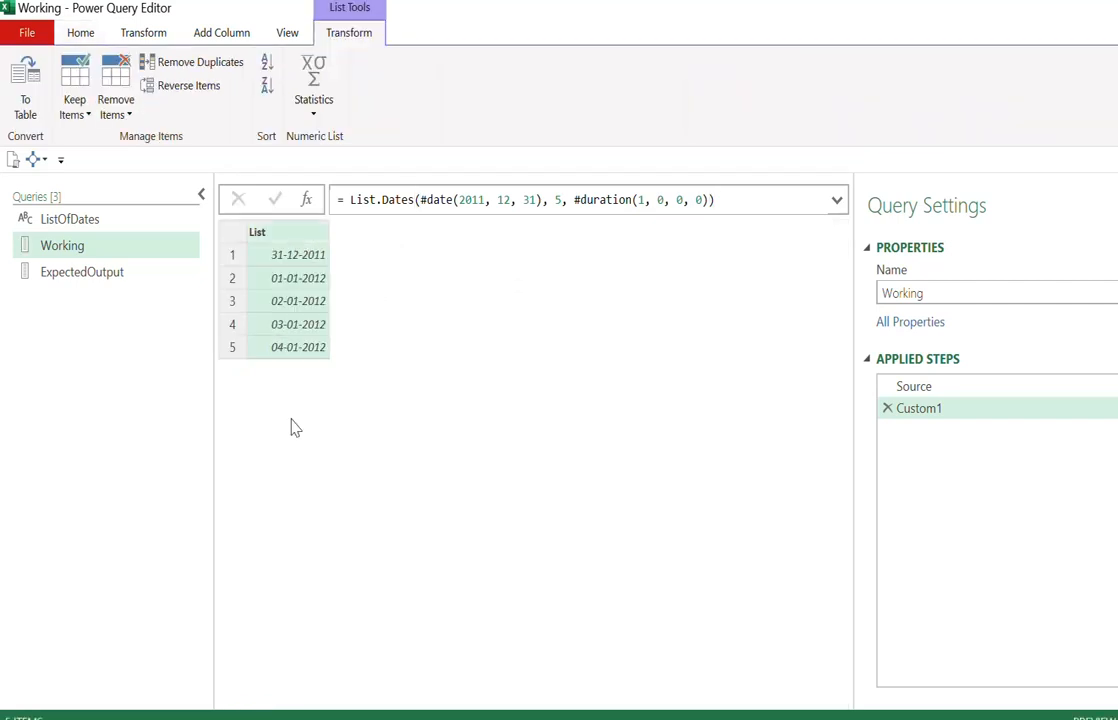
# Examine the start date, count and duration arguments of the List.Dates formula against the generated list.
pyautogui.click(420, 200)
pyautogui.moveTo(420, 200); pyautogui.dragTo(538, 203)
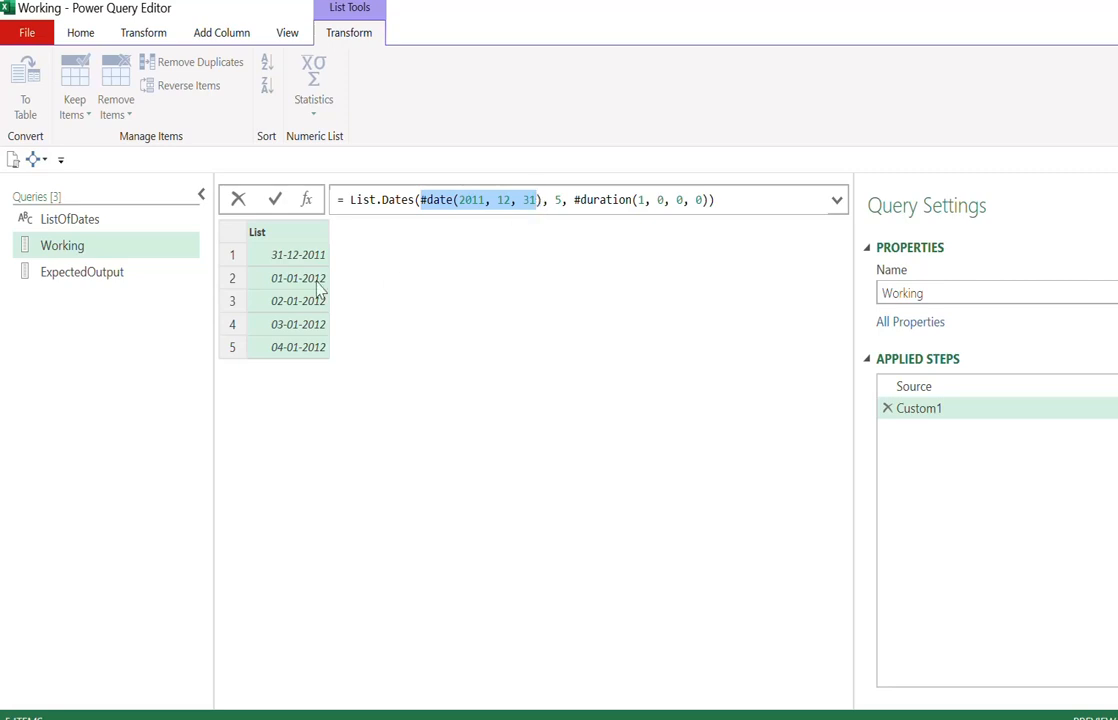
pyautogui.doubleClick(560, 200)
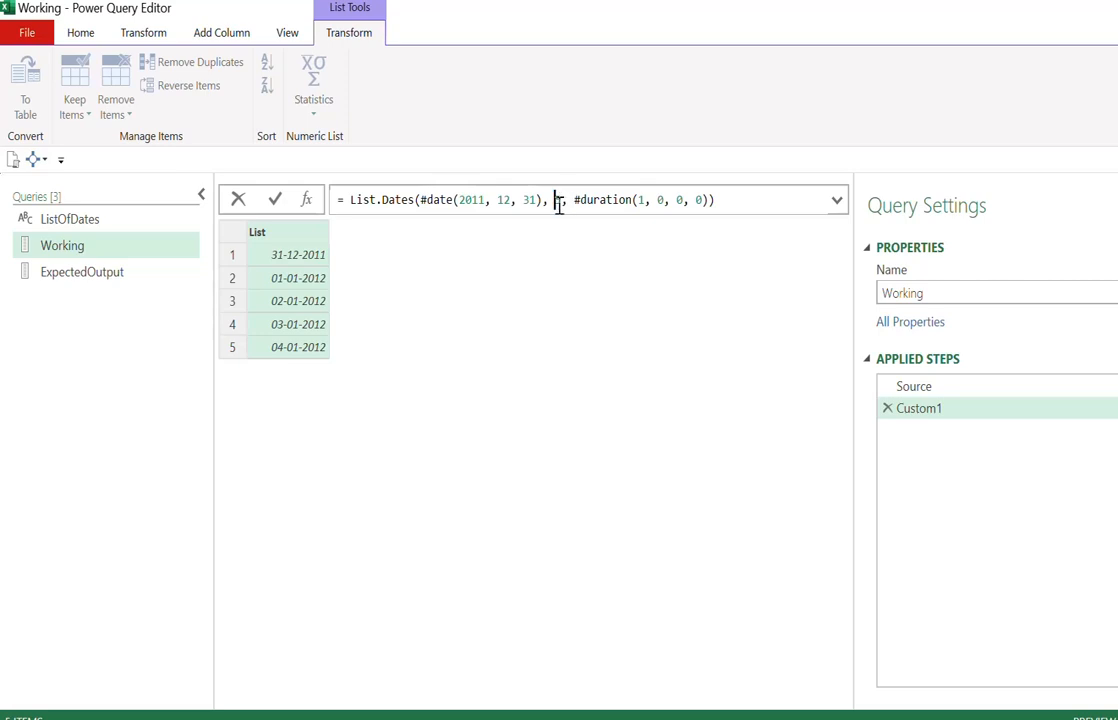
pyautogui.click(616, 251)
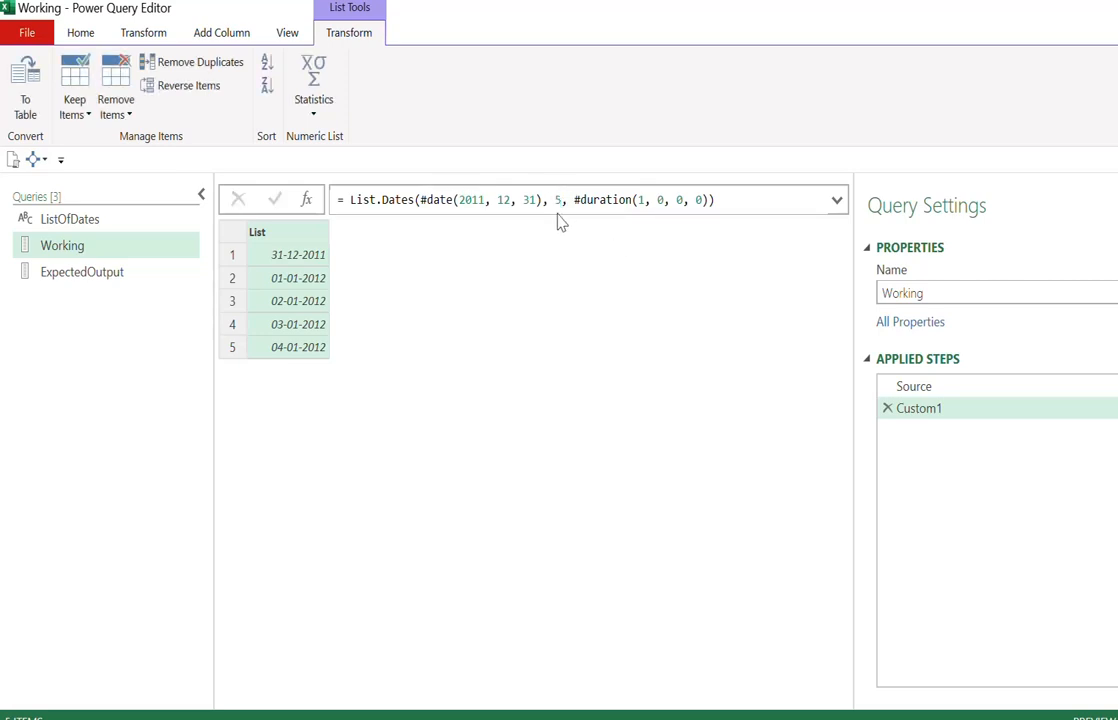
pyautogui.moveTo(575, 200); pyautogui.dragTo(708, 199)
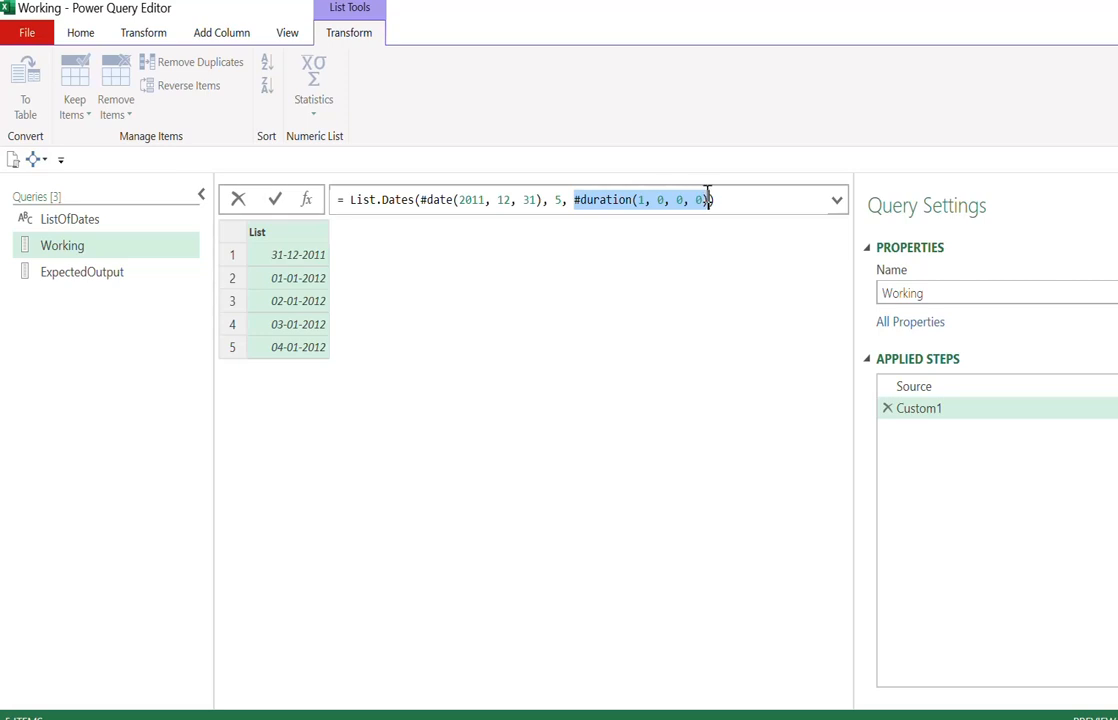
pyautogui.click(641, 199)
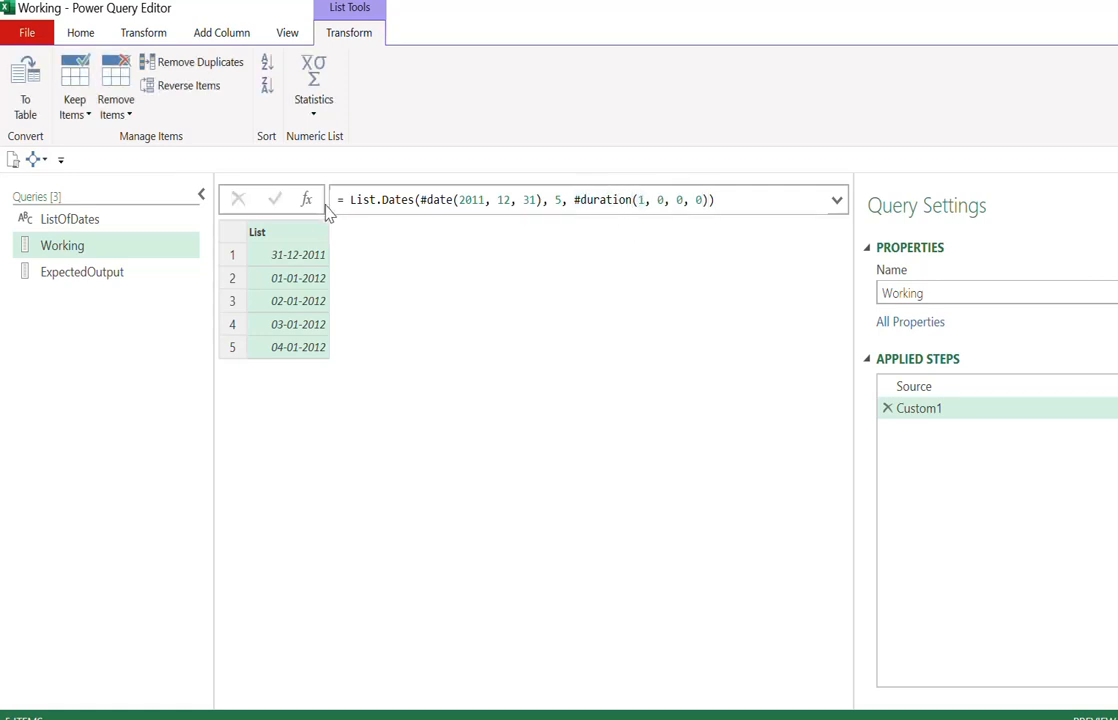
# Add another custom step to the Working query with the formula = #duration to show its parameters.
pyautogui.click(308, 200)
pyautogui.doubleClick(429, 202)
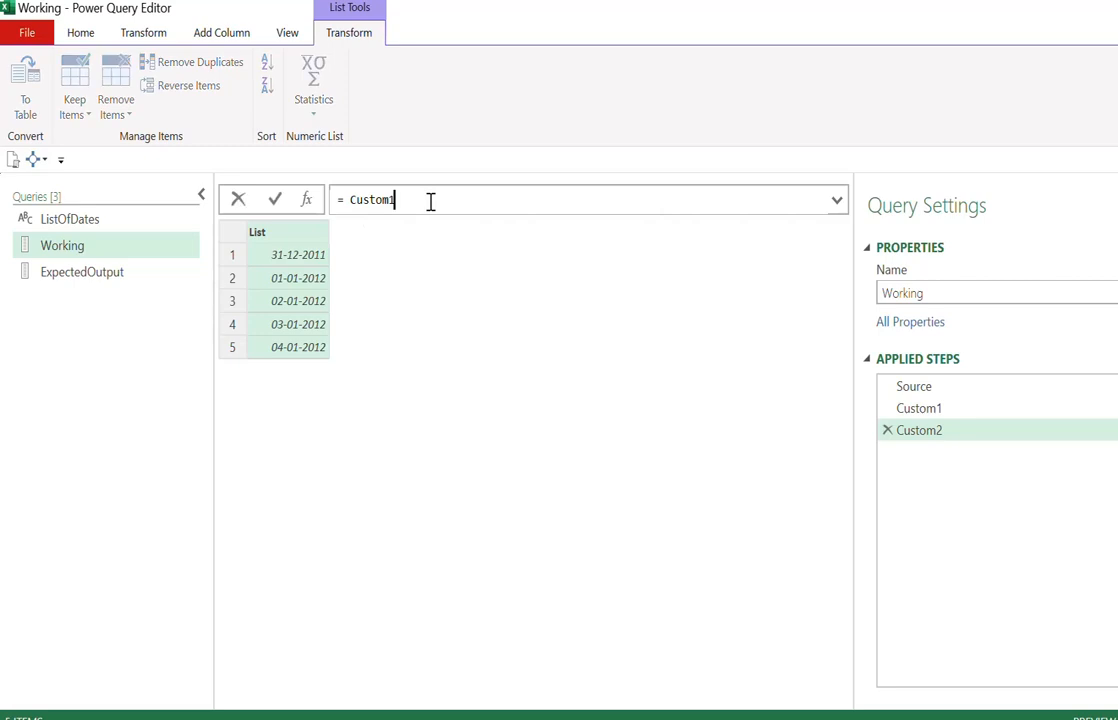
pyautogui.write('#duration')
pyautogui.press('Return')
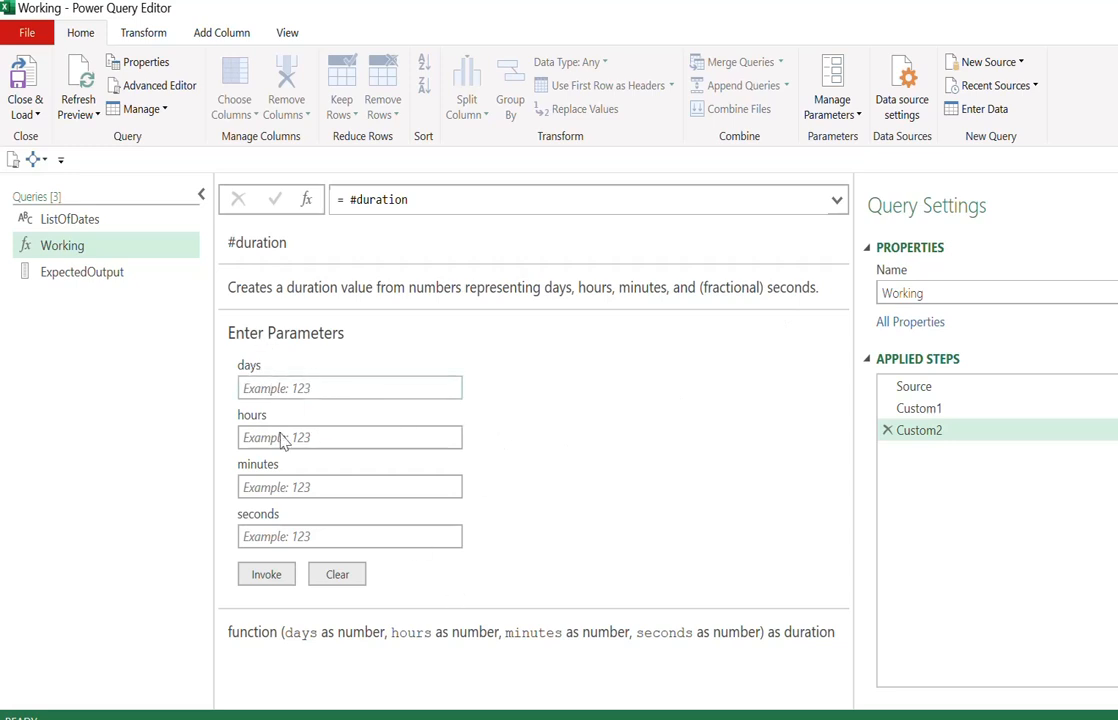
# Compare the Custom1 duration arguments with the #duration parameters, and set its hours argument to 20.
pyautogui.click(945, 410)
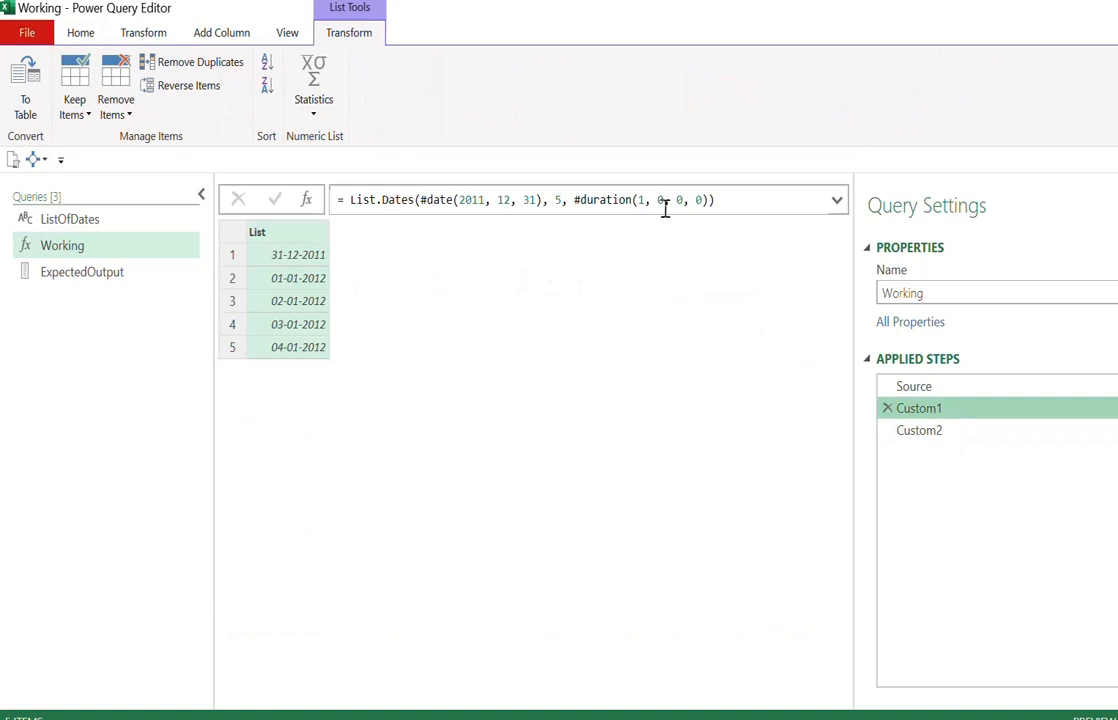
pyautogui.click(639, 202)
pyautogui.doubleClick(642, 202)
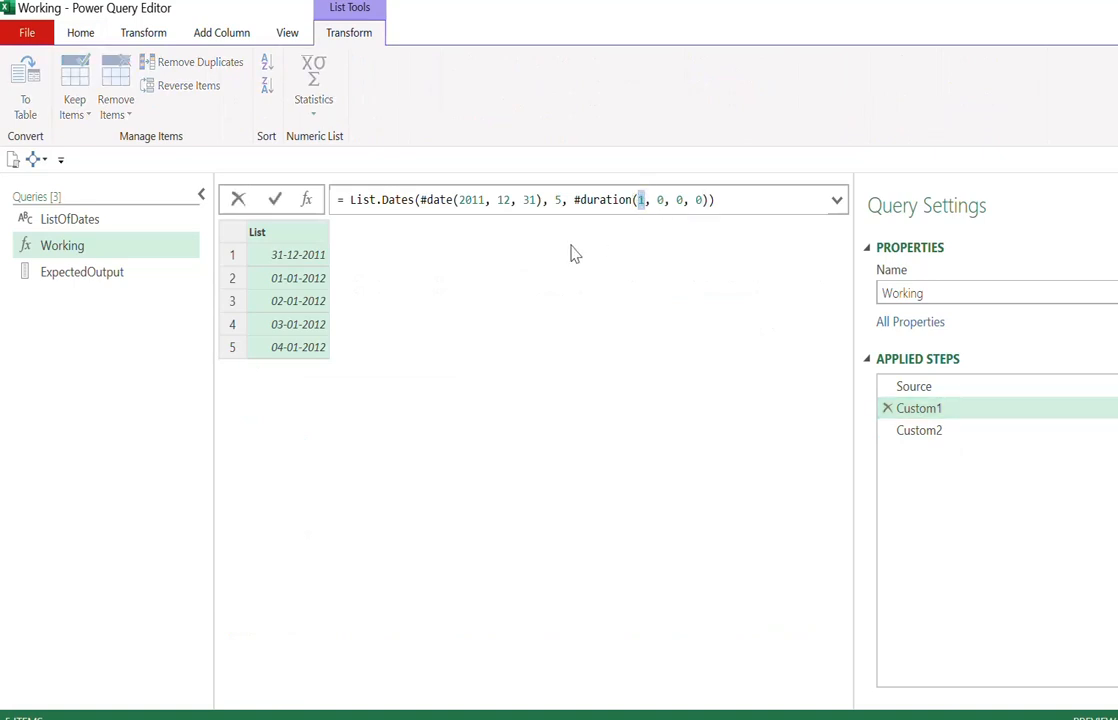
pyautogui.click(936, 435)
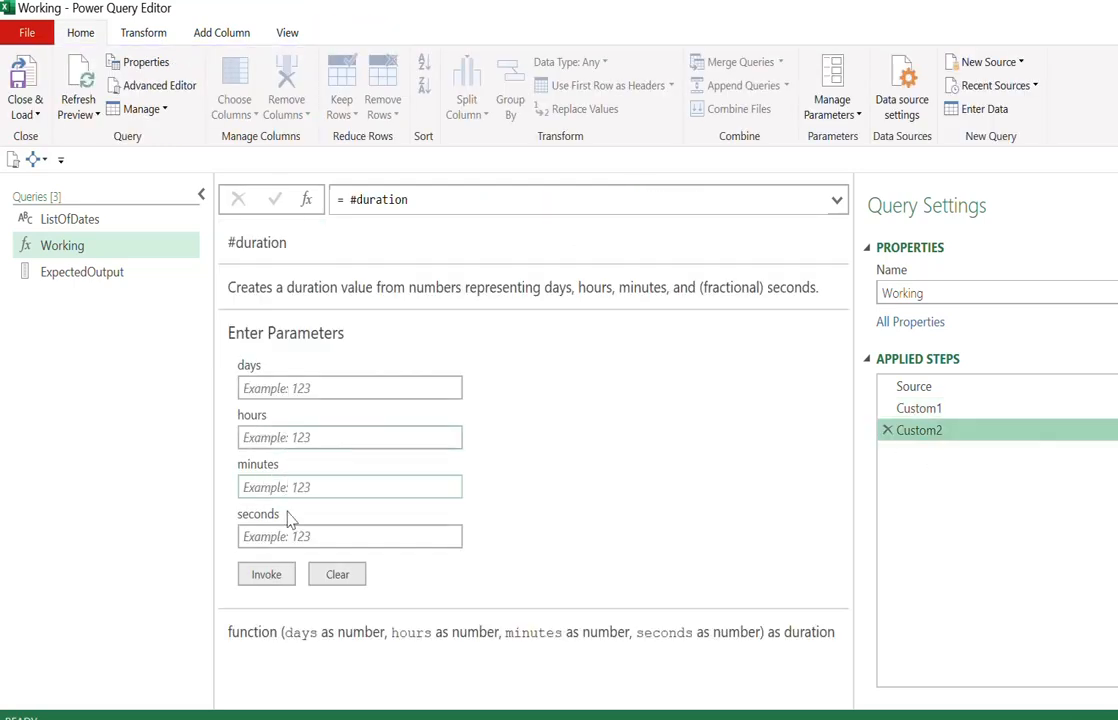
pyautogui.click(916, 408)
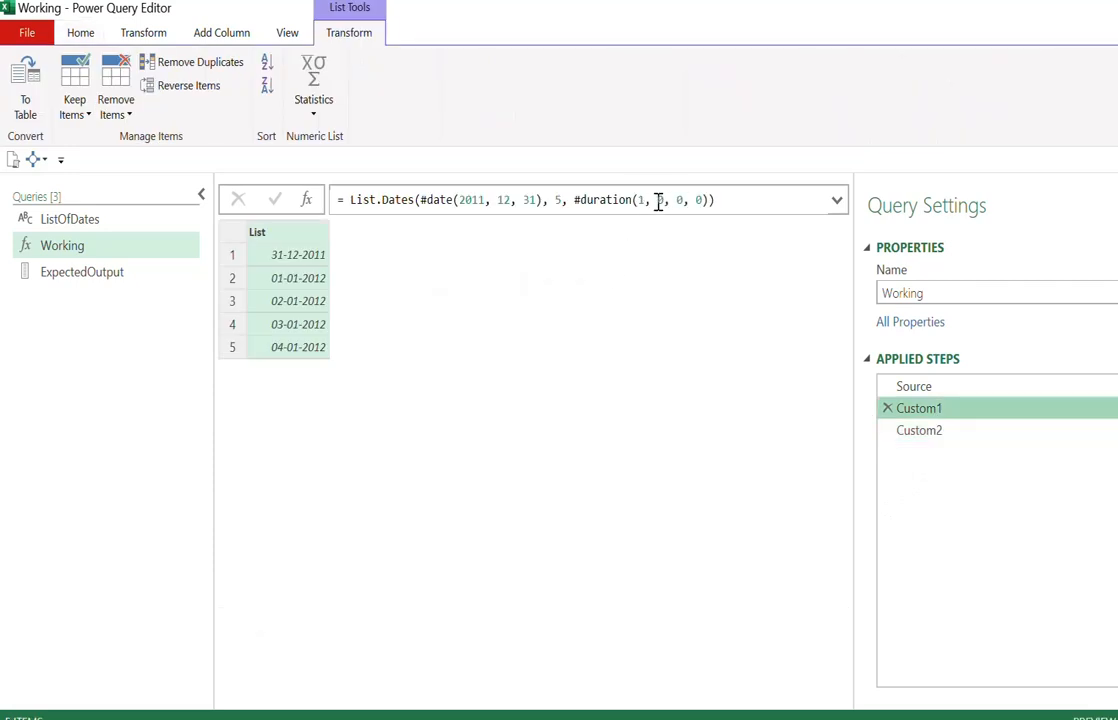
pyautogui.click(659, 199)
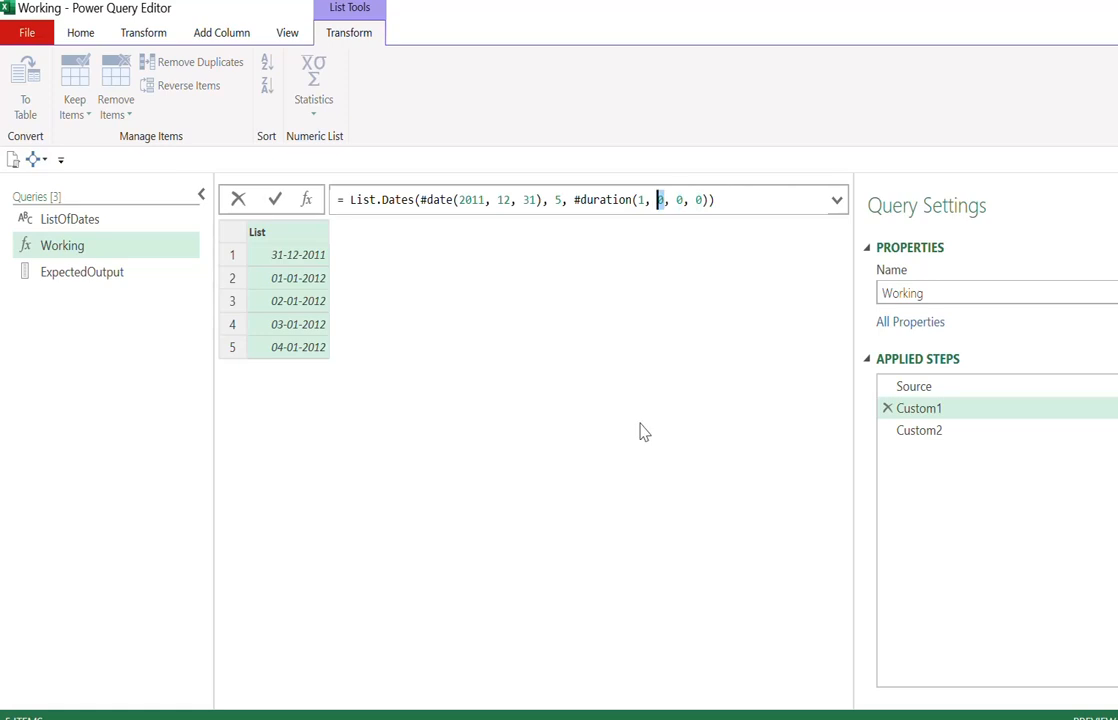
pyautogui.press('Return')
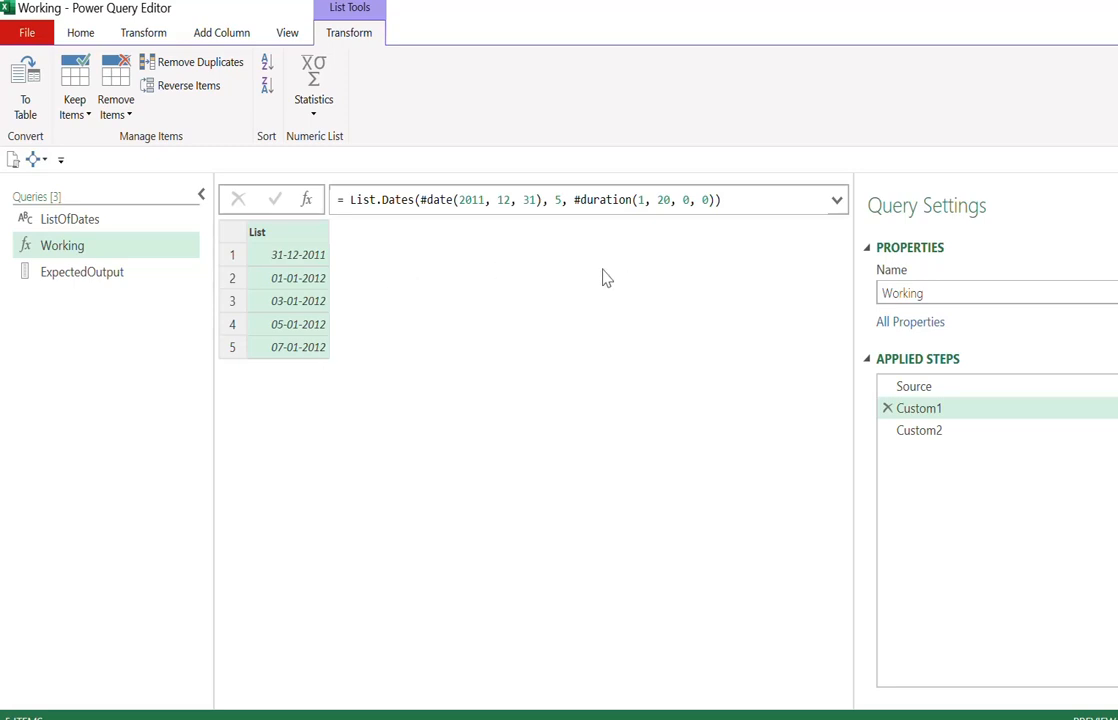
# Try replacing the whole #duration argument of the List.Dates formula with the plain number 1.
pyautogui.moveTo(573, 199); pyautogui.dragTo(714, 199)
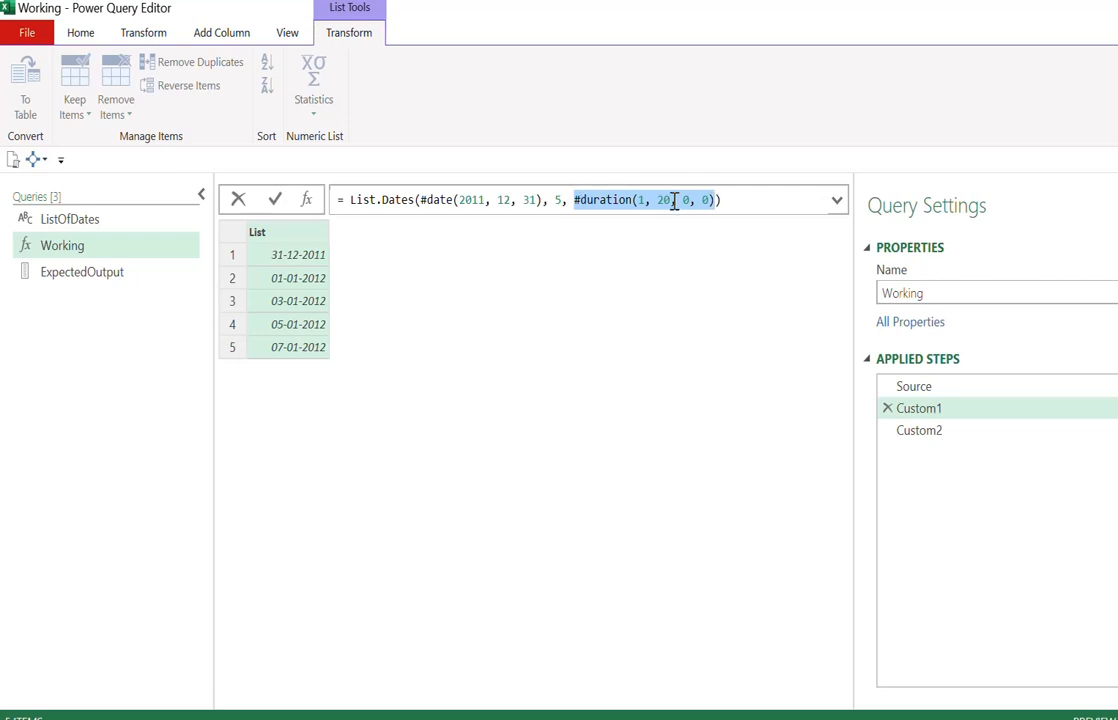
pyautogui.press('BackSpace')
pyautogui.write('1')
pyautogui.press('Return')
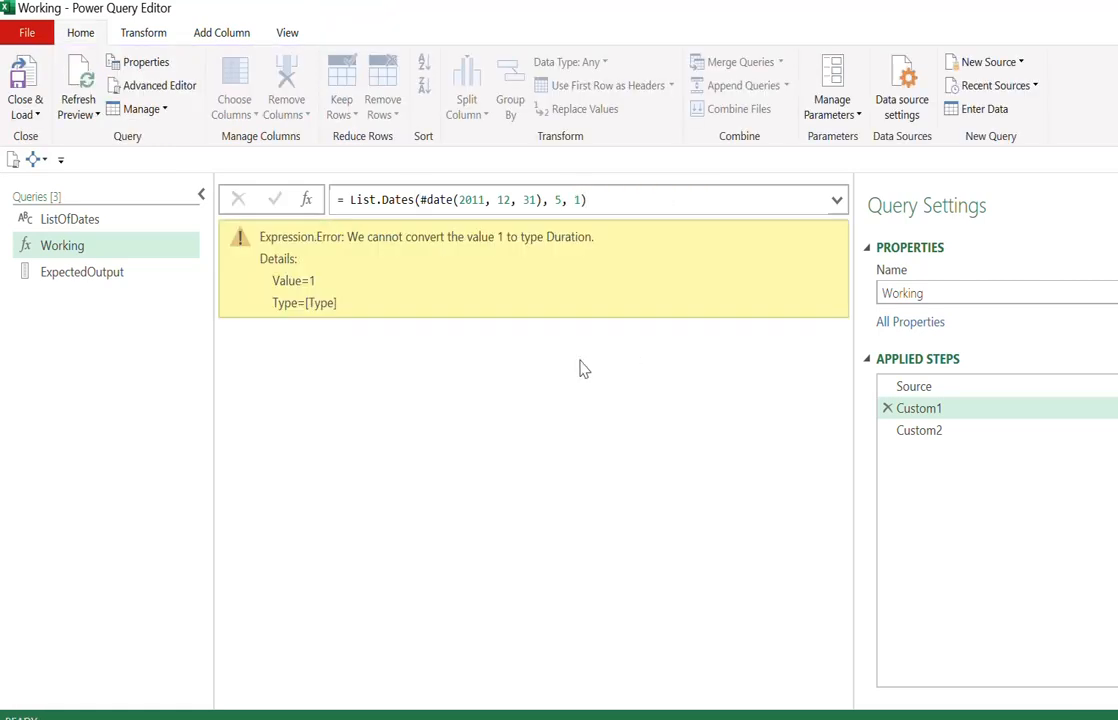
# Replace the plain number in the List.Dates step argument with #duration(1, 20, 0, 0).
pyautogui.moveTo(367, 238); pyautogui.dragTo(586, 240)
pyautogui.click(579, 260)
pyautogui.click(576, 199)
pyautogui.doubleClick(578, 199)
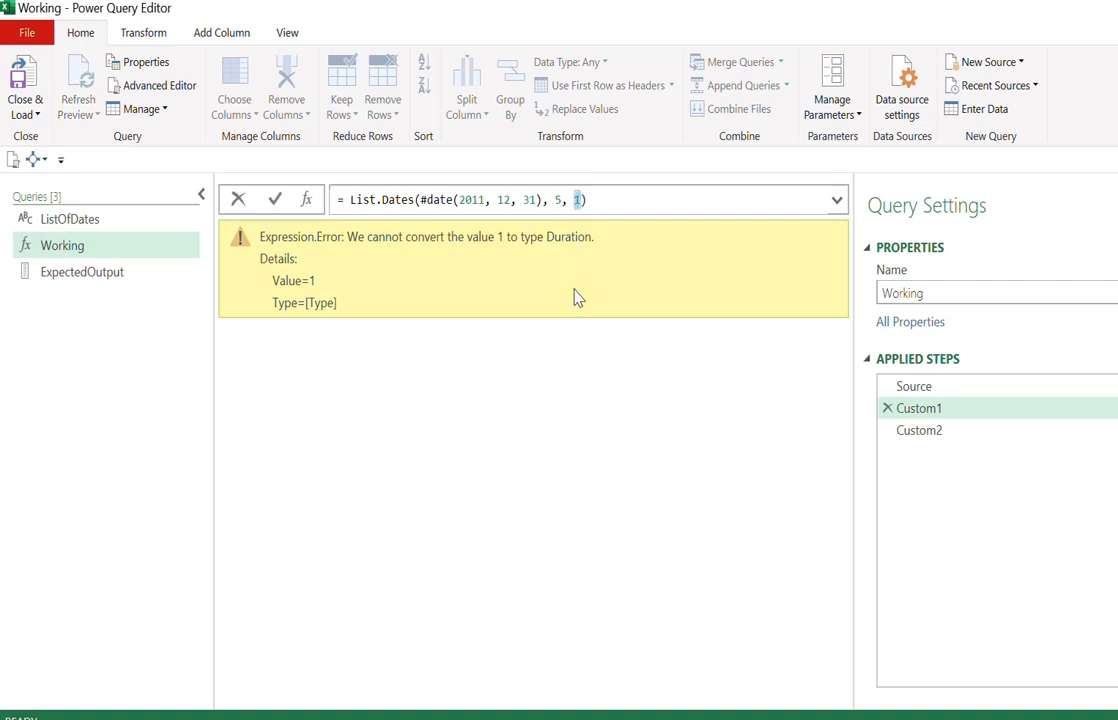
pyautogui.write('#duration(1, 20, 0, 0)')
pyautogui.press('Return')
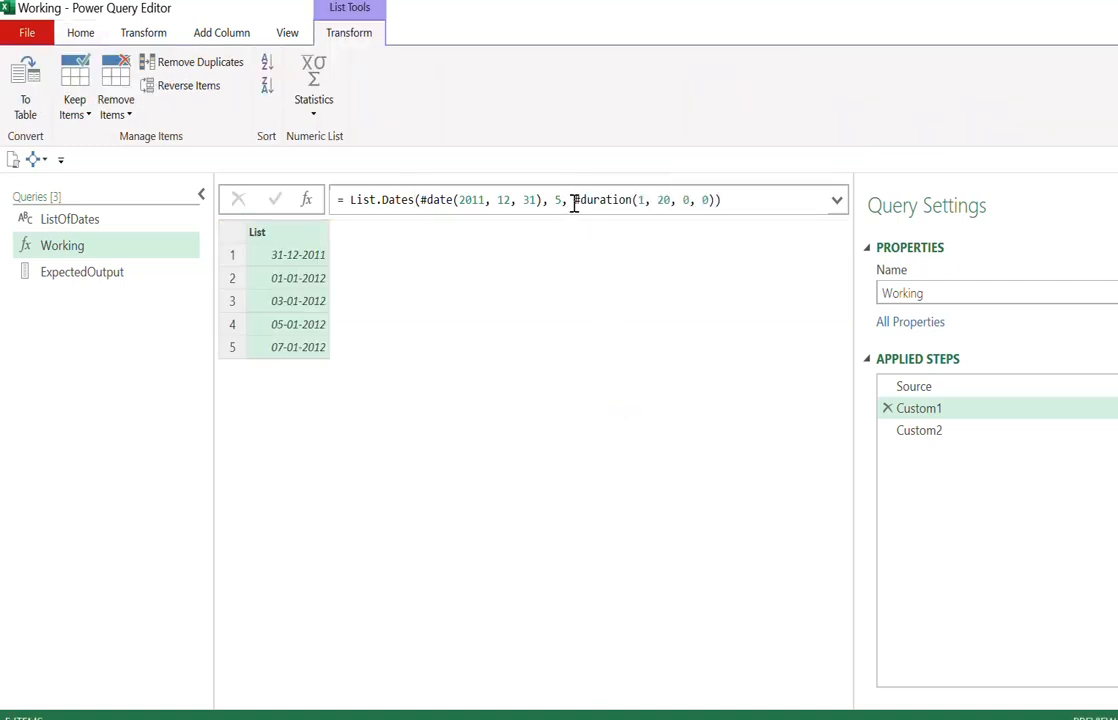
pyautogui.moveTo(575, 200); pyautogui.dragTo(626, 205)
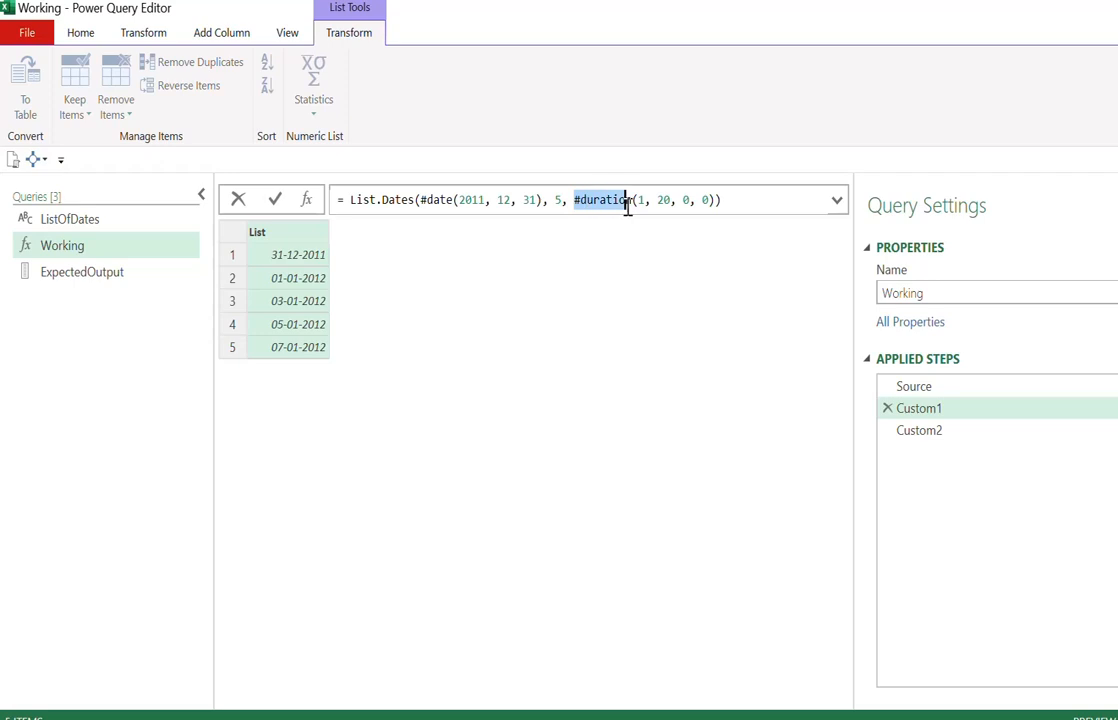
pyautogui.click(616, 317)
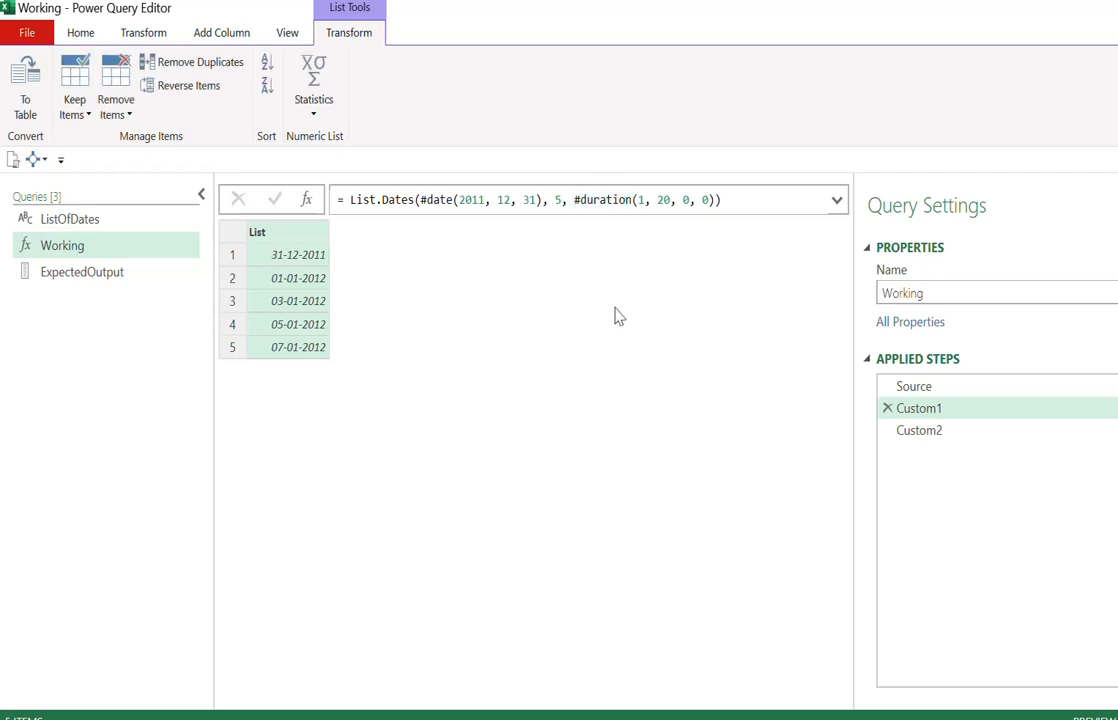
# Review the start, count and duration arguments of the List.Dates formula in the Custom1 step.
pyautogui.click(975, 441)
pyautogui.click(968, 414)
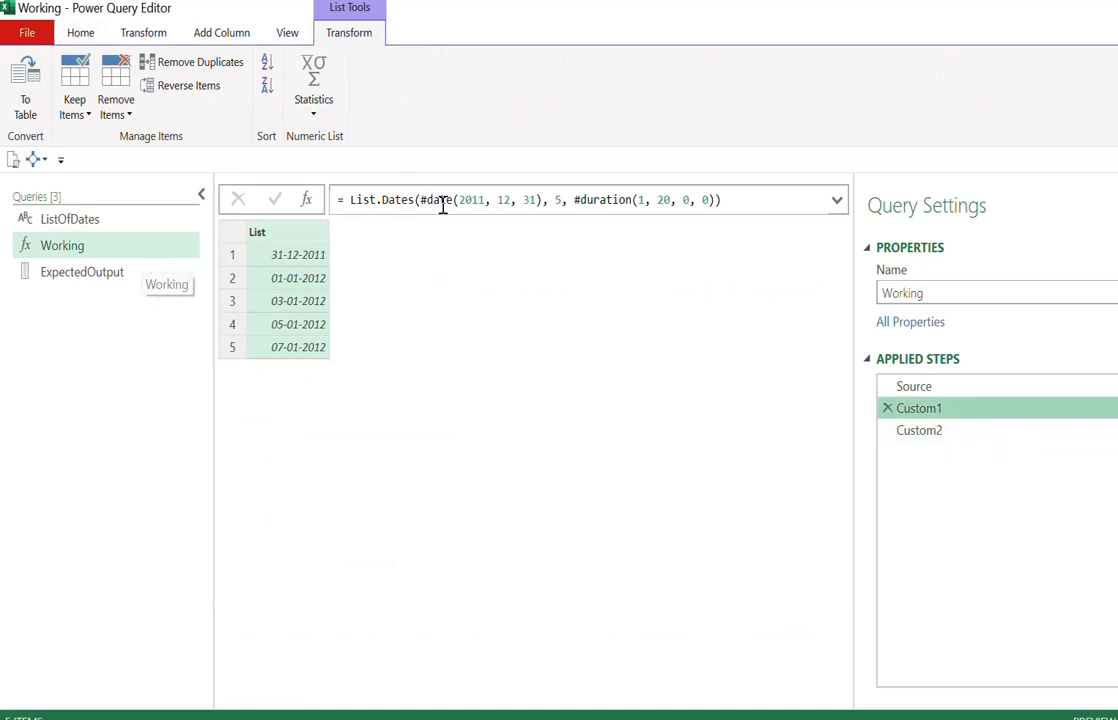
pyautogui.moveTo(420, 199); pyautogui.dragTo(709, 205)
pyautogui.click(552, 245)
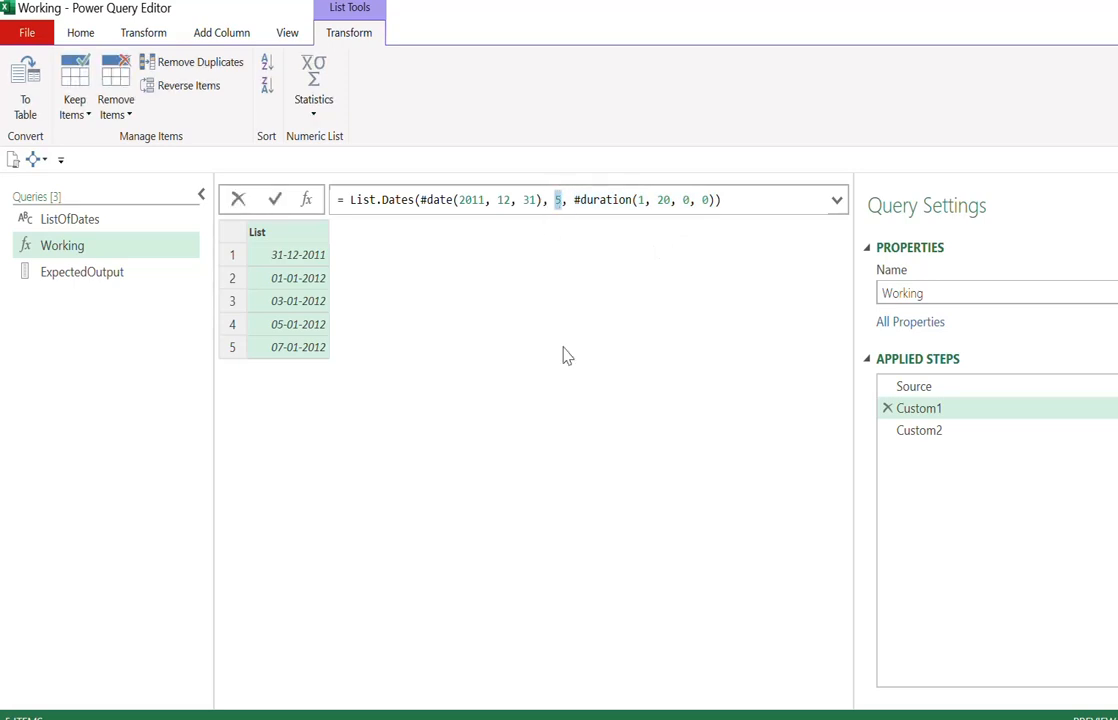
# Begin a List.Dates formula in the Method_1 step of the ListOfDates query, with startDate as its start argument.
pyautogui.click(112, 222)
pyautogui.moveTo(922, 430)
pyautogui.mouseDown()
pyautogui.moveTo(936, 444)
pyautogui.moveTo(948, 414)
pyautogui.moveTo(936, 436)
pyautogui.mouseUp()
pyautogui.click(429, 204)
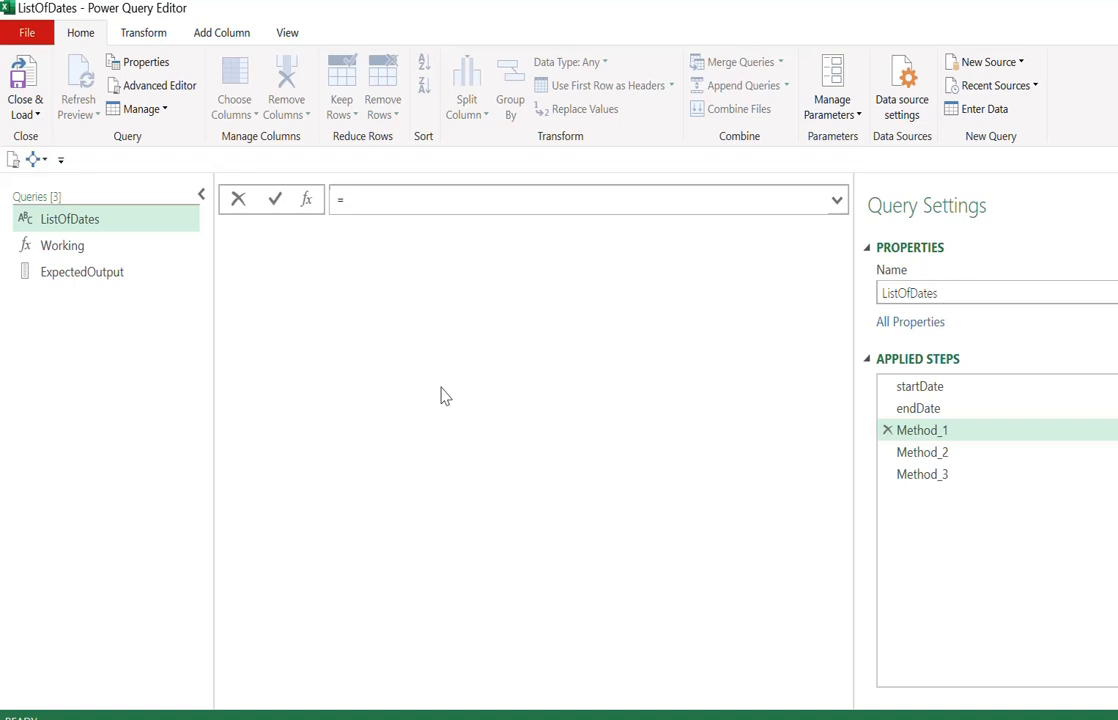
pyautogui.write('listdate')
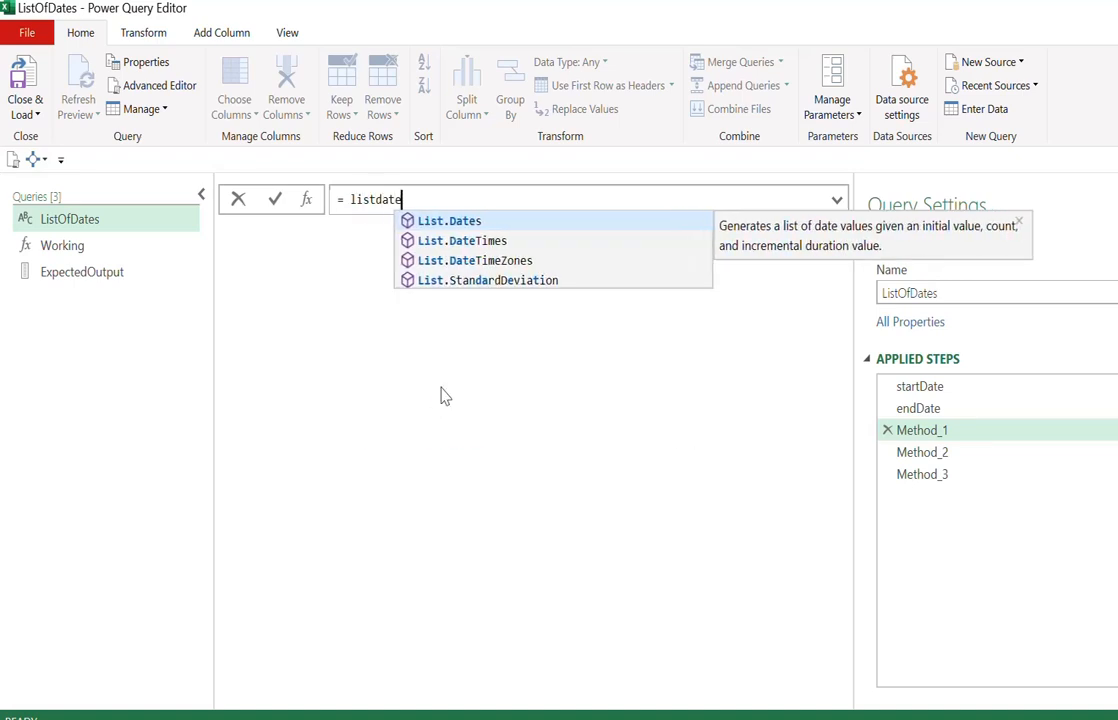
pyautogui.press('Tab')
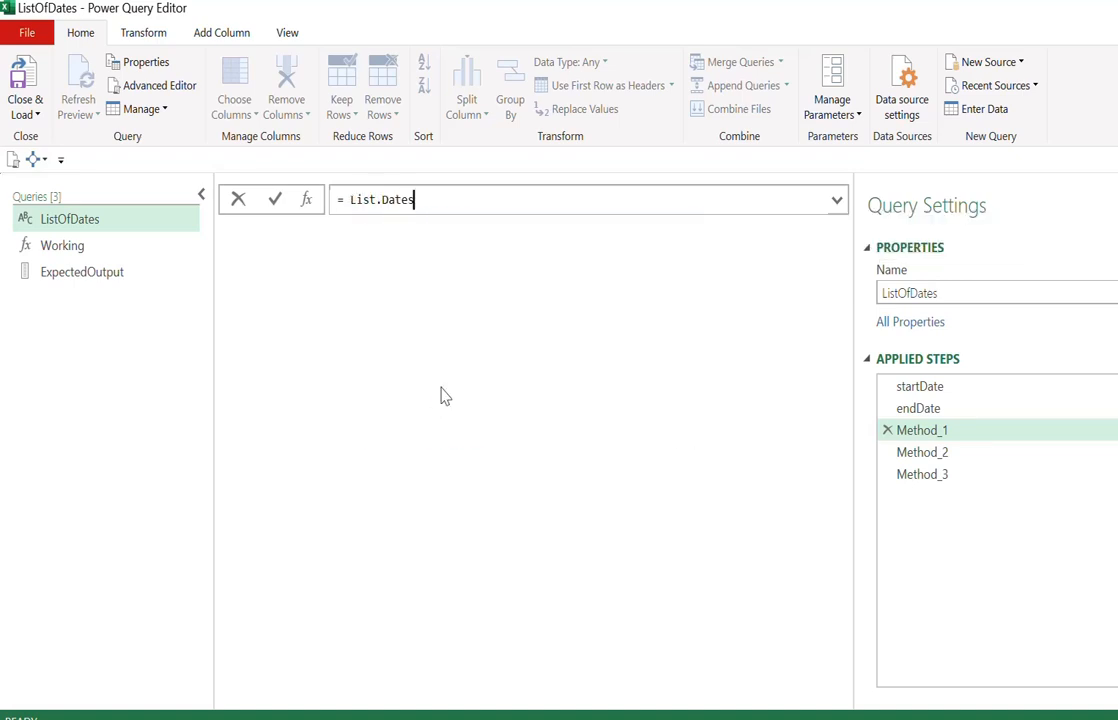
pyautogui.write('(')
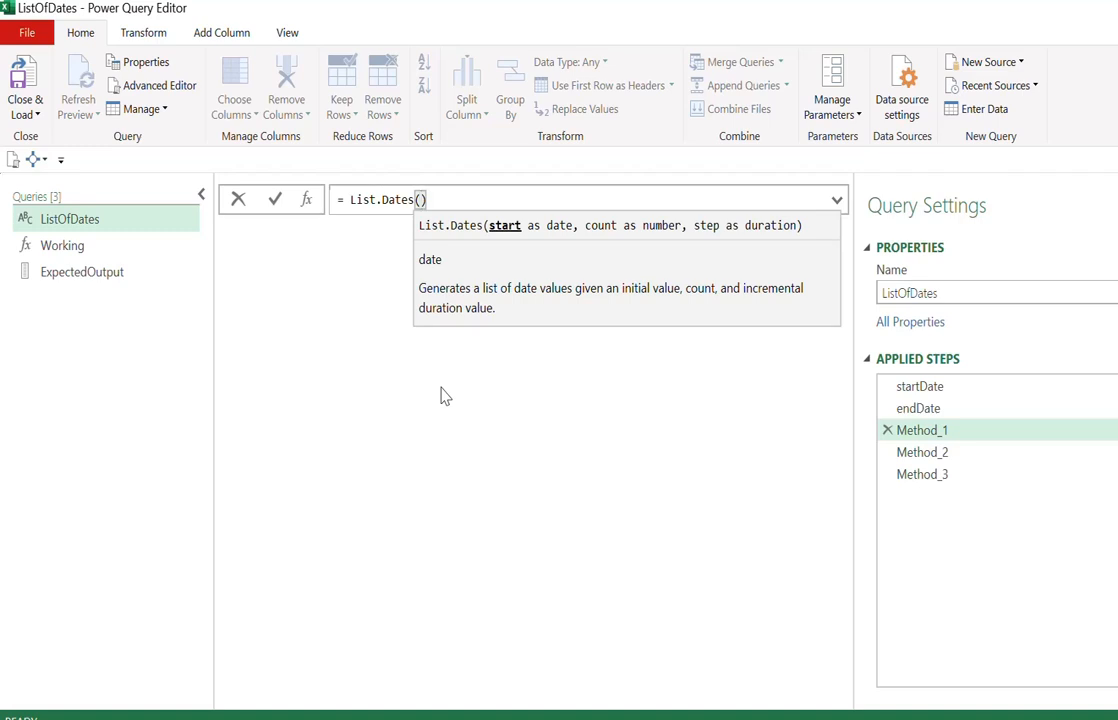
pyautogui.write('st')
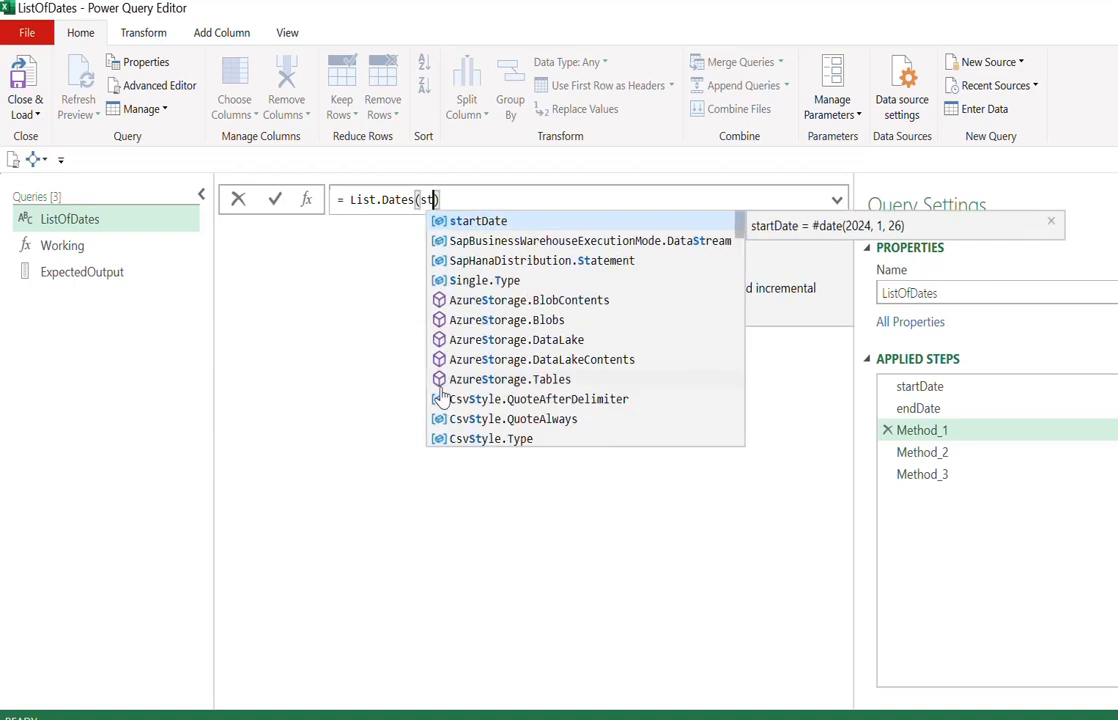
pyautogui.write('art')
pyautogui.press('Tab')
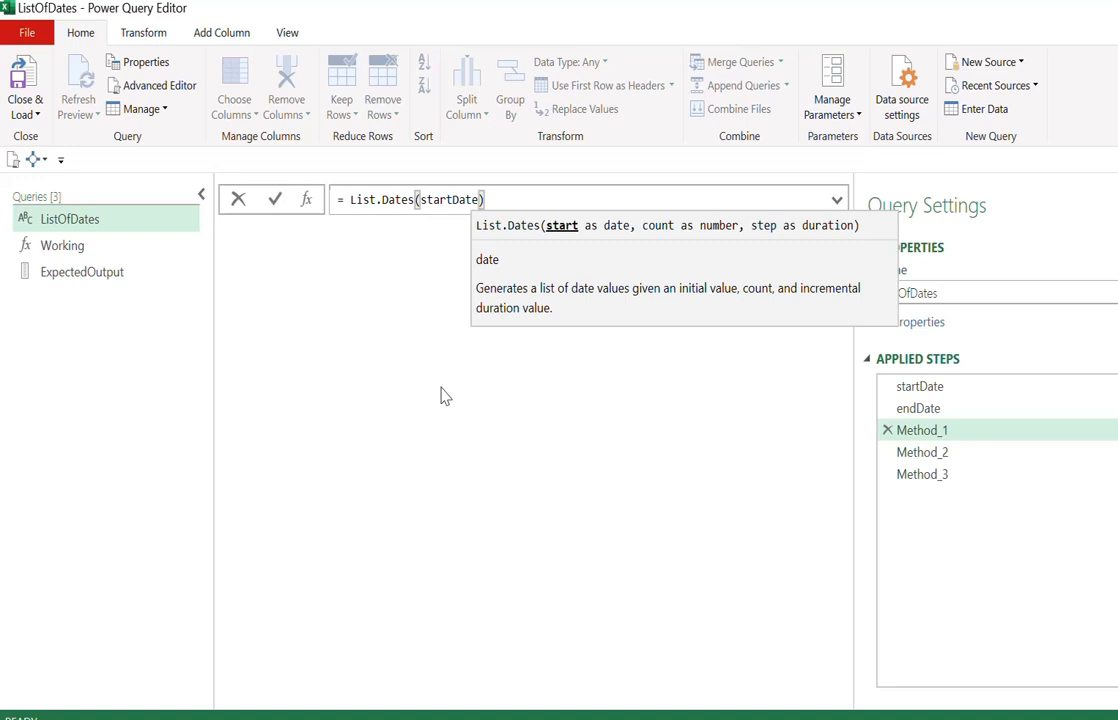
# Complete the Method_1 List.Dates formula with a count of 6 and a step of #duration(1,0,0,0).
pyautogui.write(', ')
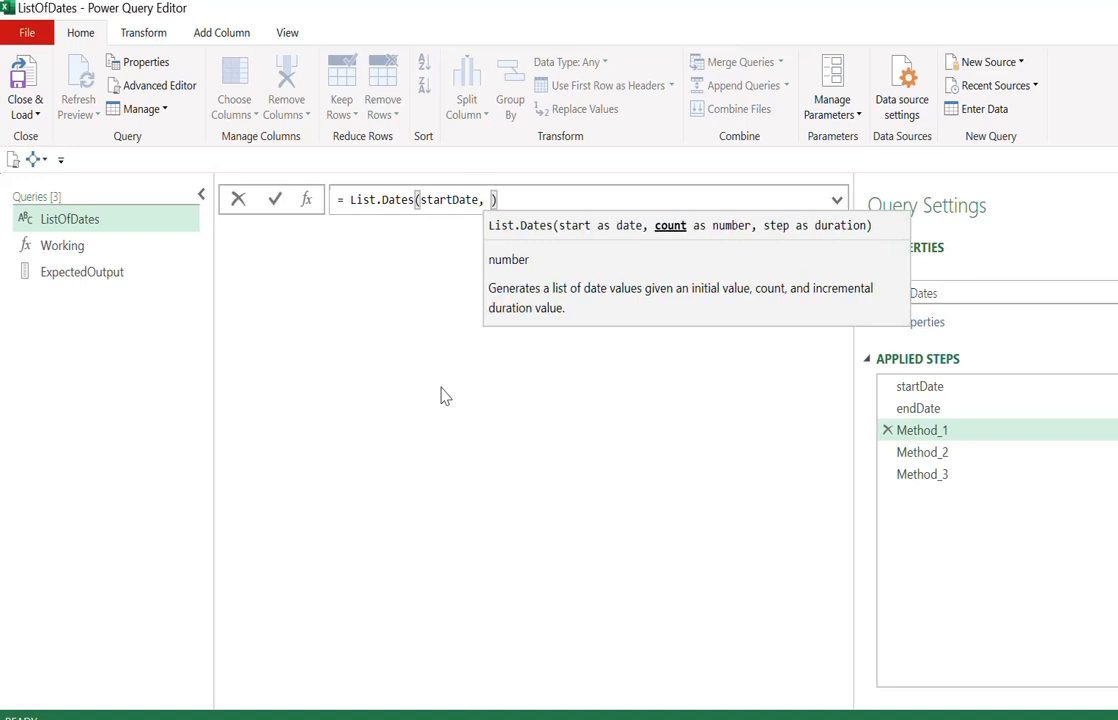
pyautogui.write('e')
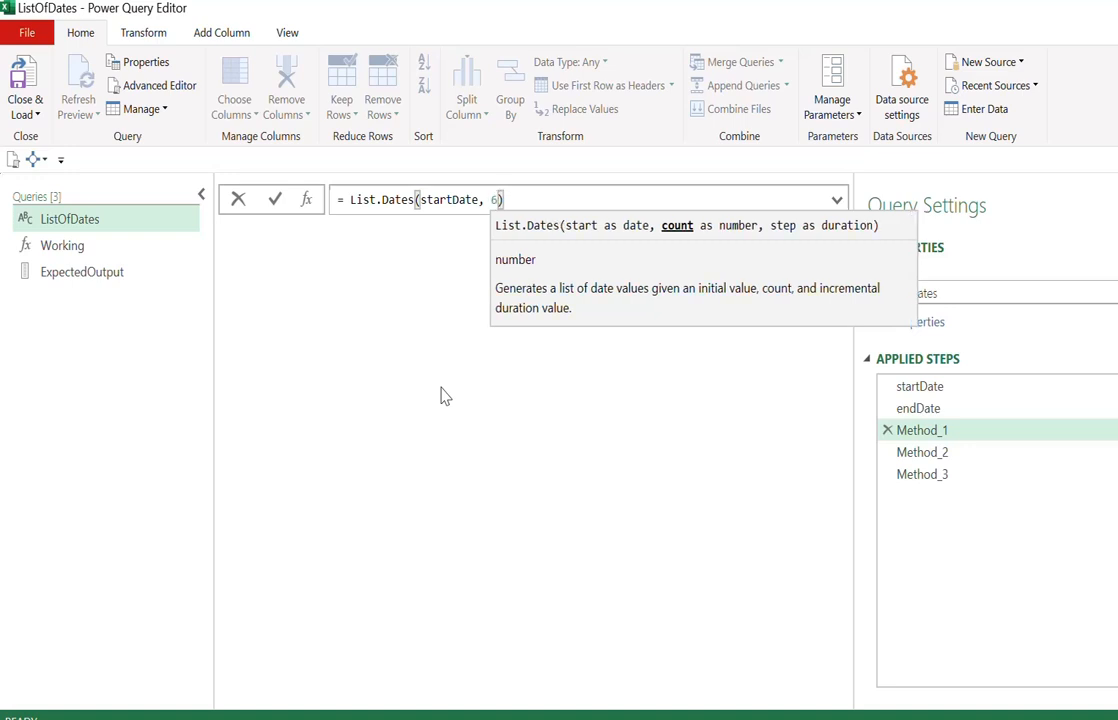
pyautogui.write(', ')
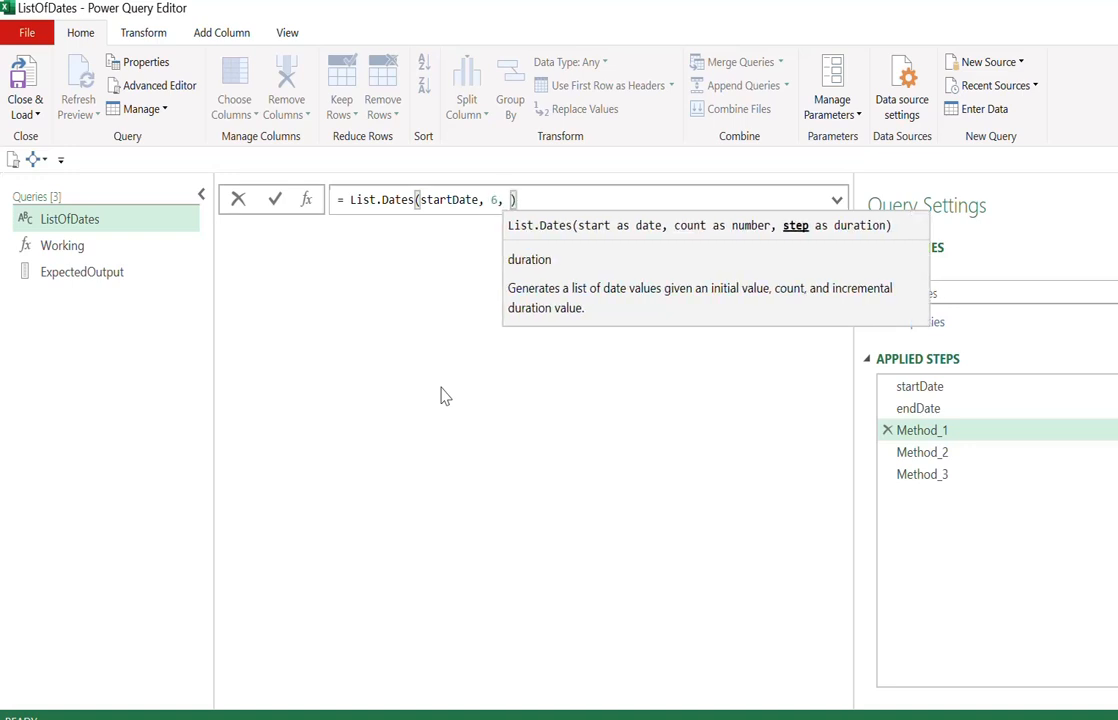
pyautogui.write('#')
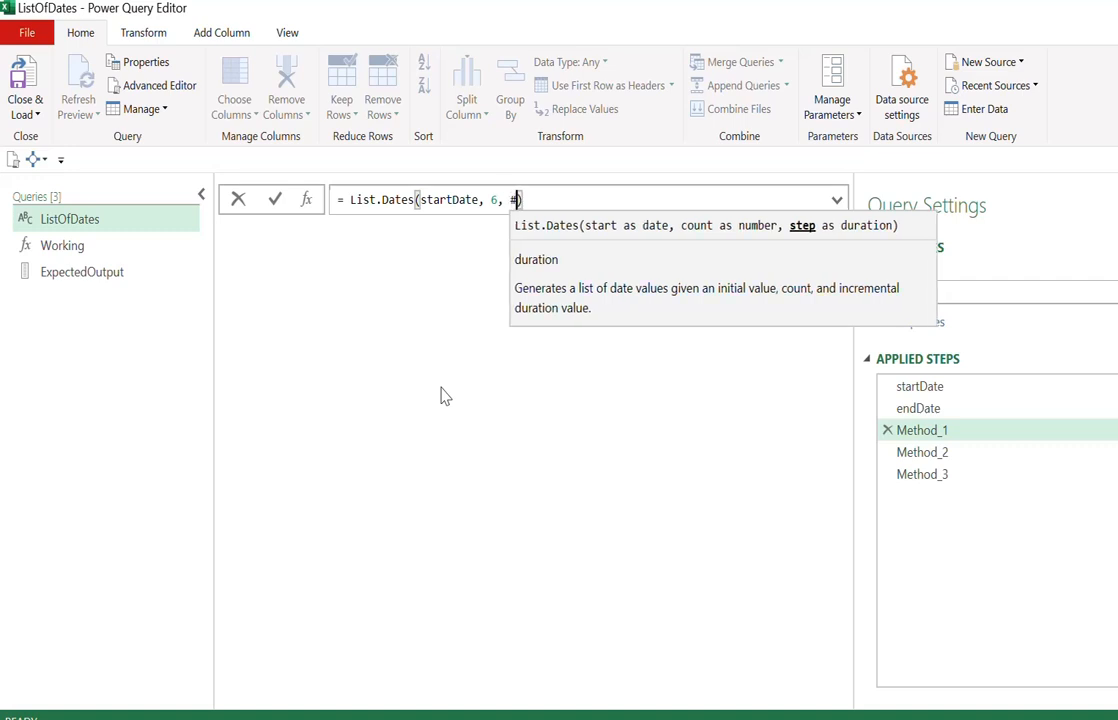
pyautogui.write('durat')
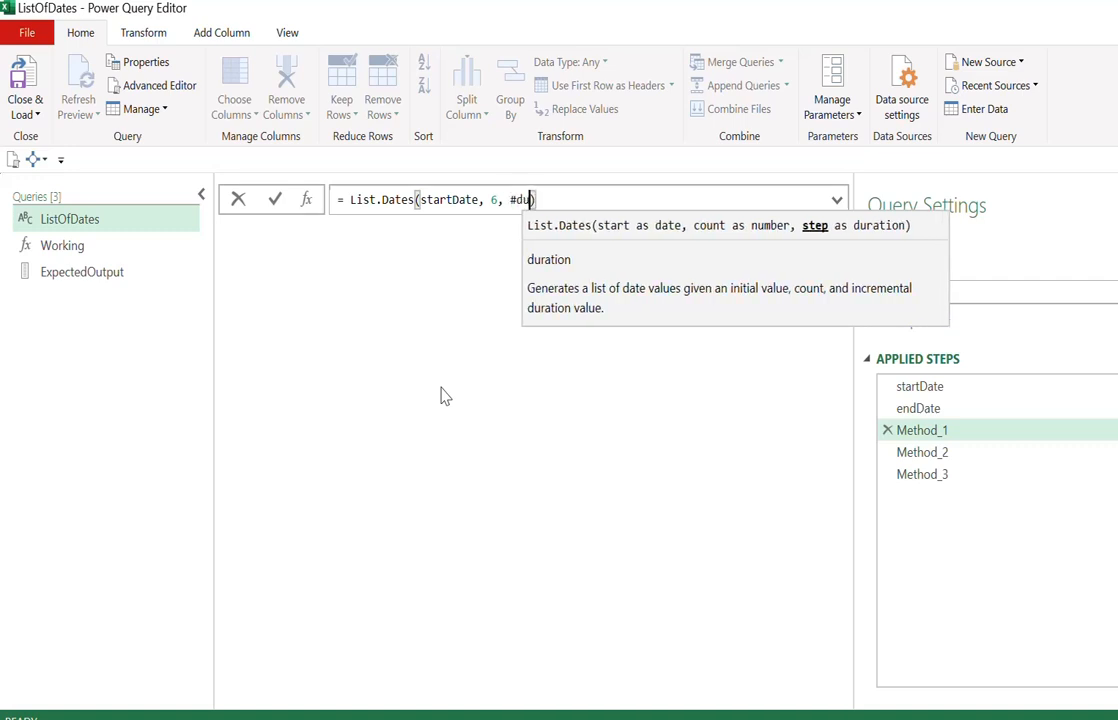
pyautogui.write('ion(')
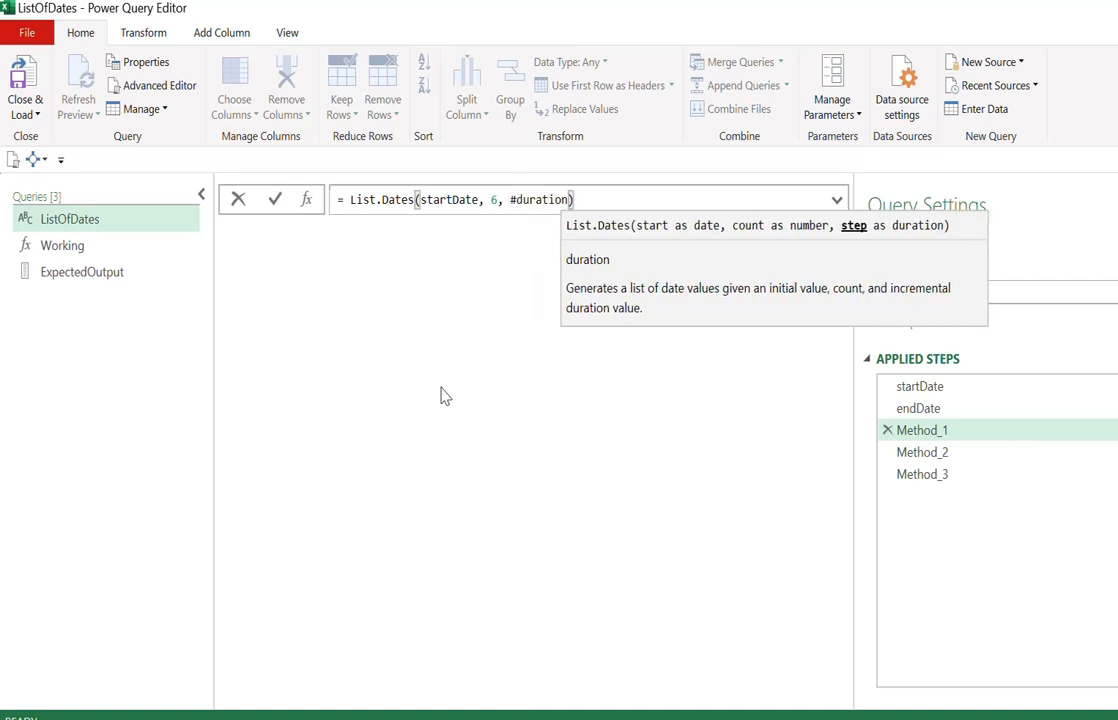
pyautogui.write('1,0,0,')
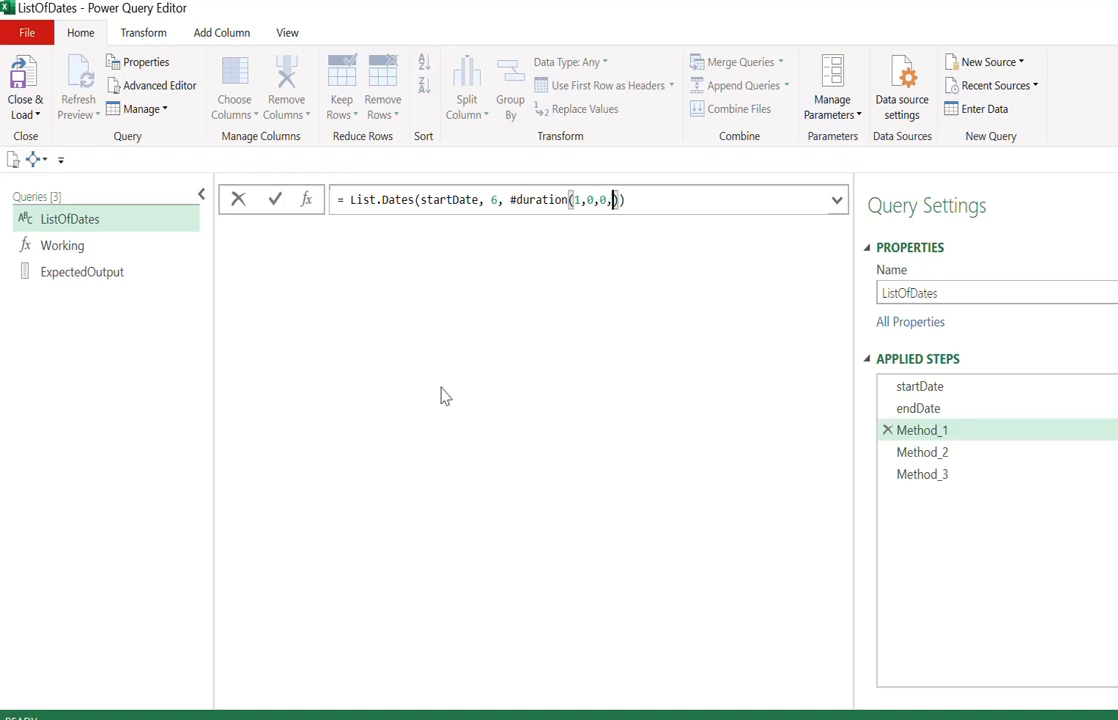
pyautogui.write('0')
pyautogui.press('Return')
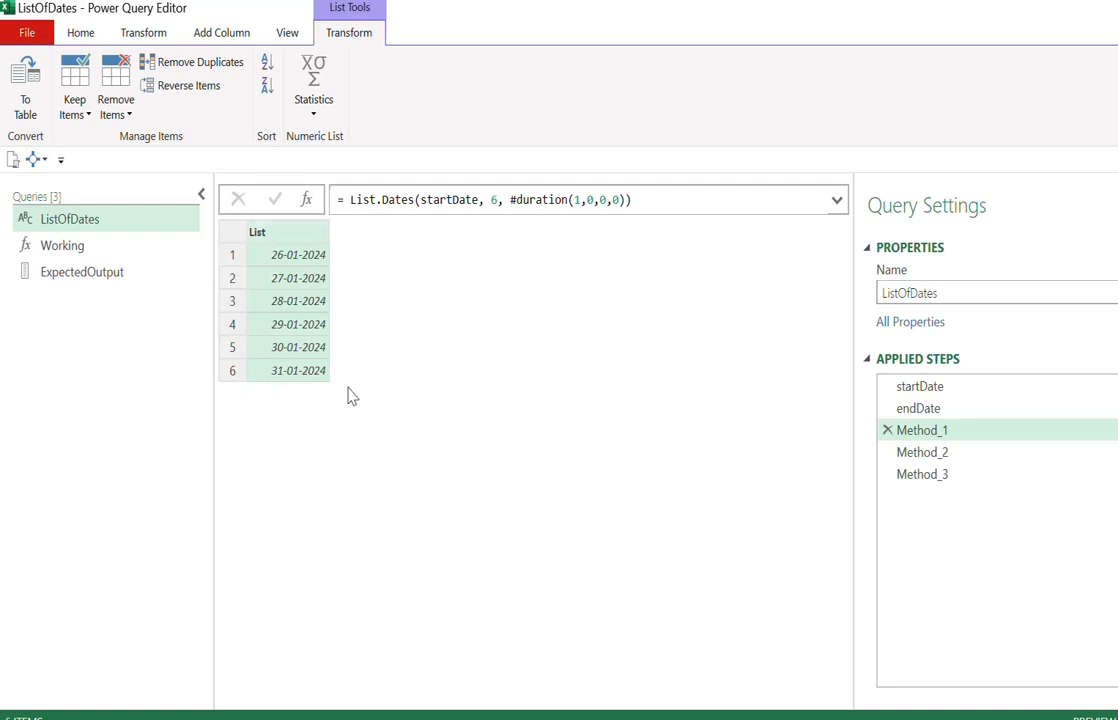
# Set the count argument of the Method_1 List.Dates formula to 9.
pyautogui.doubleClick(493, 200)
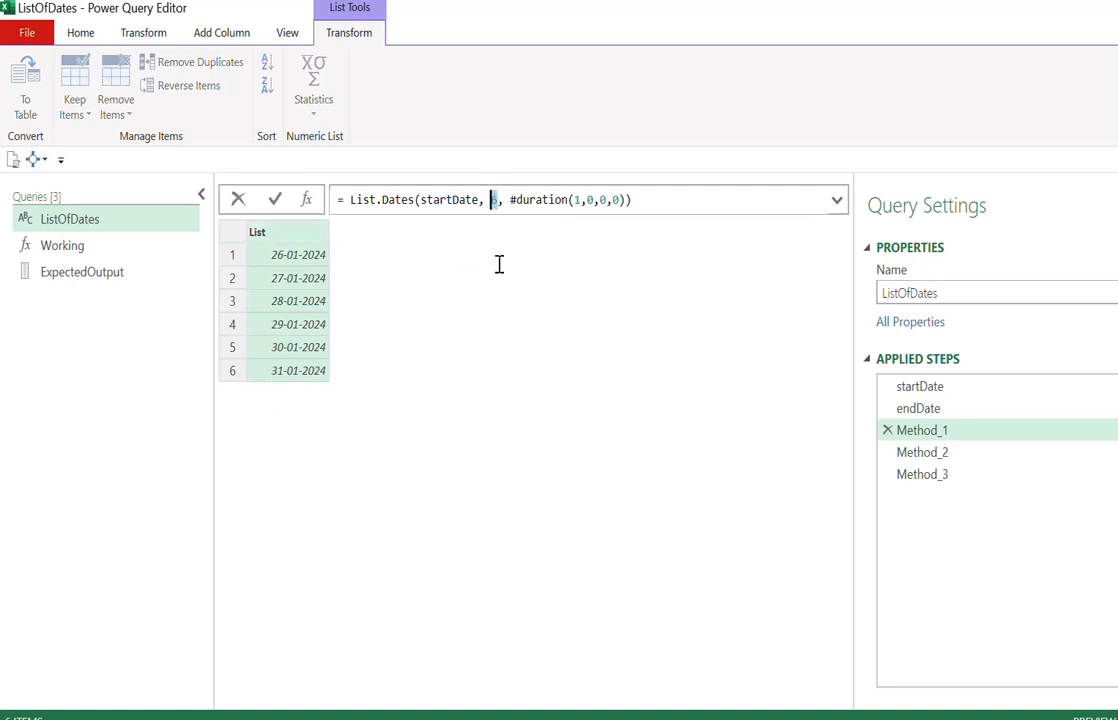
pyautogui.write('9')
pyautogui.press('Return')
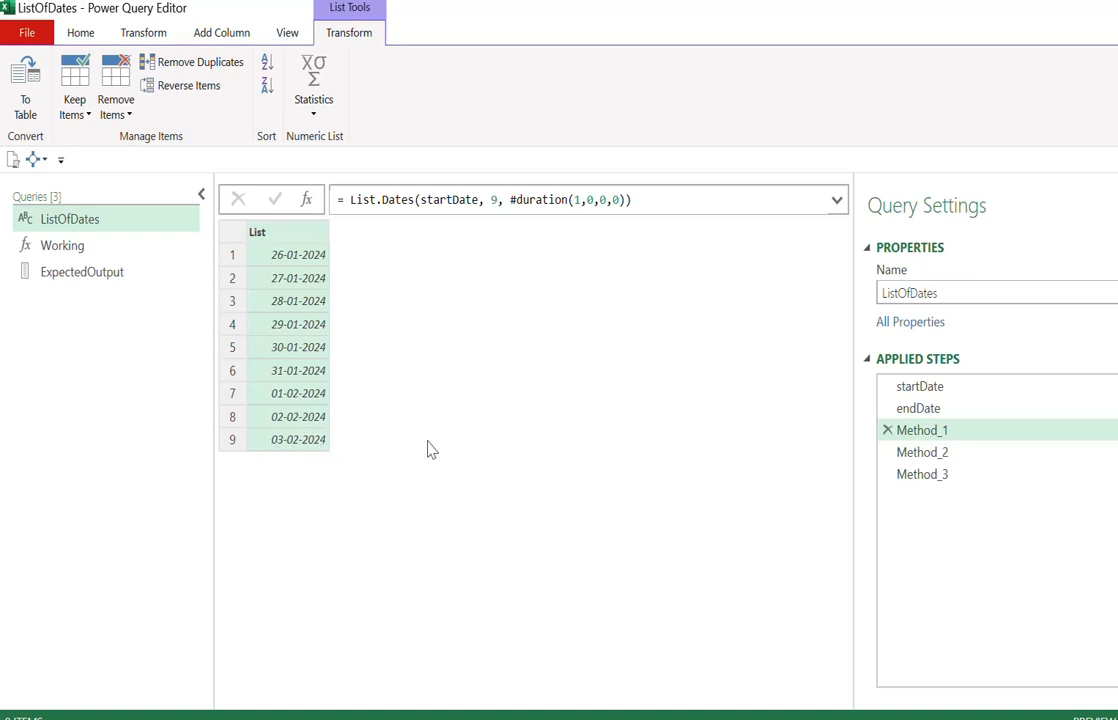
# Compare the dates held in the startDate and endDate steps of the ListOfDates query.
pyautogui.click(966, 415)
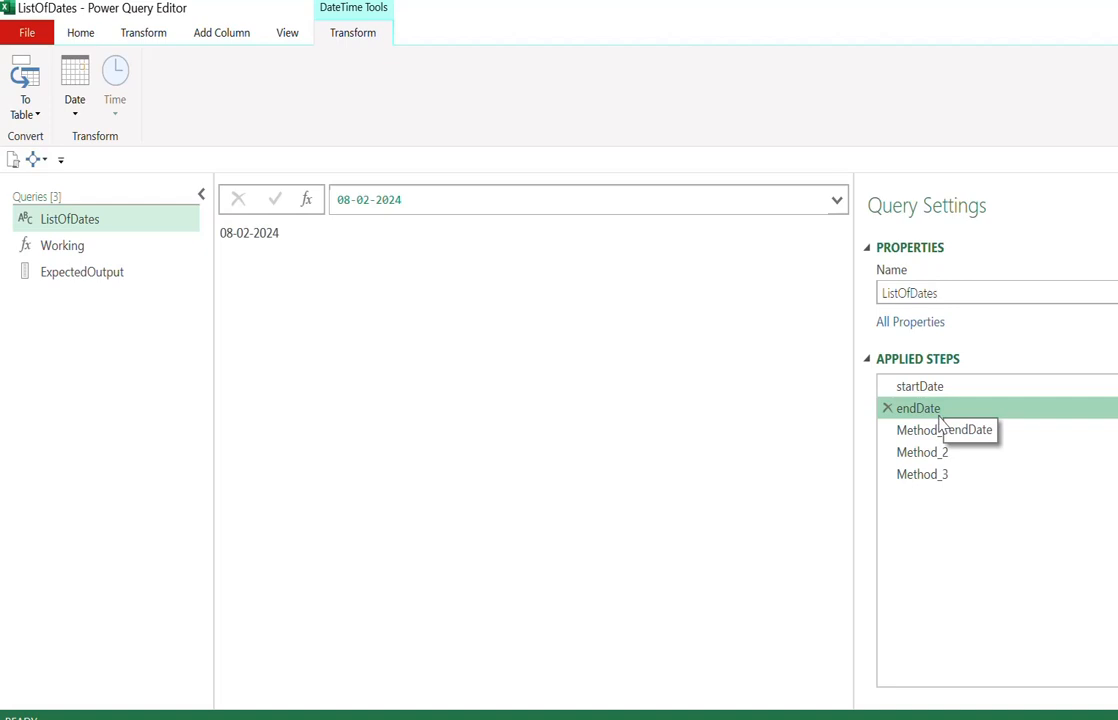
pyautogui.click(934, 390)
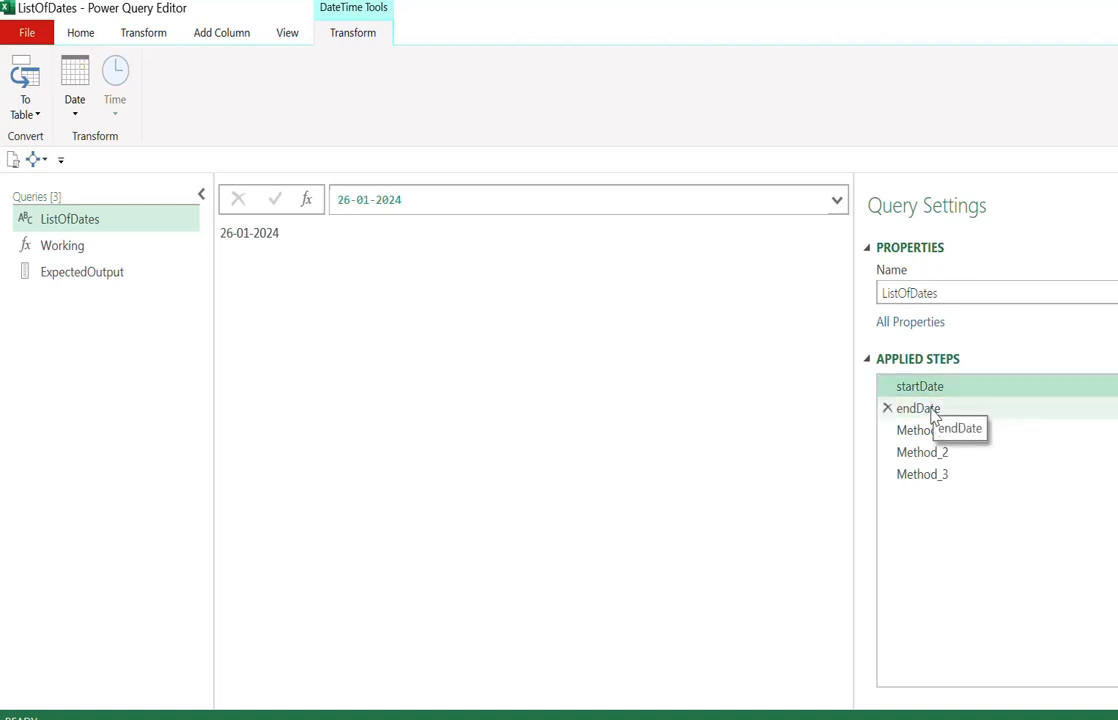
pyautogui.click(934, 414)
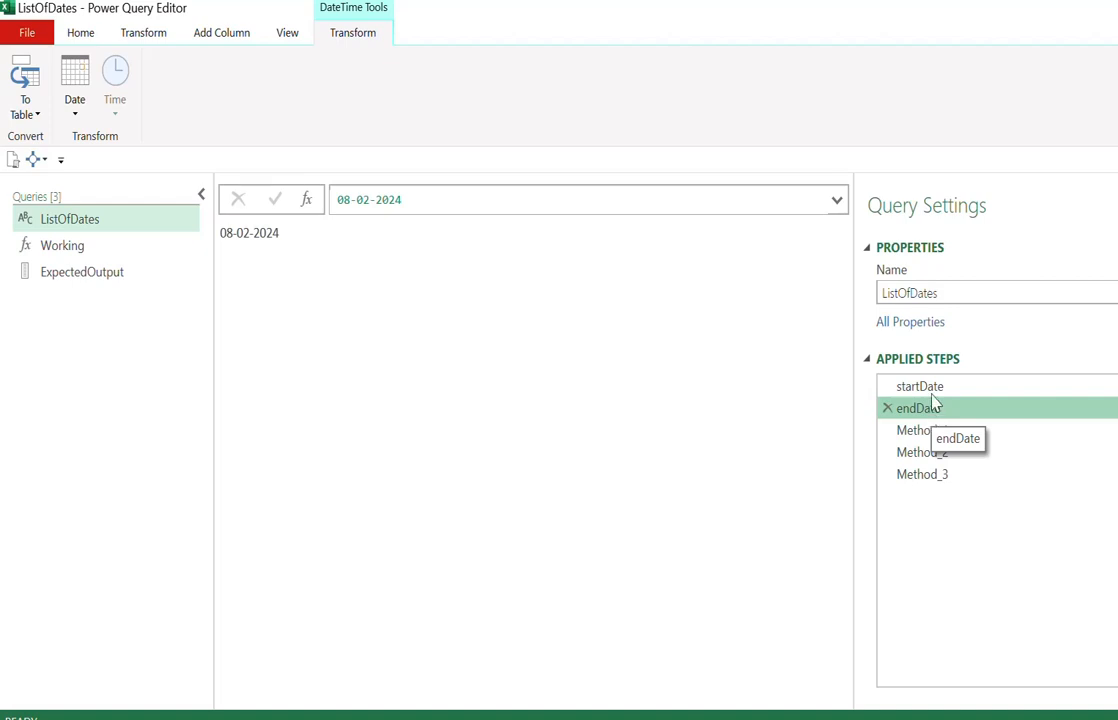
pyautogui.click(934, 388)
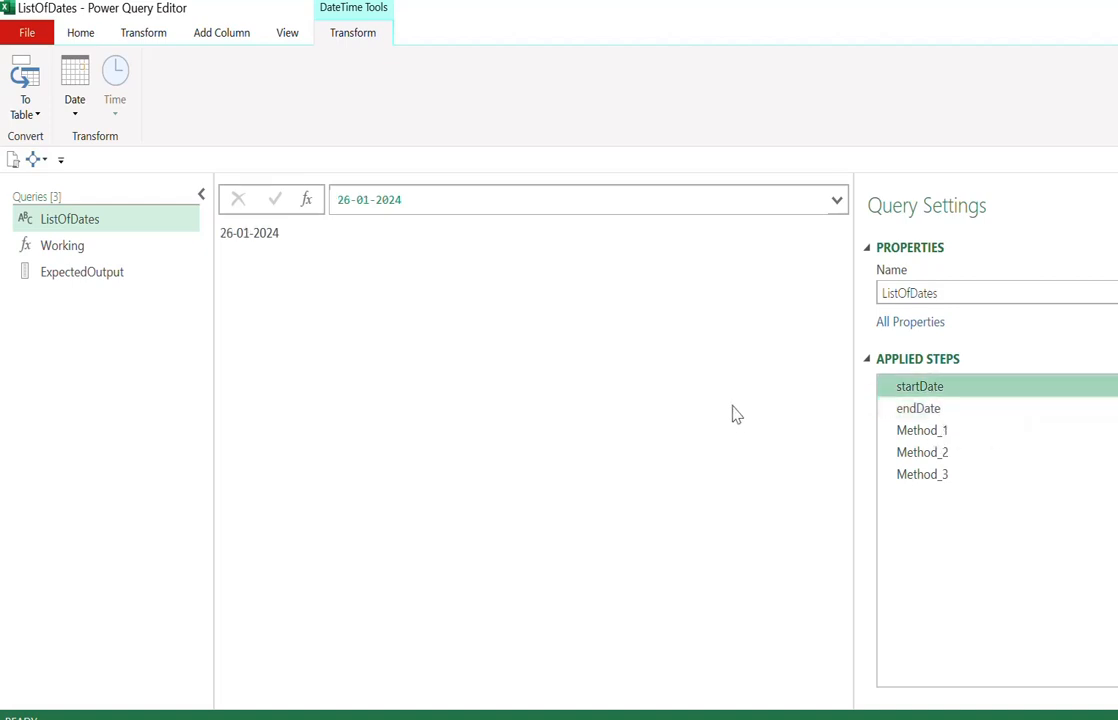
pyautogui.click(925, 409)
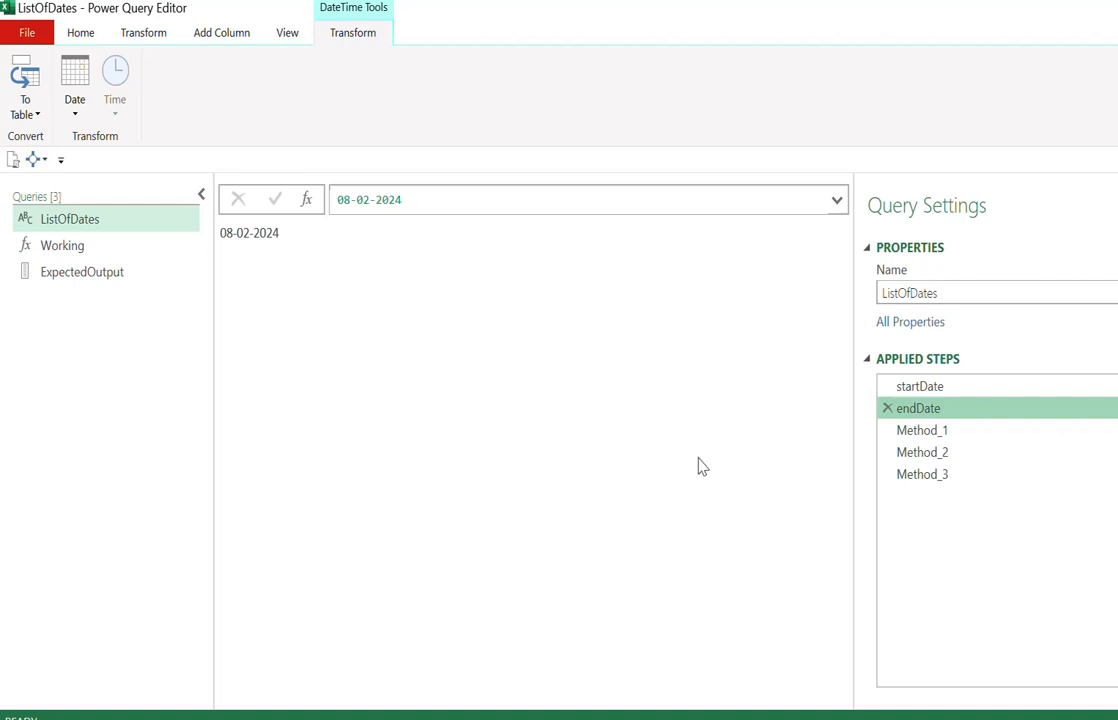
# Add a custom step to the Working query with the formula = Duration.Days to show its documentation.
pyautogui.click(130, 256)
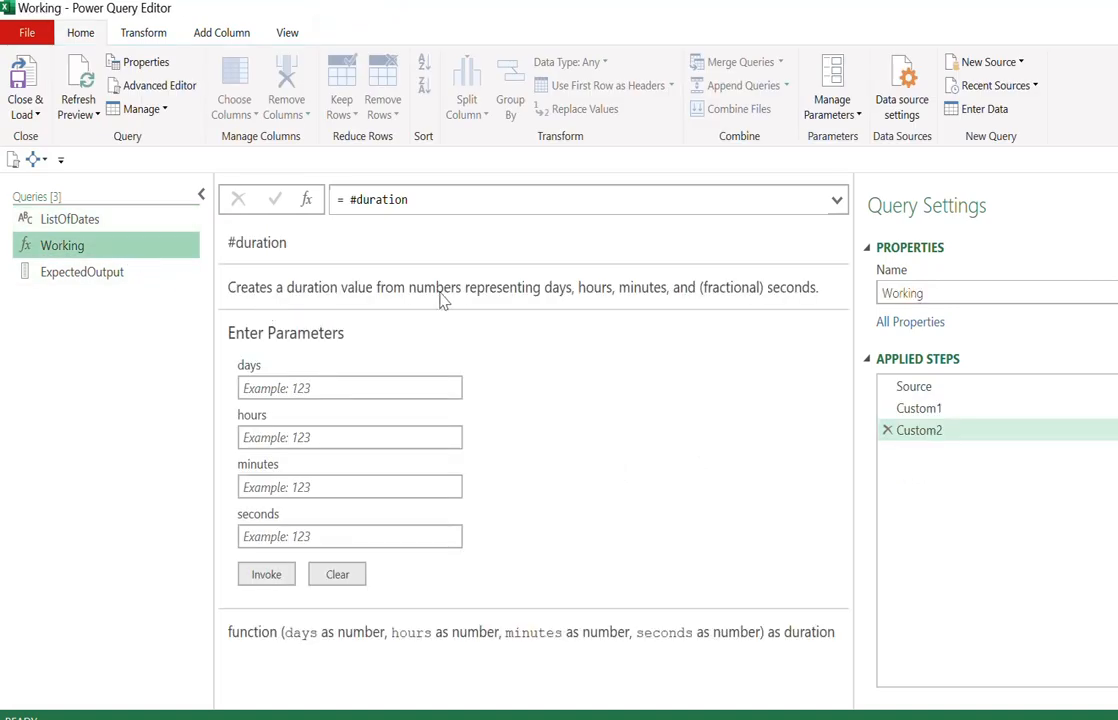
pyautogui.click(306, 200)
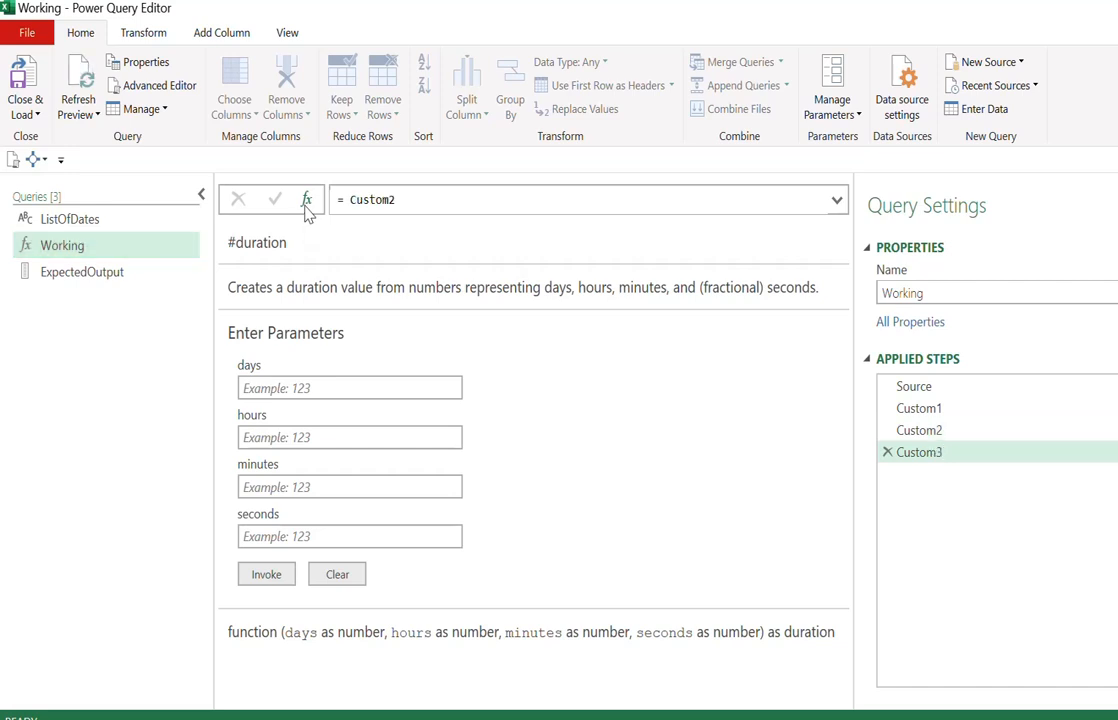
pyautogui.doubleClick(418, 199)
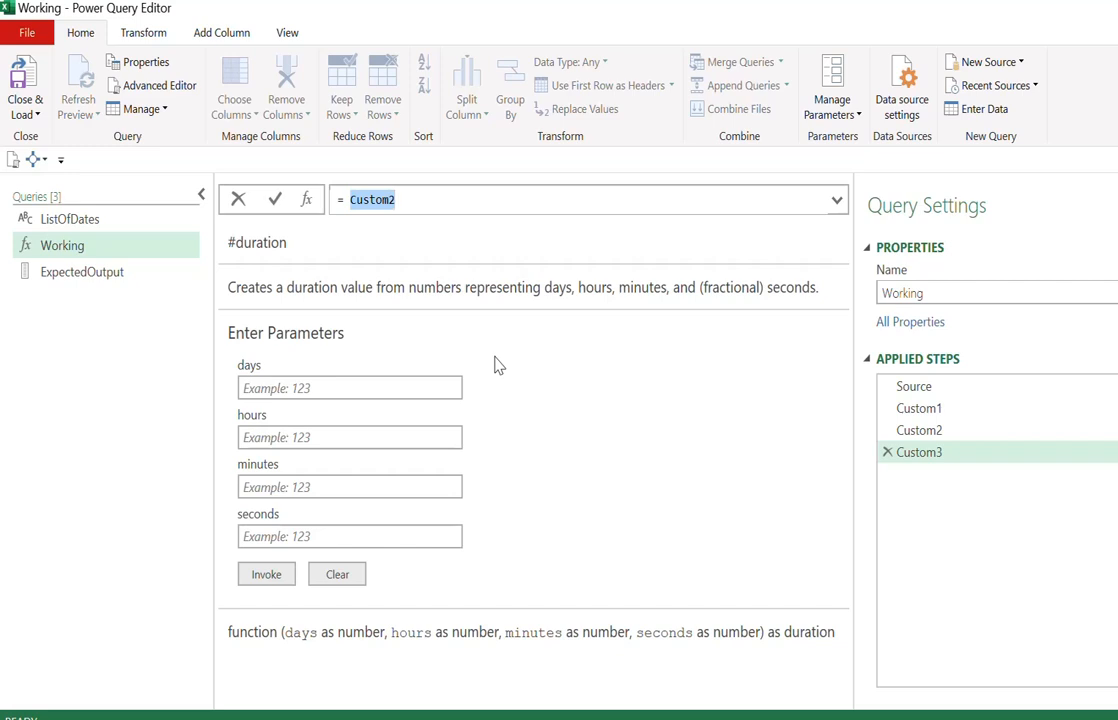
pyautogui.write('durat')
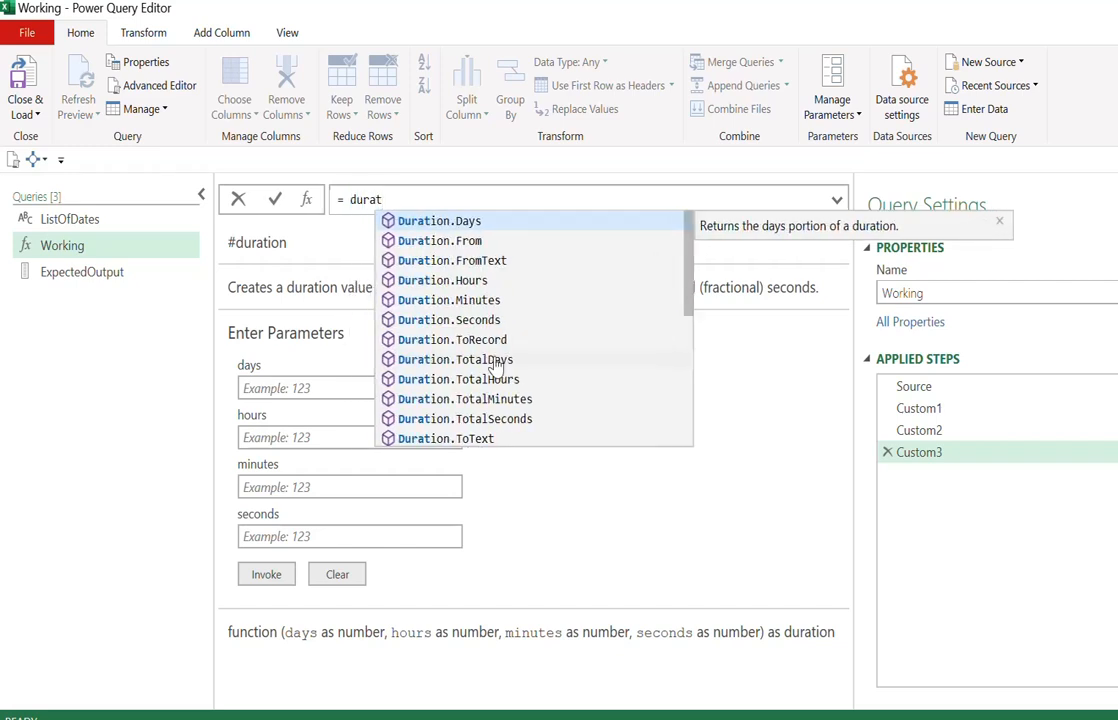
pyautogui.press('Tab')
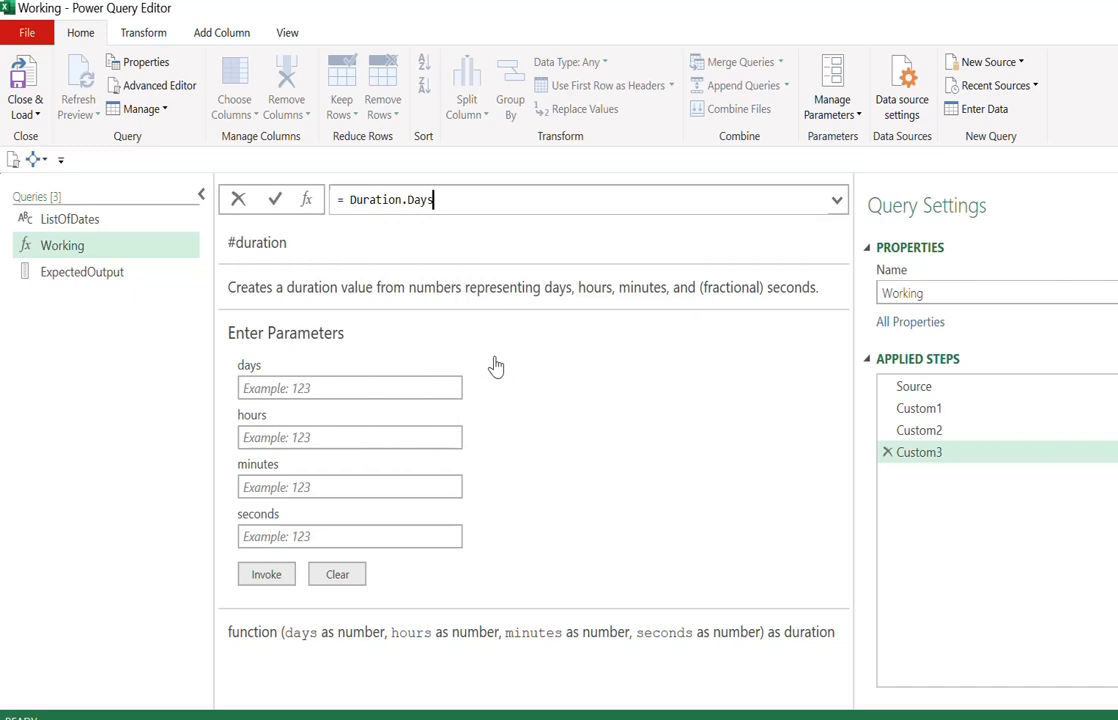
pyautogui.press('Return')
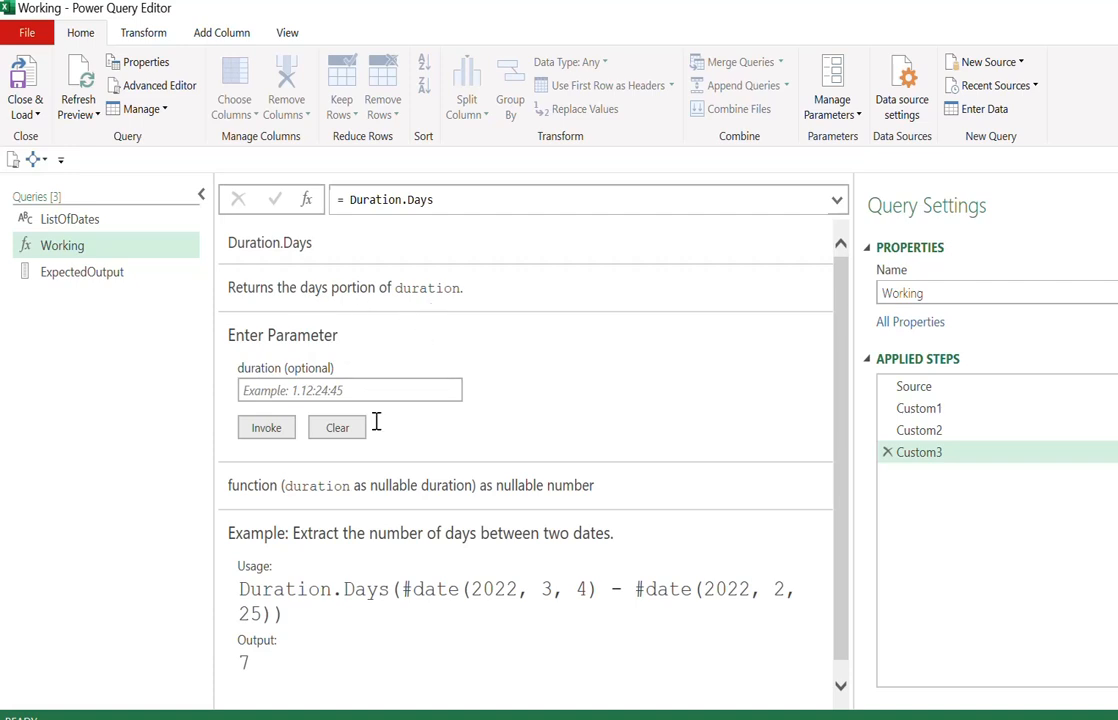
# Copy the usage example for extracting the number of days between two dates from the Duration.Days documentation.
pyautogui.scroll(-1, 419, 337)
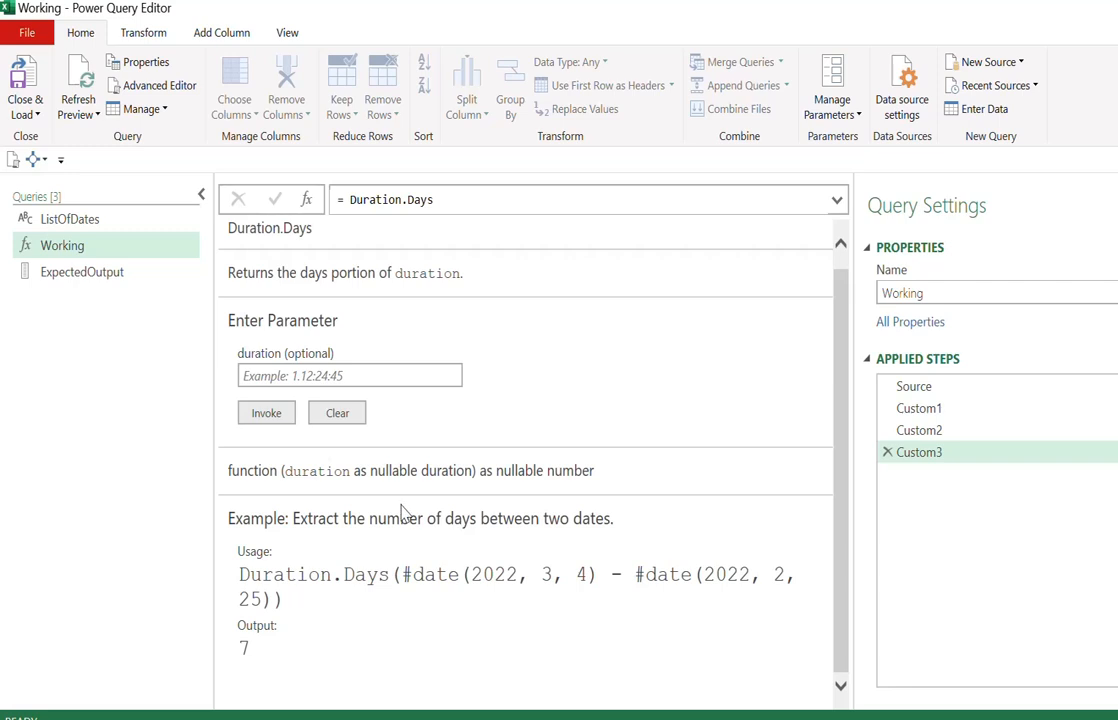
pyautogui.moveTo(260, 654); pyautogui.dragTo(243, 649)
pyautogui.click(286, 576)
pyautogui.moveTo(238, 576)
pyautogui.mouseDown()
pyautogui.moveTo(275, 598)
pyautogui.moveTo(244, 586)
pyautogui.mouseUp()
pyautogui.hotkey('ctrl', 'c')
pyautogui.click(275, 592)
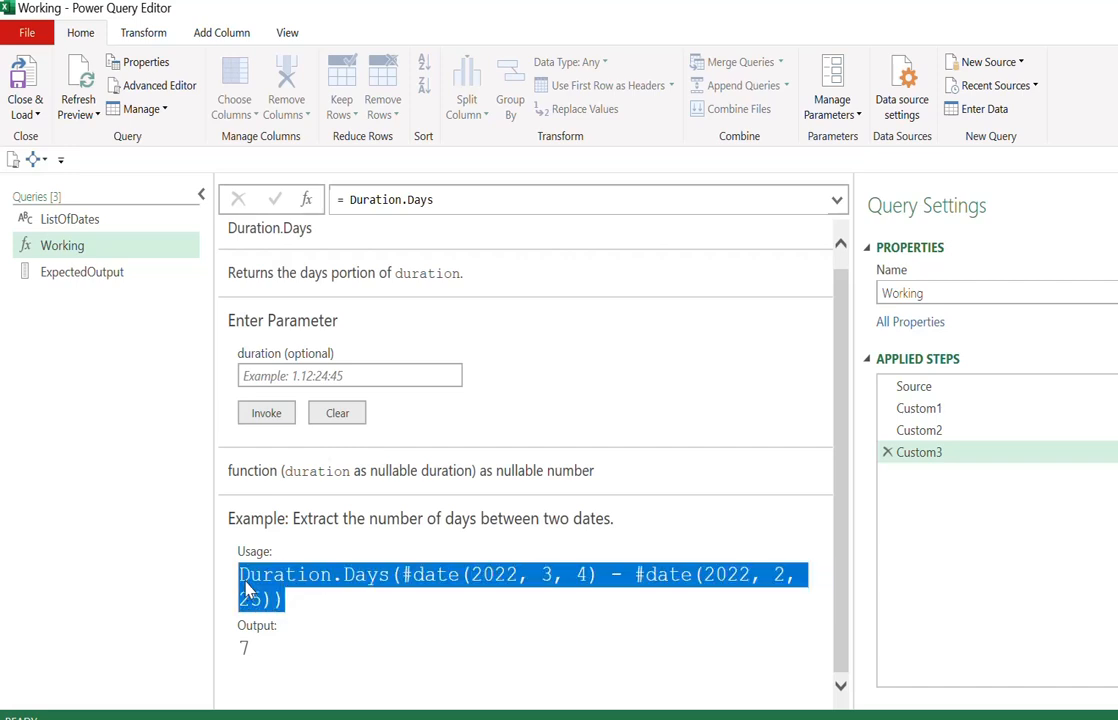
# Add another custom step to the Working query with the copied formula = Duration.Days(#date(2022, 3, 4) - #date(2022, 2, 25)).
pyautogui.click(306, 199)
pyautogui.click(406, 199)
pyautogui.doubleClick(412, 198)
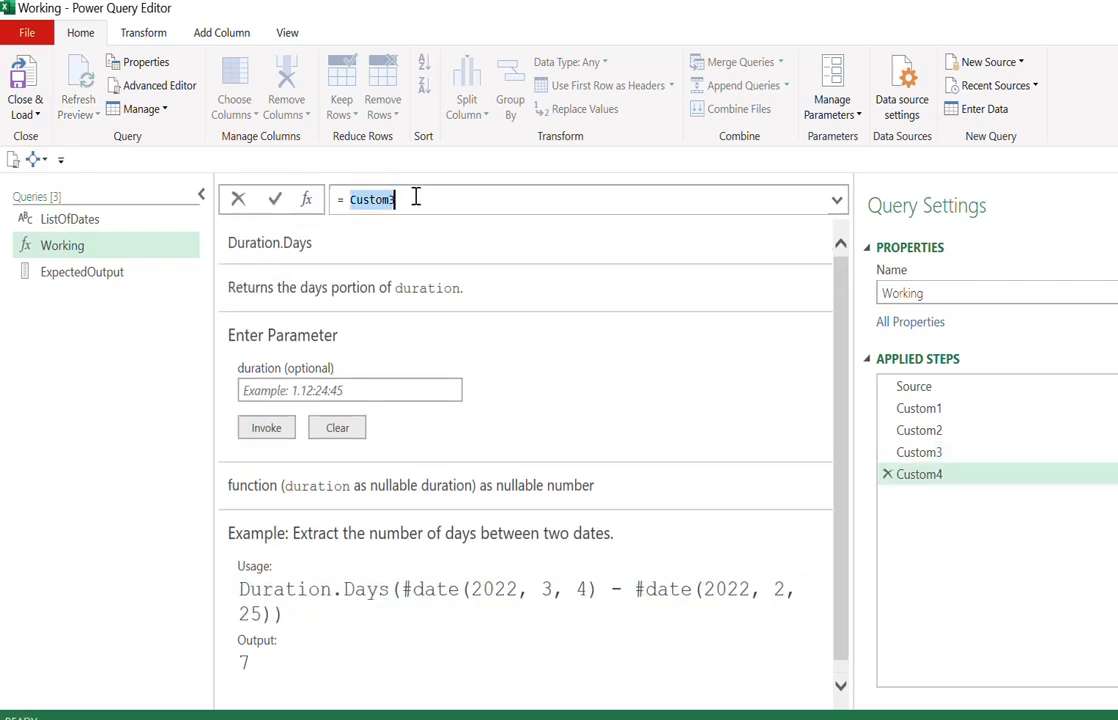
pyautogui.hotkey('ctrl', 'v')
pyautogui.press('Return')
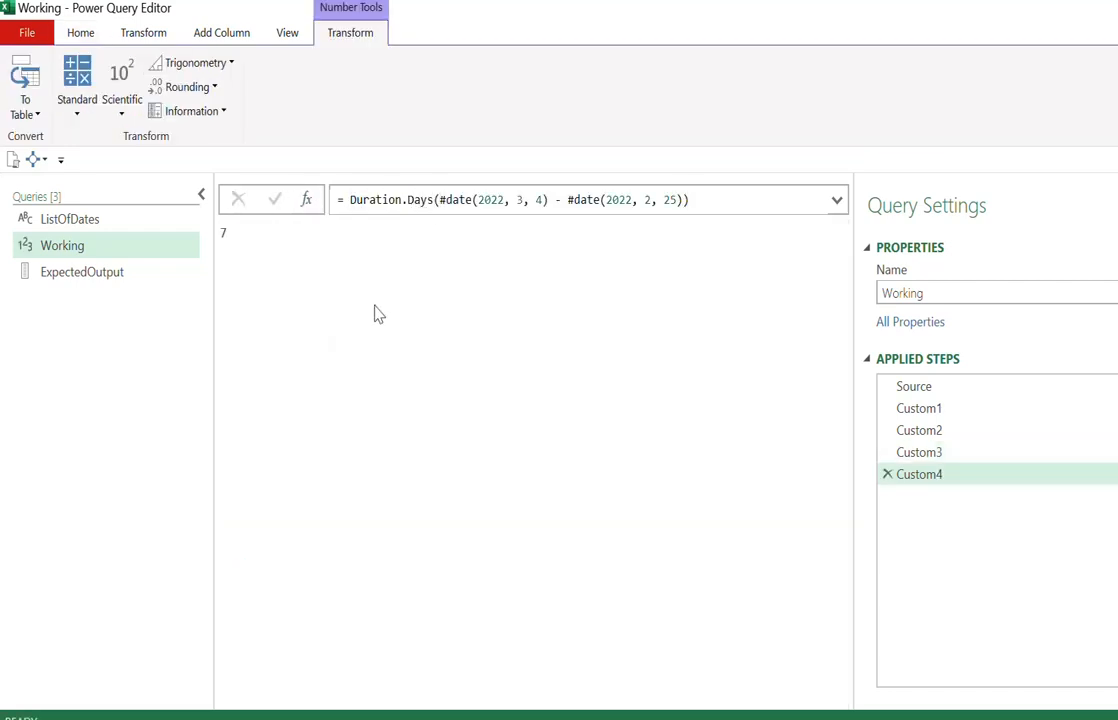
pyautogui.click(317, 314)
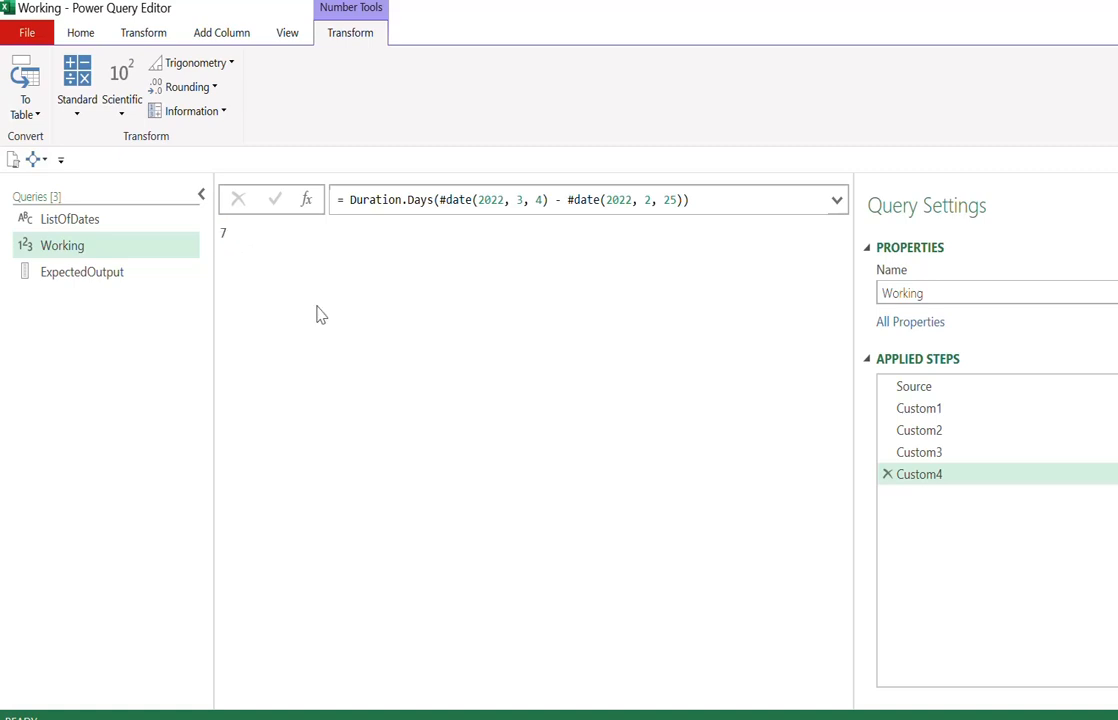
# Examine the two dates subtracted inside the Duration.Days formula of the Working query's last step.
pyautogui.click(412, 198)
pyautogui.press('Left')
pyautogui.press('Left')
pyautogui.moveTo(440, 199); pyautogui.dragTo(549, 200)
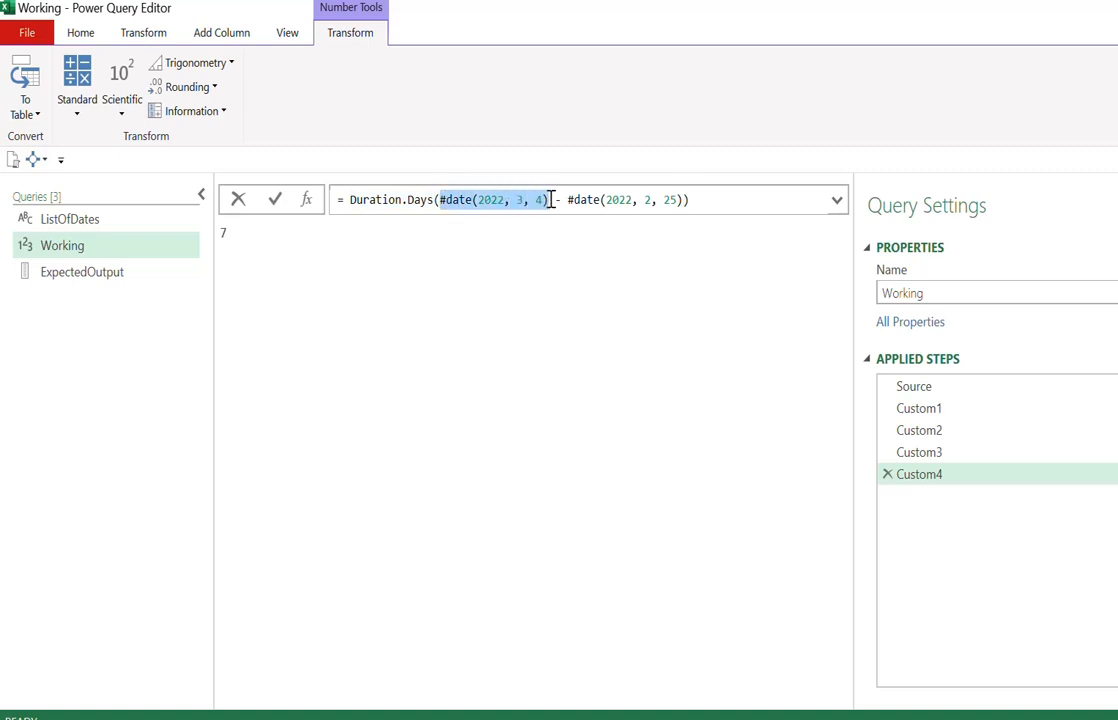
pyautogui.moveTo(569, 194); pyautogui.dragTo(682, 205)
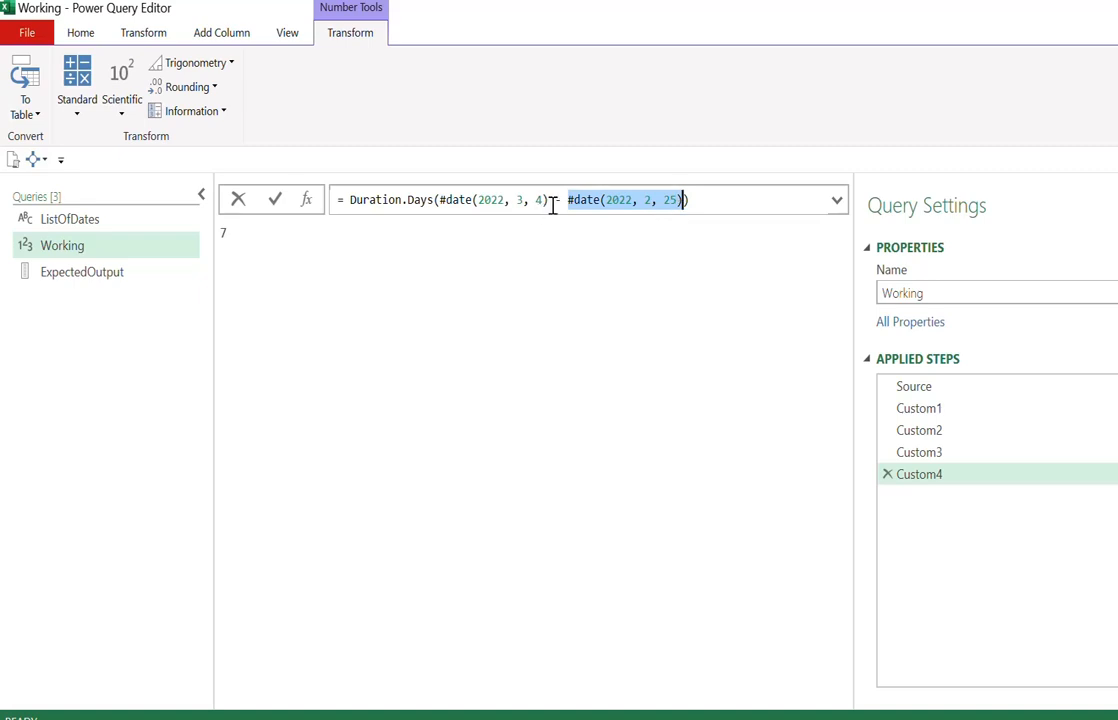
pyautogui.moveTo(545, 199); pyautogui.dragTo(441, 199)
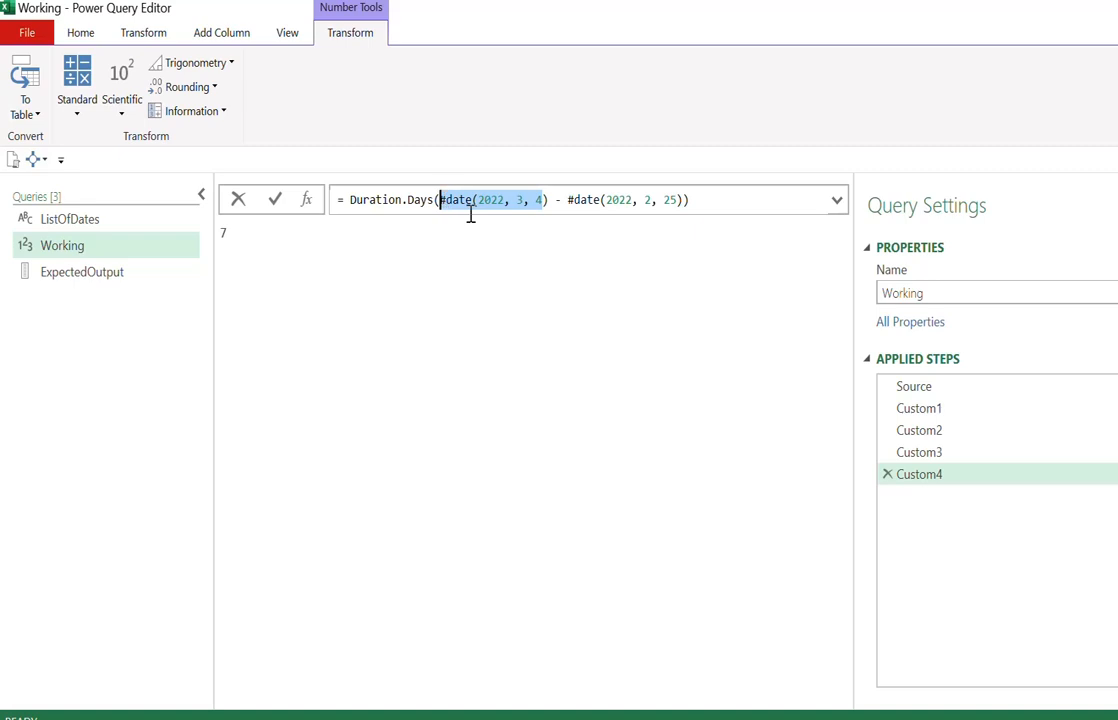
pyautogui.click(400, 240)
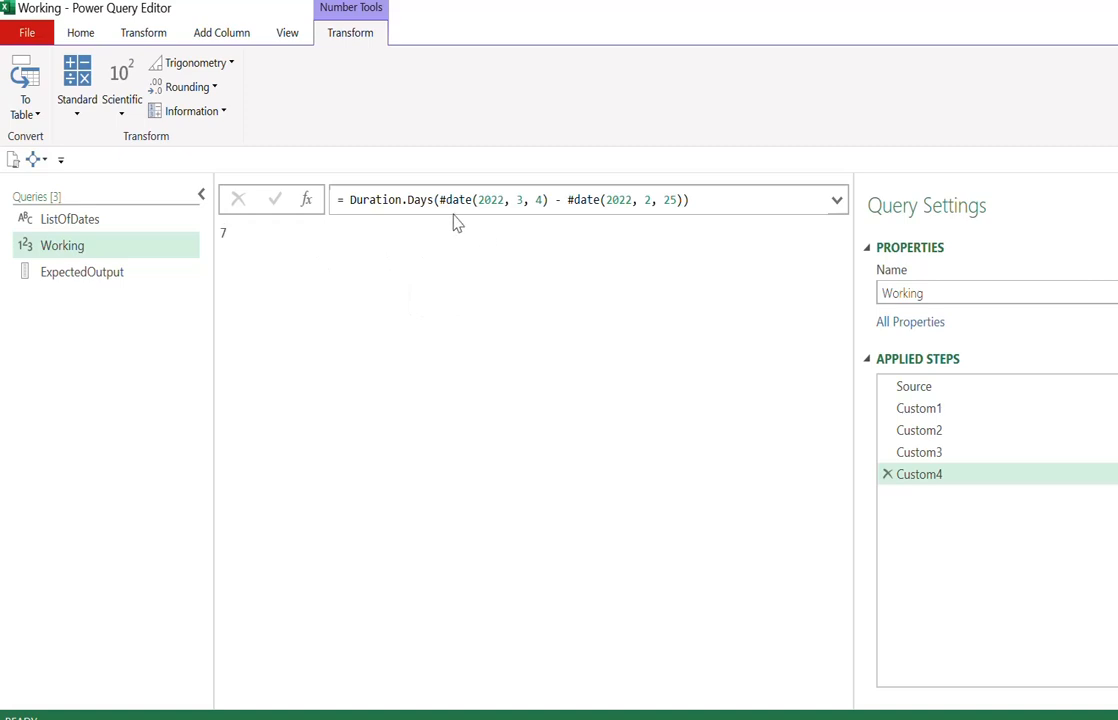
pyautogui.moveTo(442, 200); pyautogui.dragTo(685, 205)
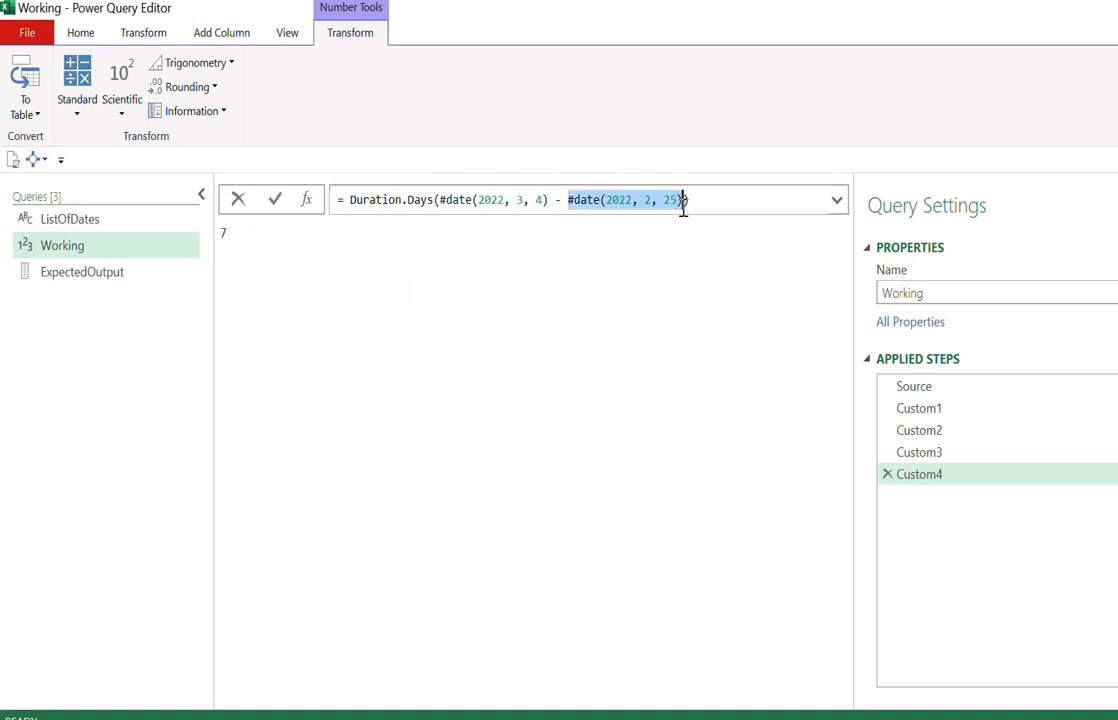
pyautogui.click(660, 352)
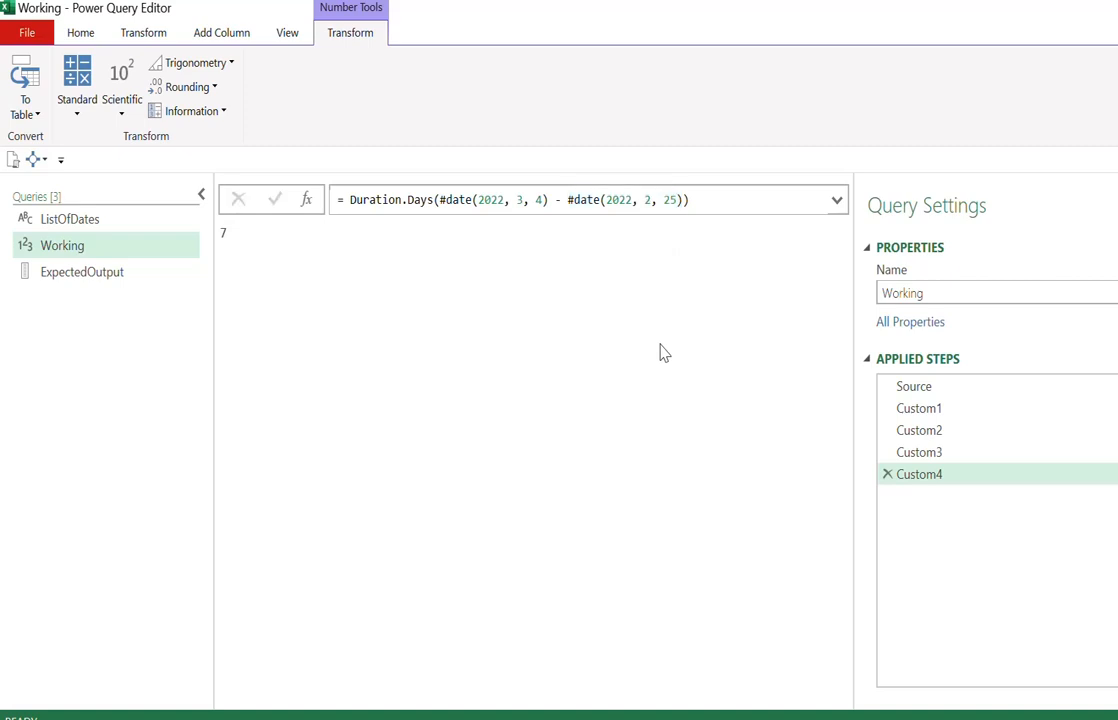
pyautogui.click(701, 202)
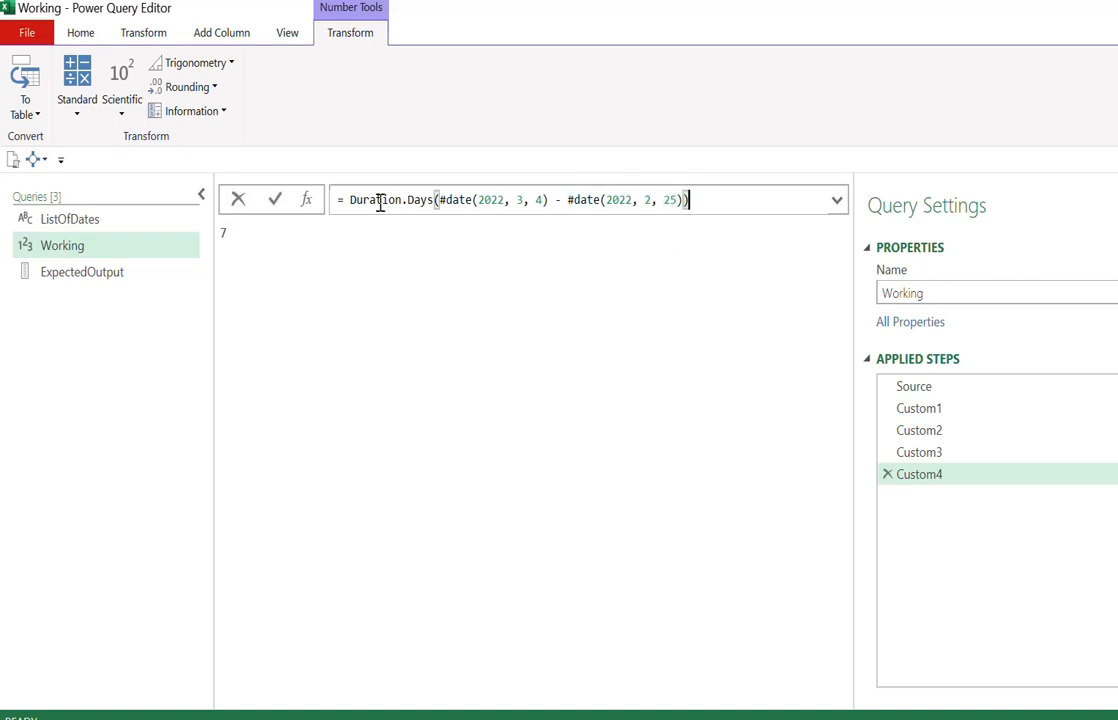
pyautogui.keyDown('shift'); pyautogui.click(349, 200); pyautogui.keyUp('shift')
pyautogui.click(365, 360)
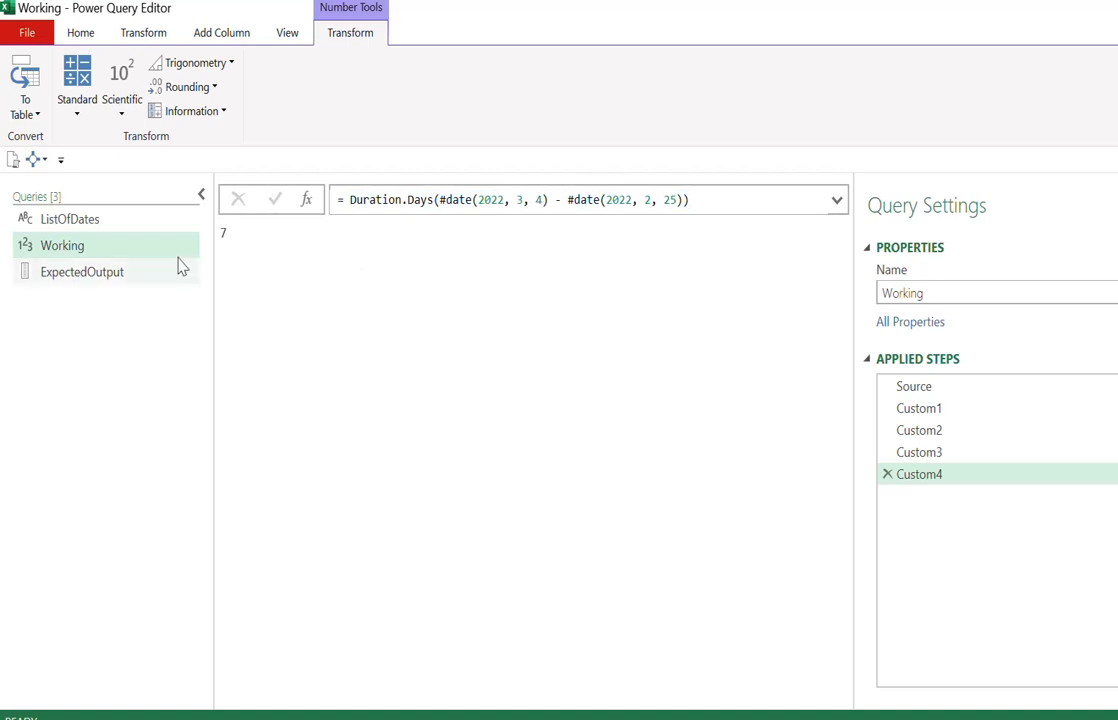
# Add a custom step after Method_3 in the ListOfDates query with the formula = Duration.Days().
pyautogui.click(105, 226)
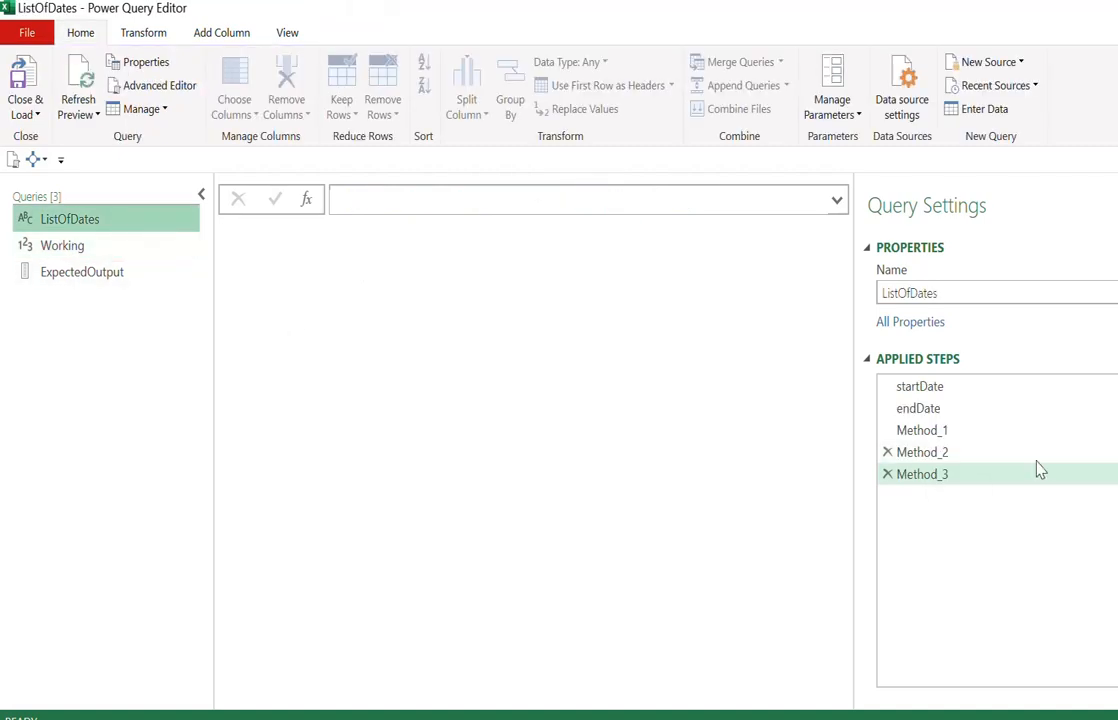
pyautogui.click(948, 434)
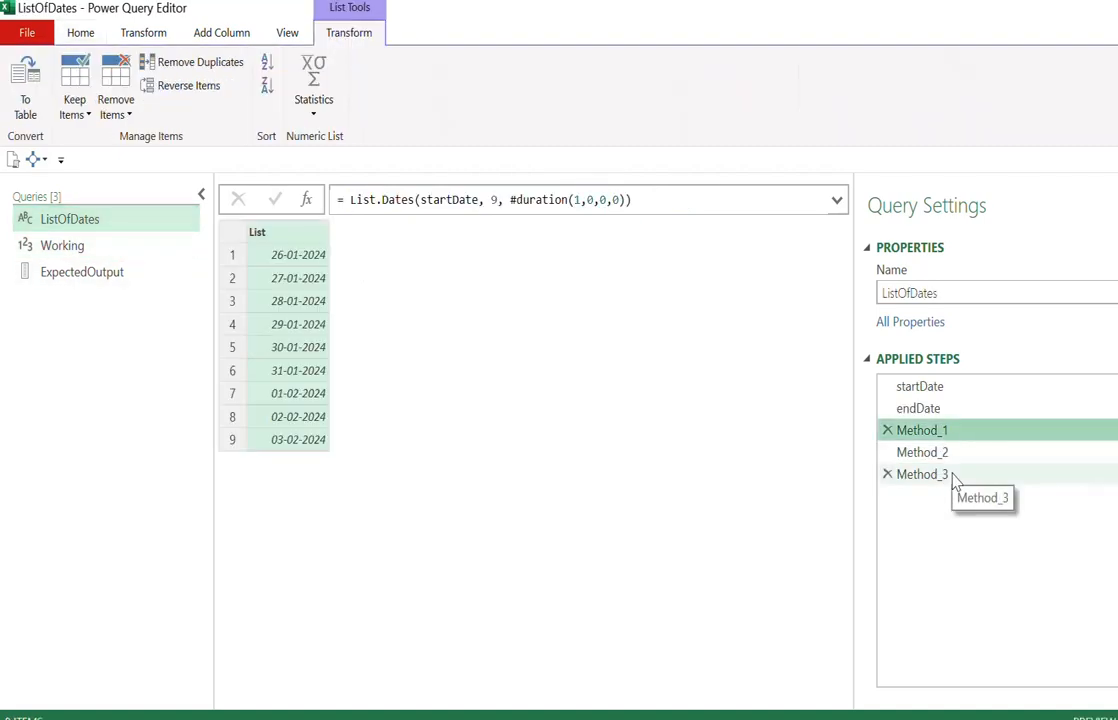
pyautogui.click(948, 474)
pyautogui.click(307, 200)
pyautogui.doubleClick(403, 206)
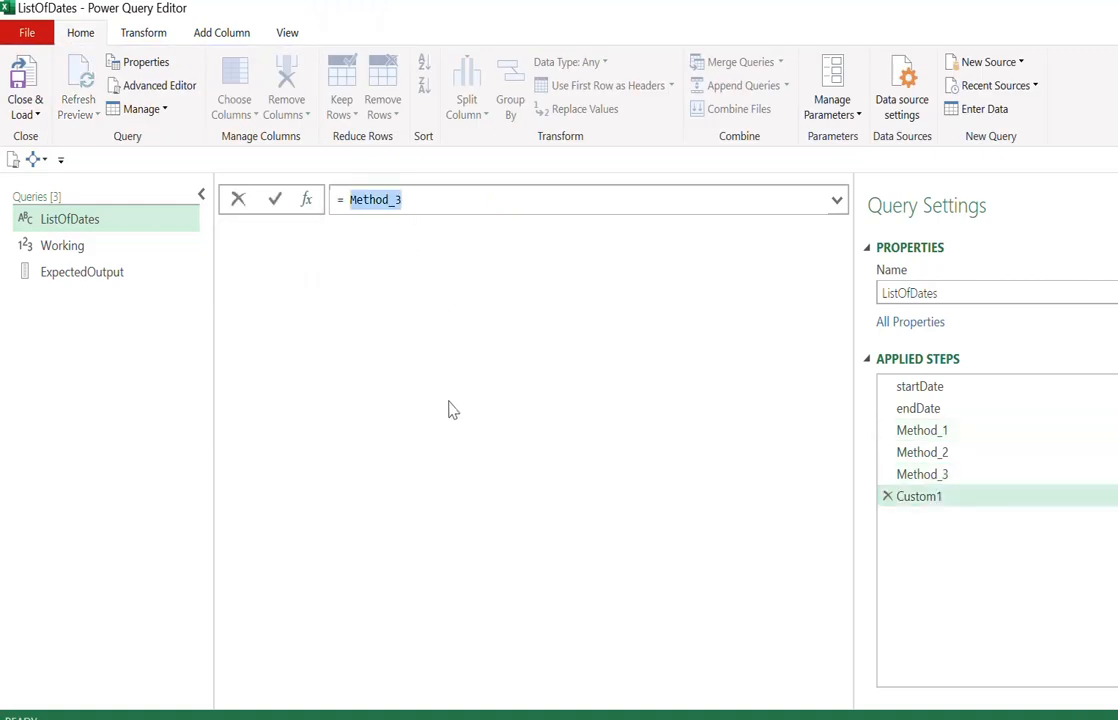
pyautogui.write('dura')
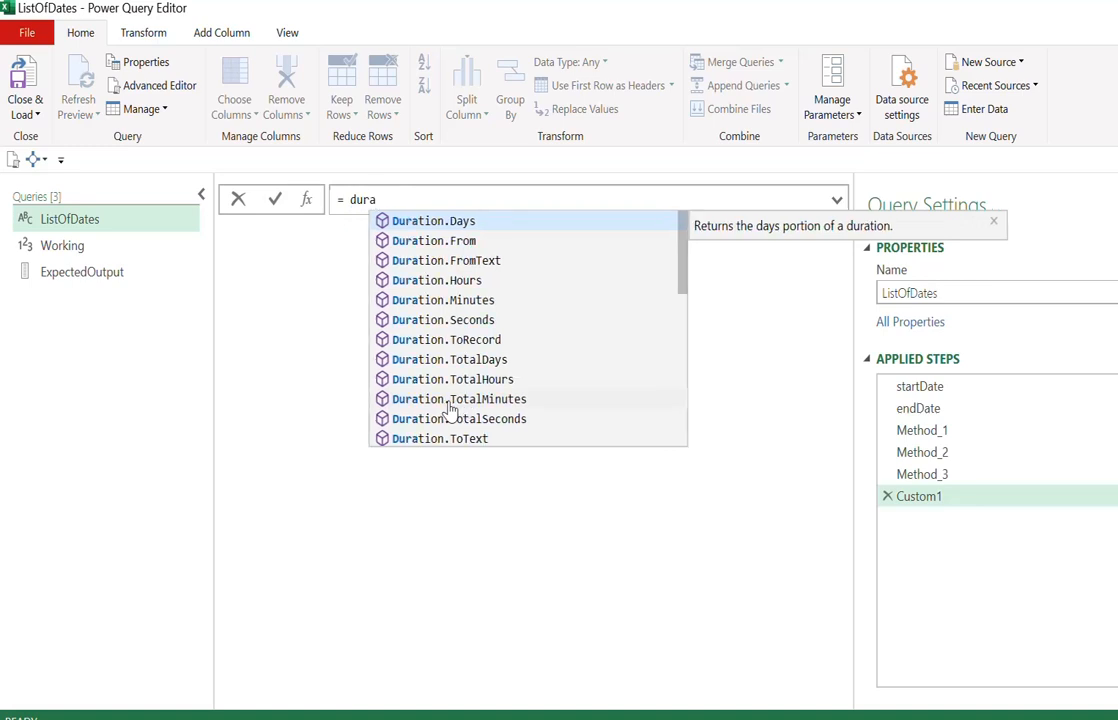
pyautogui.press('Tab')
pyautogui.write('(')
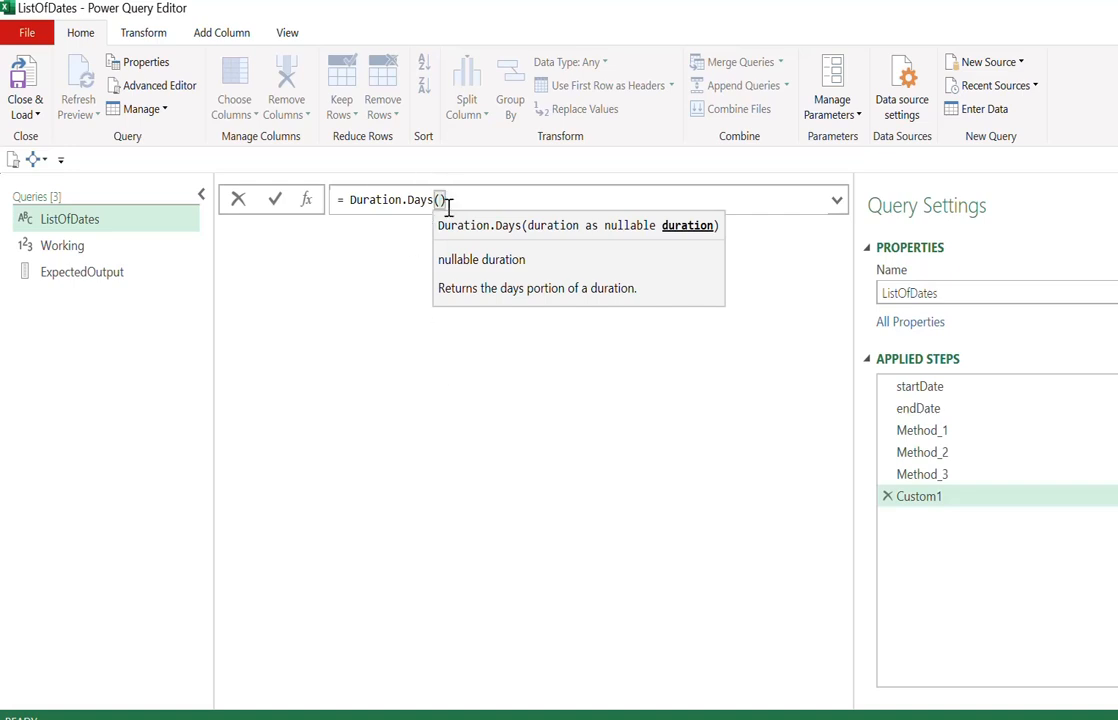
pyautogui.press('Return')
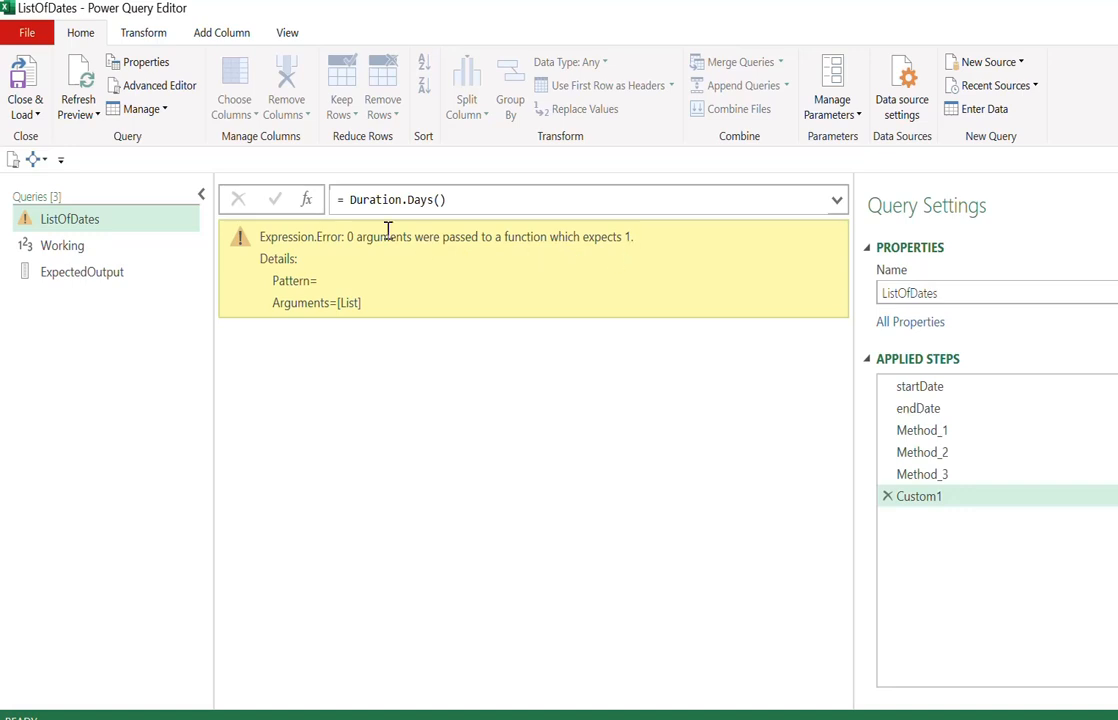
# Complete the new step's formula as = Duration.Days(endDate - startDate).
pyautogui.click(440, 200)
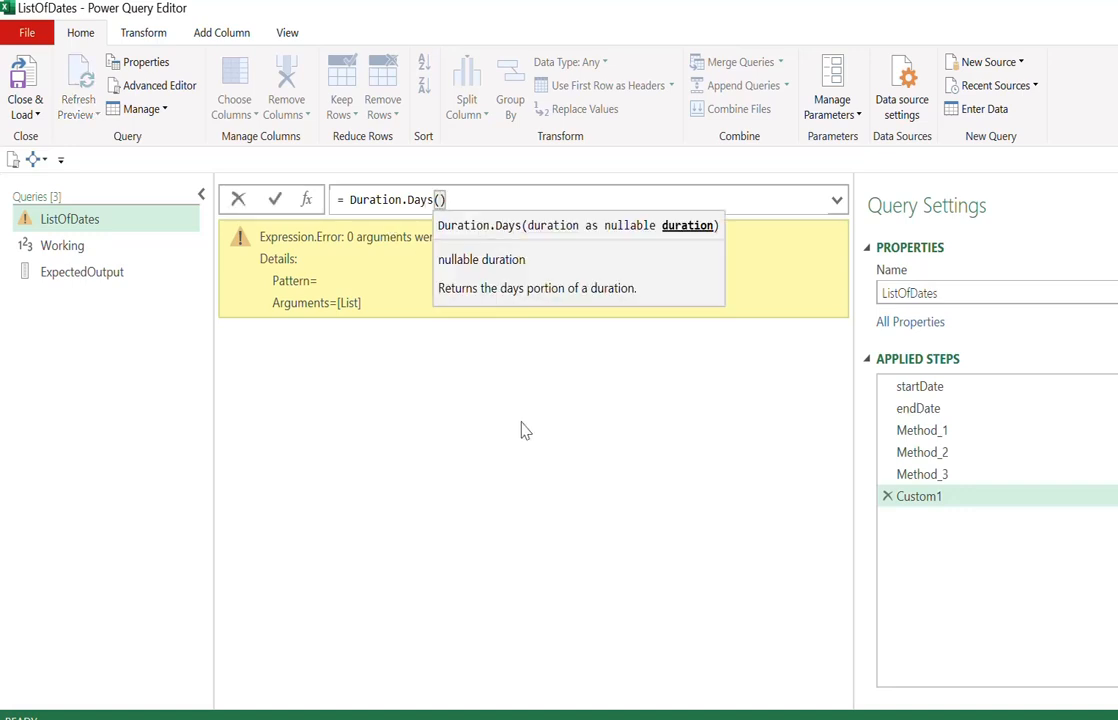
pyautogui.write('endDate - str')
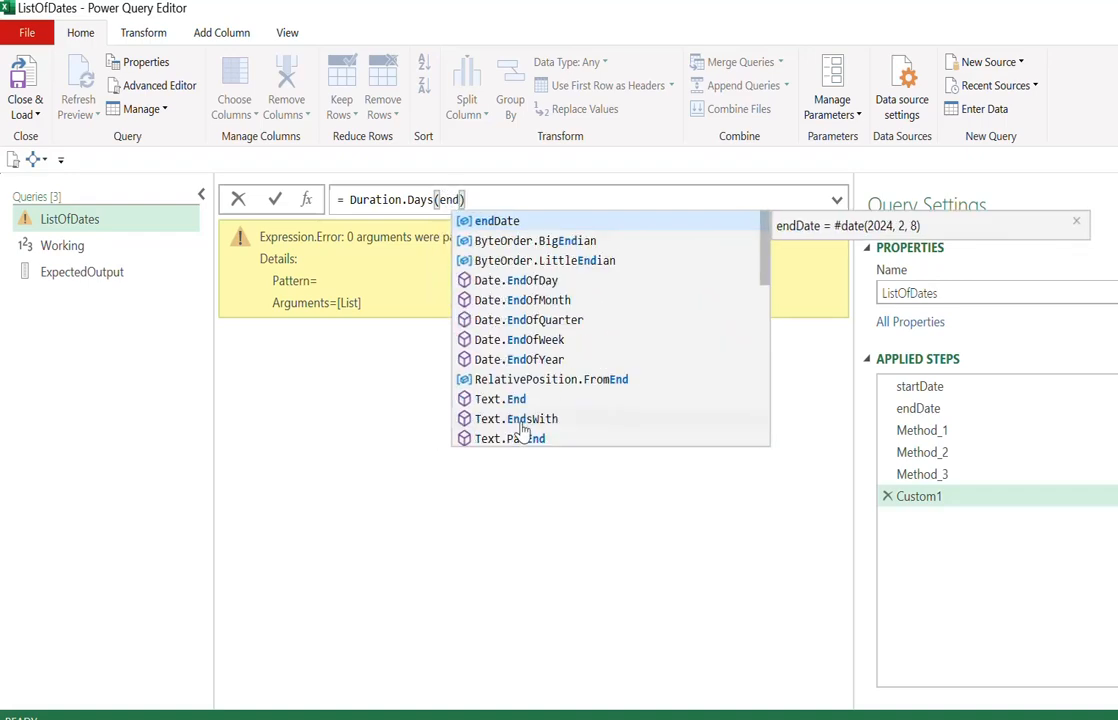
pyautogui.press('Tab')
pyautogui.write('- startDate')
pyautogui.press('Tab')
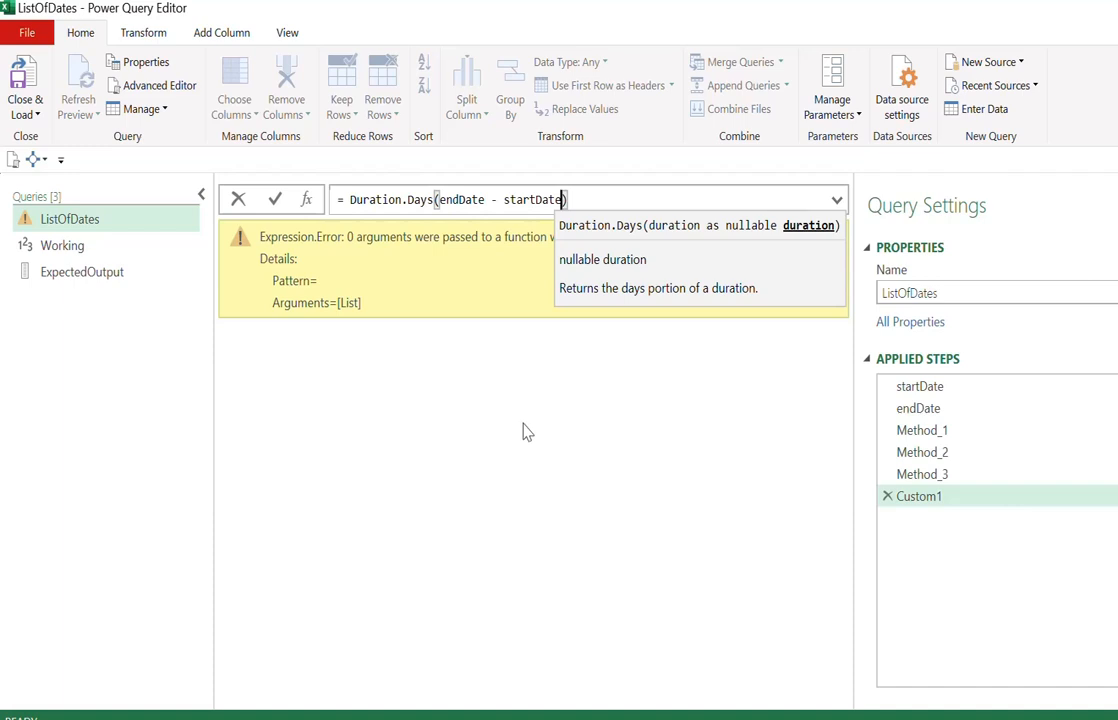
pyautogui.press('Return')
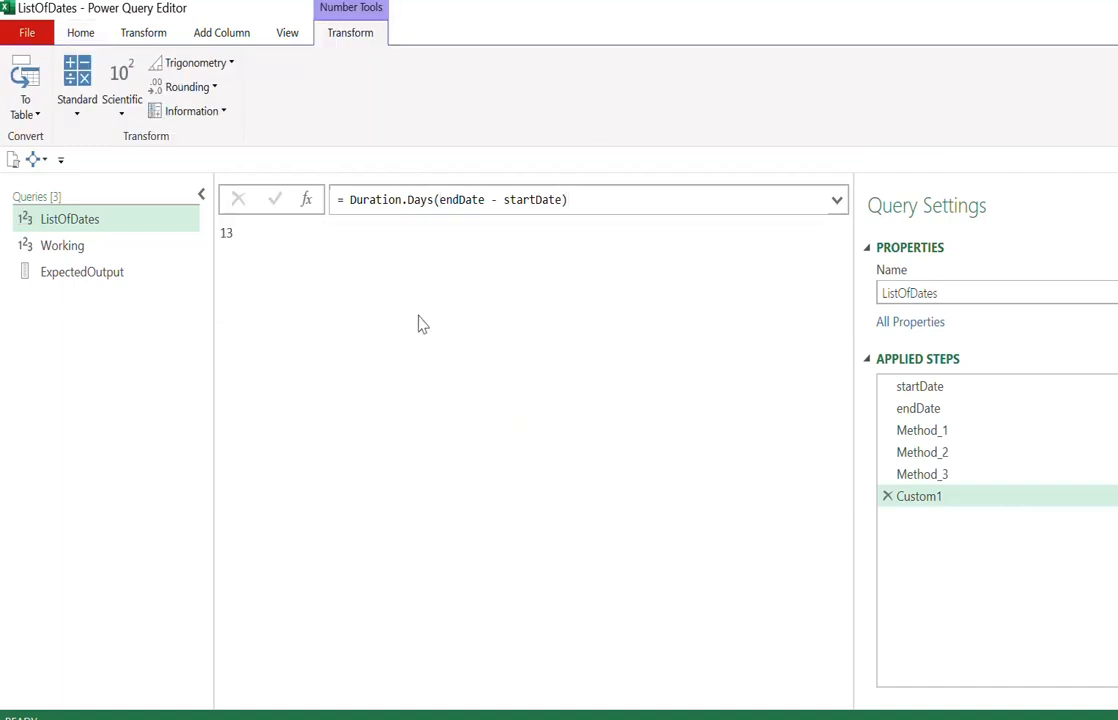
pyautogui.doubleClick(224, 233)
# Set the count argument of List.Dates in the Method_1 step to 13.
pyautogui.click(939, 436)
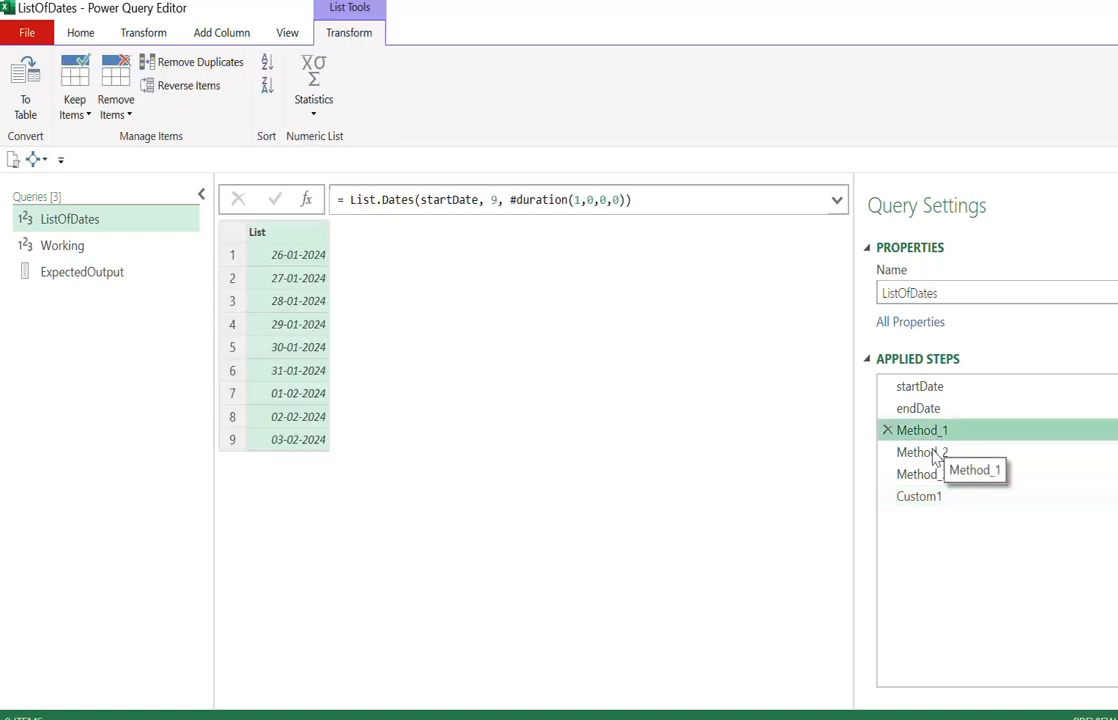
pyautogui.click(493, 200)
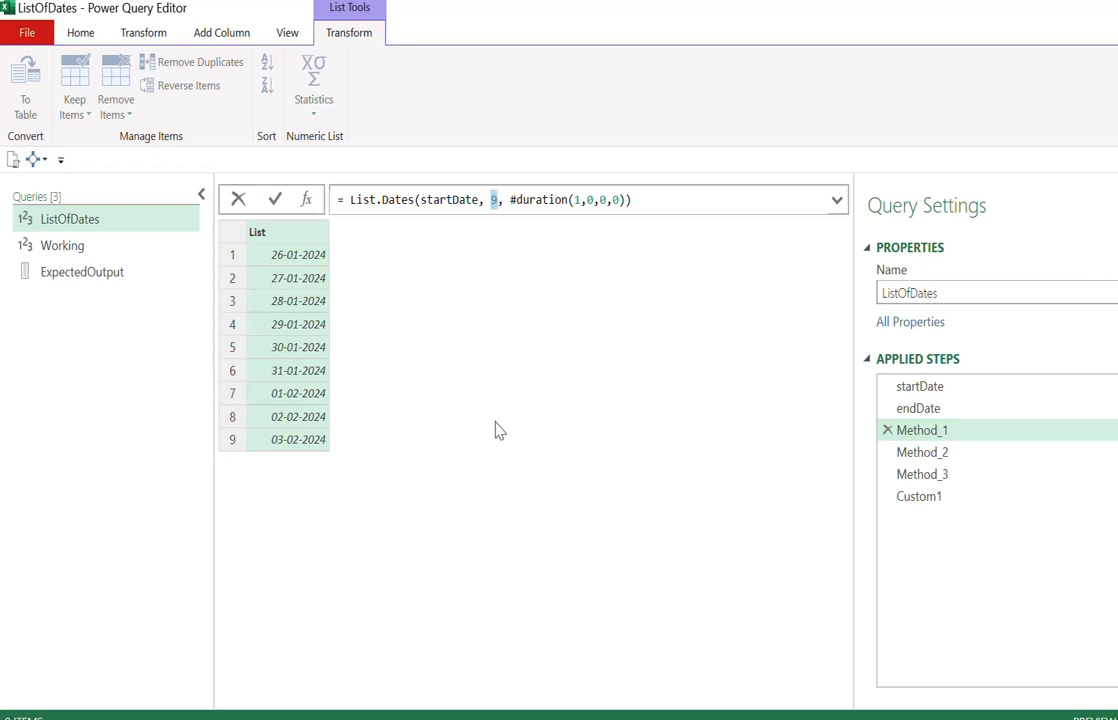
pyautogui.write('13')
pyautogui.press('Return')
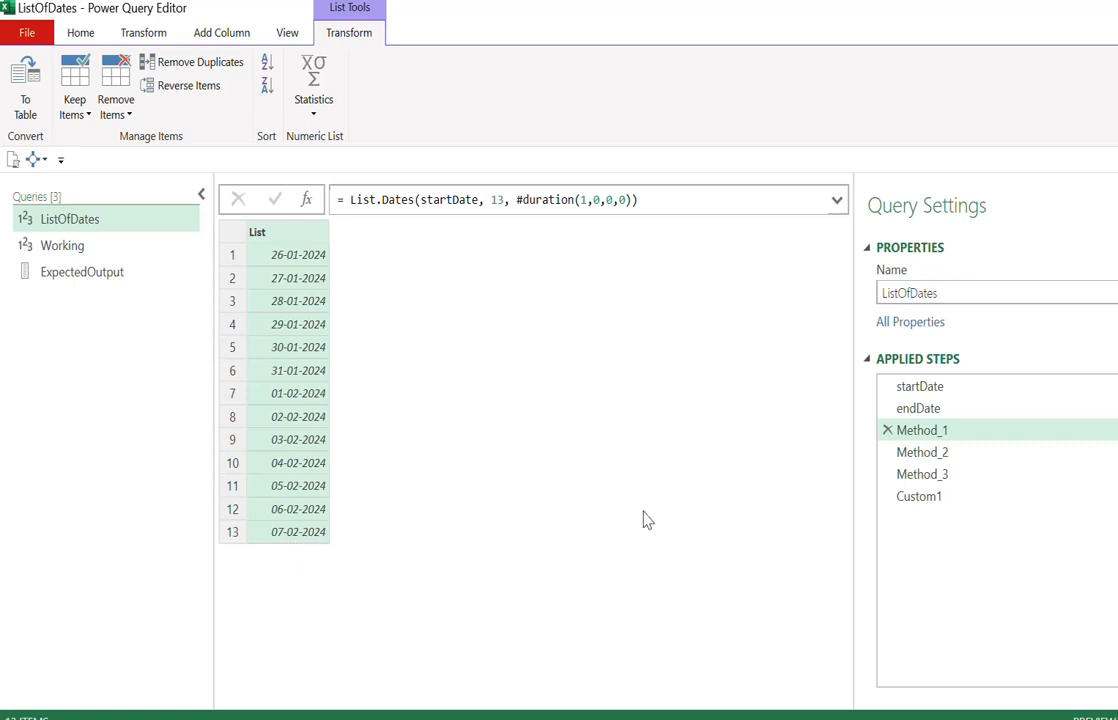
# Check the endDate step, and change the List.Dates count in Method_1 to 13 + 1.
pyautogui.click(956, 419)
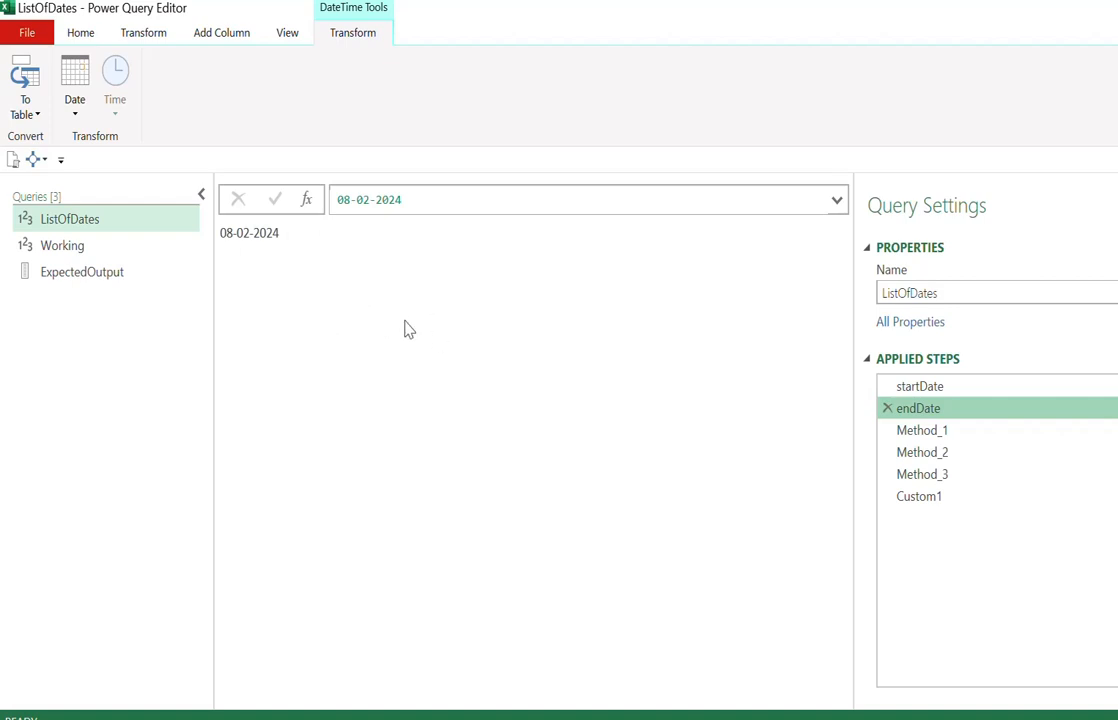
pyautogui.click(944, 430)
pyautogui.click(505, 199)
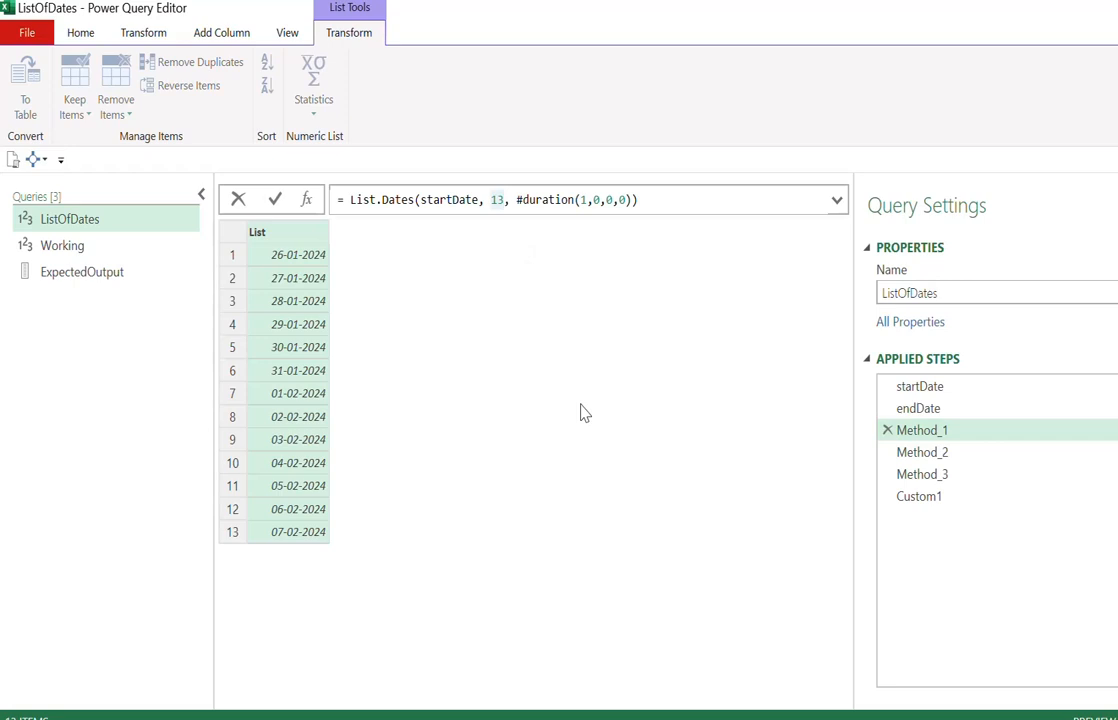
pyautogui.write('+ 1')
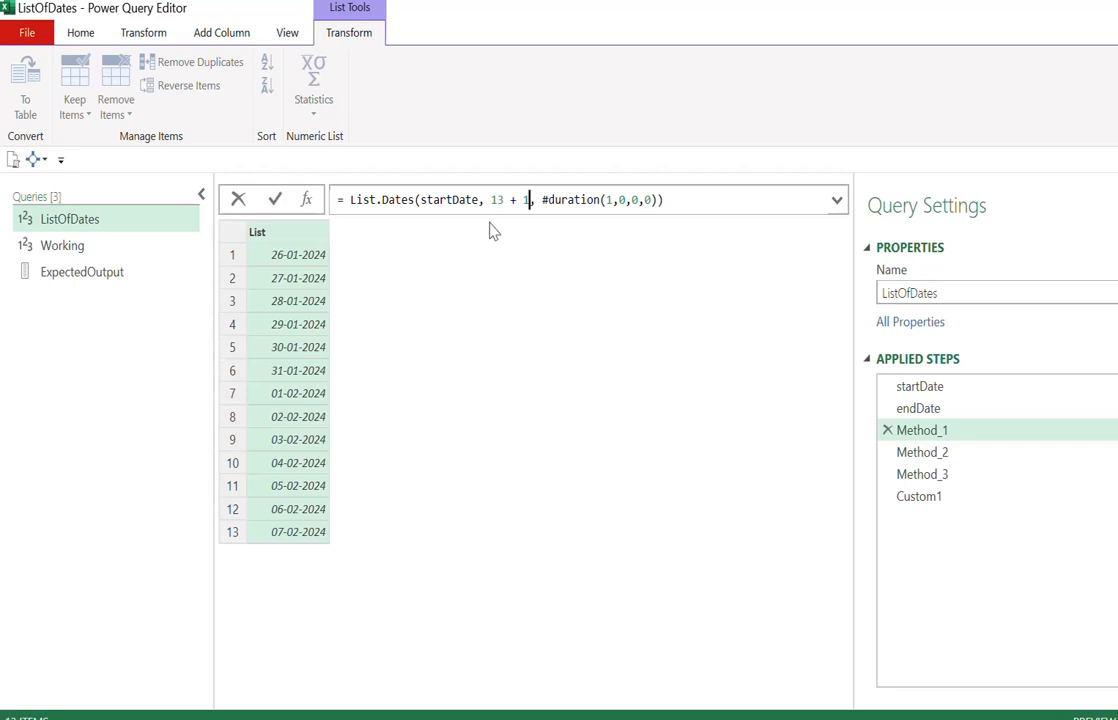
pyautogui.press('Return')
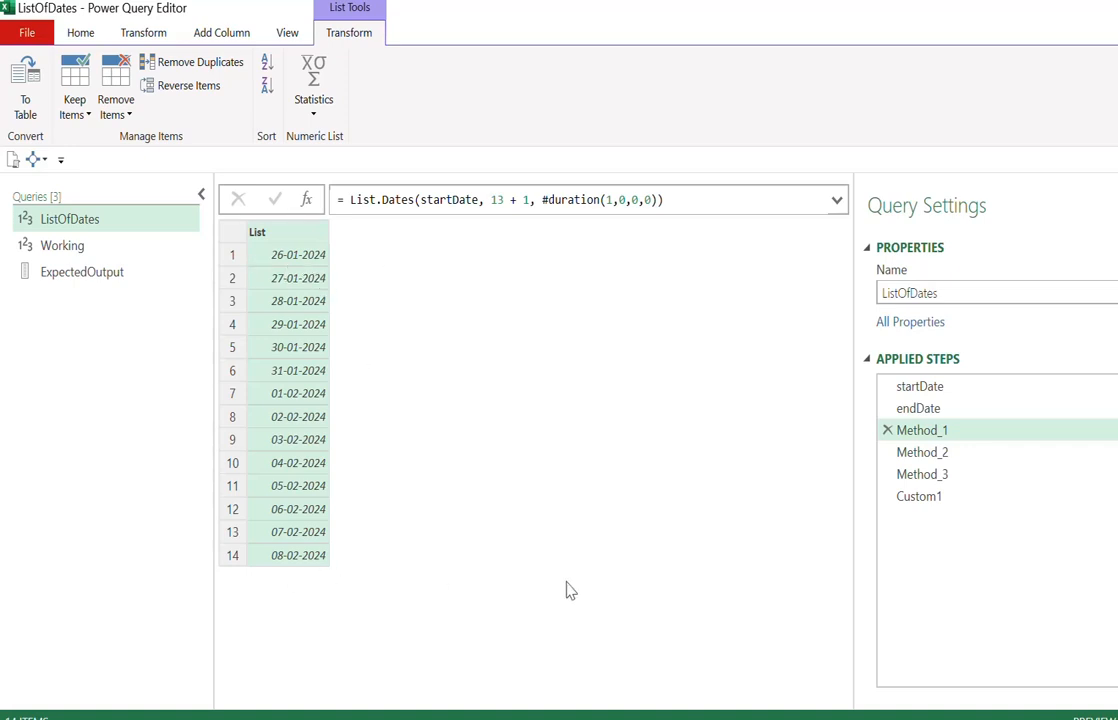
# Copy the expression Duration.Days(endDate - startDate) from the Custom1 step's formula.
pyautogui.doubleClick(496, 200)
pyautogui.click(599, 402)
pyautogui.click(918, 497)
pyautogui.click(587, 207)
pyautogui.keyDown('shift'); pyautogui.click(351, 200); pyautogui.keyUp('shift')
pyautogui.hotkey('ctrl', 'c')
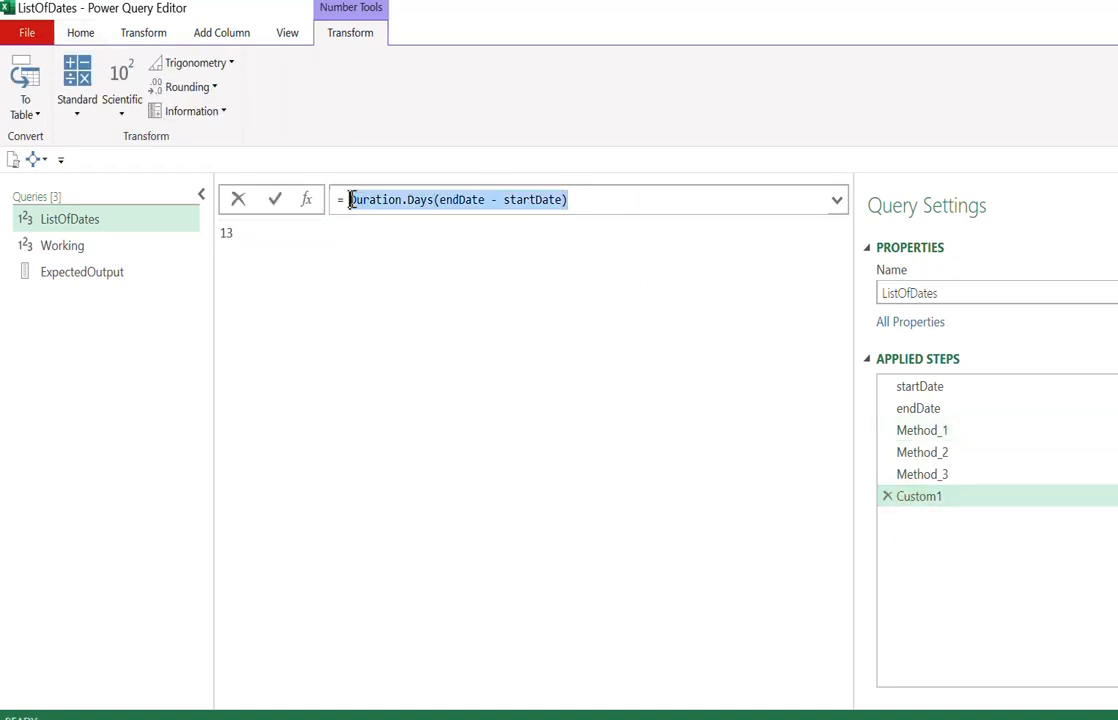
pyautogui.click(624, 454)
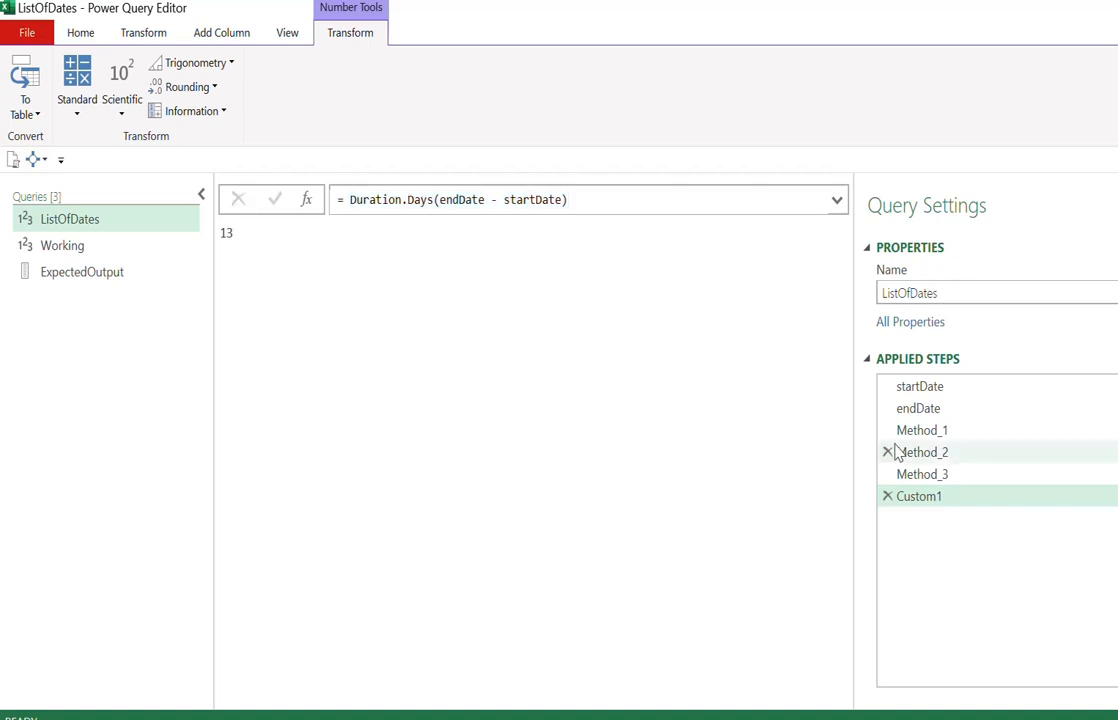
# Replace the 13 in Method_1's List.Dates count with the copied Duration.Days(endDate - startDate), keeping the + 1.
pyautogui.click(921, 430)
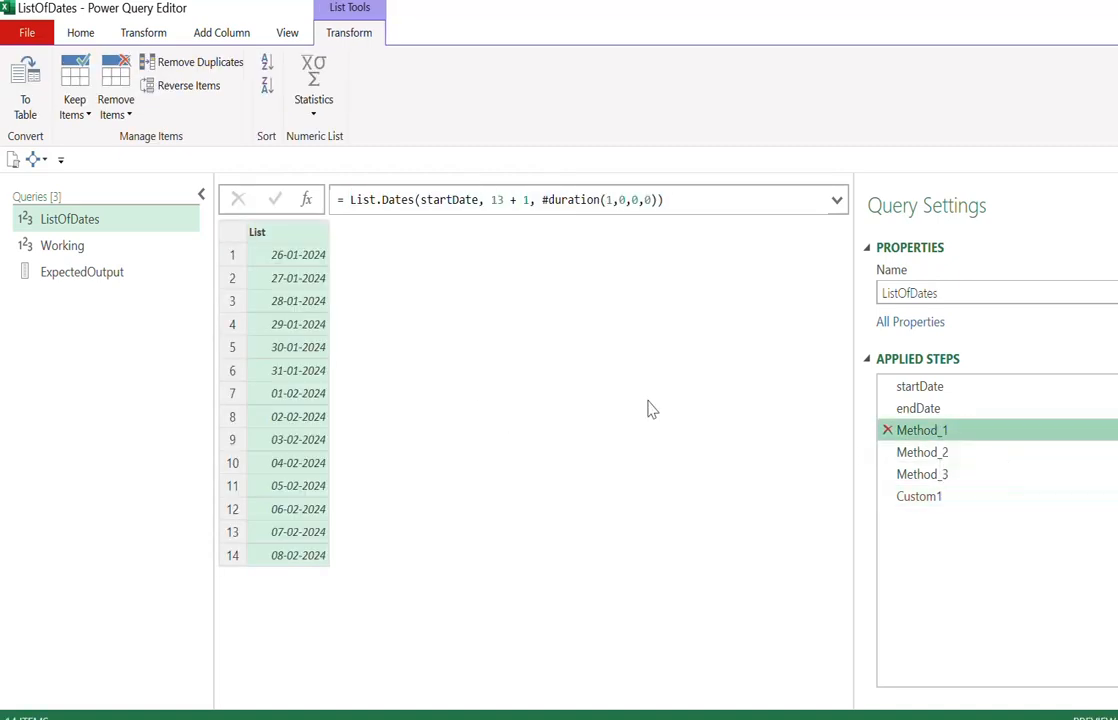
pyautogui.doubleClick(495, 200)
pyautogui.hotkey('ctrl', 'v')
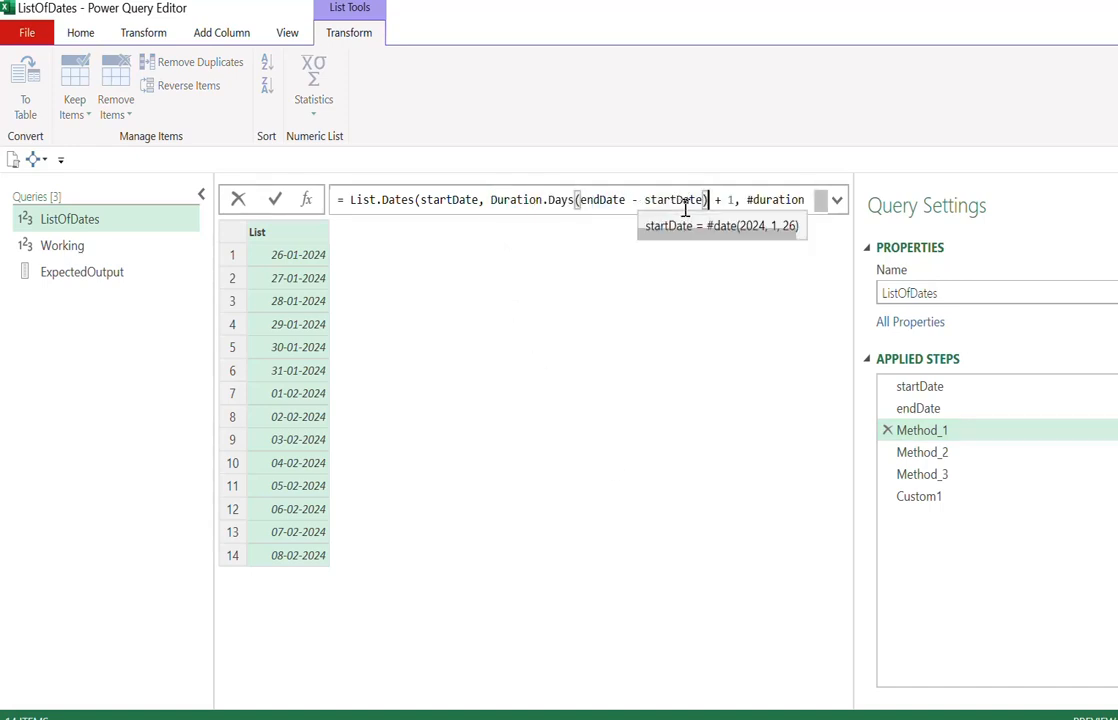
pyautogui.click(716, 201)
pyautogui.moveTo(716, 201); pyautogui.dragTo(732, 203)
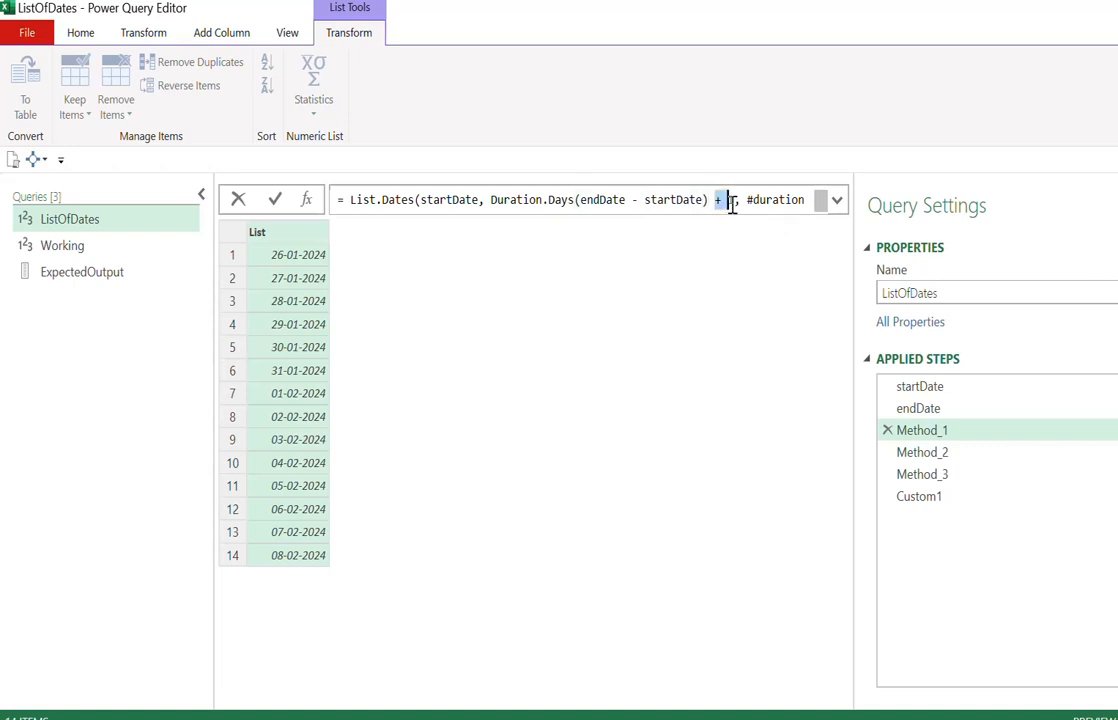
pyautogui.click(745, 380)
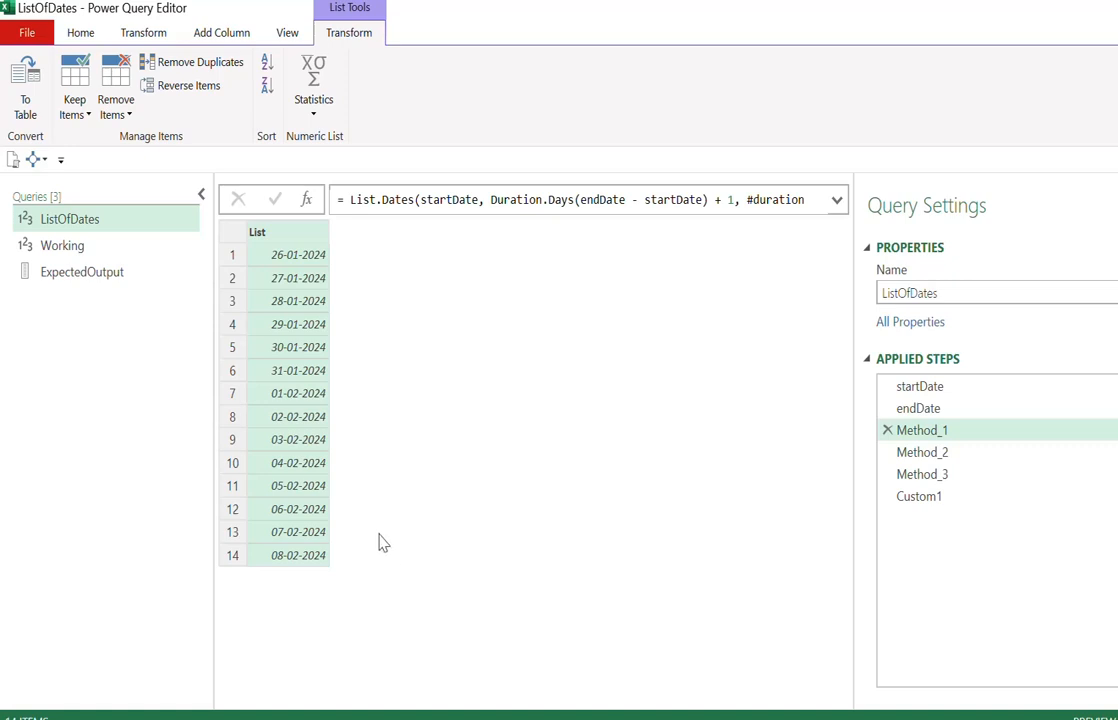
# Change the endDate step's date to 03-02-2024 and view the list produced by Method_1.
pyautogui.click(921, 410)
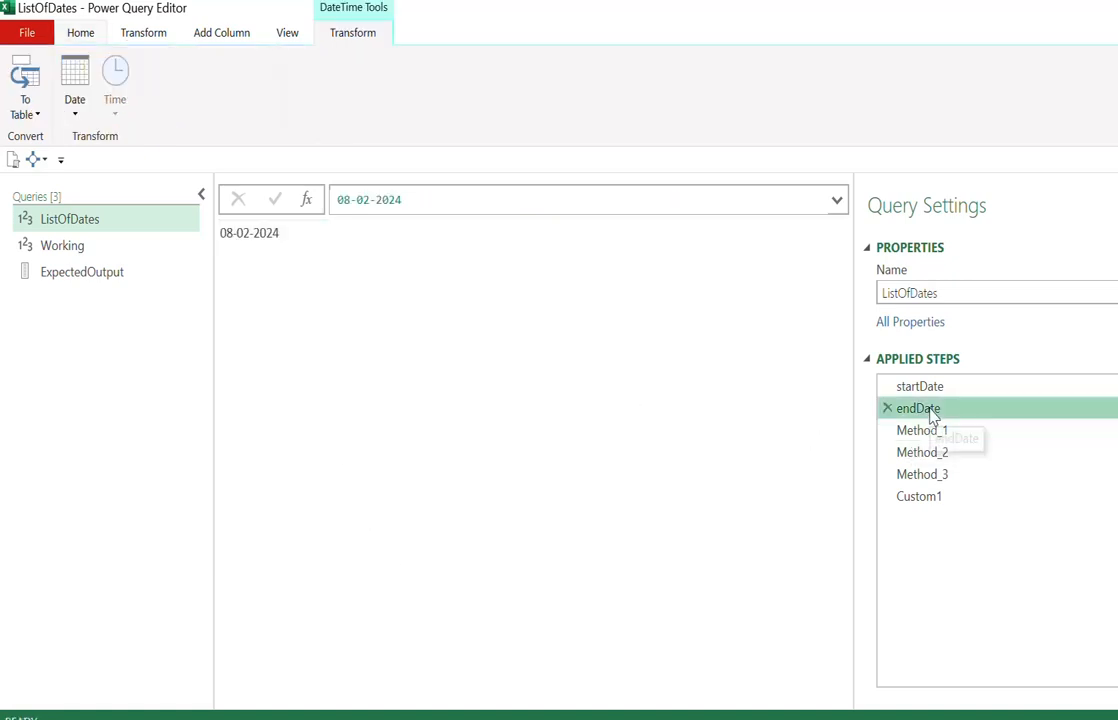
pyautogui.click(347, 200)
pyautogui.hotkey('shift', 'End')
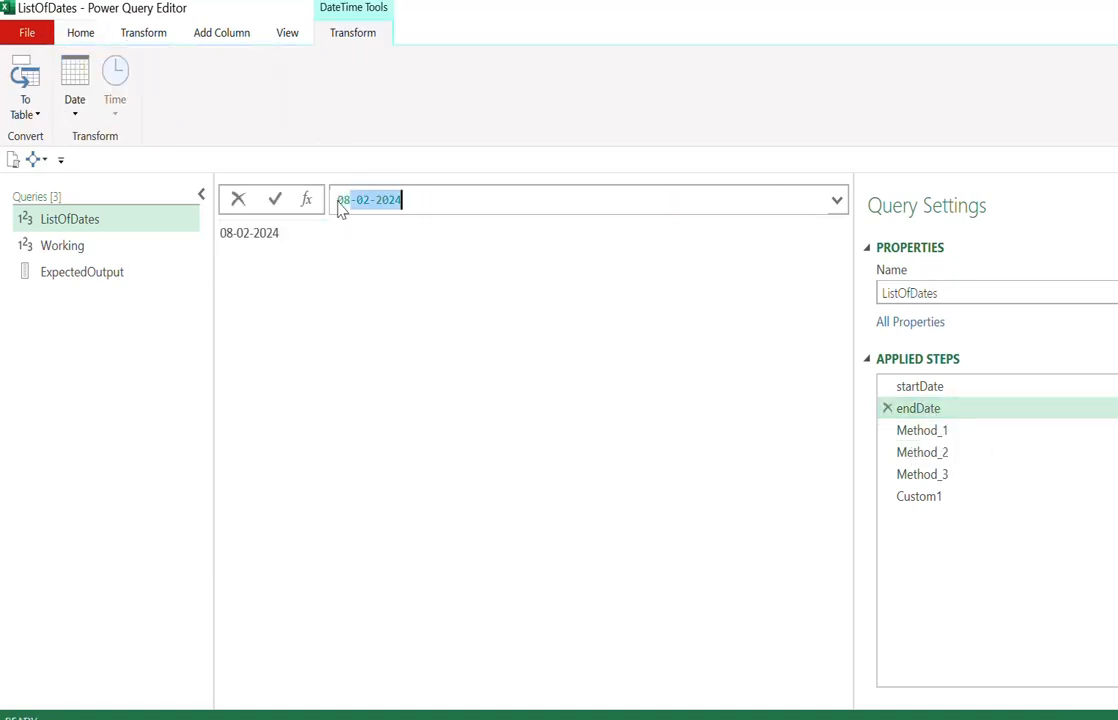
pyautogui.click(351, 200)
pyautogui.press('BackSpace')
pyautogui.write('3')
pyautogui.press('Return')
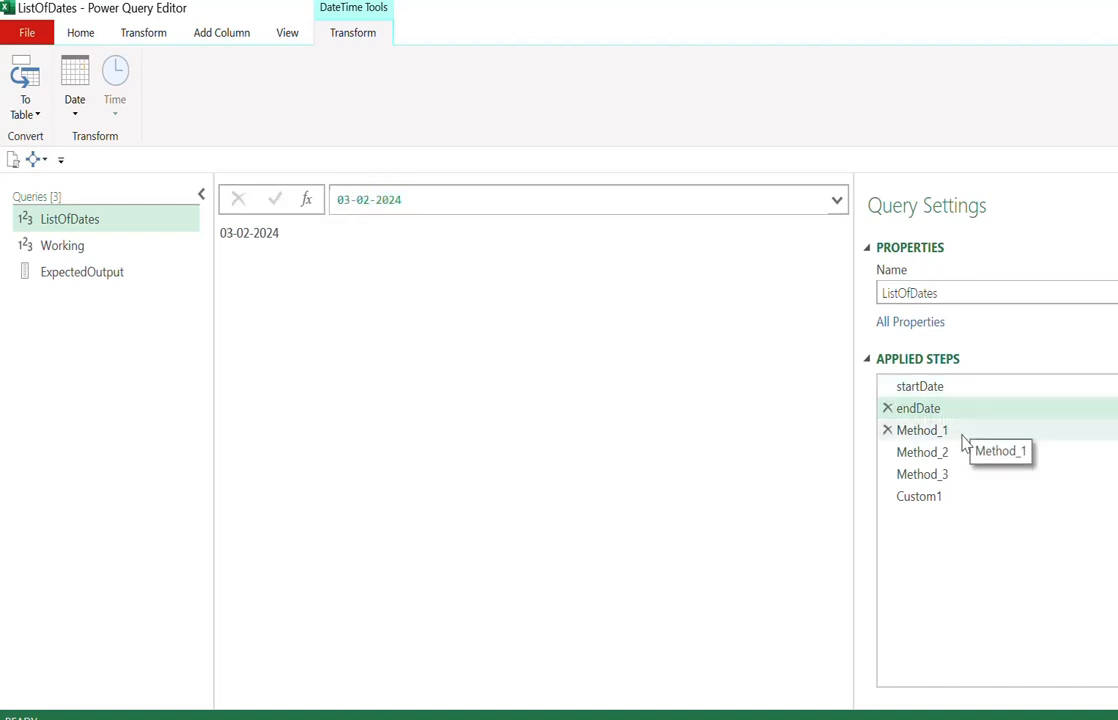
pyautogui.click(962, 434)
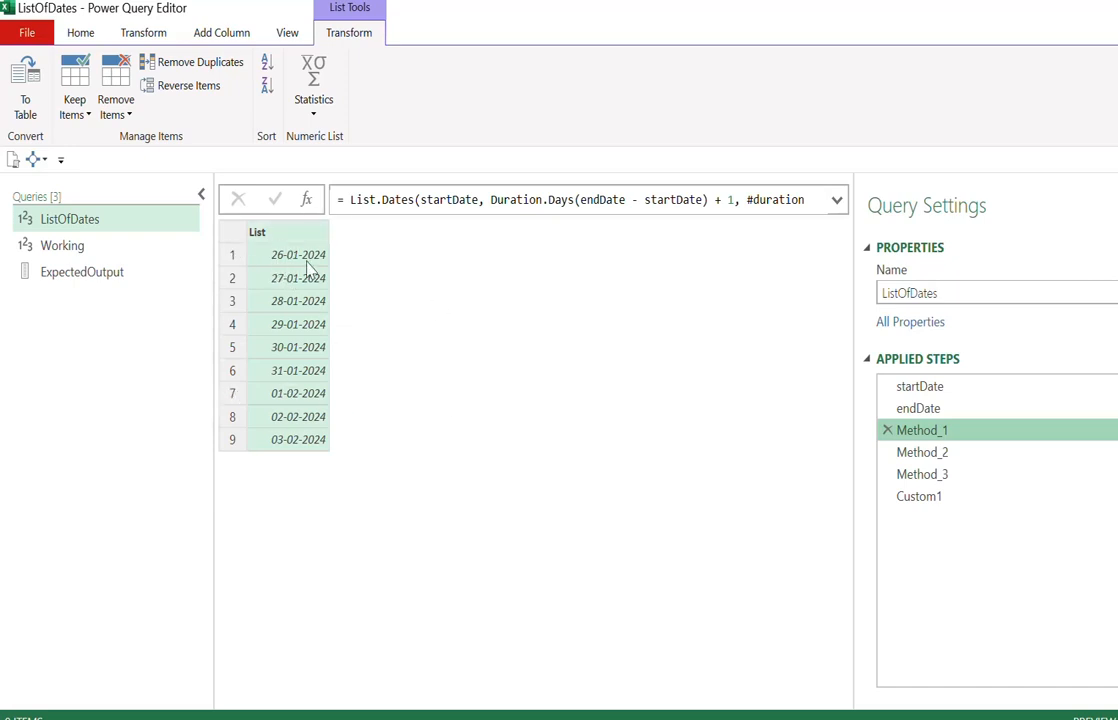
# Change the startDate step's date to 30-01-2024 and view the list produced by Method_1.
pyautogui.click(922, 389)
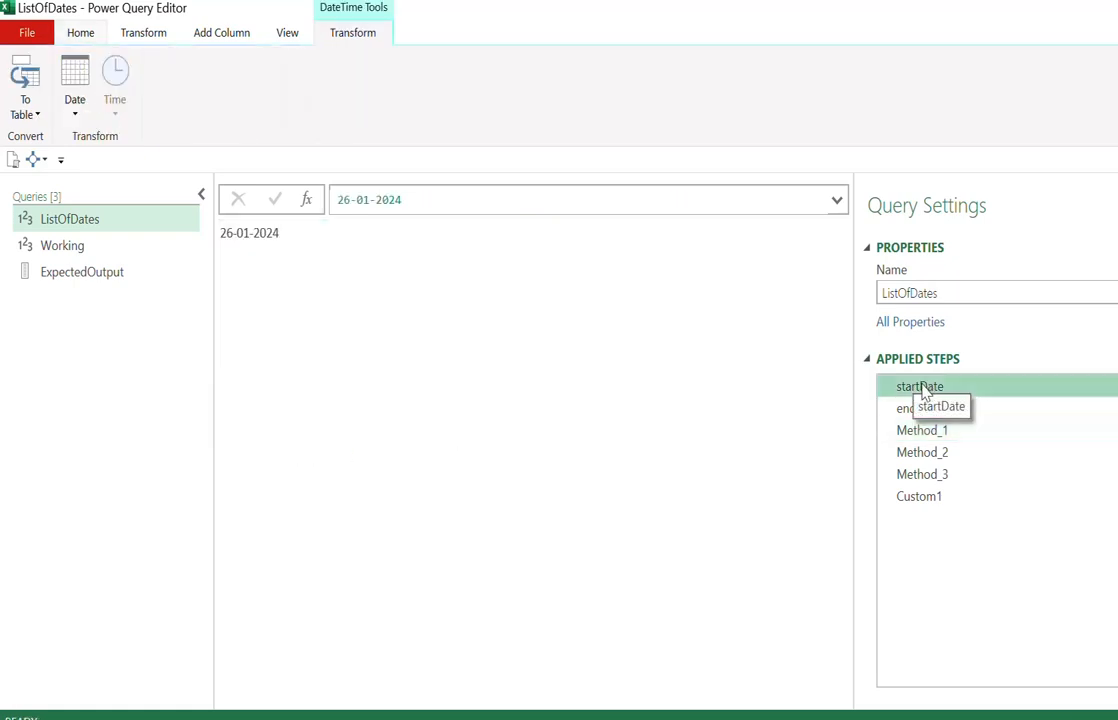
pyautogui.click(342, 200)
pyautogui.moveTo(338, 200); pyautogui.dragTo(350, 201)
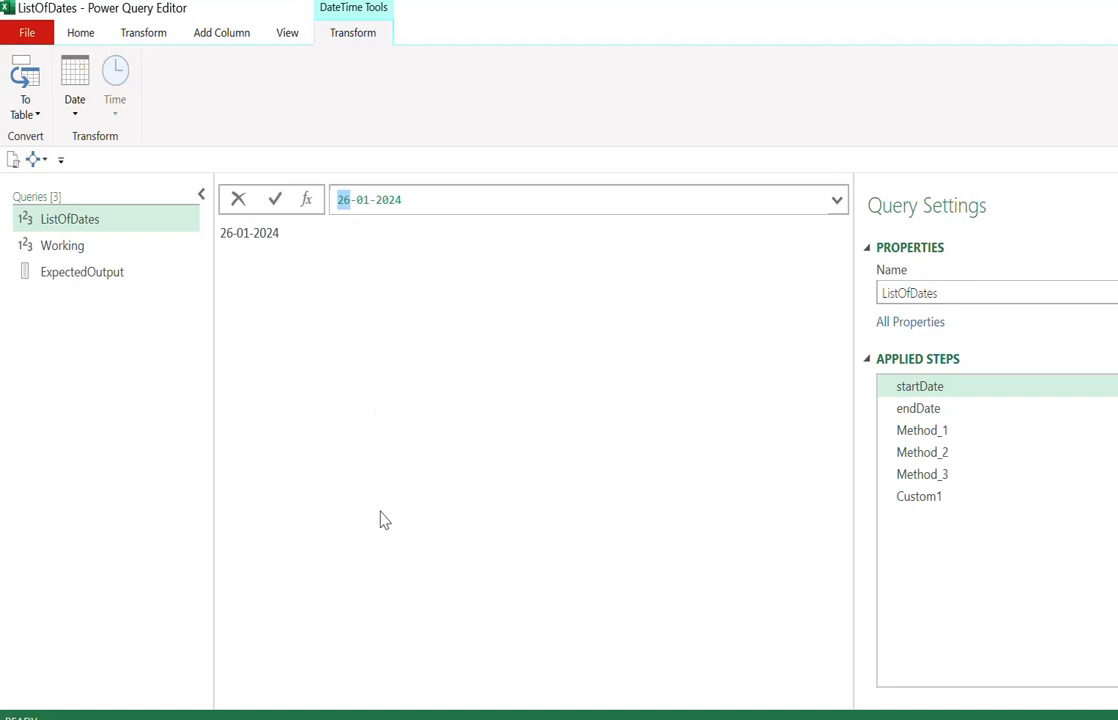
pyautogui.click(922, 431)
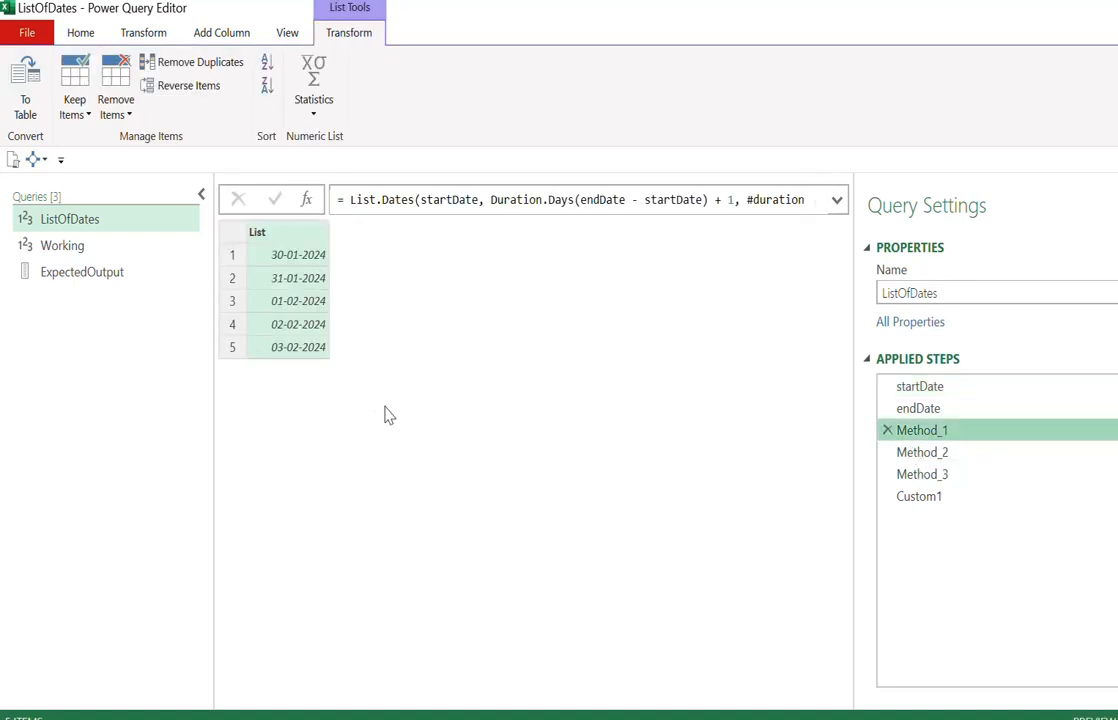
# Change the endDate step's date to 14-02-2024 and view Method_1's updated date list.
pyautogui.click(944, 408)
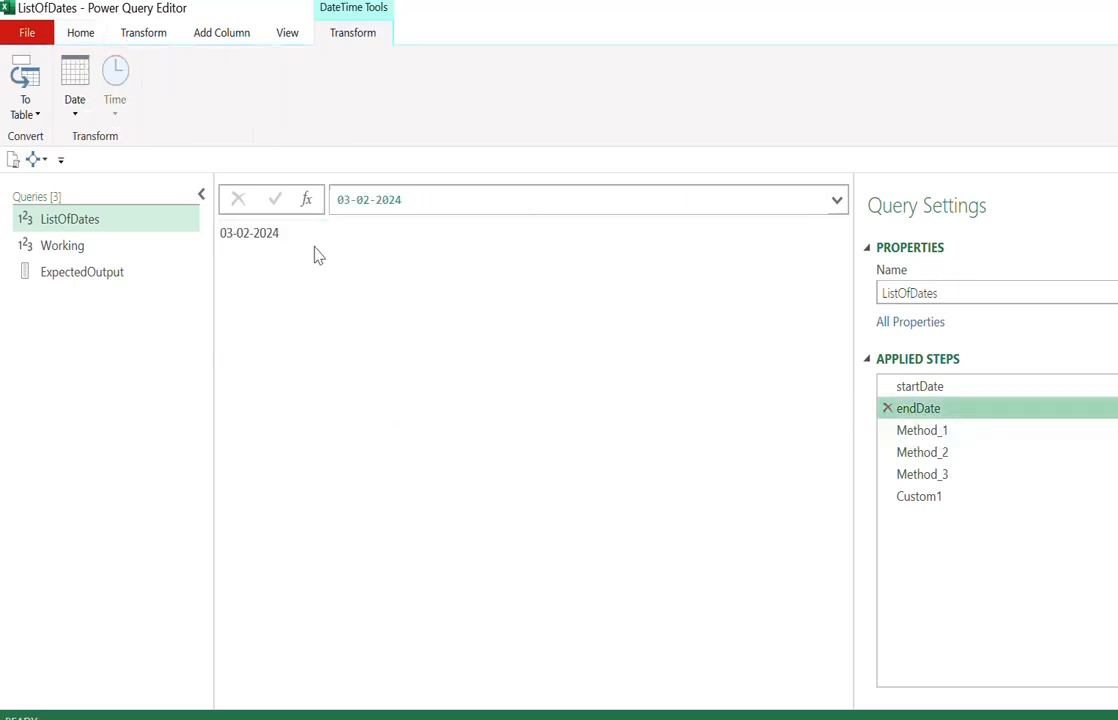
pyautogui.click(345, 200)
pyautogui.write('14')
pyautogui.press('Return')
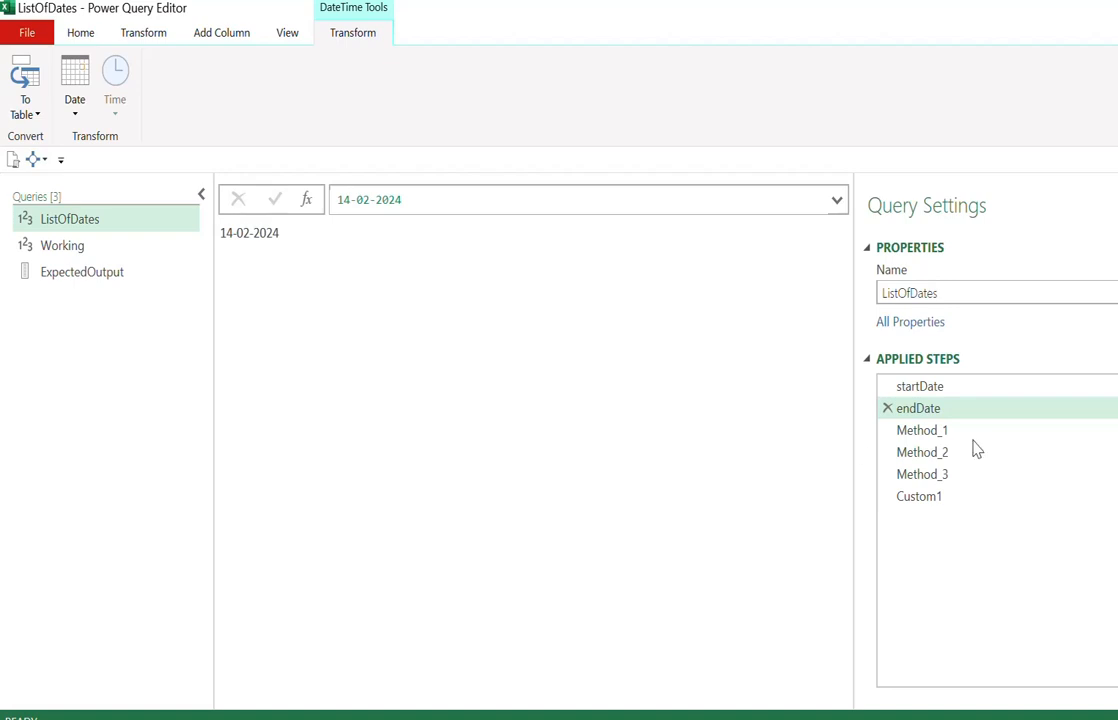
pyautogui.click(1003, 432)
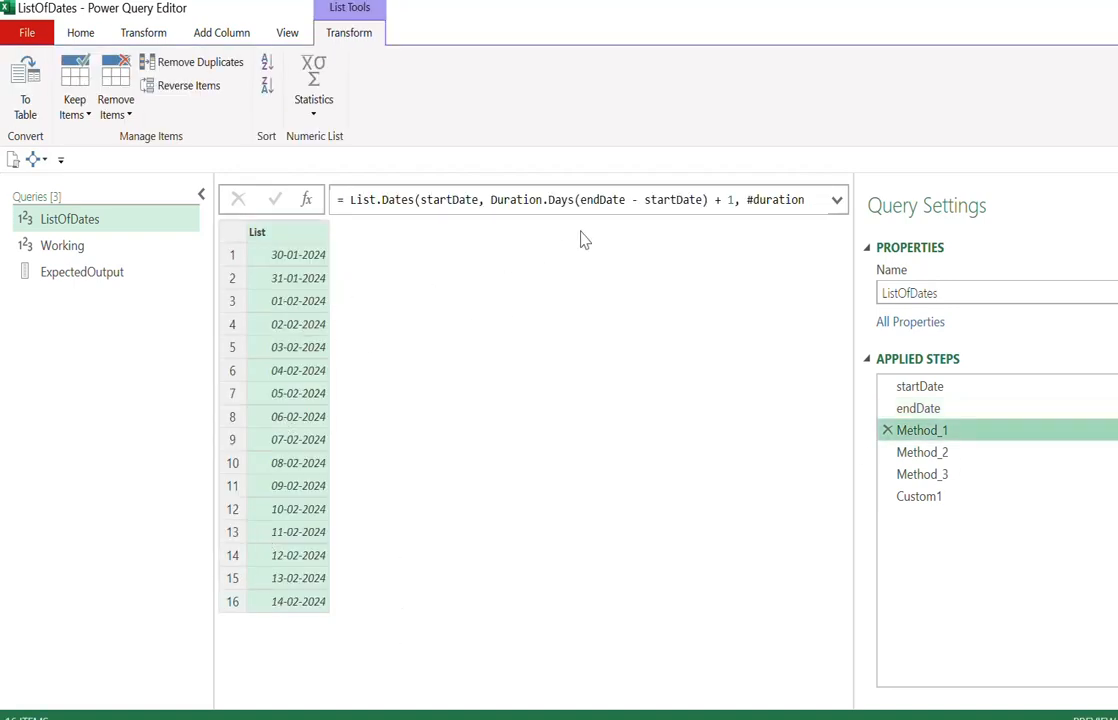
# Review Method_1's full List.Dates formula alongside the Custom1 duration expression and the Method_2 and Method_3 steps.
pyautogui.click(837, 201)
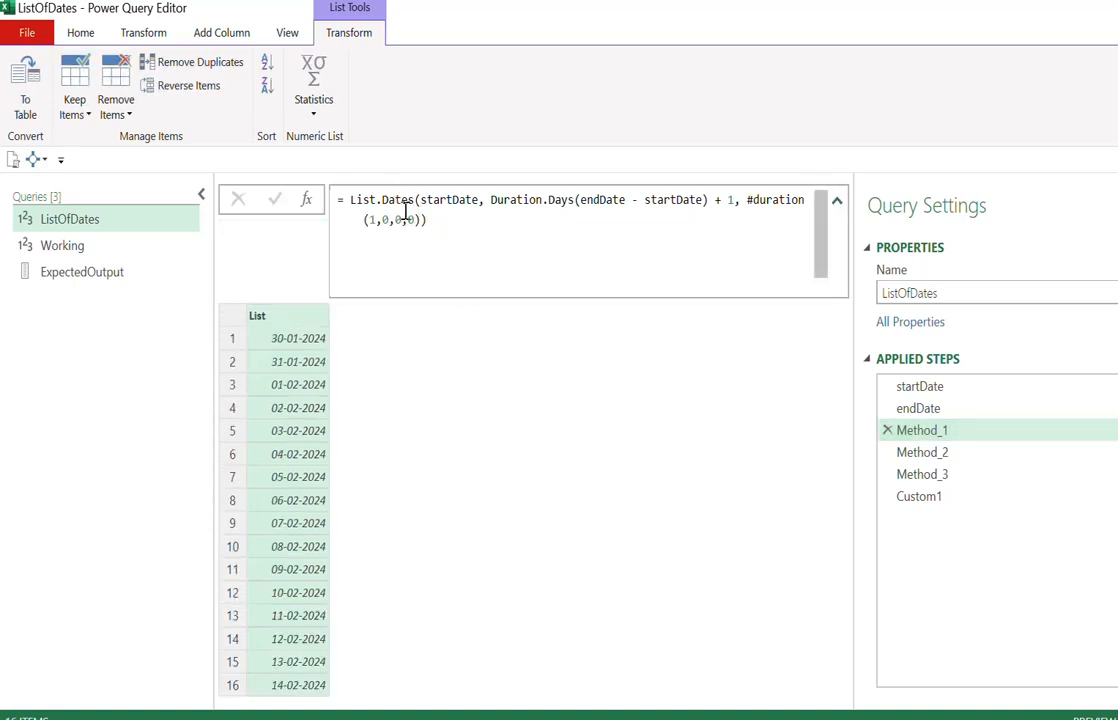
pyautogui.moveTo(511, 207); pyautogui.dragTo(564, 205)
pyautogui.click(489, 405)
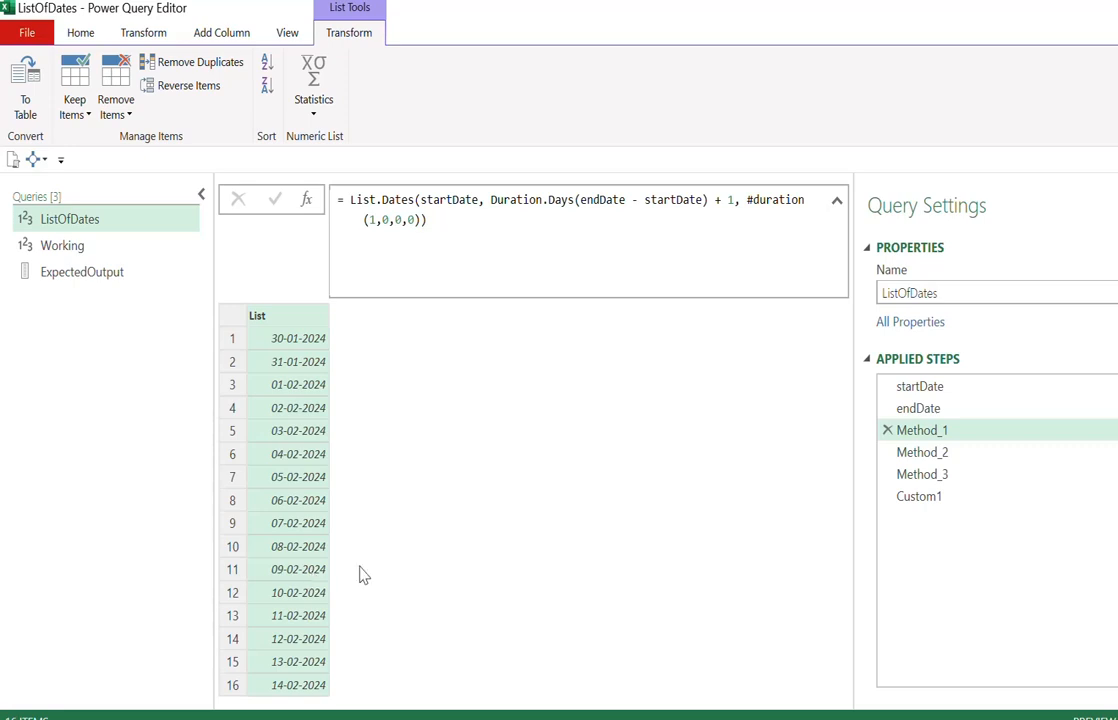
pyautogui.click(918, 503)
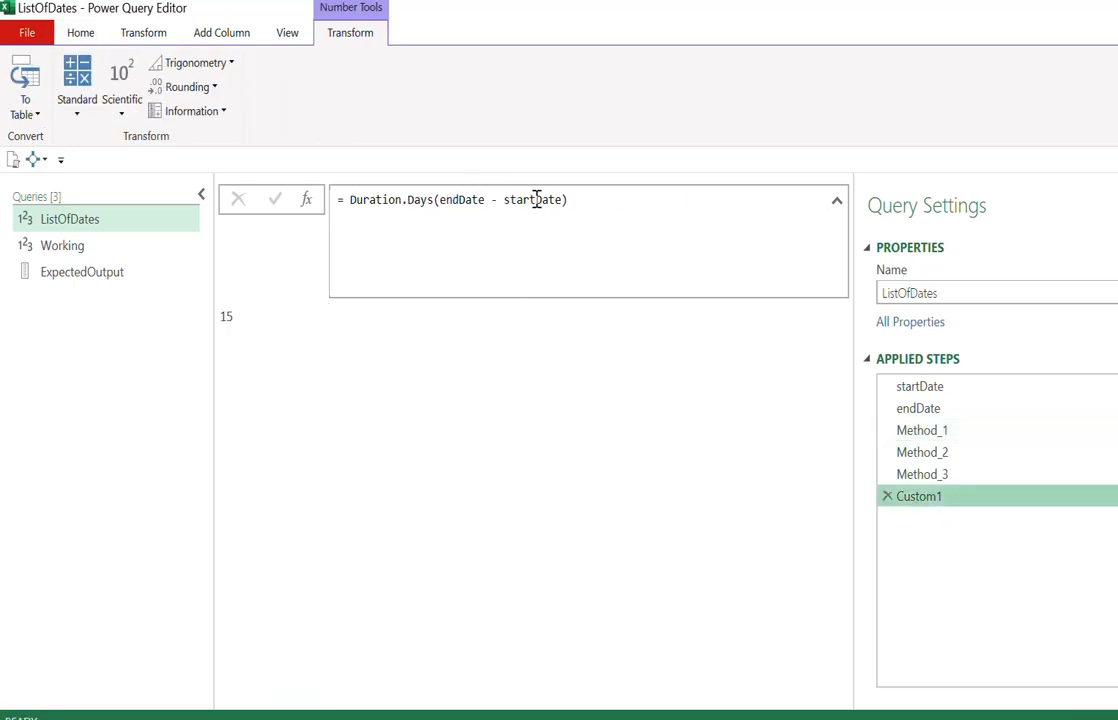
pyautogui.click(925, 454)
pyautogui.click(928, 474)
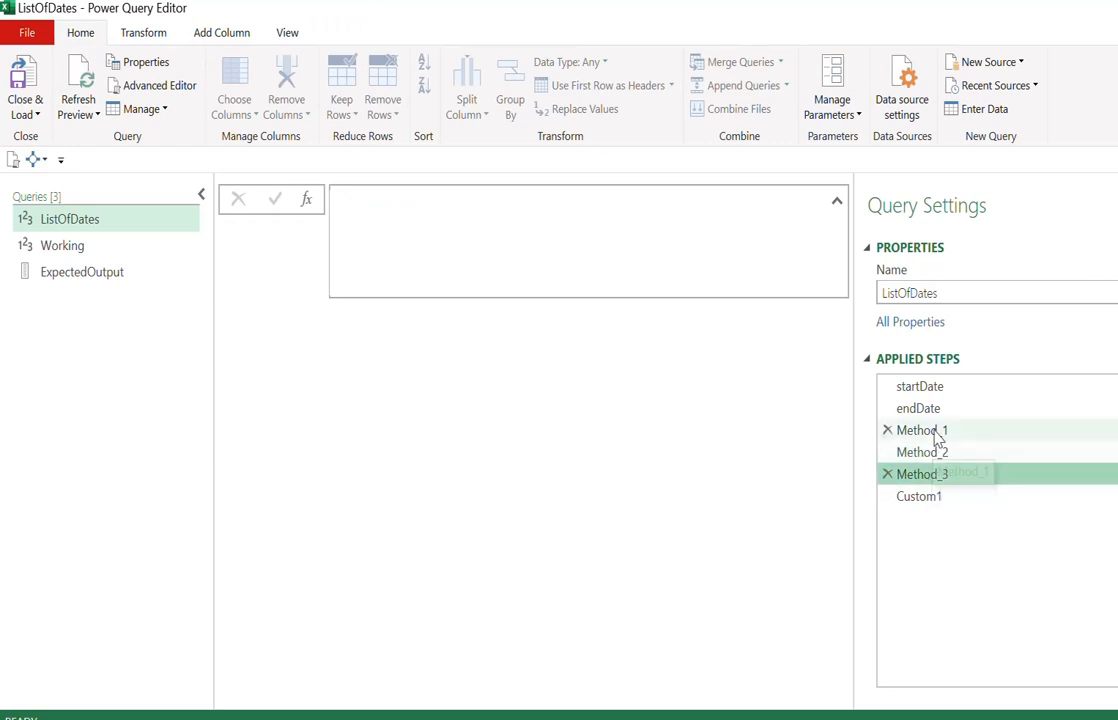
pyautogui.click(936, 432)
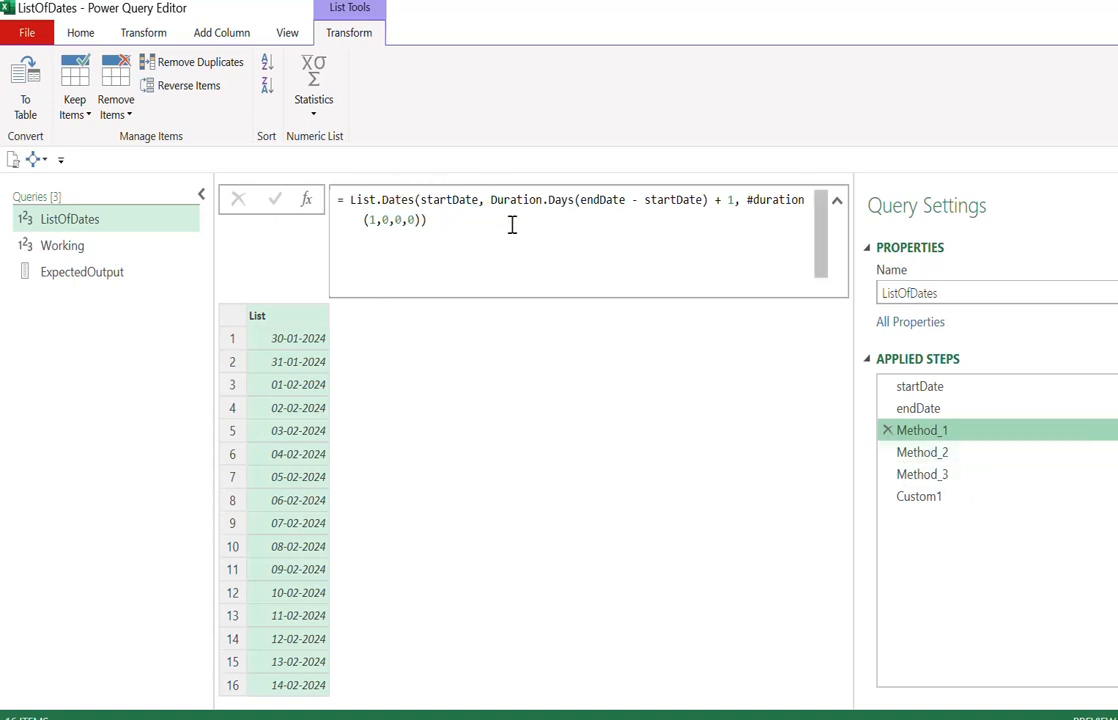
# Enter the formula = {11..20} in the empty Method_2 step to generate a list of consecutive numbers.
pyautogui.click(956, 457)
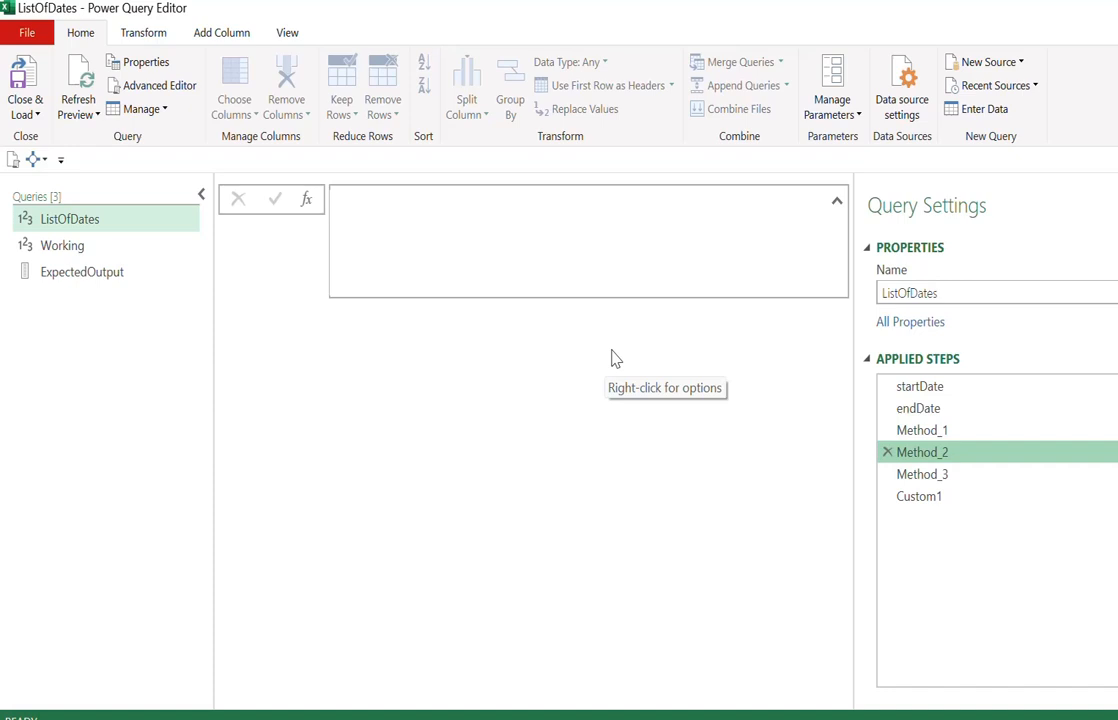
pyautogui.click(517, 222)
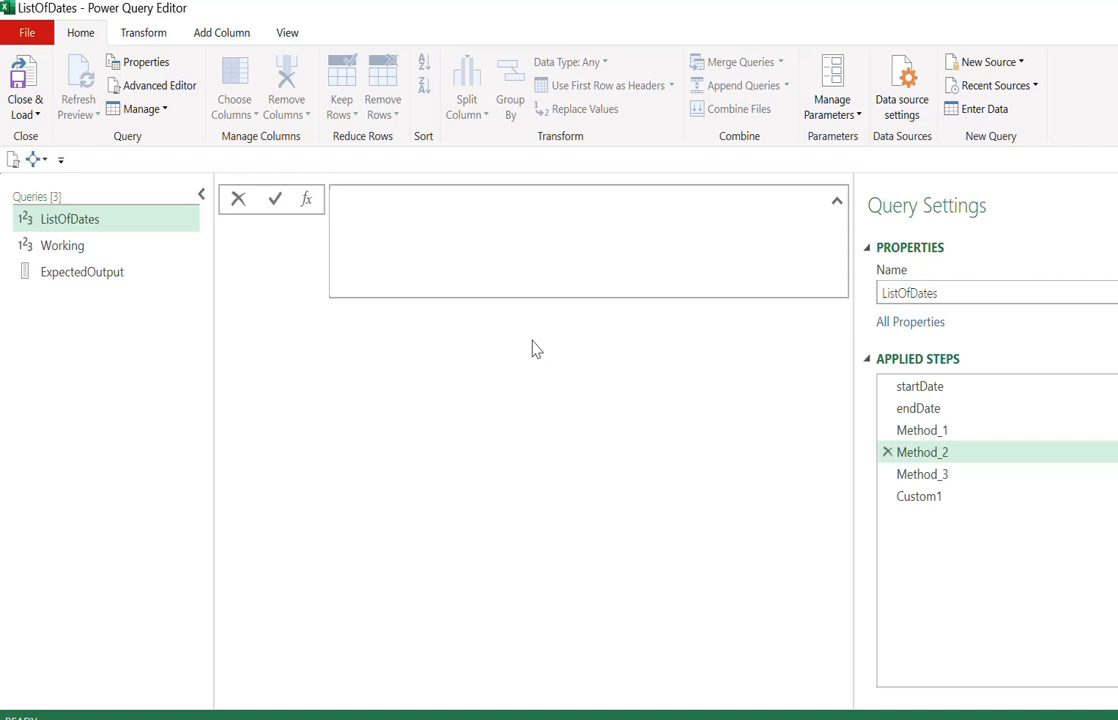
pyautogui.write('= {')
pyautogui.write('11')
pyautogui.write('..20')
pyautogui.press('Return')
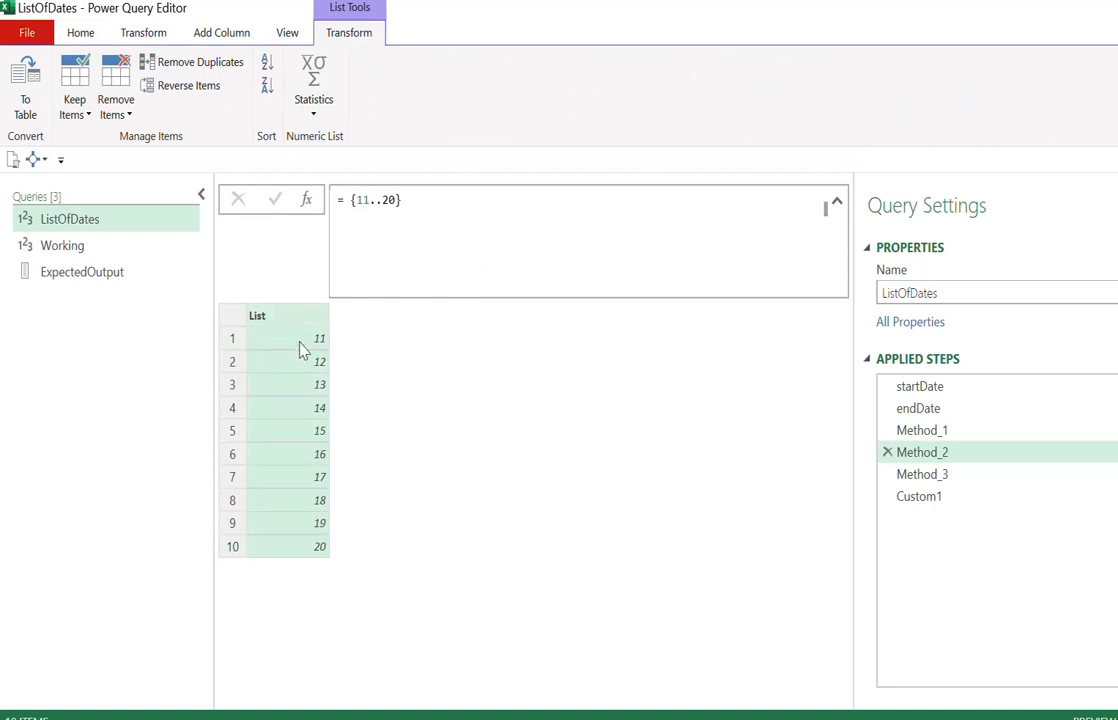
# Change the start number of Method_2's list range to 15.
pyautogui.click(368, 200)
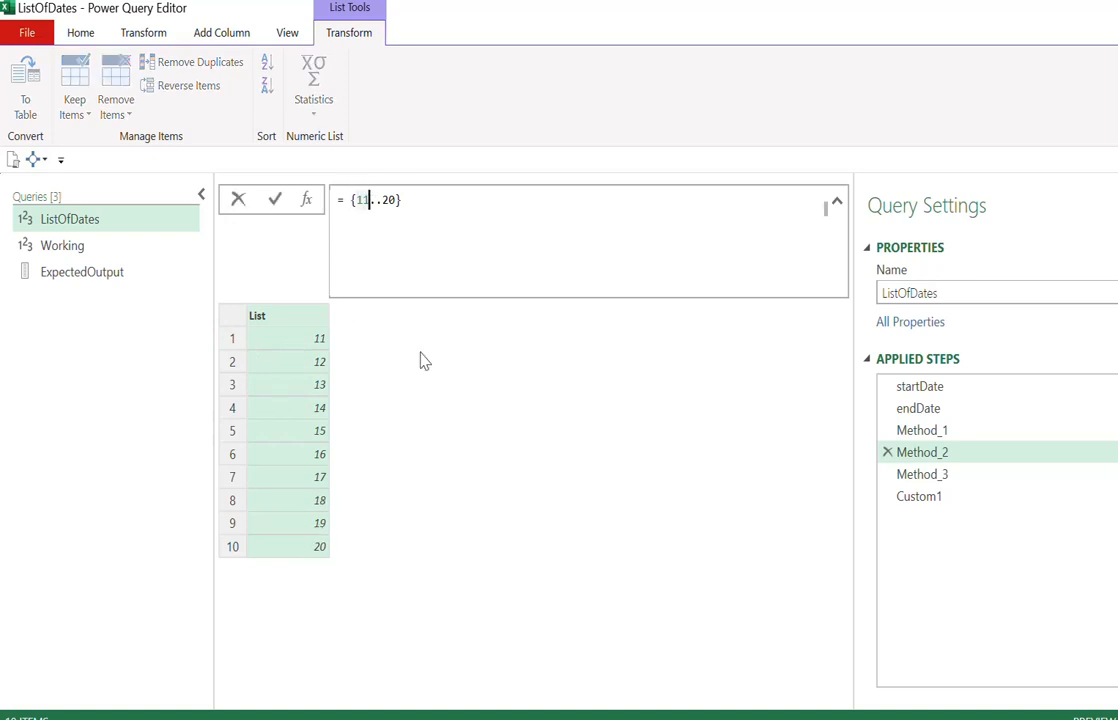
pyautogui.press('BackSpace')
pyautogui.write('5')
pyautogui.press('Return')
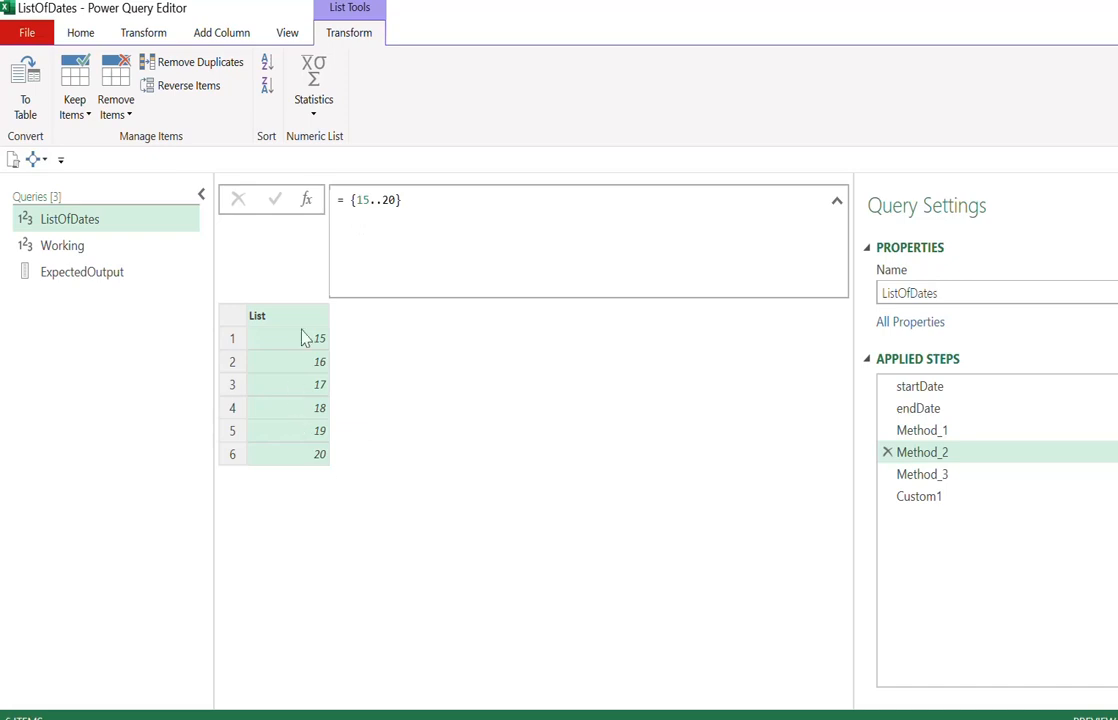
# Change the end number of Method_2's range to 30 and compare its list with Method_1's date list.
pyautogui.click(390, 201)
pyautogui.hotkey('ctrl', 'a')
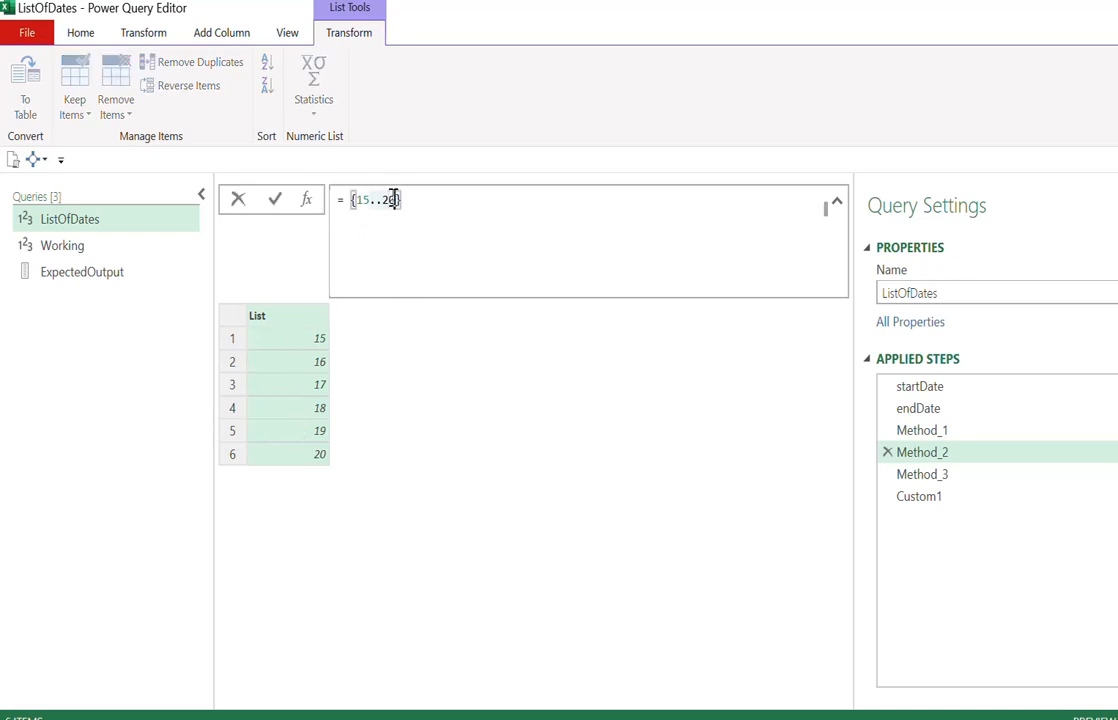
pyautogui.press('BackSpace')
pyautogui.press('BackSpace')
pyautogui.write('30')
pyautogui.press('Return')
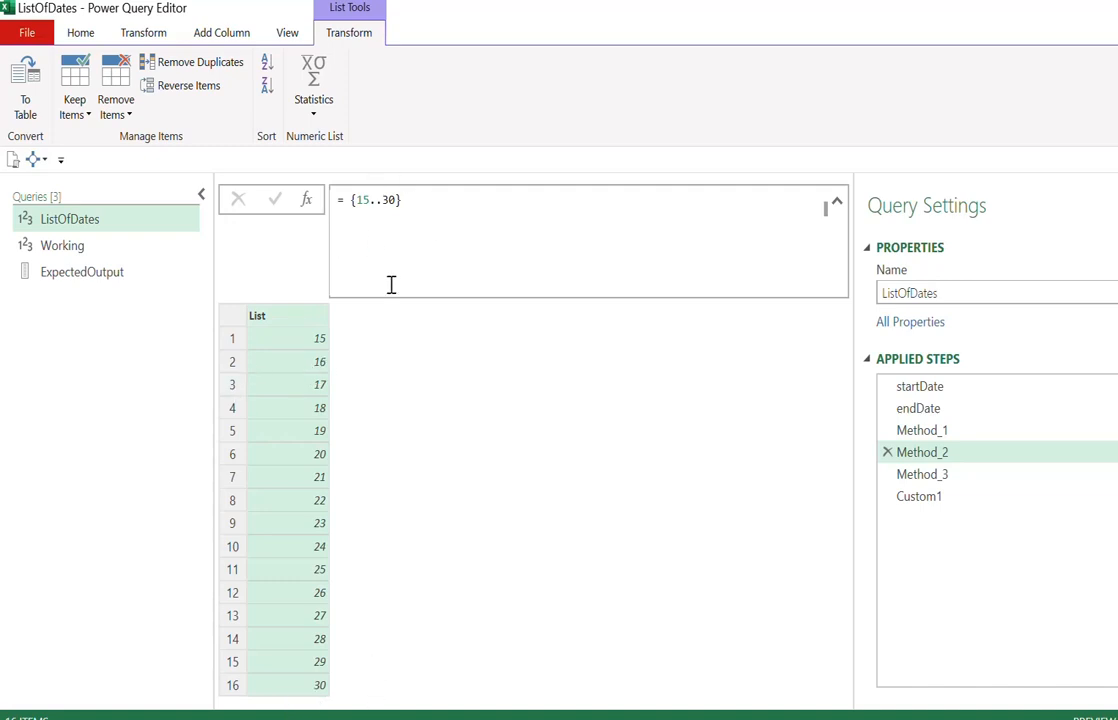
pyautogui.click(837, 203)
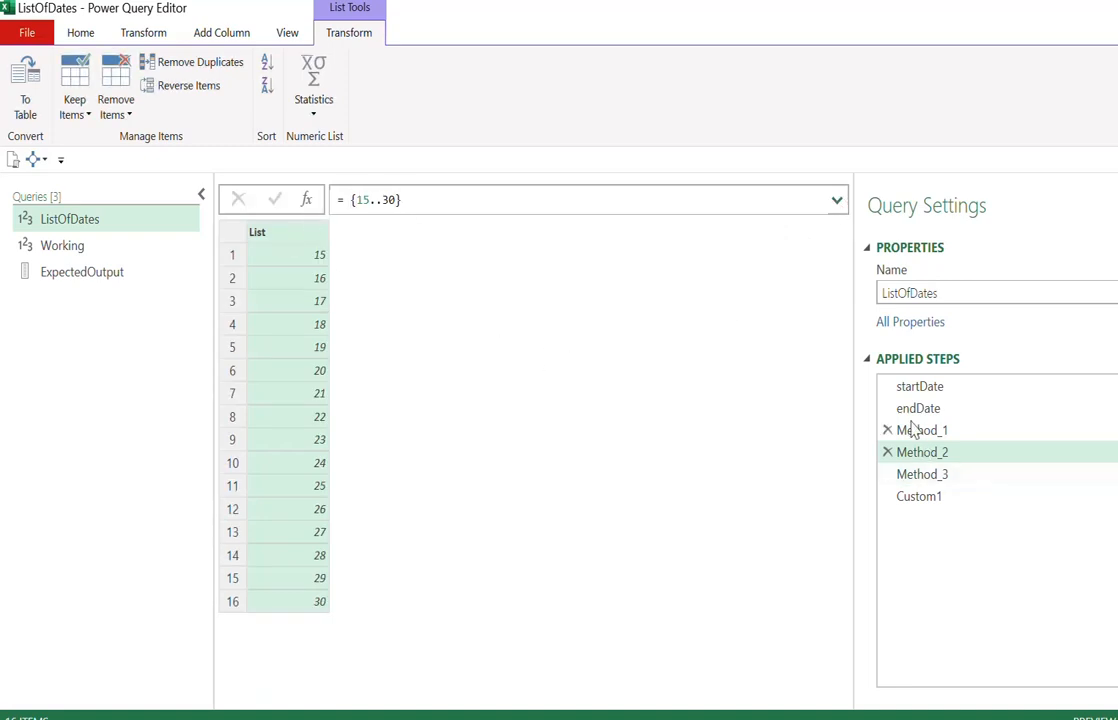
pyautogui.click(940, 431)
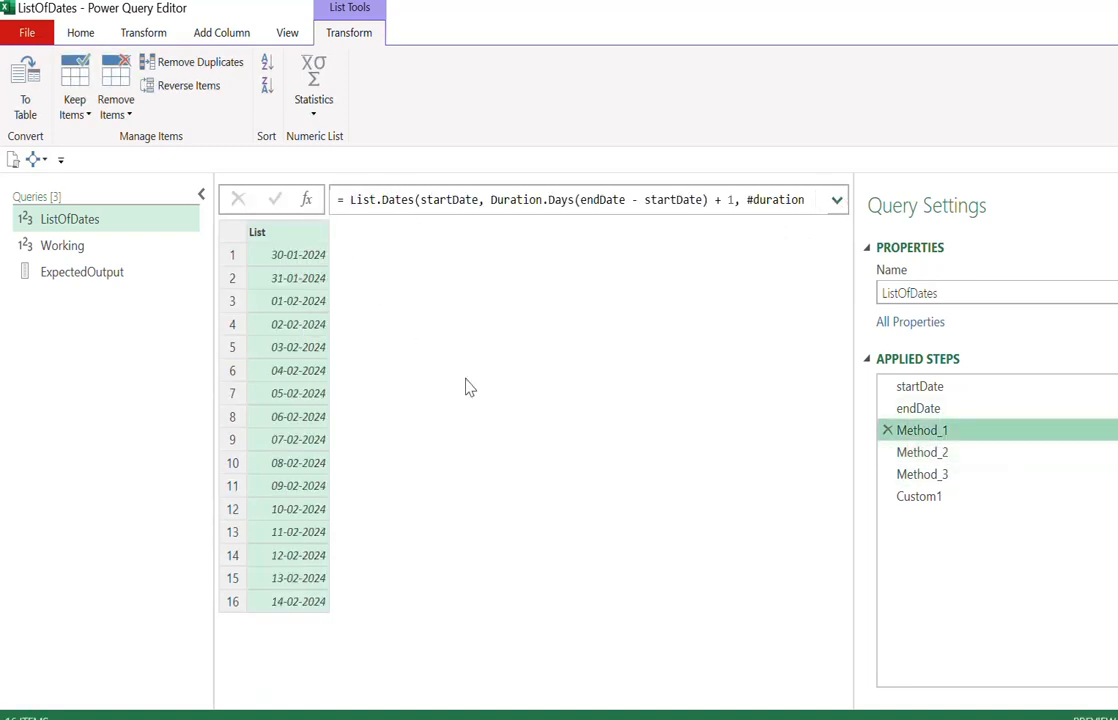
pyautogui.click(945, 456)
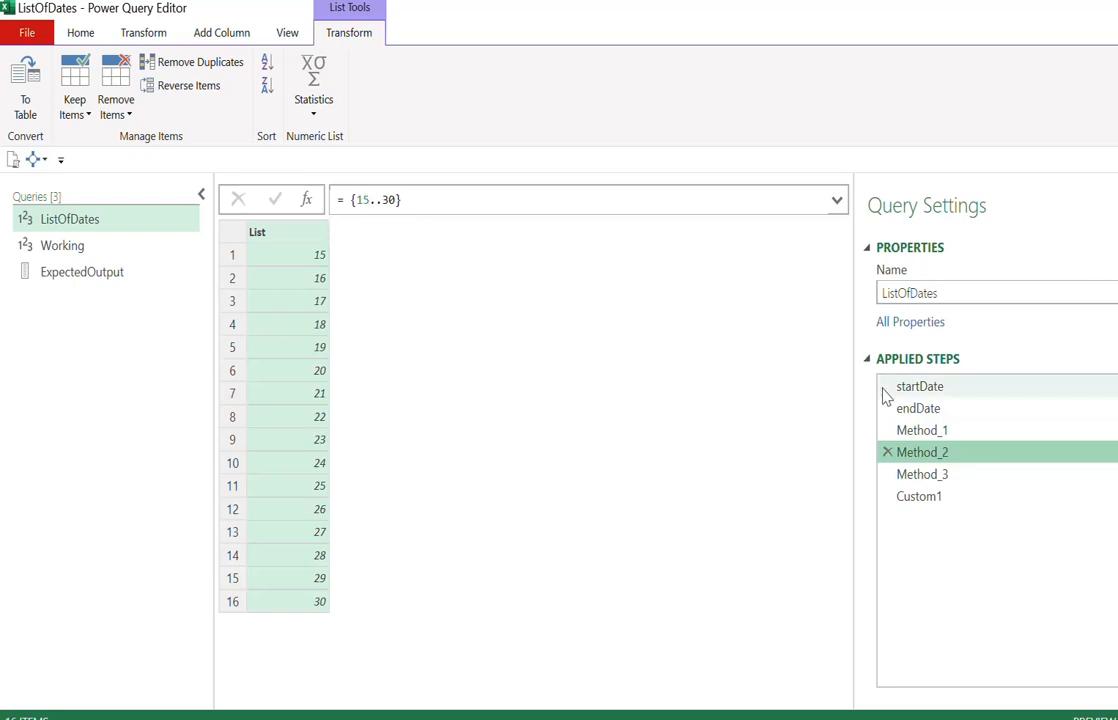
# Replace the numbers in Method_2's range with the date steps, making the formula = {startDate..endDate}, and examine the result.
pyautogui.doubleClick(361, 200)
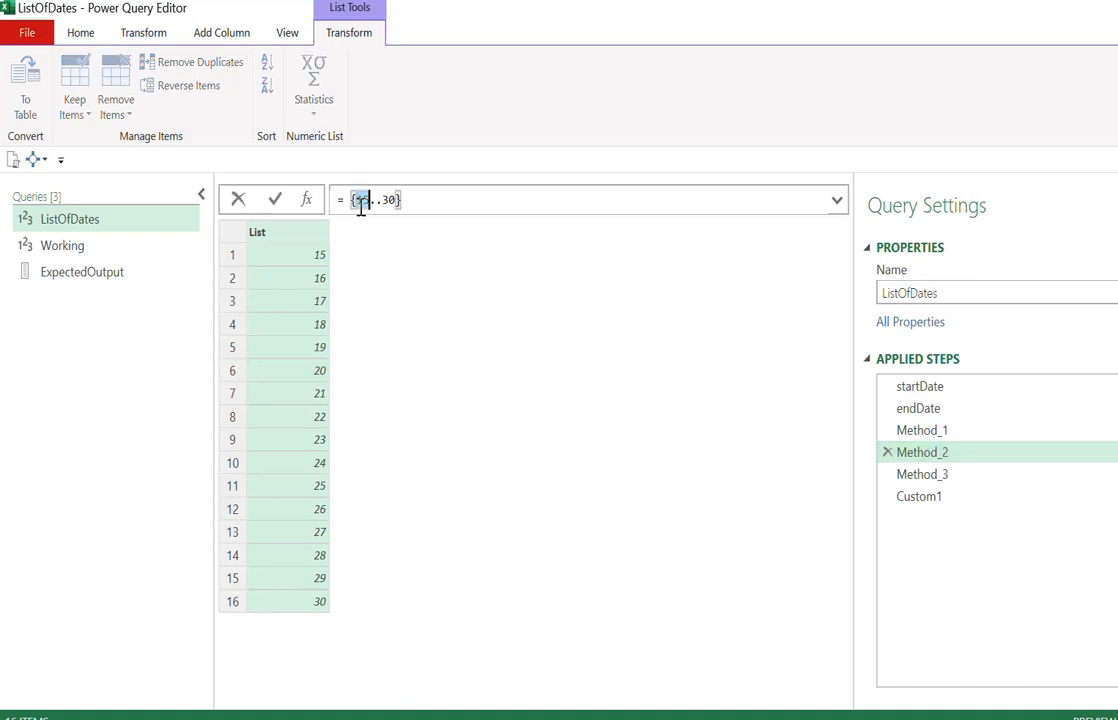
pyautogui.write('st art')
pyautogui.press('Tab')
pyautogui.press('Delete')
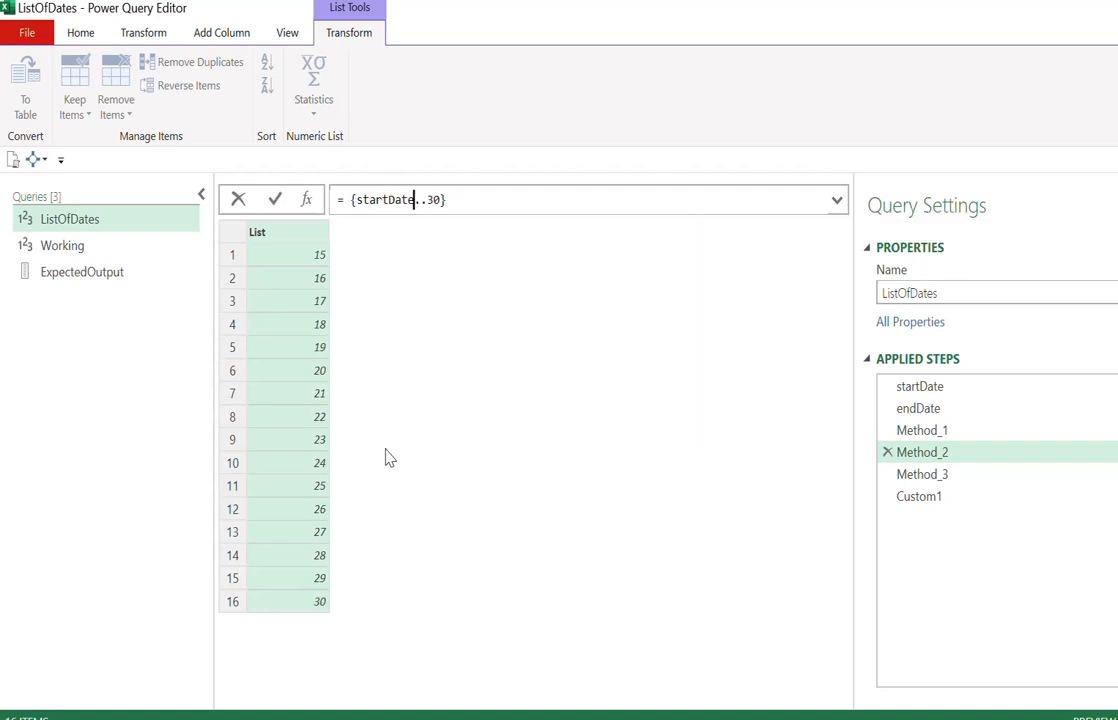
pyautogui.doubleClick(434, 200)
pyautogui.write('end')
pyautogui.press('Tab')
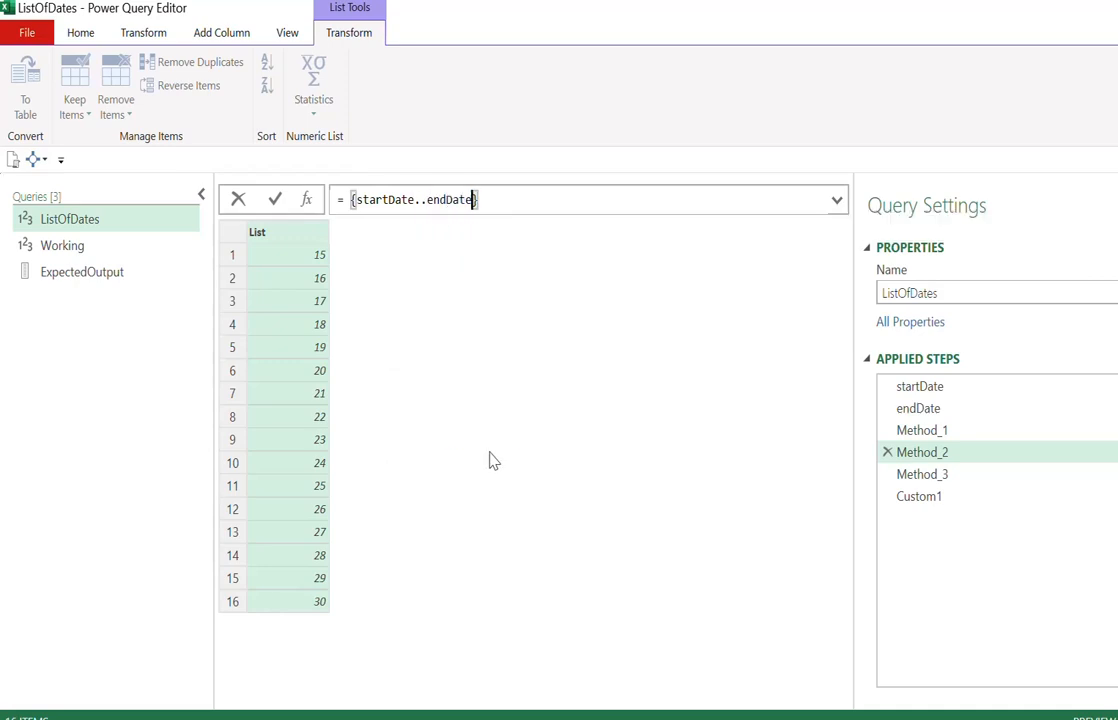
pyautogui.press('Return')
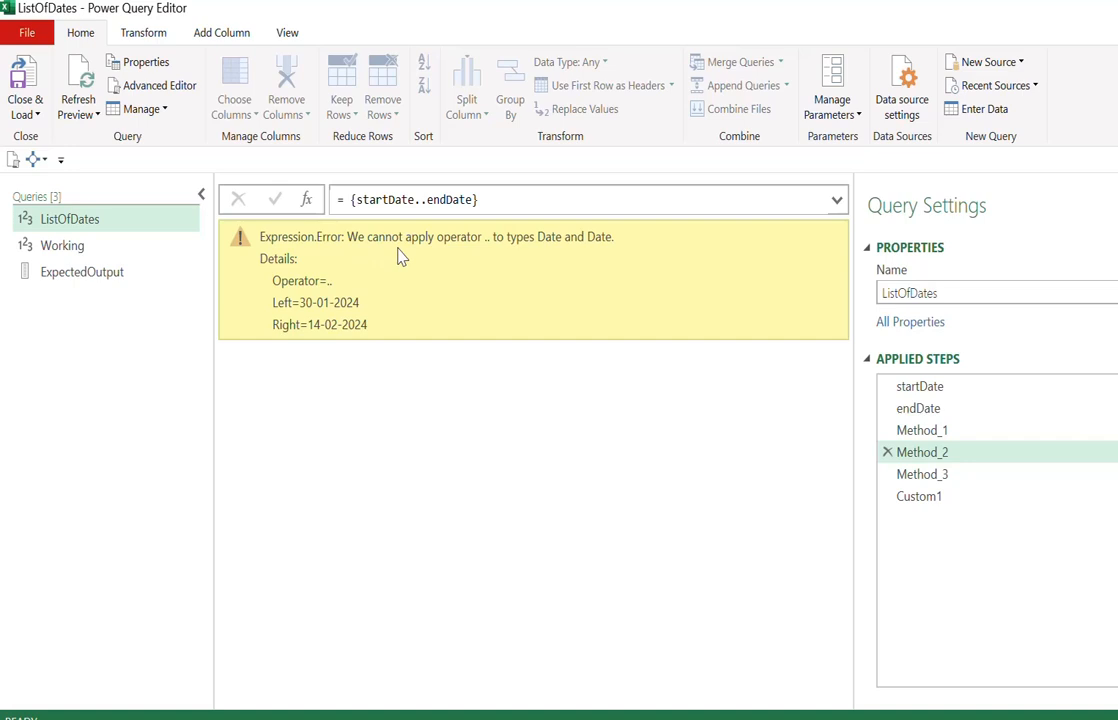
pyautogui.moveTo(347, 237); pyautogui.dragTo(612, 245)
pyautogui.click(394, 199)
pyautogui.click(415, 378)
# Add a new custom step after Custom1 in the ListOfDates query.
pyautogui.click(837, 203)
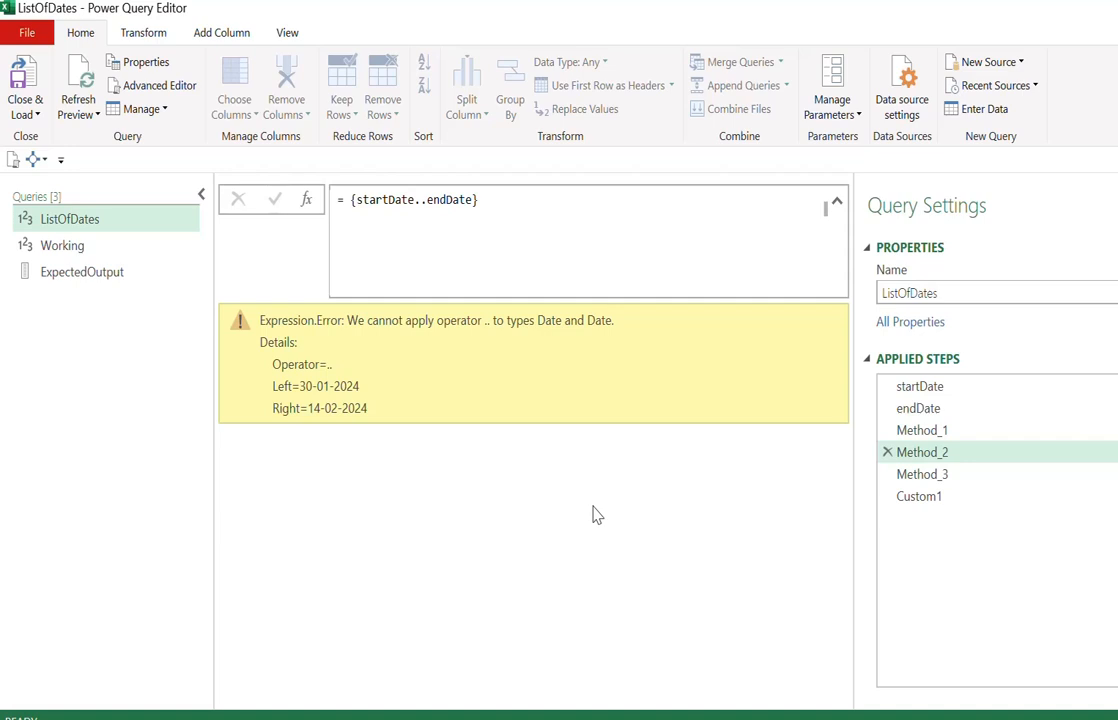
pyautogui.click(975, 498)
pyautogui.click(307, 200)
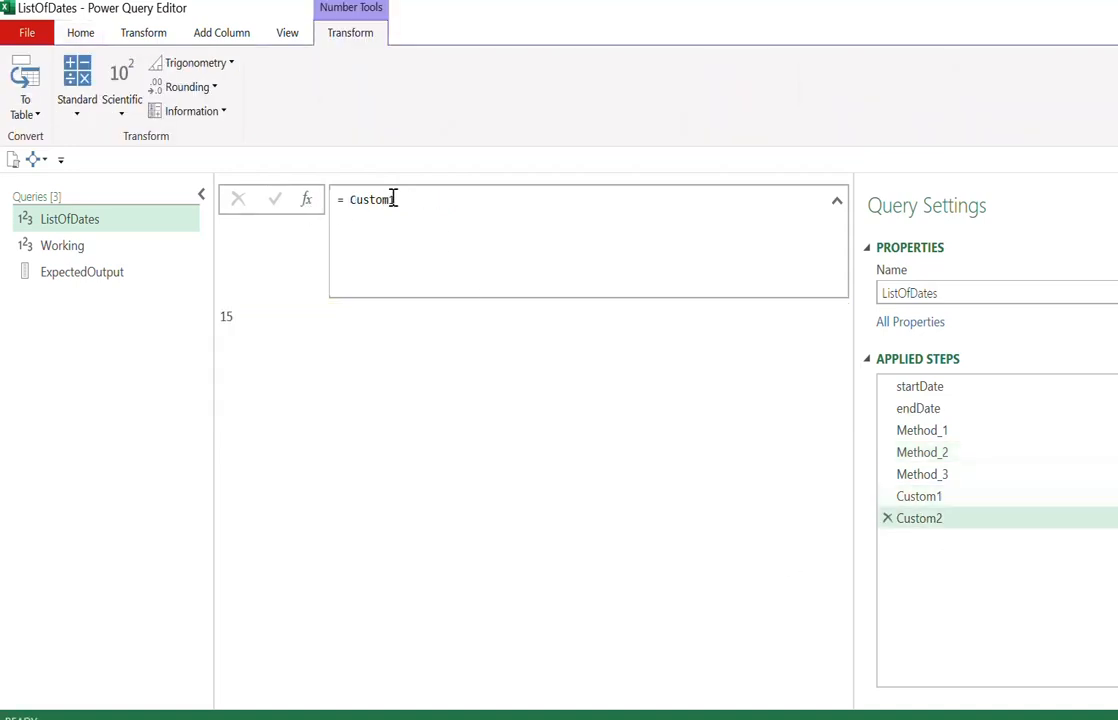
# Set the new Custom2 step's formula to = Number.From(startDate) and inspect the start date's serial number.
pyautogui.doubleClick(390, 199)
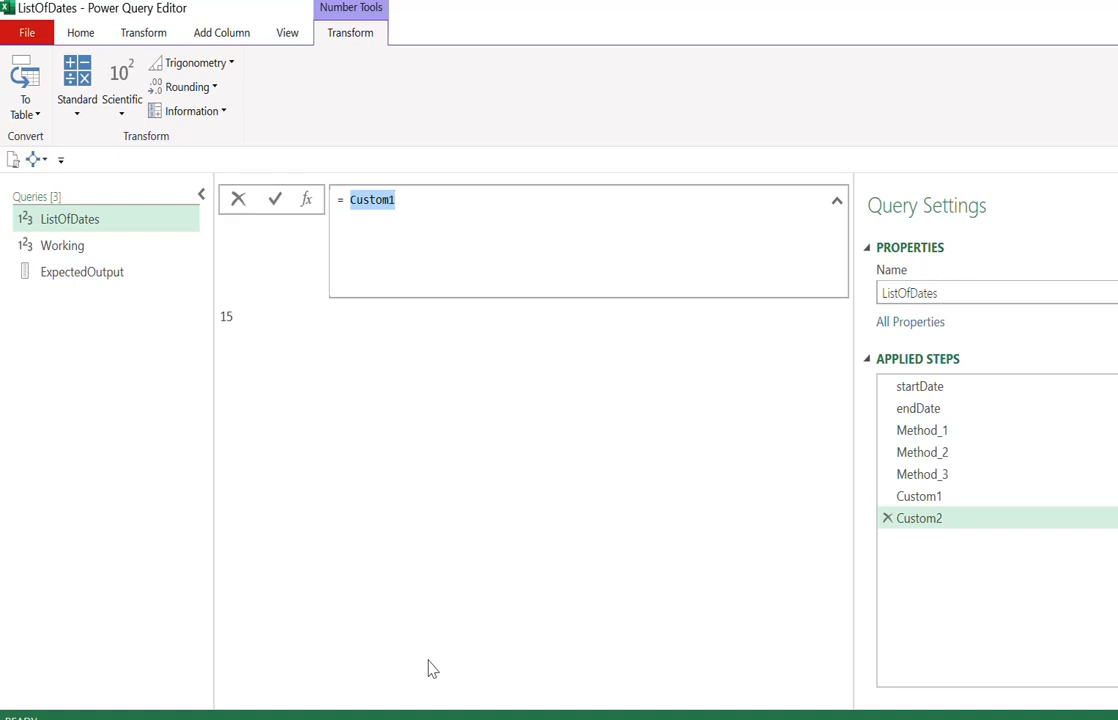
pyautogui.write('number')
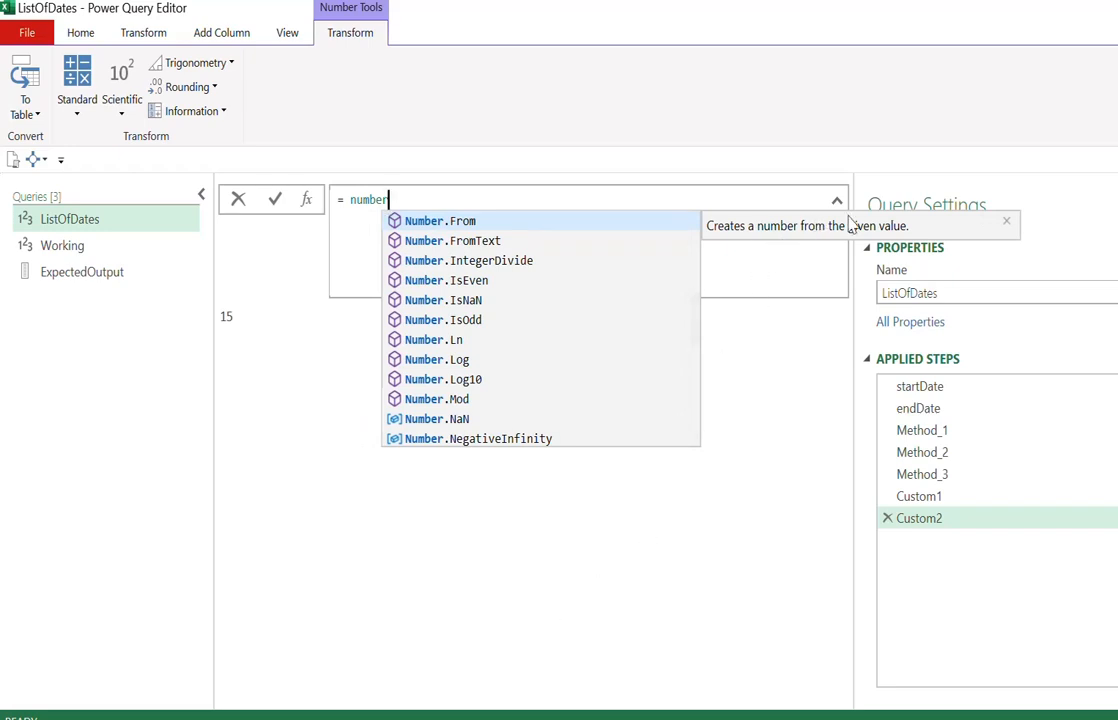
pyautogui.press('Tab')
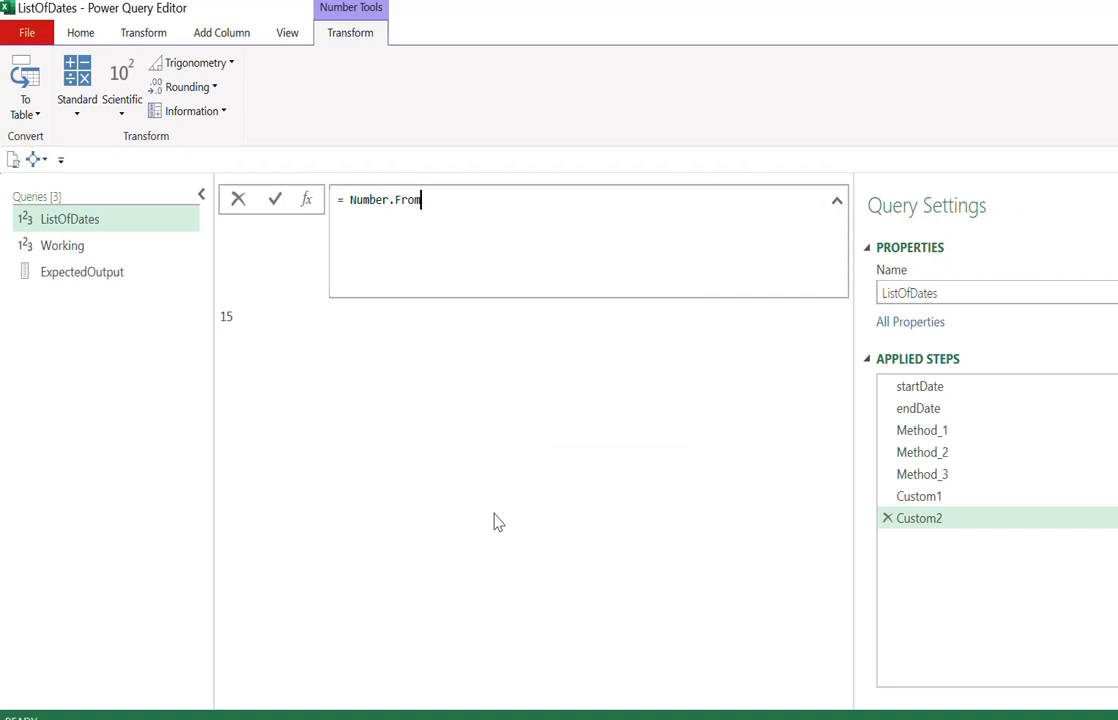
pyautogui.write('(')
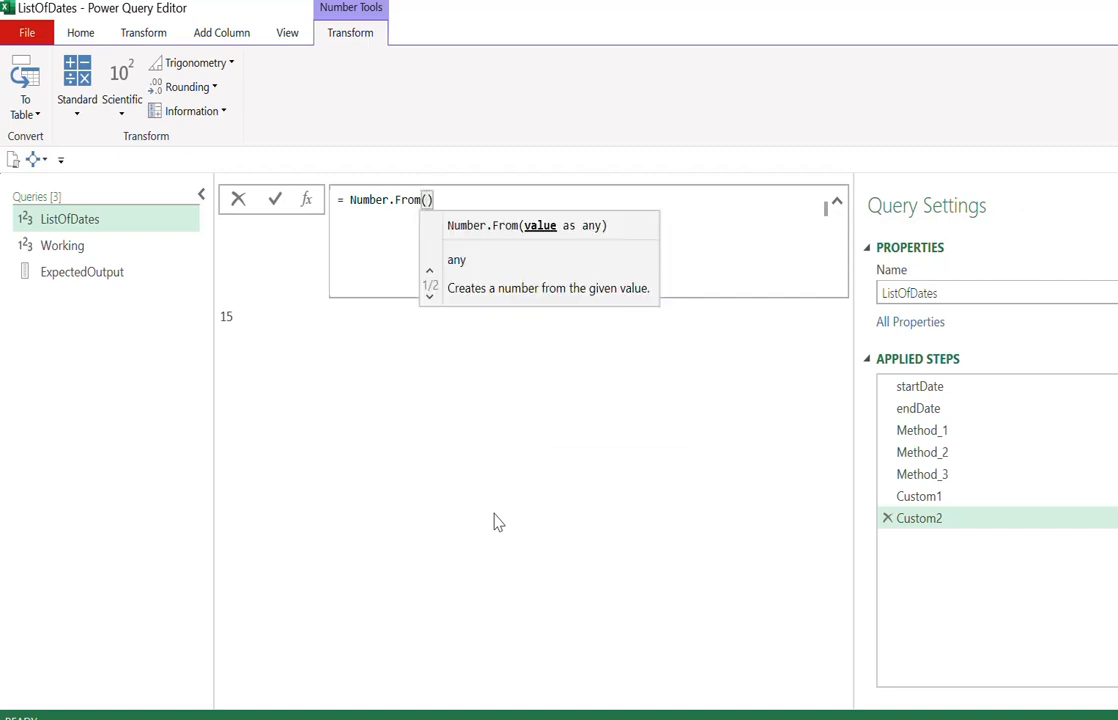
pyautogui.write('star')
pyautogui.press('Tab')
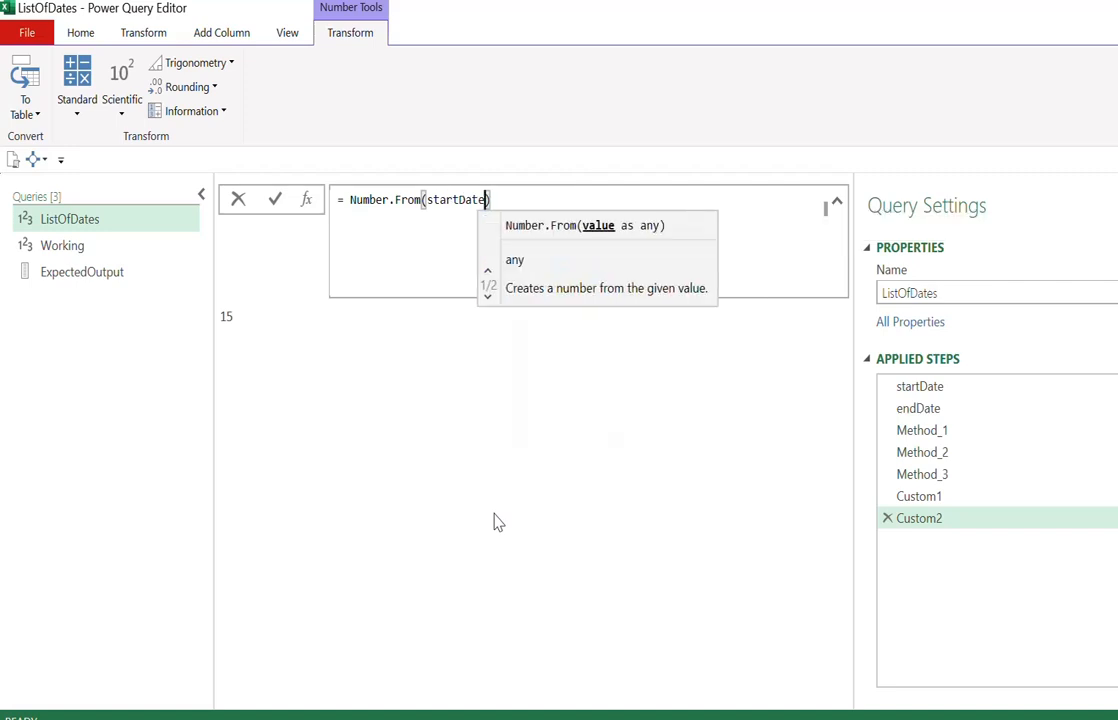
pyautogui.press('Return')
pyautogui.moveTo(261, 318); pyautogui.dragTo(221, 318)
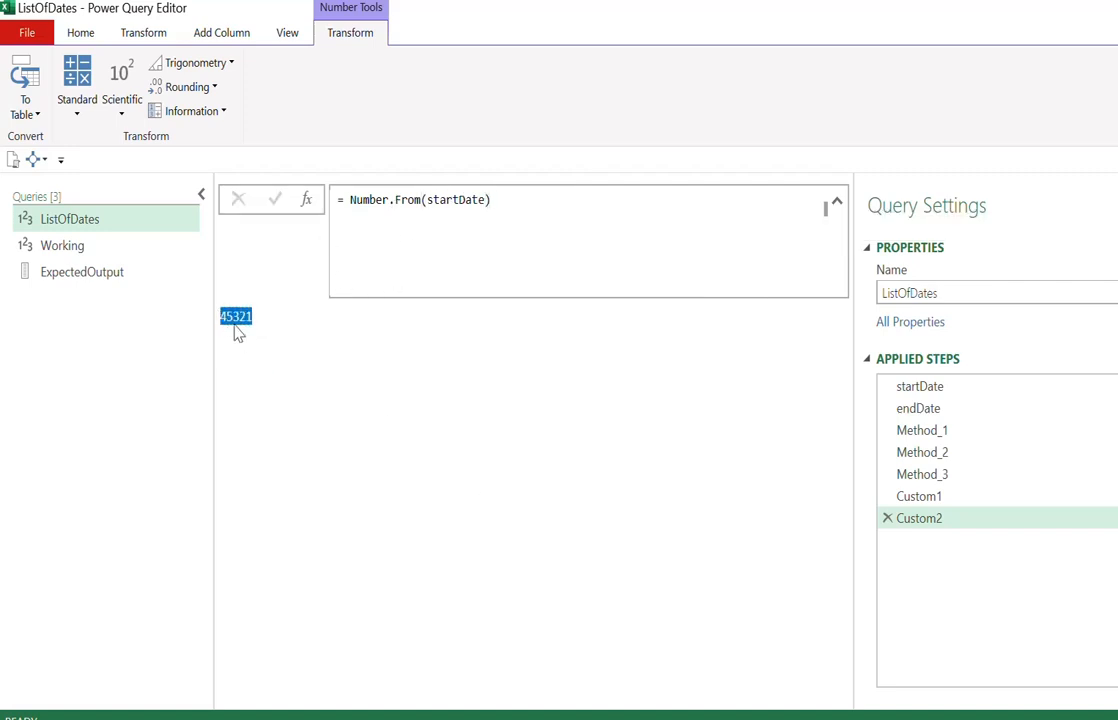
pyautogui.click(233, 318)
pyautogui.moveTo(262, 317); pyautogui.dragTo(215, 323)
pyautogui.click(399, 454)
# Replace startDate with endDate in Custom2's Number.From formula and inspect the end date's serial number.
pyautogui.doubleClick(437, 203)
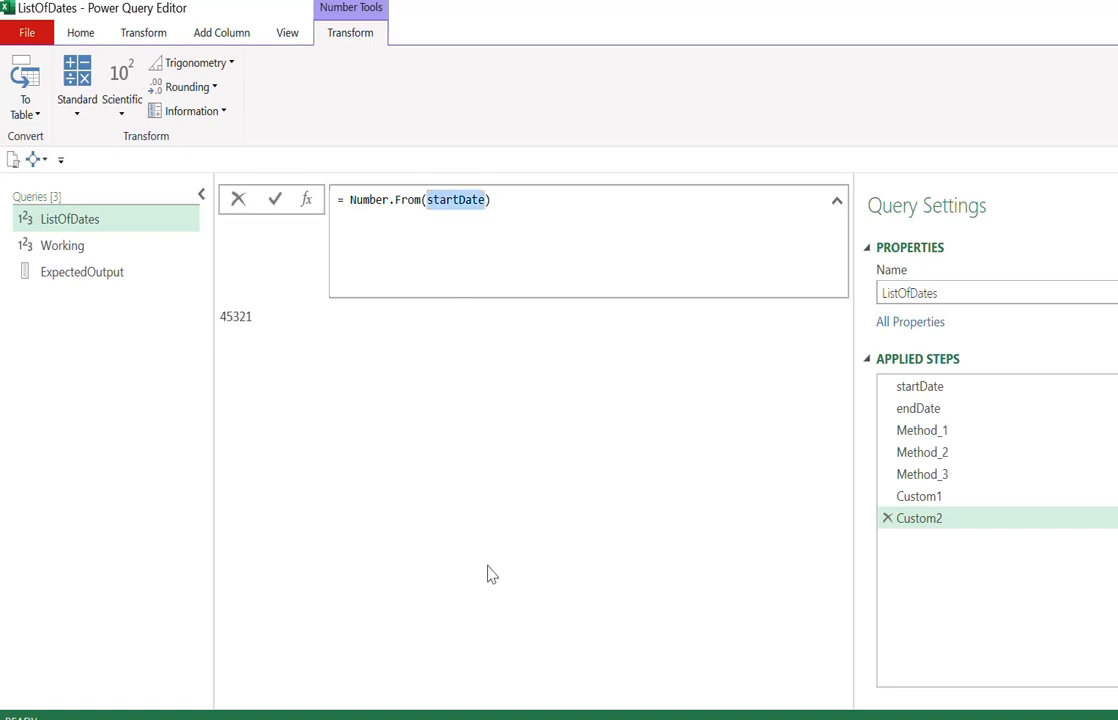
pyautogui.write('end')
pyautogui.press('Tab')
pyautogui.press('Return')
pyautogui.moveTo(262, 318); pyautogui.dragTo(183, 317)
pyautogui.click(393, 490)
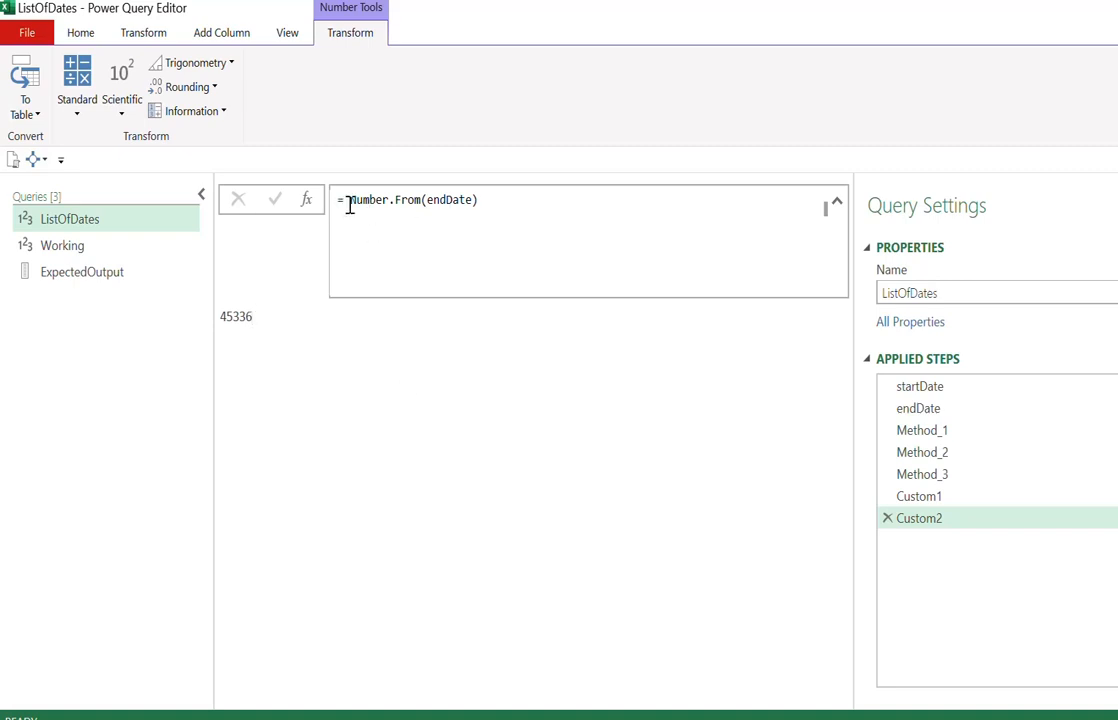
# Insert an opening brace and Number.From(startDate) before Number.From(endDate) in Custom2's formula.
pyautogui.moveTo(351, 200); pyautogui.dragTo(479, 208)
pyautogui.hotkey('ctrl', 'c')
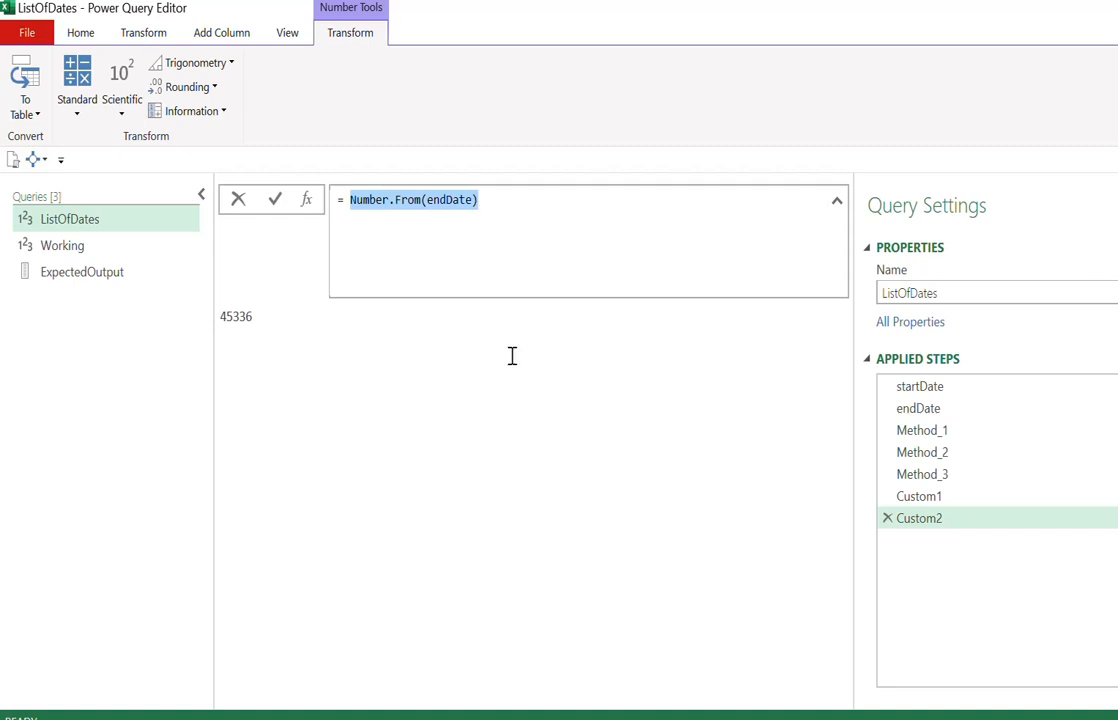
pyautogui.click(345, 200)
pyautogui.write('{')
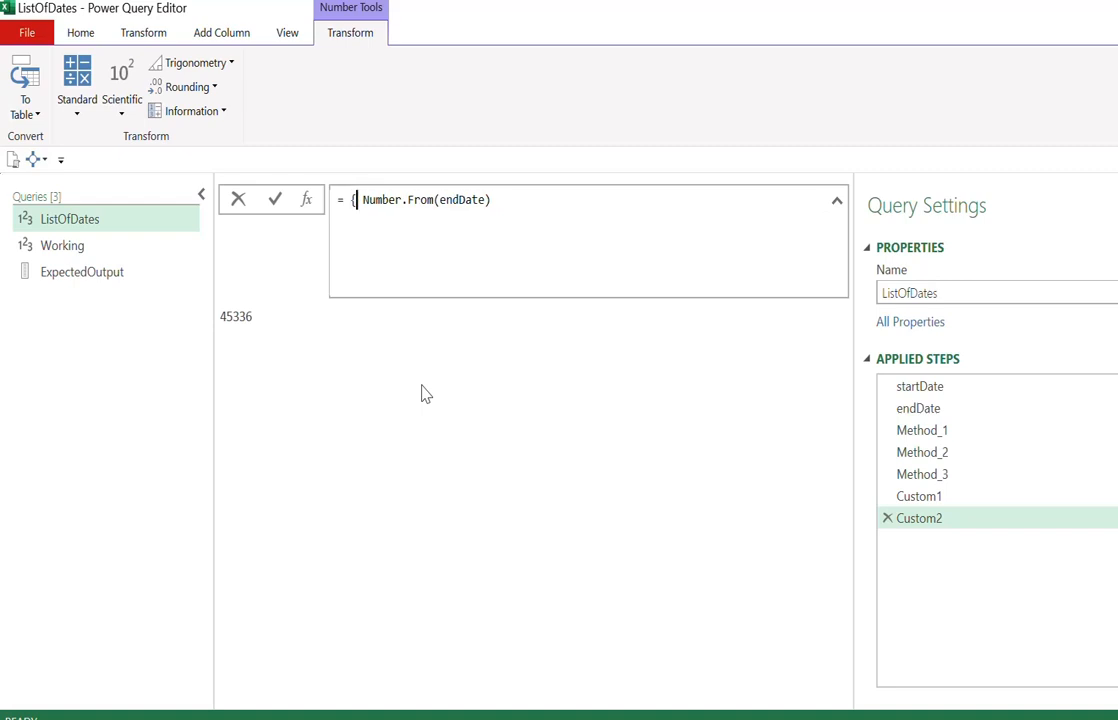
pyautogui.hotkey('ctrl', 'v')
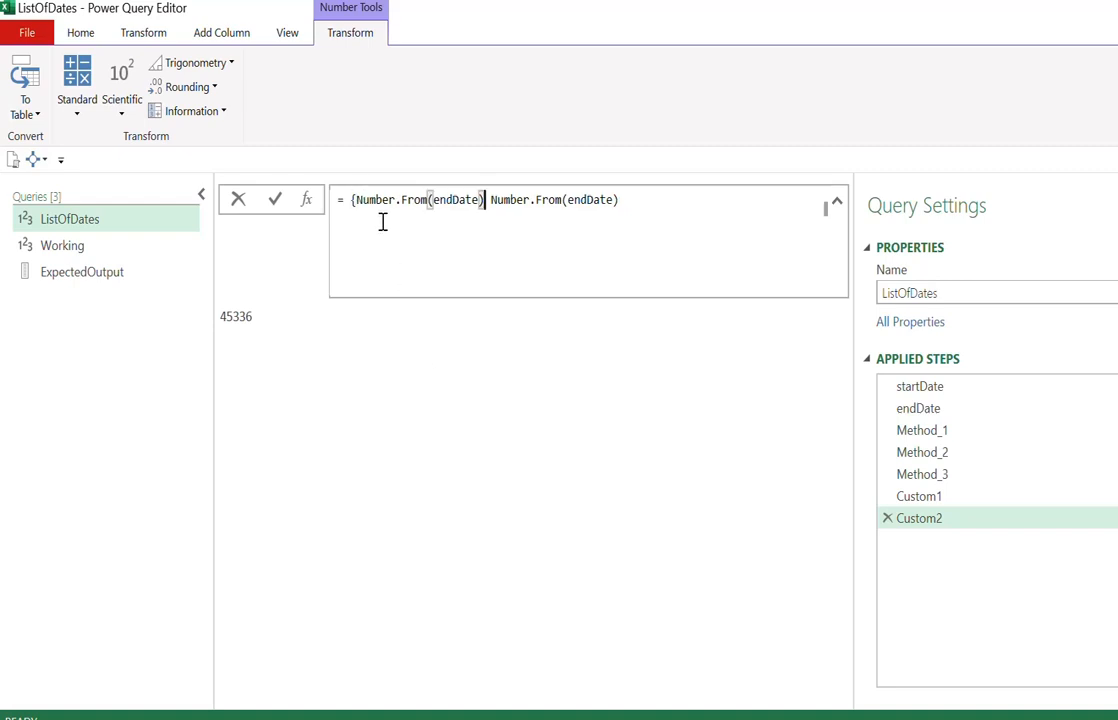
pyautogui.doubleClick(452, 200)
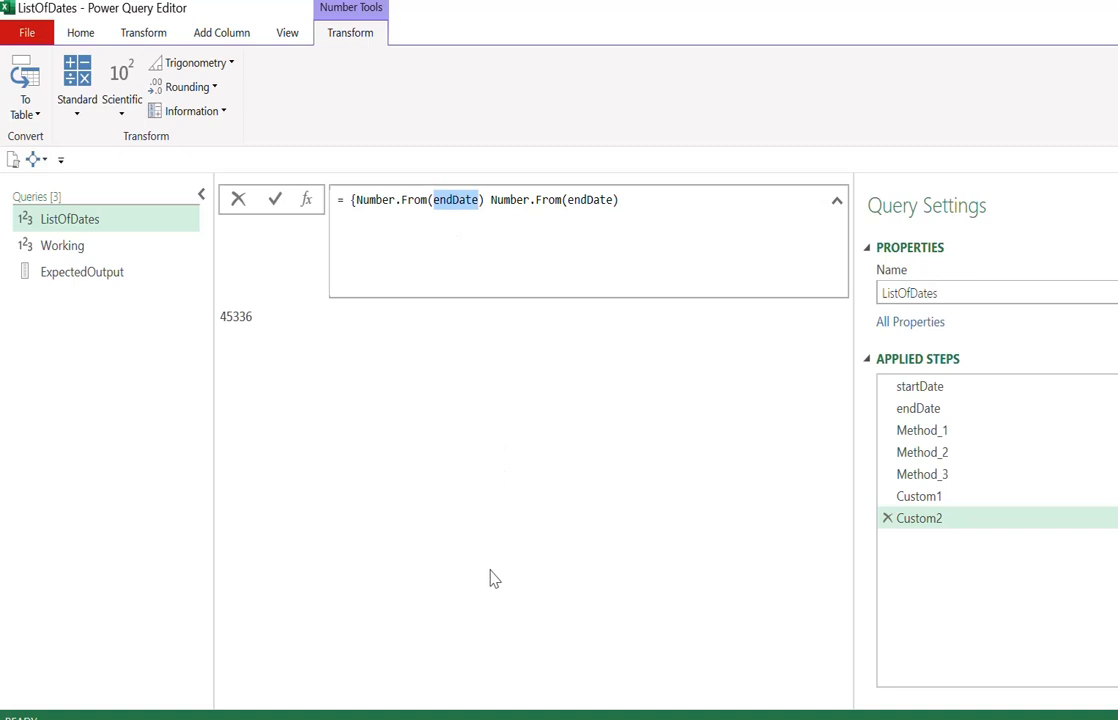
pyautogui.write('st')
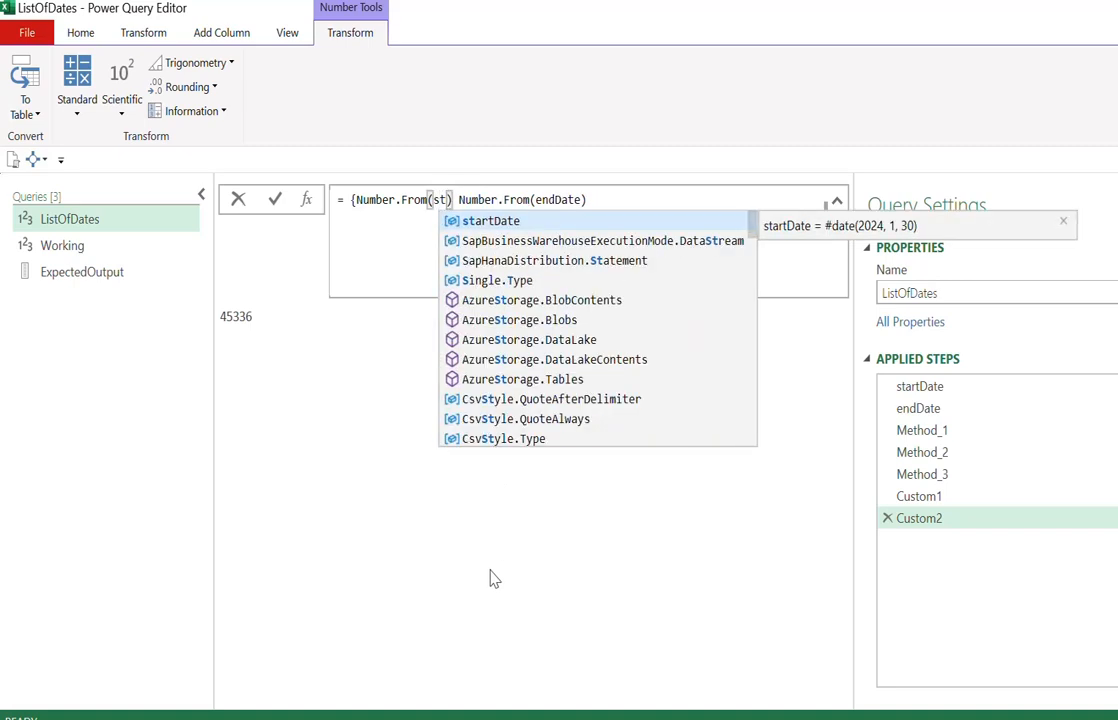
pyautogui.press('Tab')
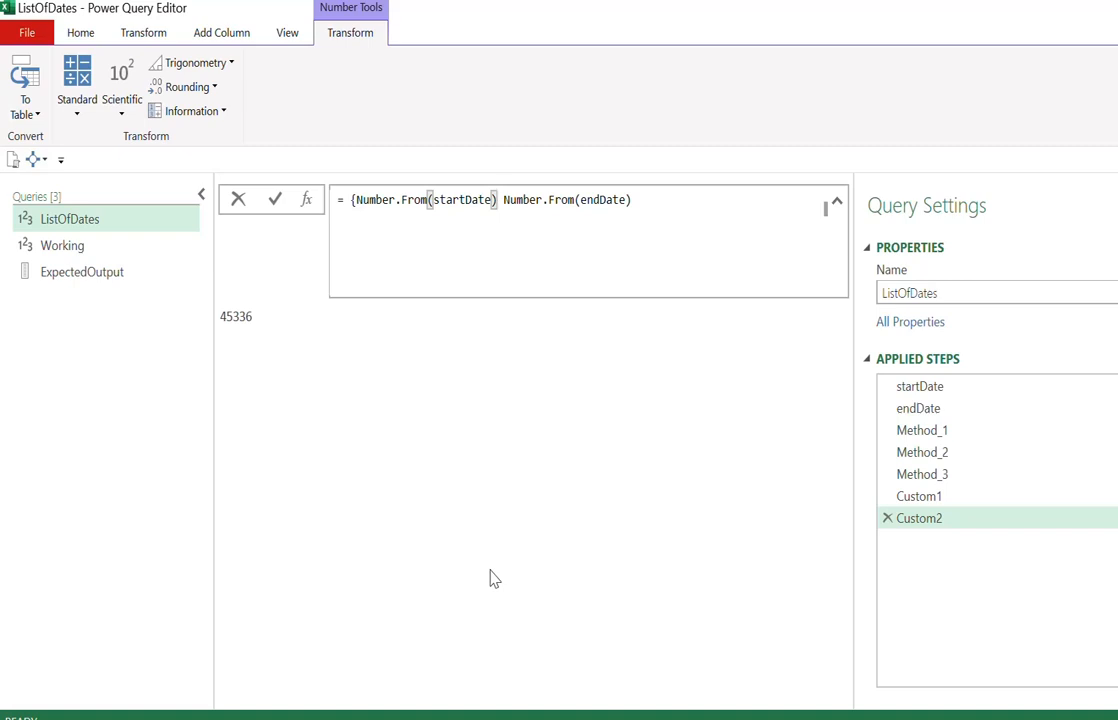
# Complete Custom2's number range so the formula reads = {Number.From(startDate)..Number.From(endDate)}.
pyautogui.write('..')
pyautogui.press('Delete')
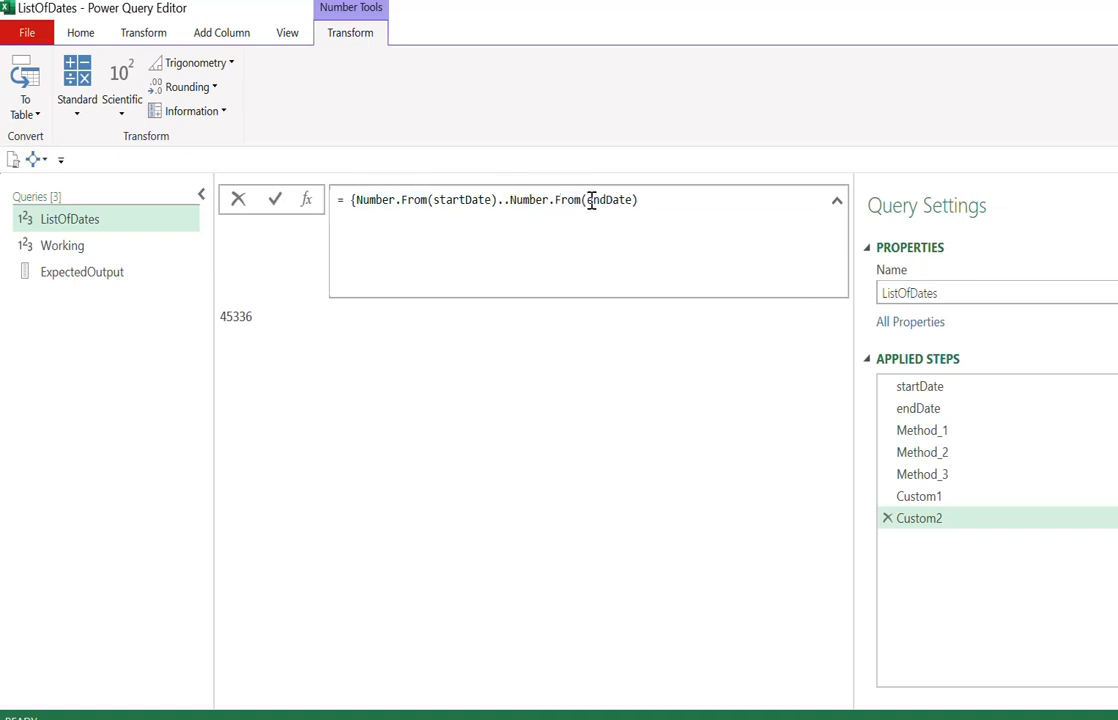
pyautogui.click(675, 233)
pyautogui.write('}')
pyautogui.press('Return')
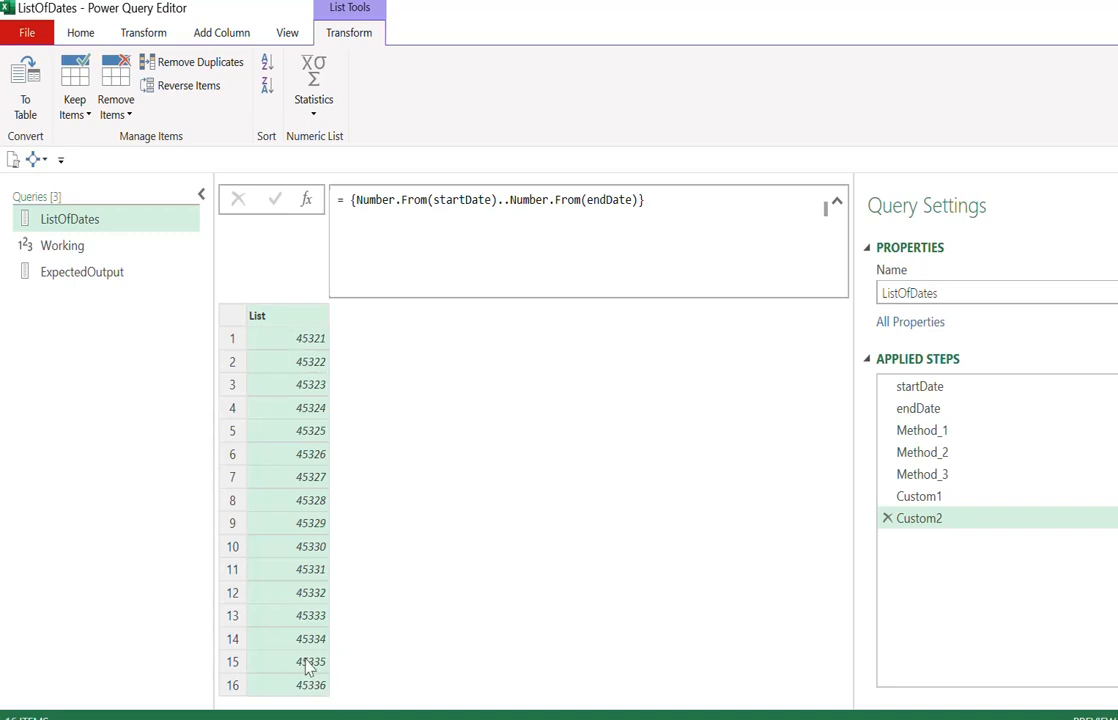
# Examine the first and last numbers in Custom2's list and compare the list with Method_1's dates.
pyautogui.click(305, 338)
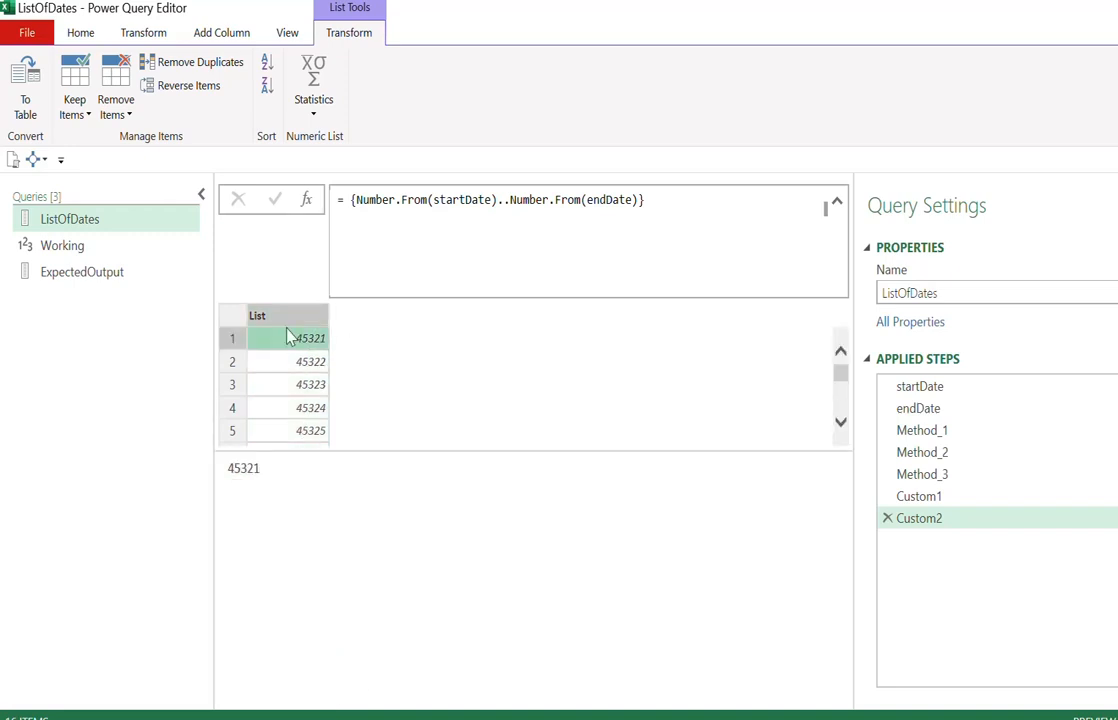
pyautogui.moveTo(474, 452); pyautogui.dragTo(477, 616)
pyautogui.scroll(-2, 299, 560)
pyautogui.click(298, 600)
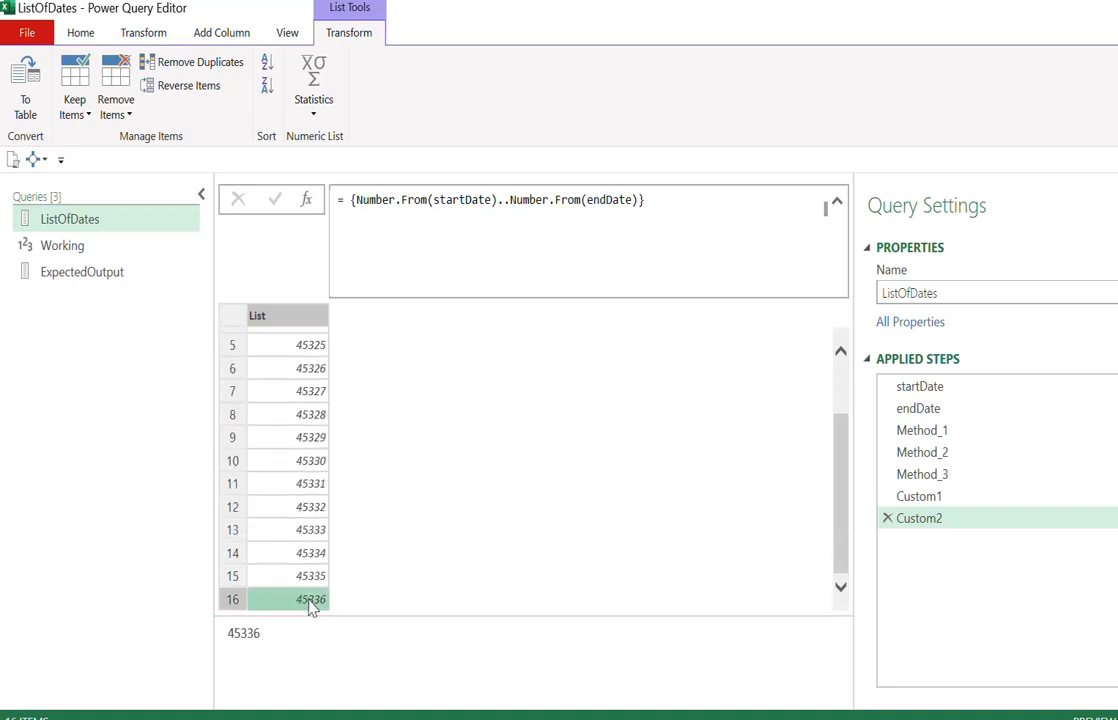
pyautogui.scroll(2, 300, 580)
pyautogui.click(270, 317)
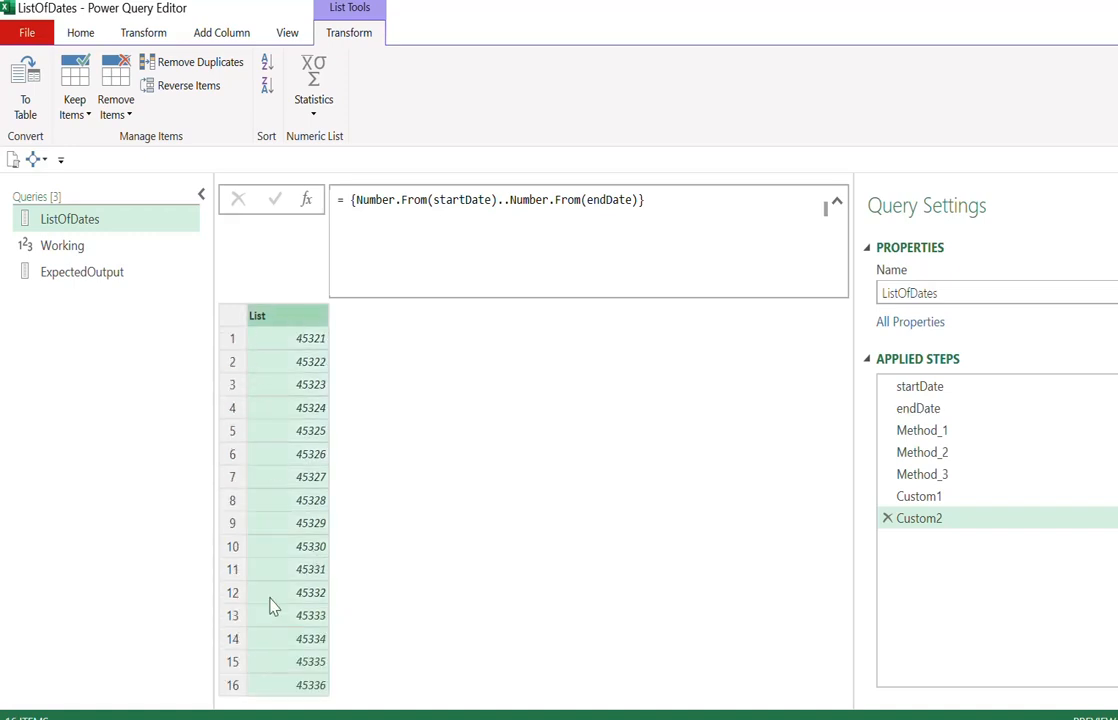
pyautogui.click(900, 432)
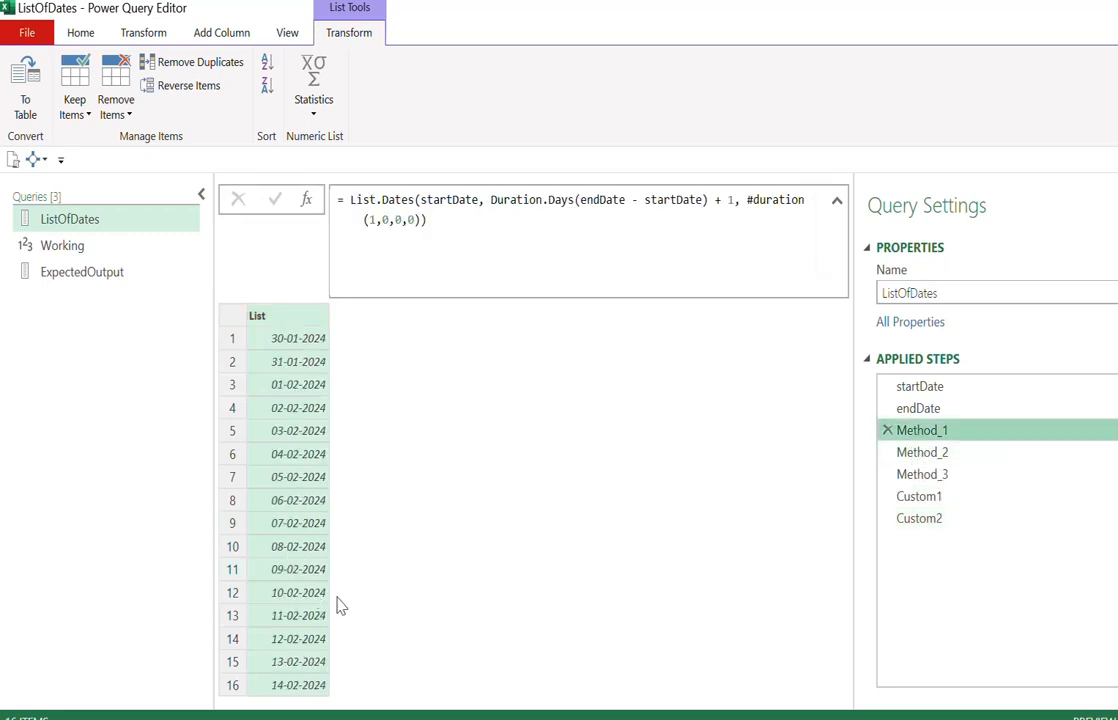
pyautogui.click(926, 520)
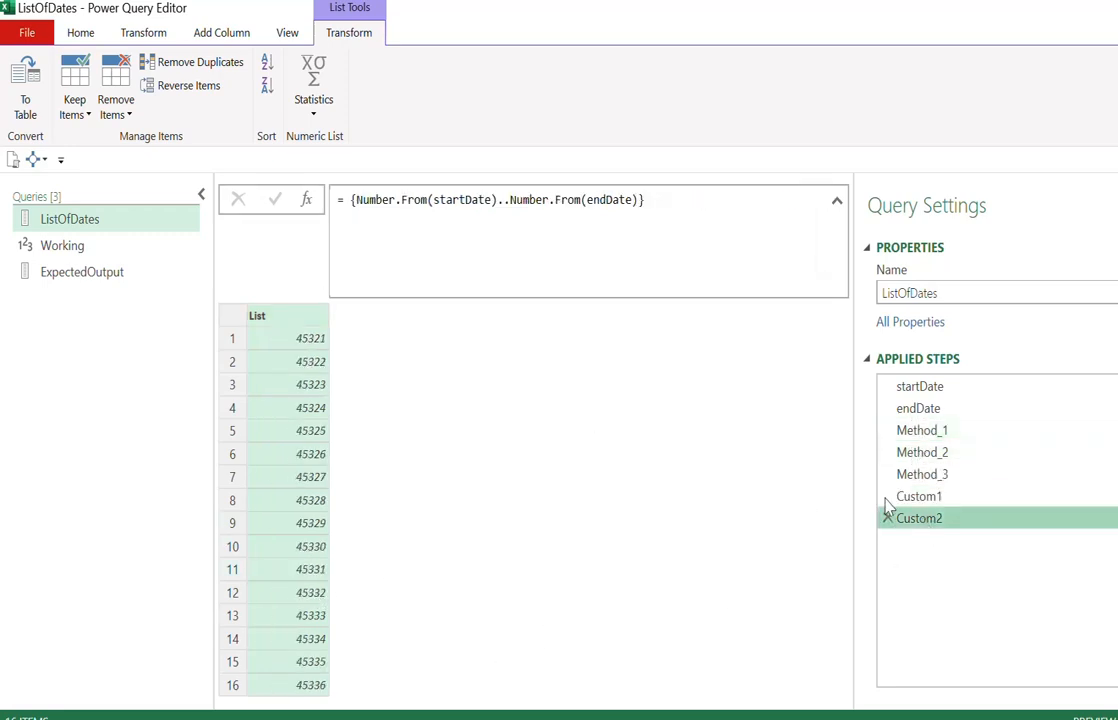
# Copy Custom2's formula into the Method_2 step, replacing its existing {startDate..endDate} range.
pyautogui.click(704, 200)
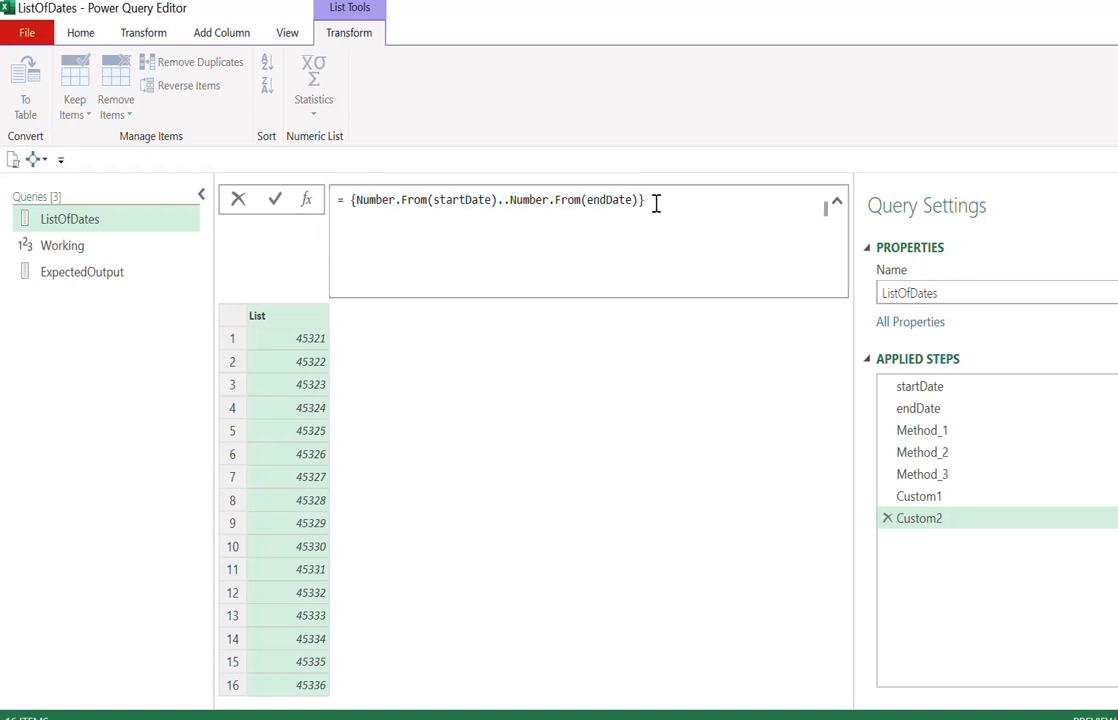
pyautogui.hotkey('ctrl', 'a')
pyautogui.hotkey('ctrl', 'c')
pyautogui.click(696, 536)
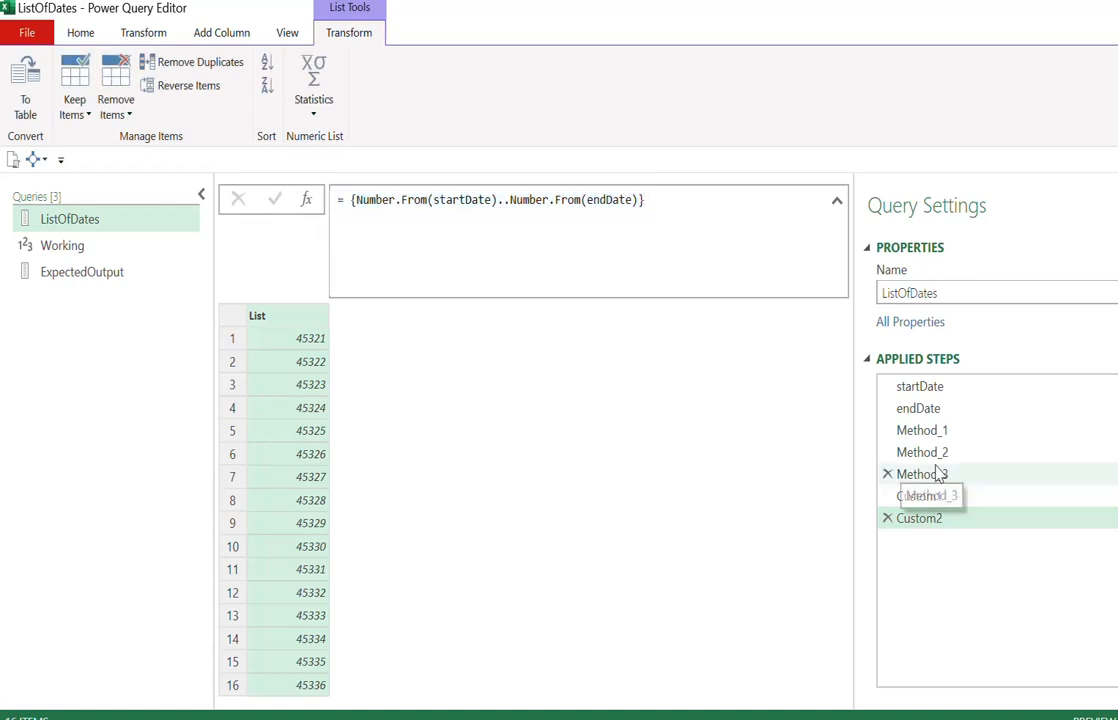
pyautogui.click(925, 452)
pyautogui.click(552, 230)
pyautogui.hotkey('ctrl', 'a')
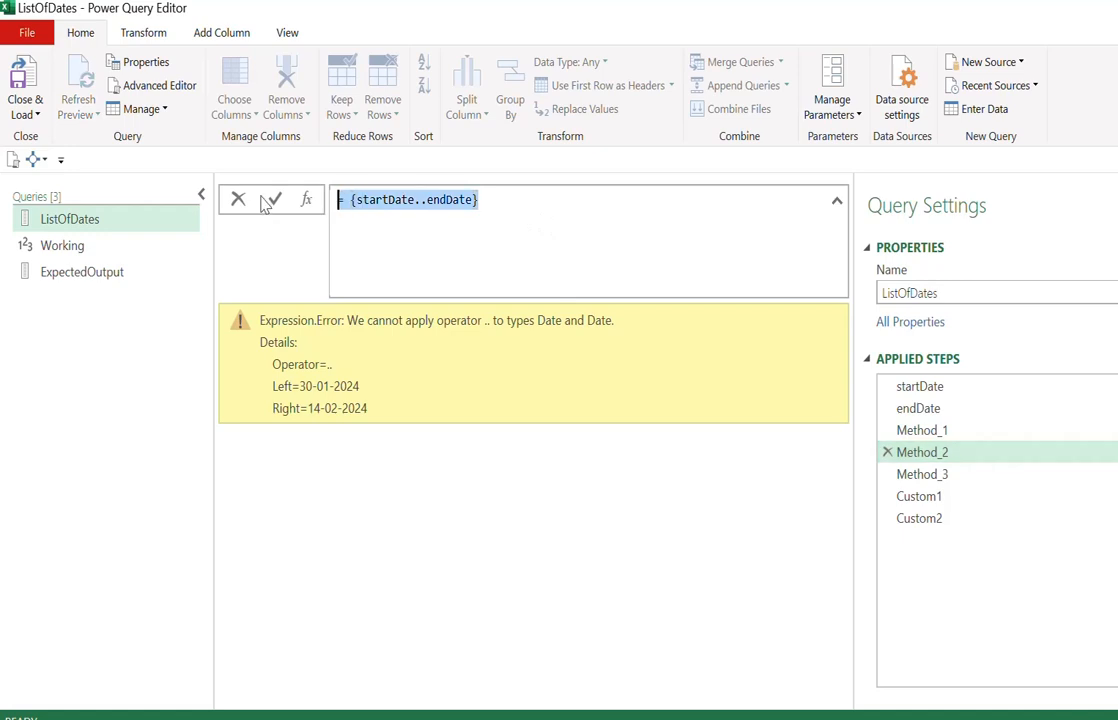
pyautogui.hotkey('ctrl', 'v')
pyautogui.press('Return')
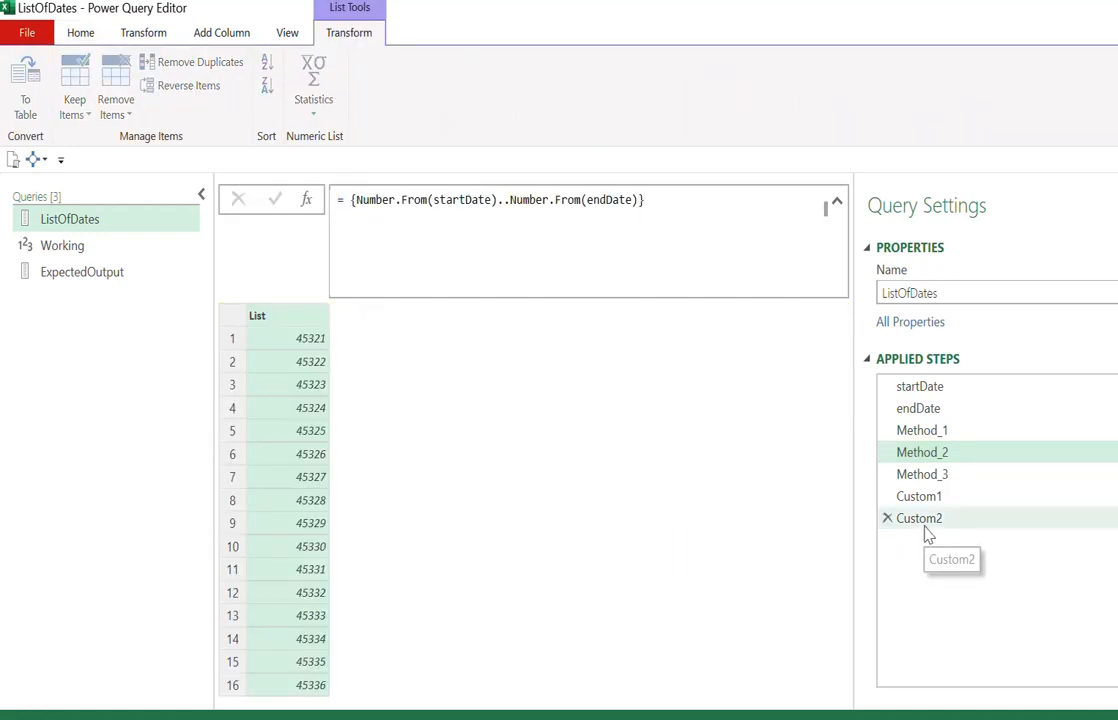
# Delete the Custom2 step and return to the Method_2 step.
pyautogui.click(948, 522)
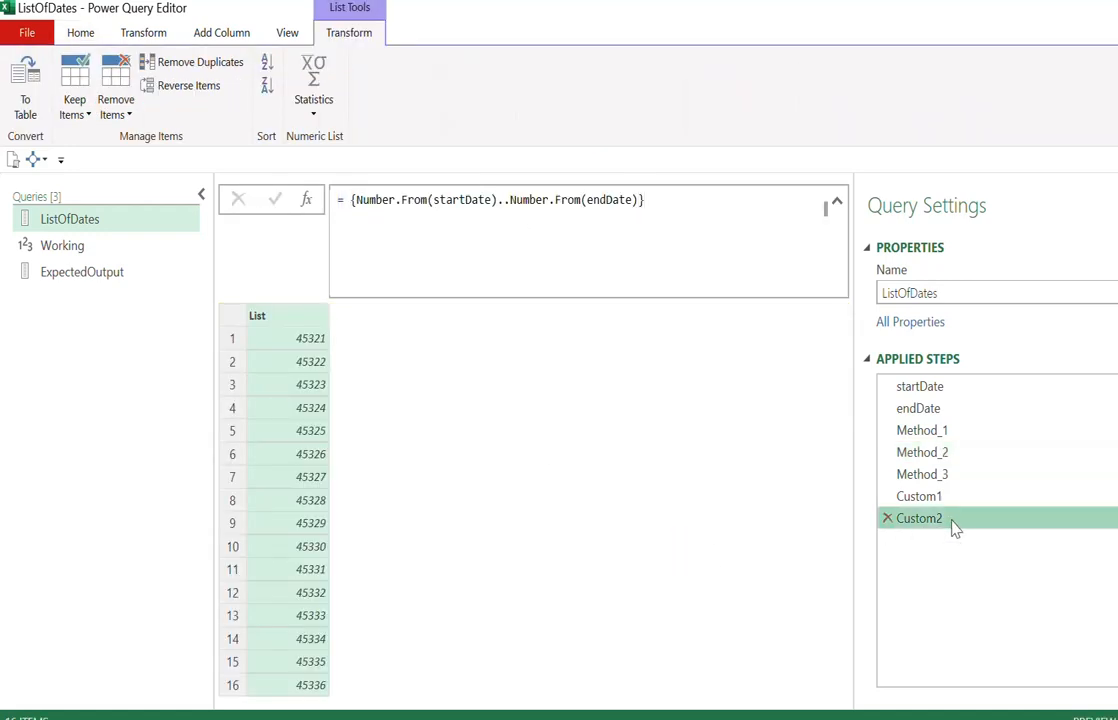
pyautogui.click(887, 518)
pyautogui.click(915, 452)
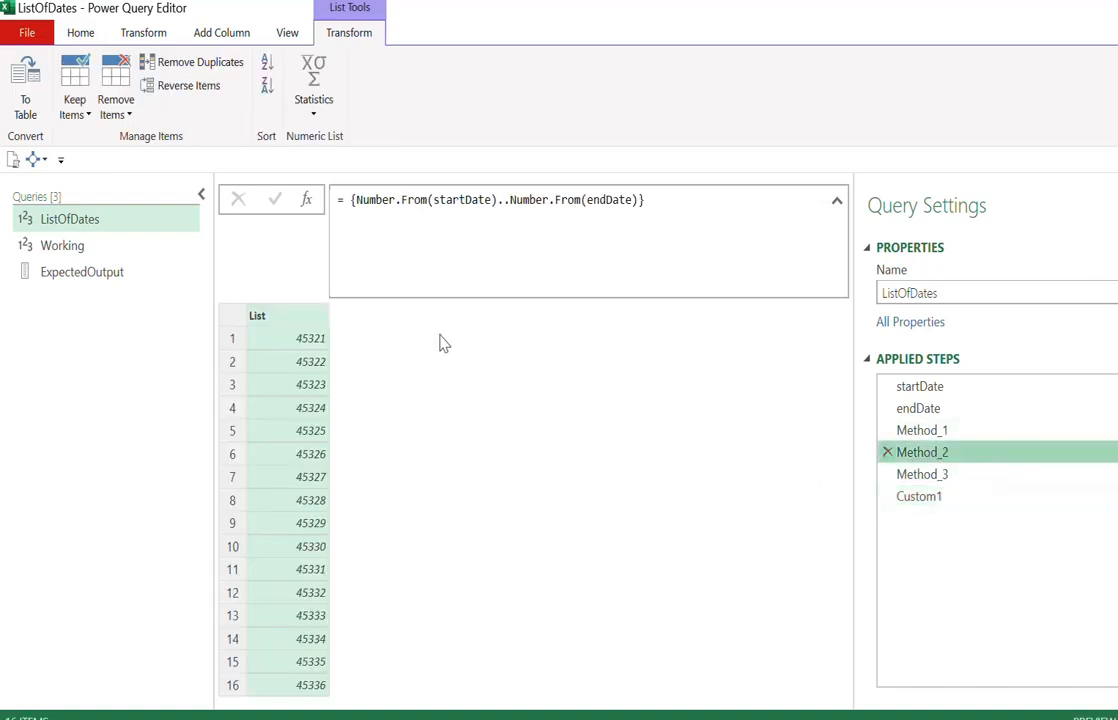
pyautogui.click(838, 205)
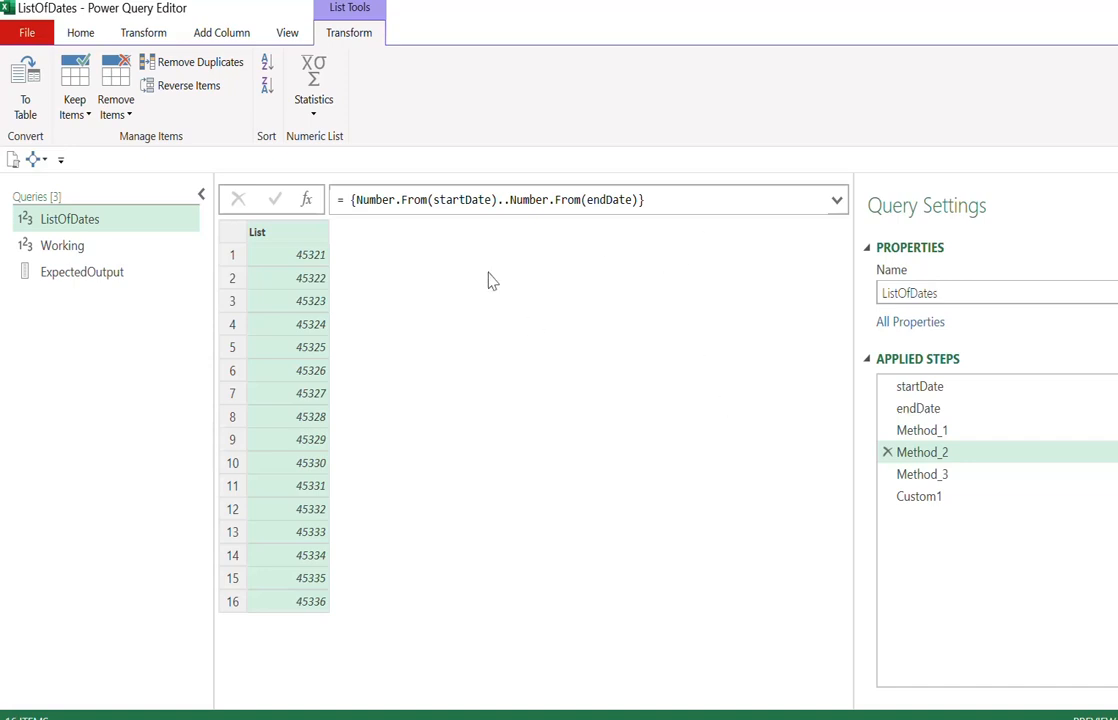
pyautogui.moveTo(352, 199); pyautogui.dragTo(412, 197)
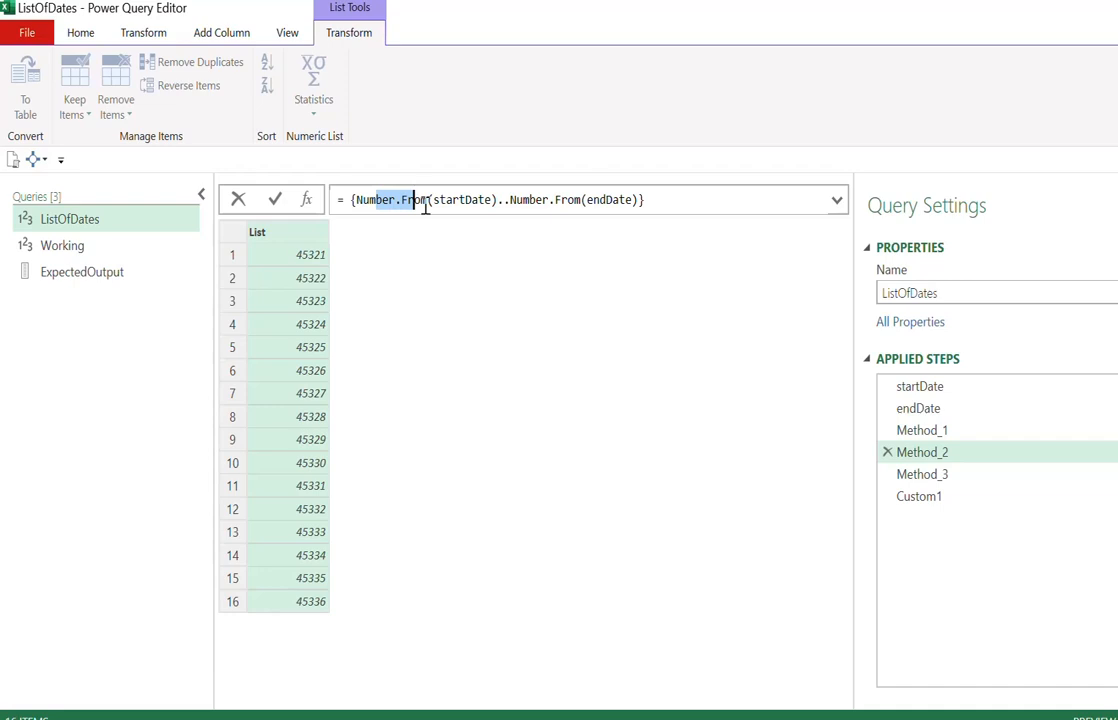
pyautogui.click(476, 342)
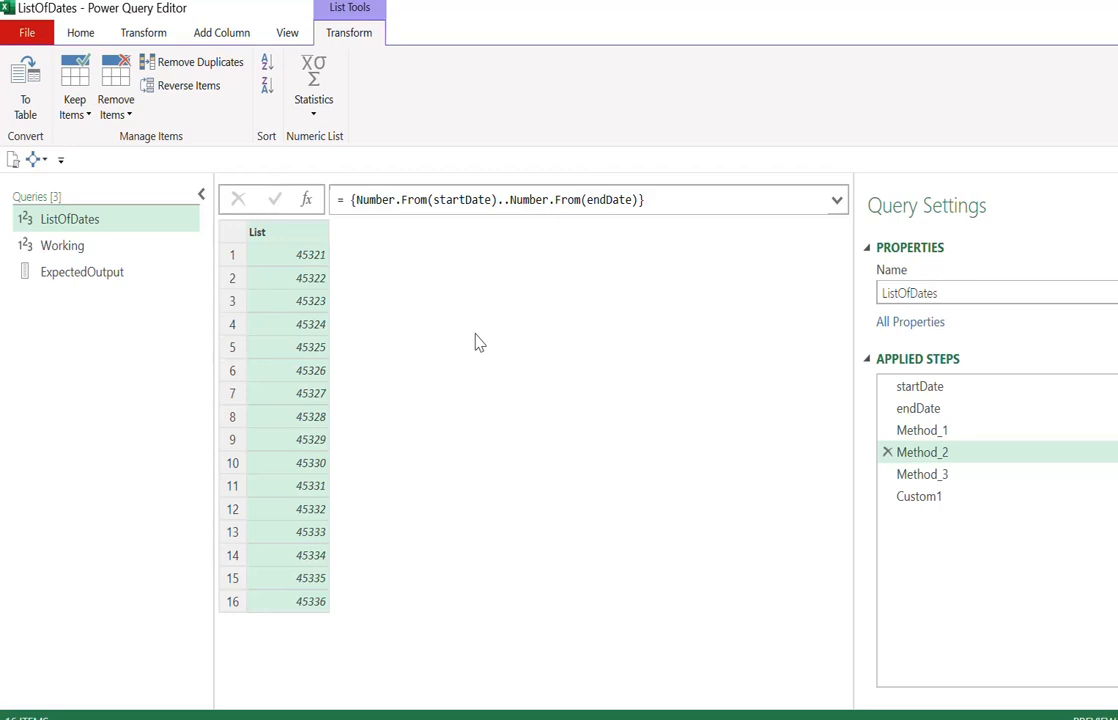
pyautogui.click(836, 201)
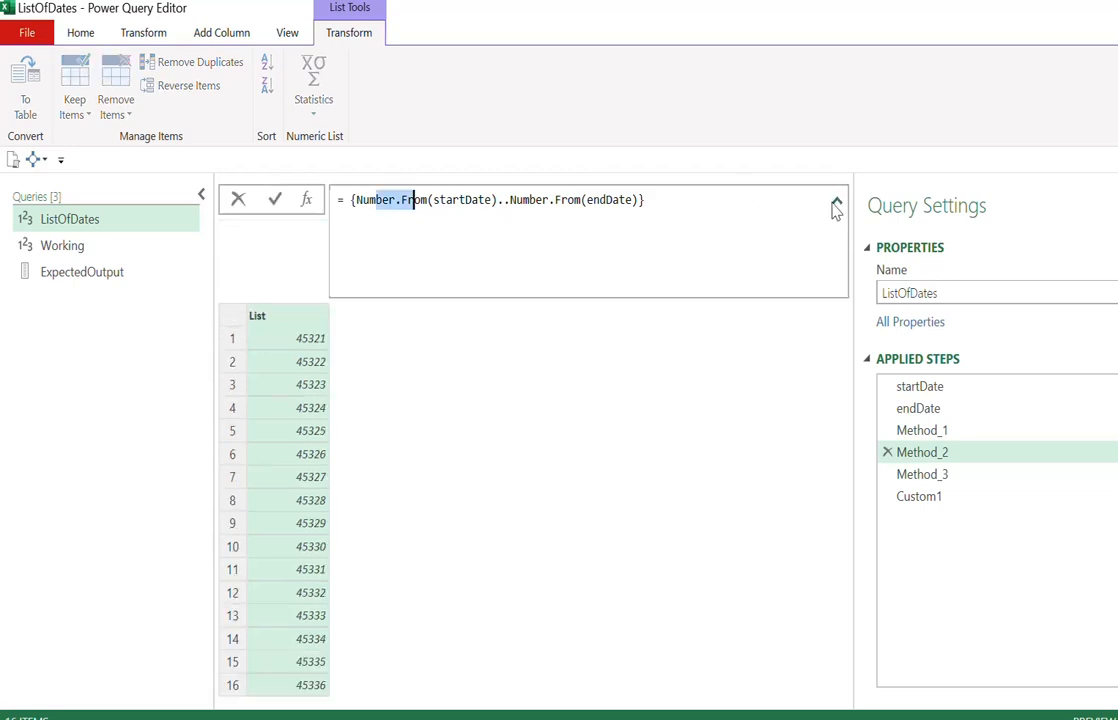
pyautogui.click(343, 199)
pyautogui.click(359, 338)
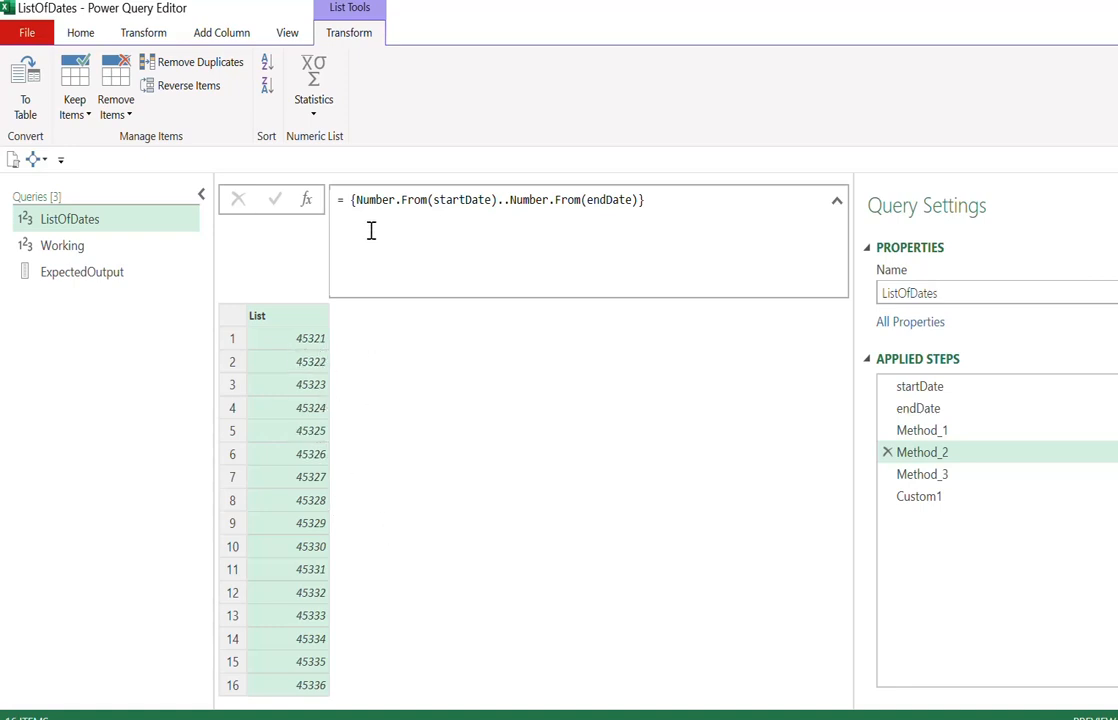
# Place Method_2's number range inside List.Transform( as its first argument, followed by a comma.
pyautogui.click(345, 201)
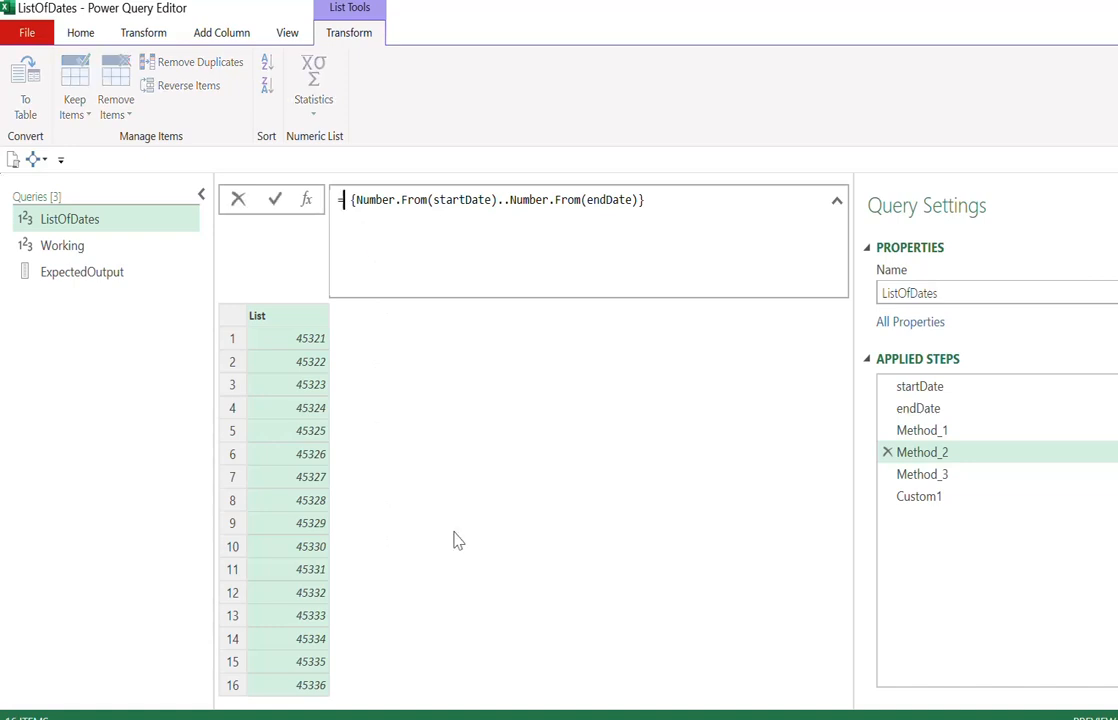
pyautogui.write('list')
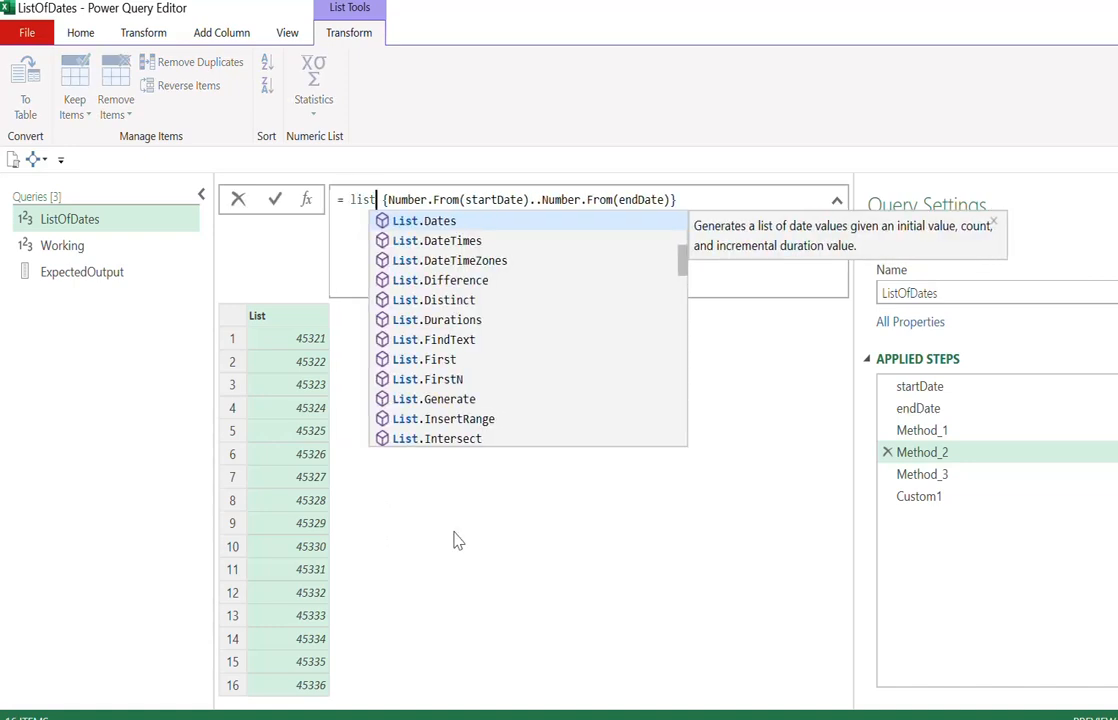
pyautogui.write('tra')
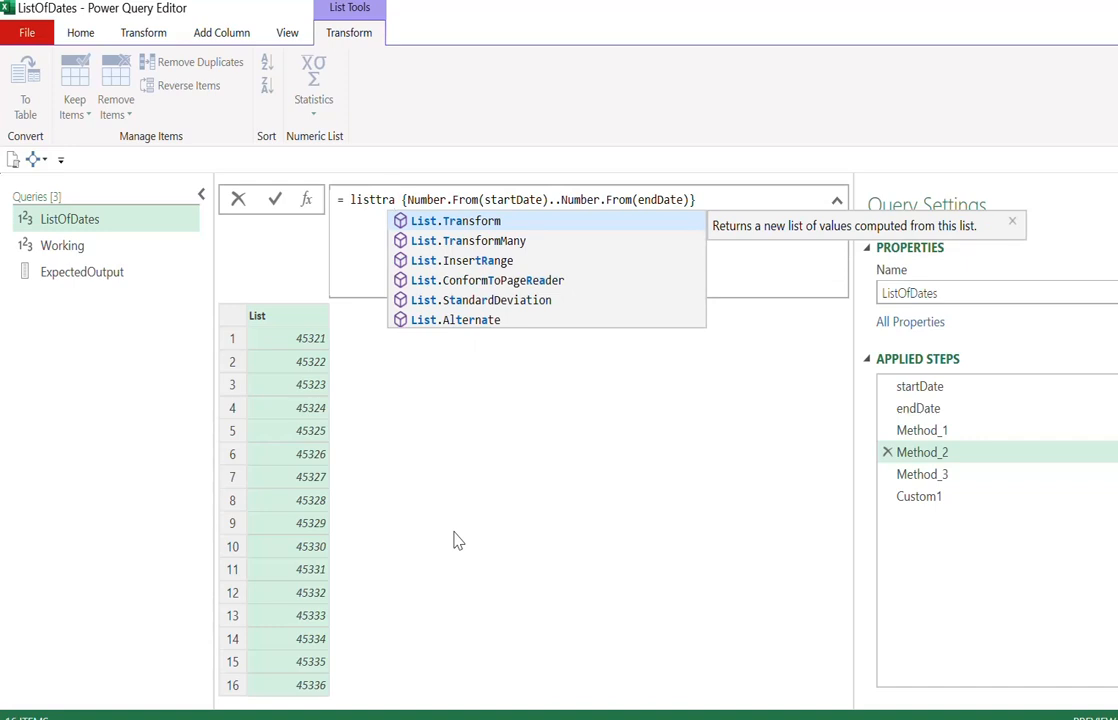
pyautogui.press('Tab')
pyautogui.press('BackSpace')
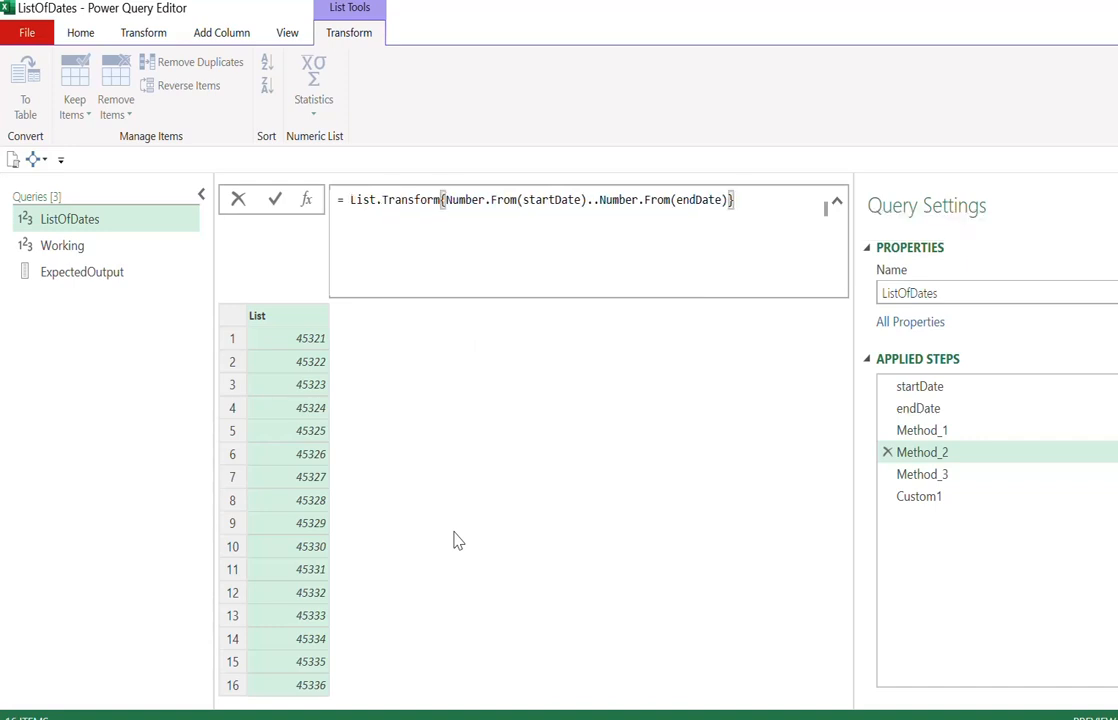
pyautogui.write('(')
pyautogui.click(765, 210)
pyautogui.write(', ')
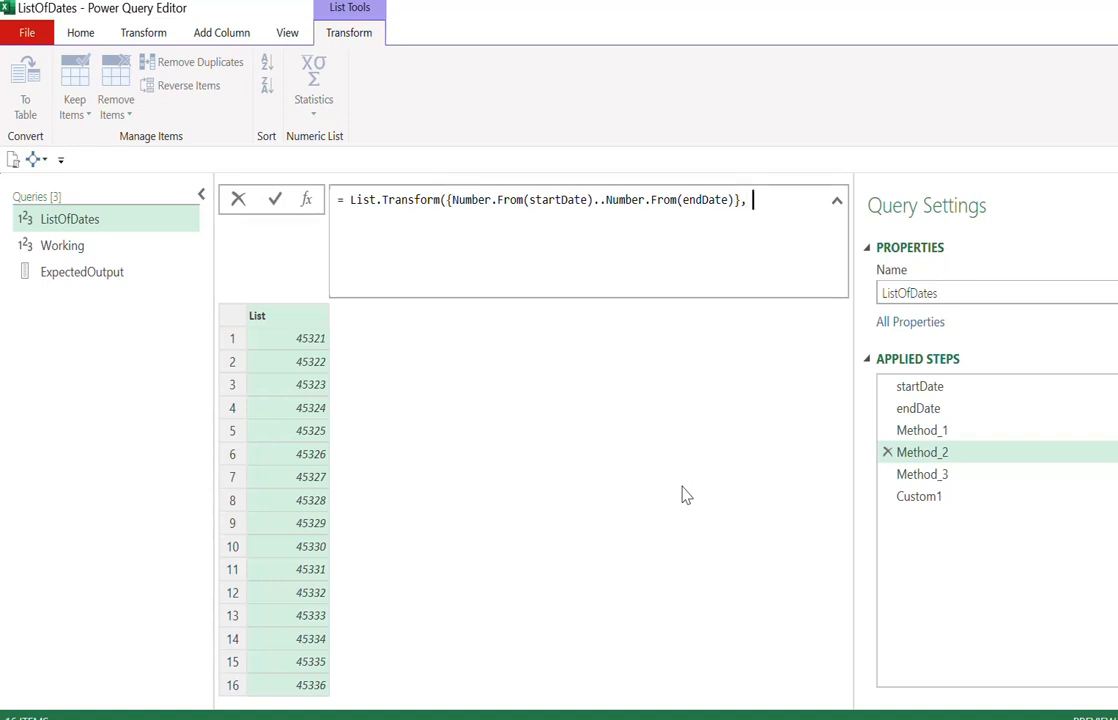
# Complete Method_2's List.Transform with each Date.From(_) to convert the numbers to dates, and widen the resulting list column slightly.
pyautogui.write('each')
pyautogui.write('date')
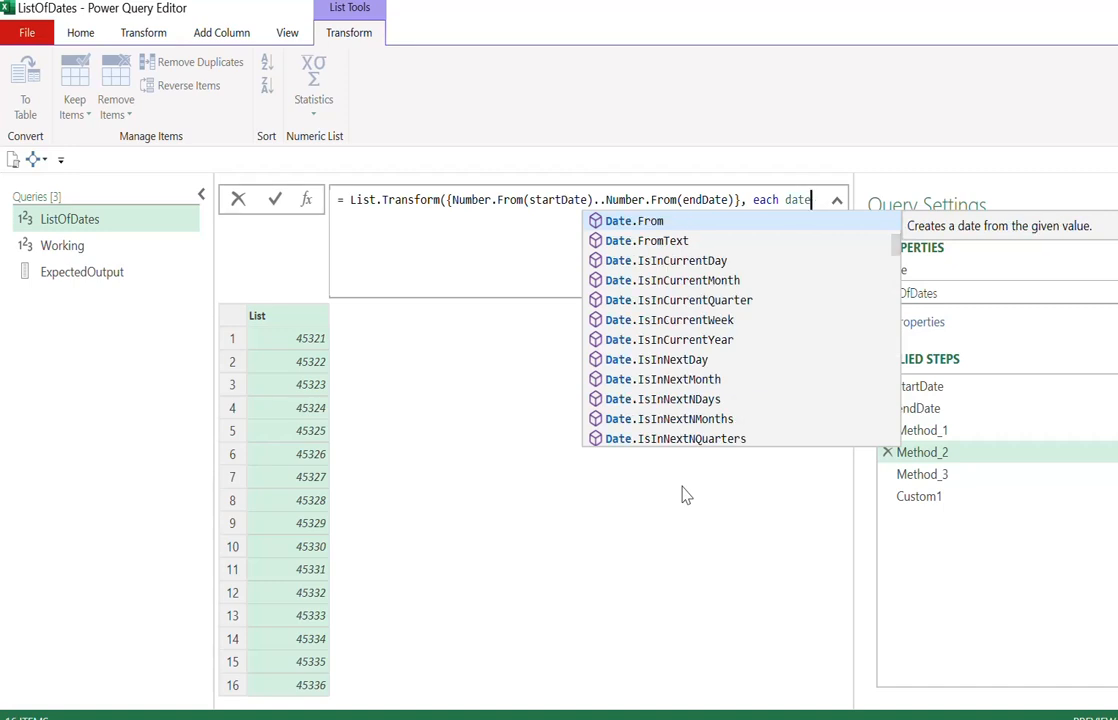
pyautogui.press('Tab')
pyautogui.write('(')
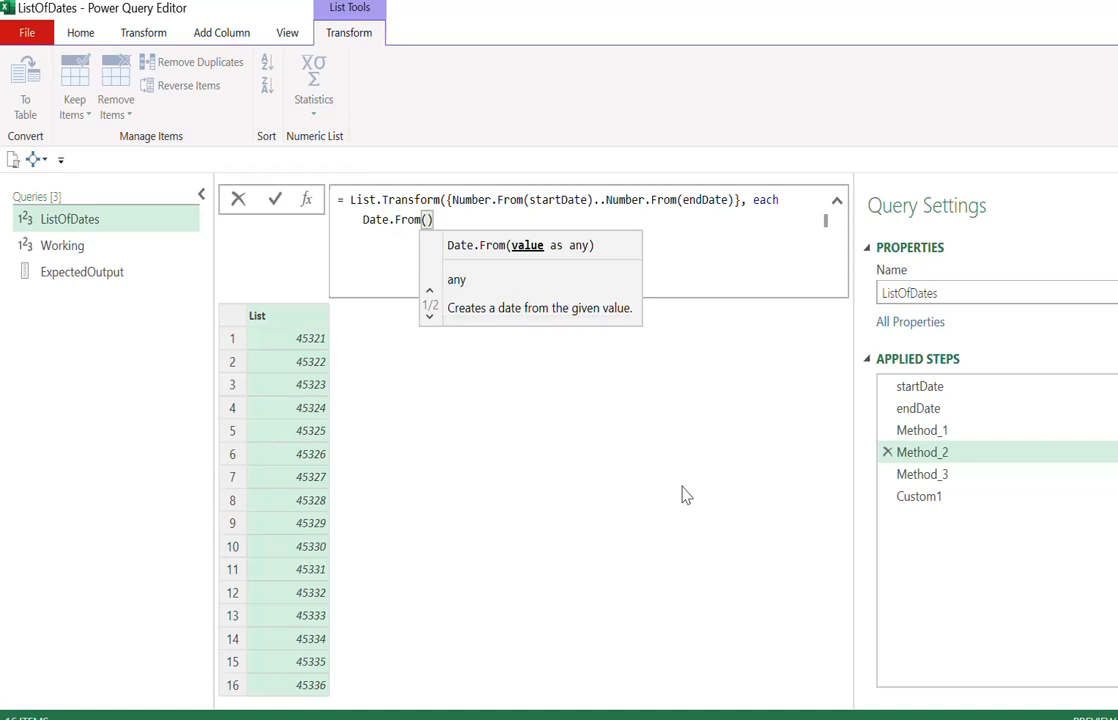
pyautogui.write('_')
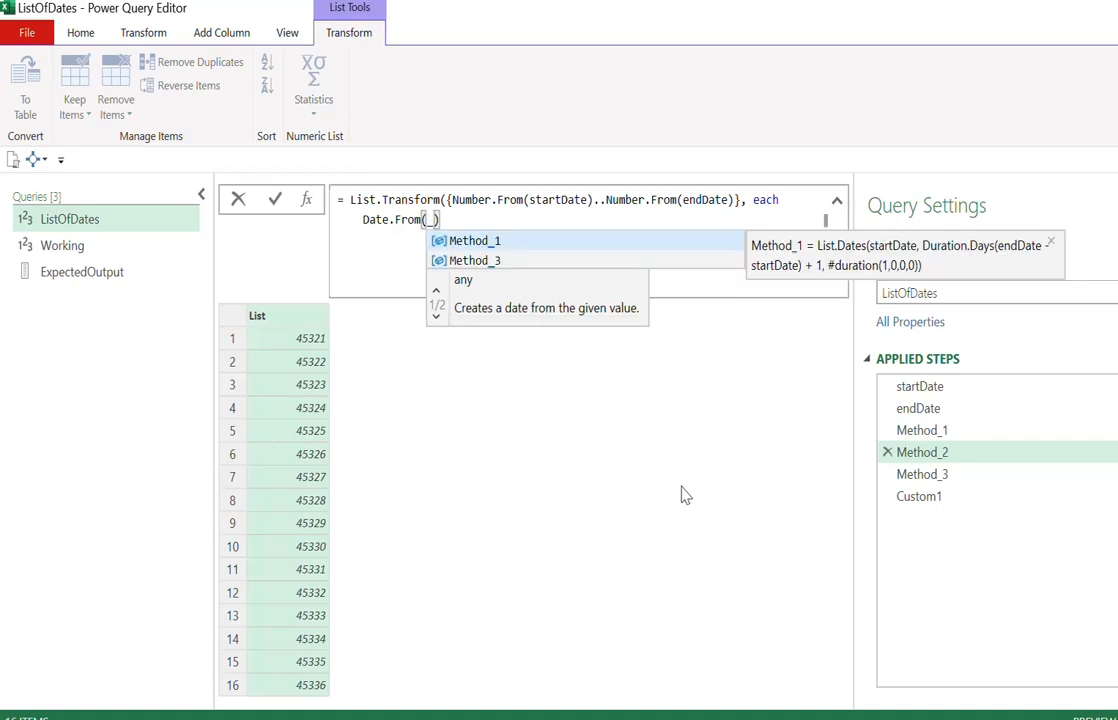
pyautogui.press('Right')
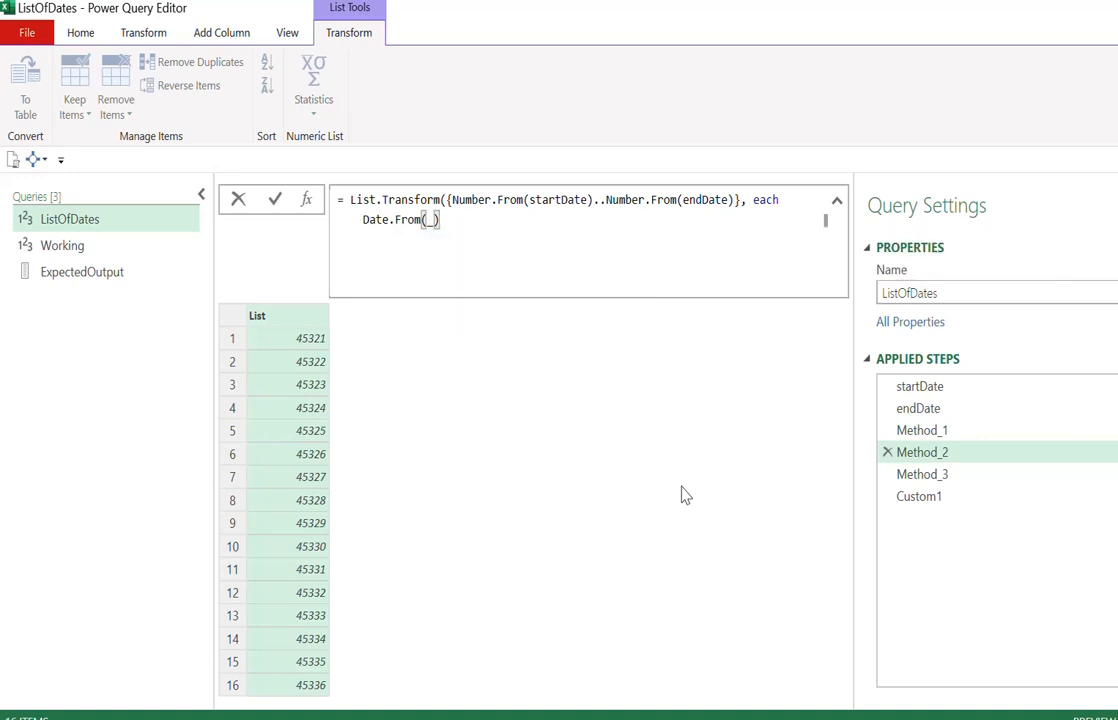
pyautogui.write(')')
pyautogui.press('Return')
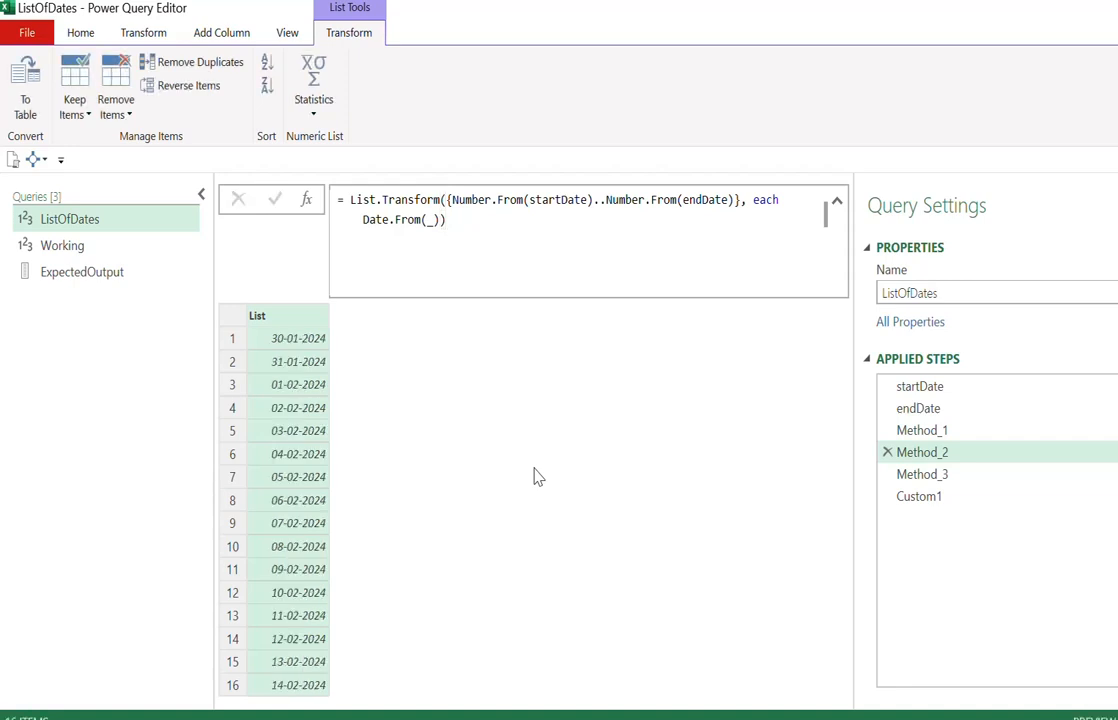
pyautogui.moveTo(328, 317); pyautogui.dragTo(356, 320)
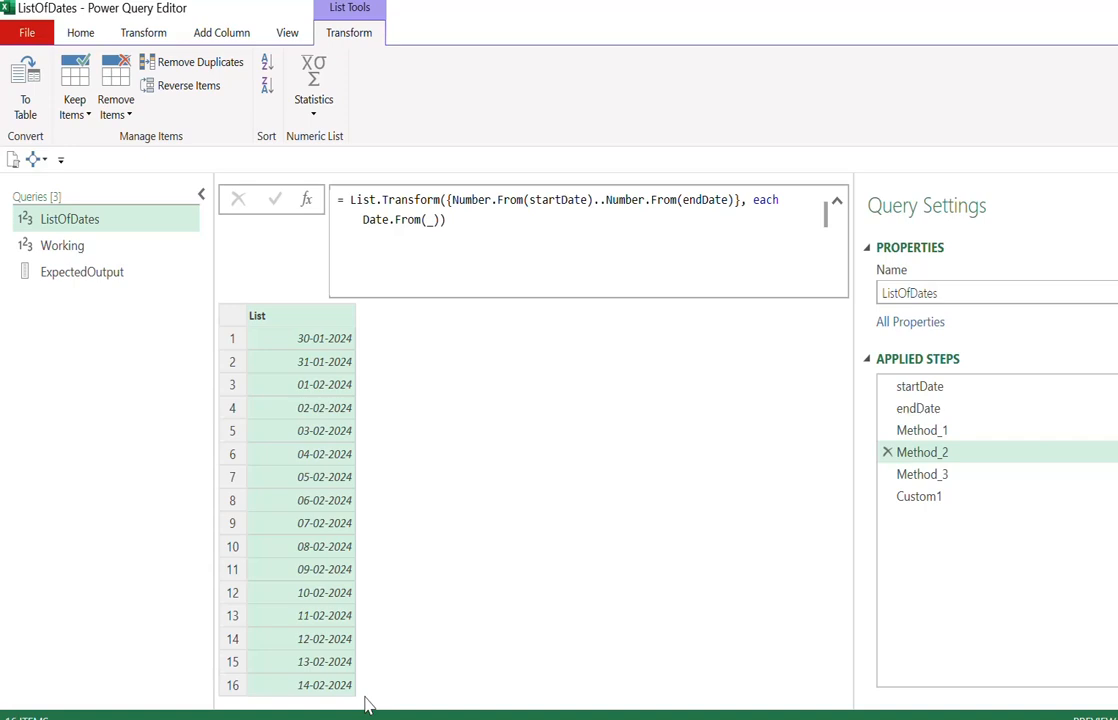
# Compare the Method_1 and Method_2 lists, and change the startDate step to 26-01-2024.
pyautogui.click(926, 437)
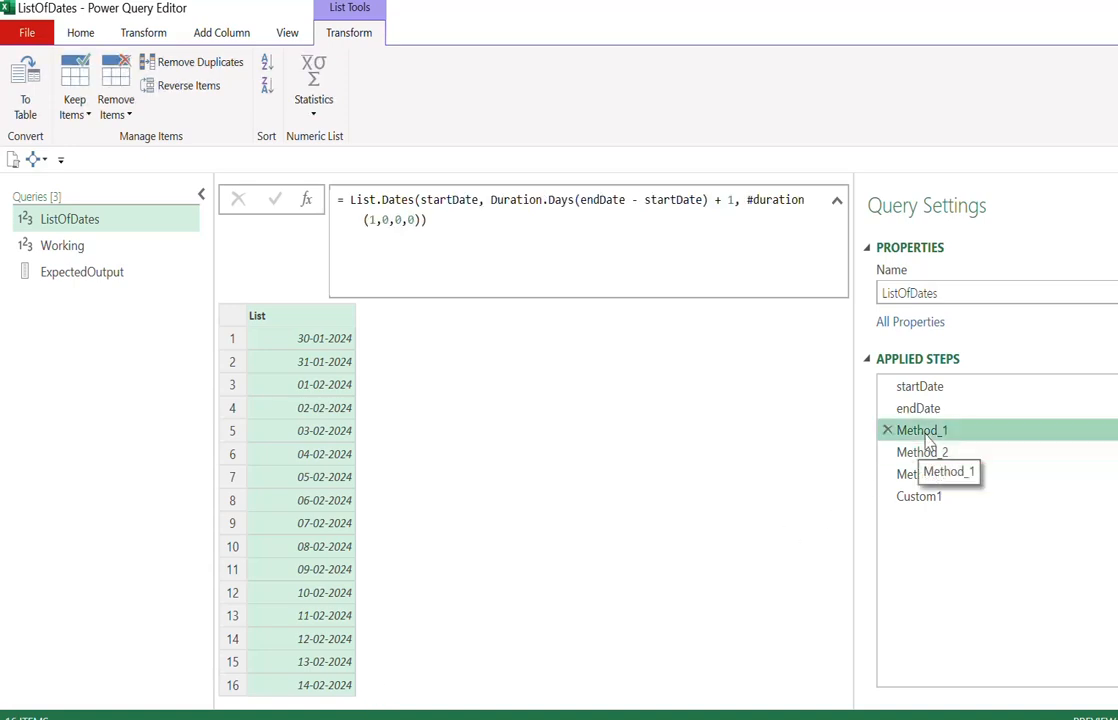
pyautogui.click(933, 451)
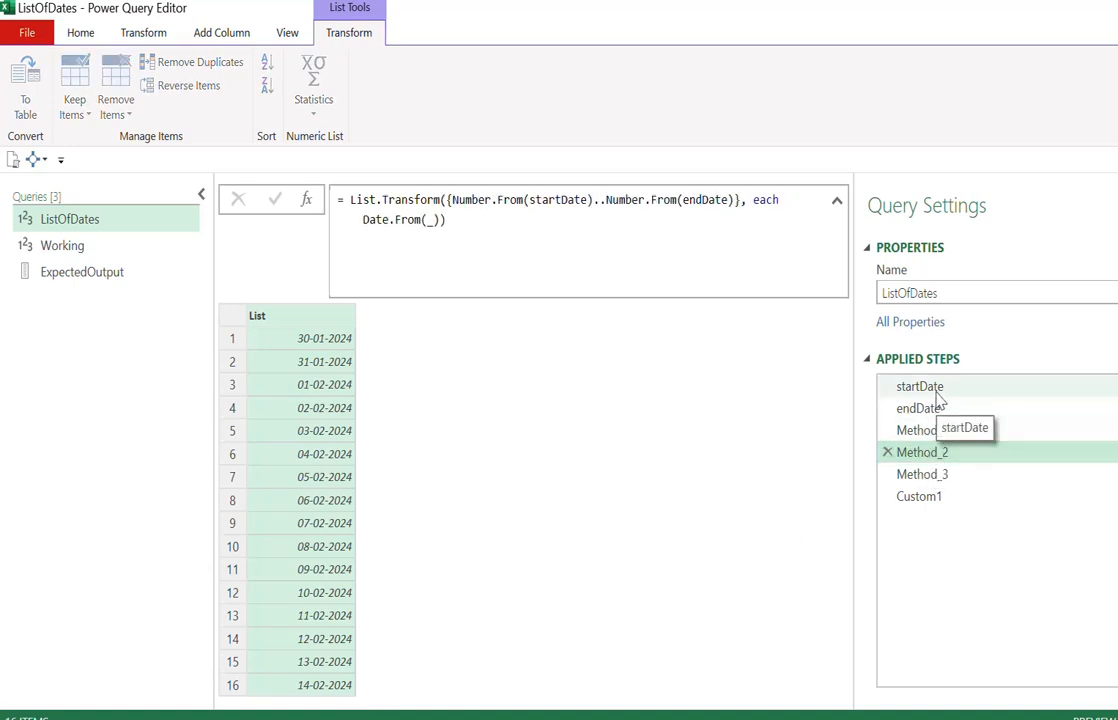
pyautogui.click(935, 388)
pyautogui.doubleClick(346, 200)
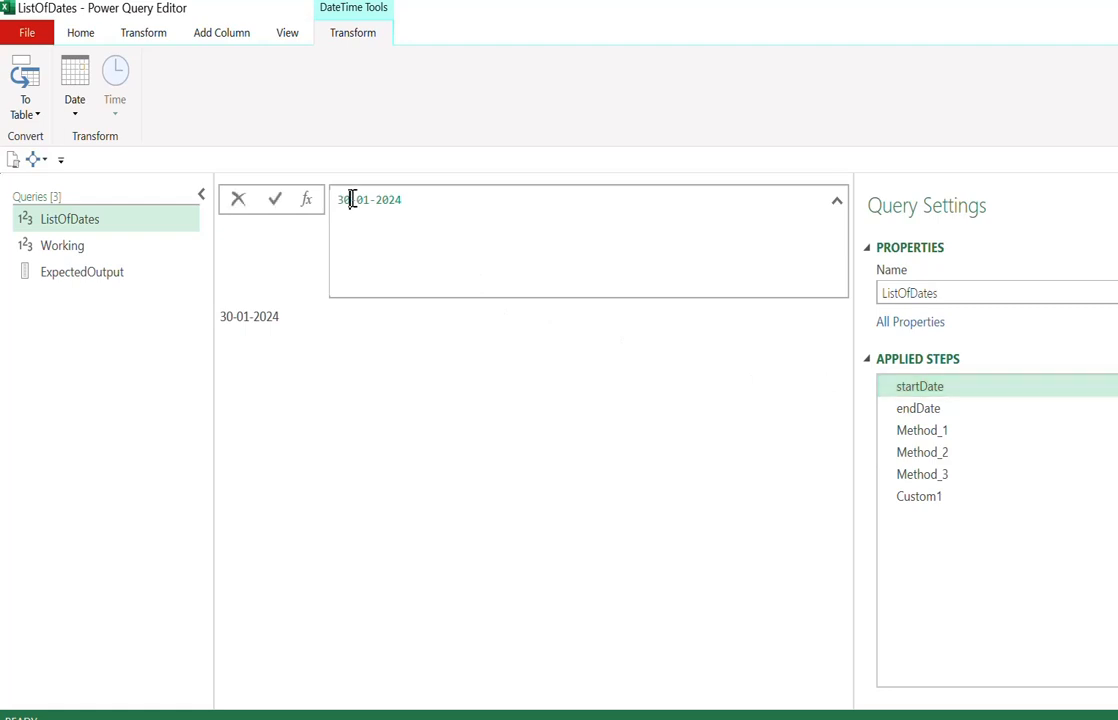
pyautogui.write('26')
pyautogui.press('Return')
# Change the endDate step to 08-02-2024 and check the date list in the Method_2 step.
pyautogui.click(955, 409)
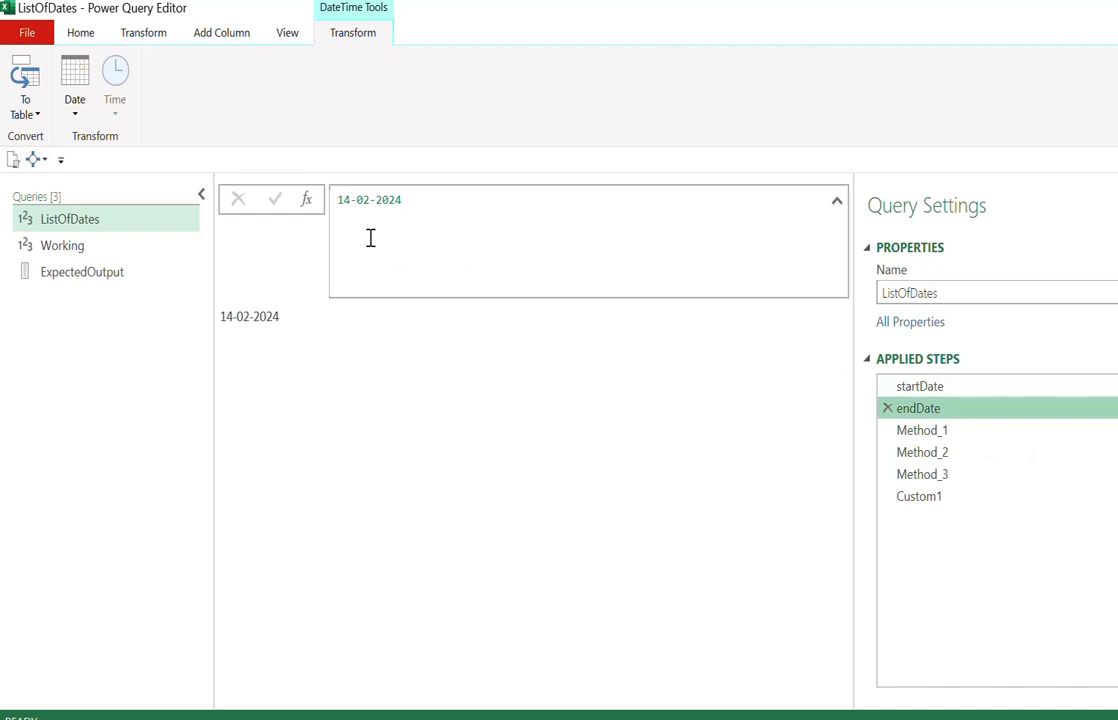
pyautogui.click(344, 199)
pyautogui.press('Delete')
pyautogui.press('Delete')
pyautogui.press('Delete')
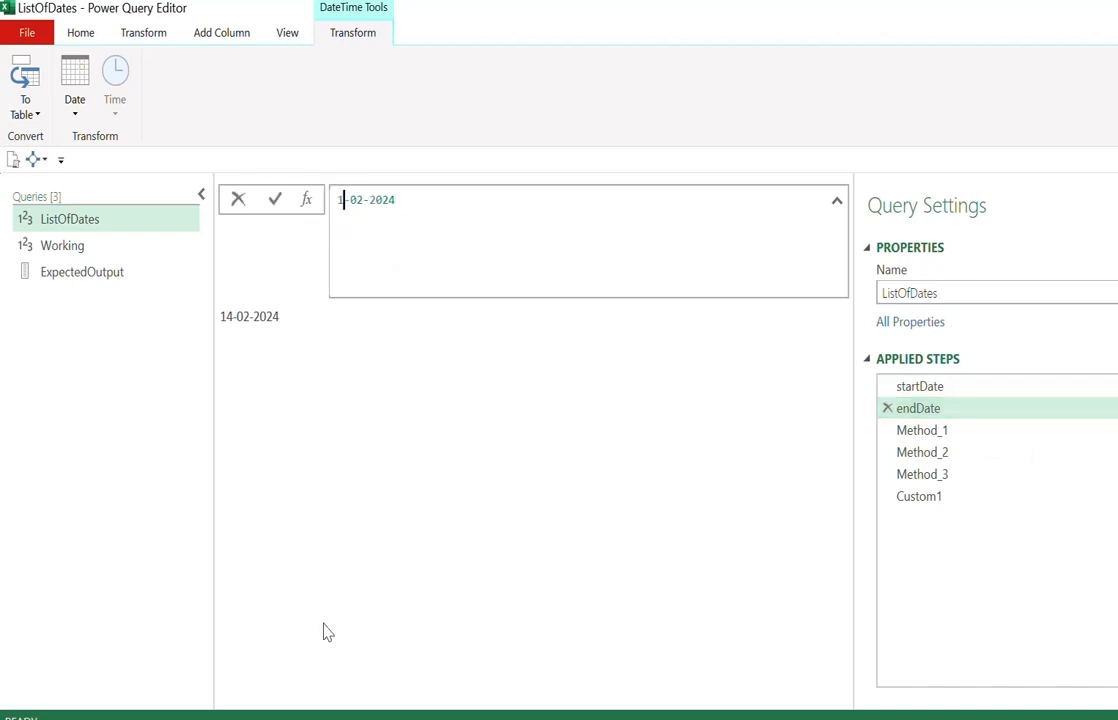
pyautogui.write('08')
pyautogui.press('Return')
pyautogui.click(998, 460)
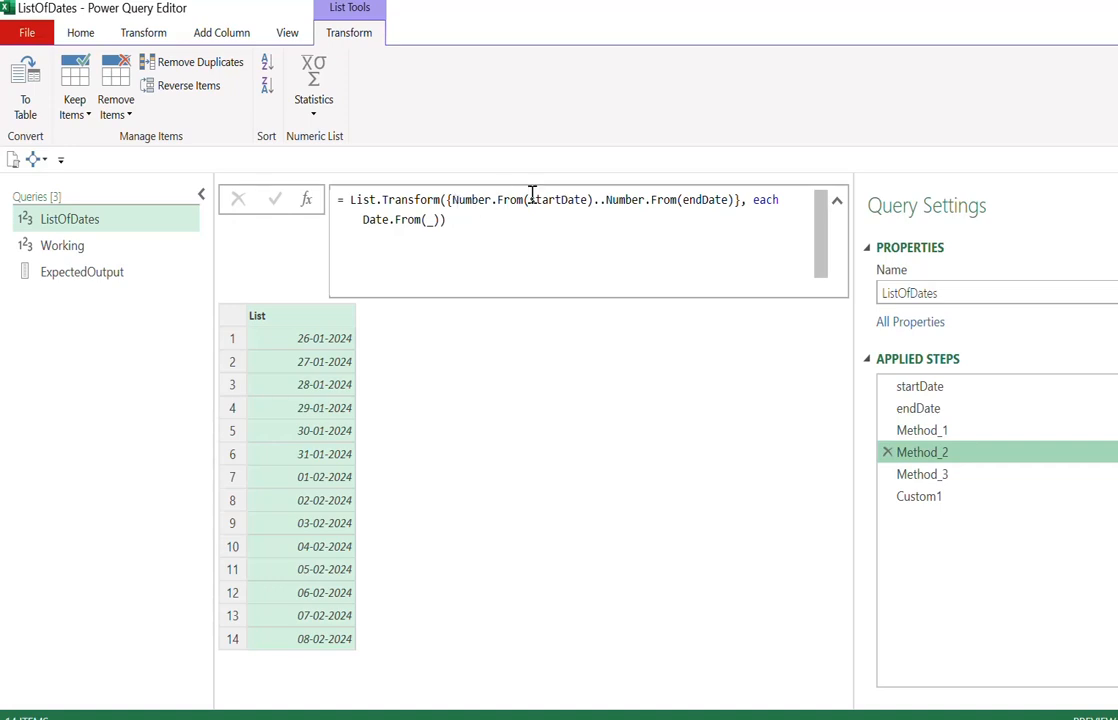
# Simplify Method_2's List.Transform by removing each and (_), leaving only Date.From as the second argument.
pyautogui.click(388, 224)
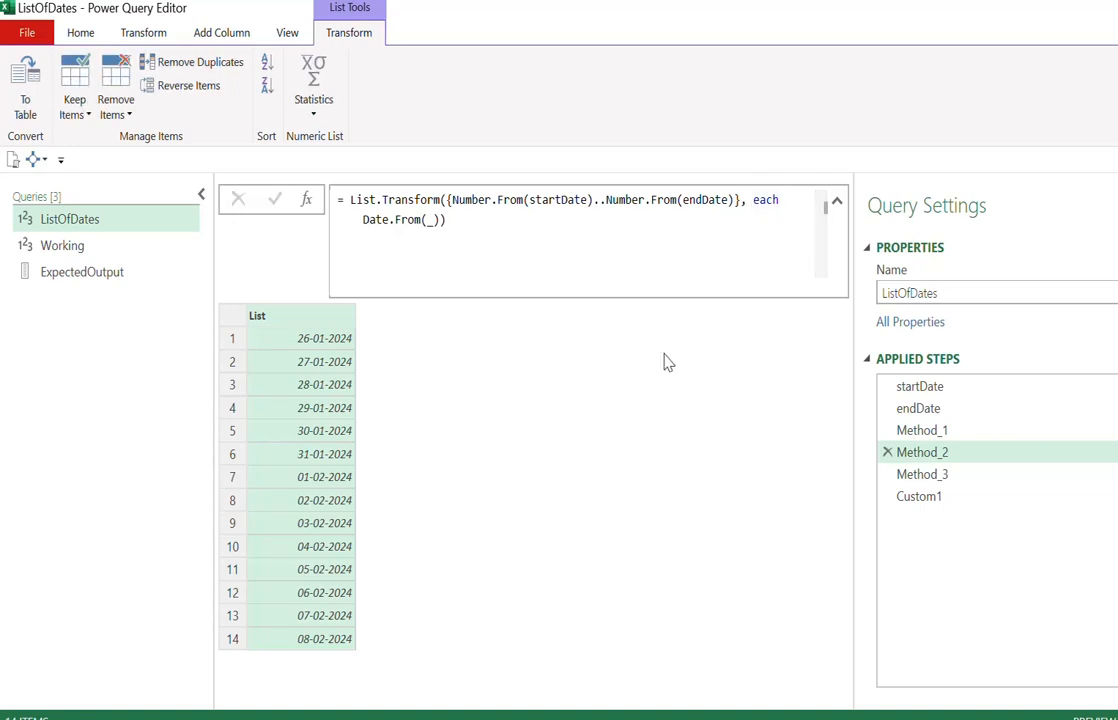
pyautogui.click(396, 221)
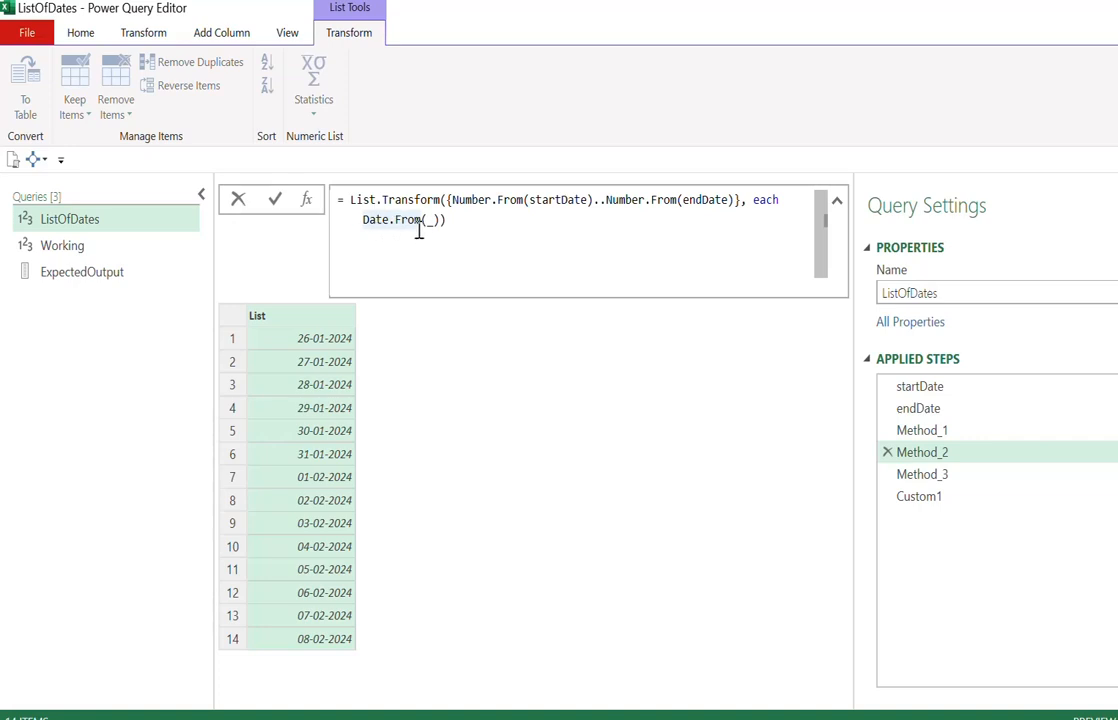
pyautogui.moveTo(426, 226); pyautogui.dragTo(433, 225)
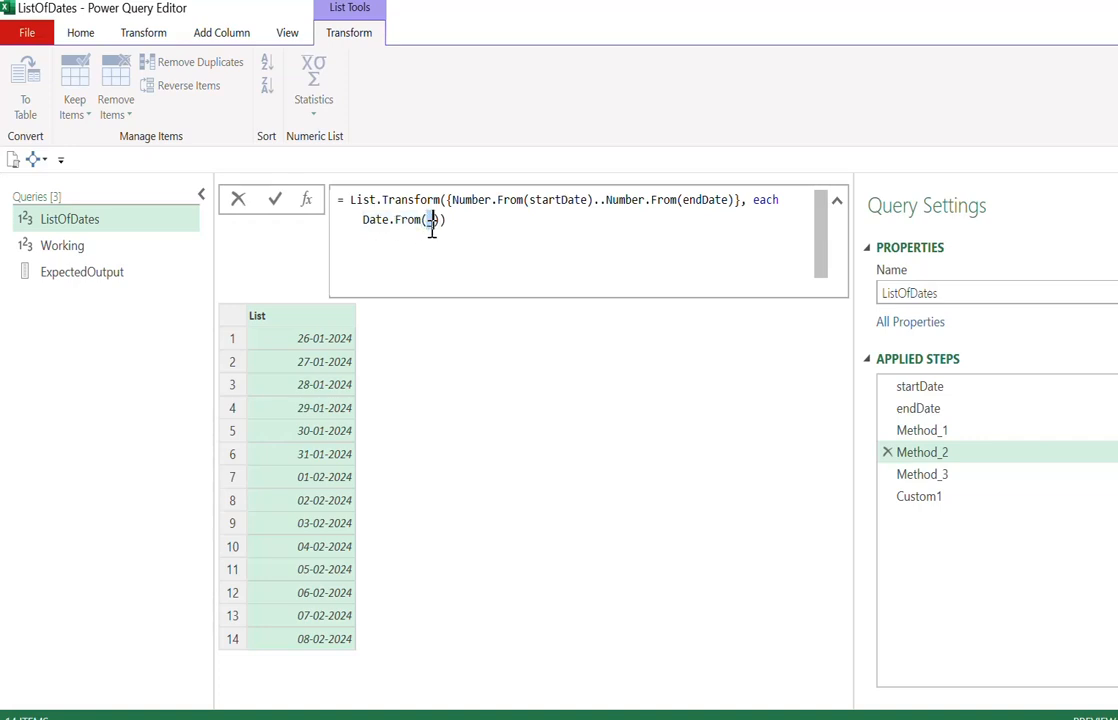
pyautogui.click(439, 430)
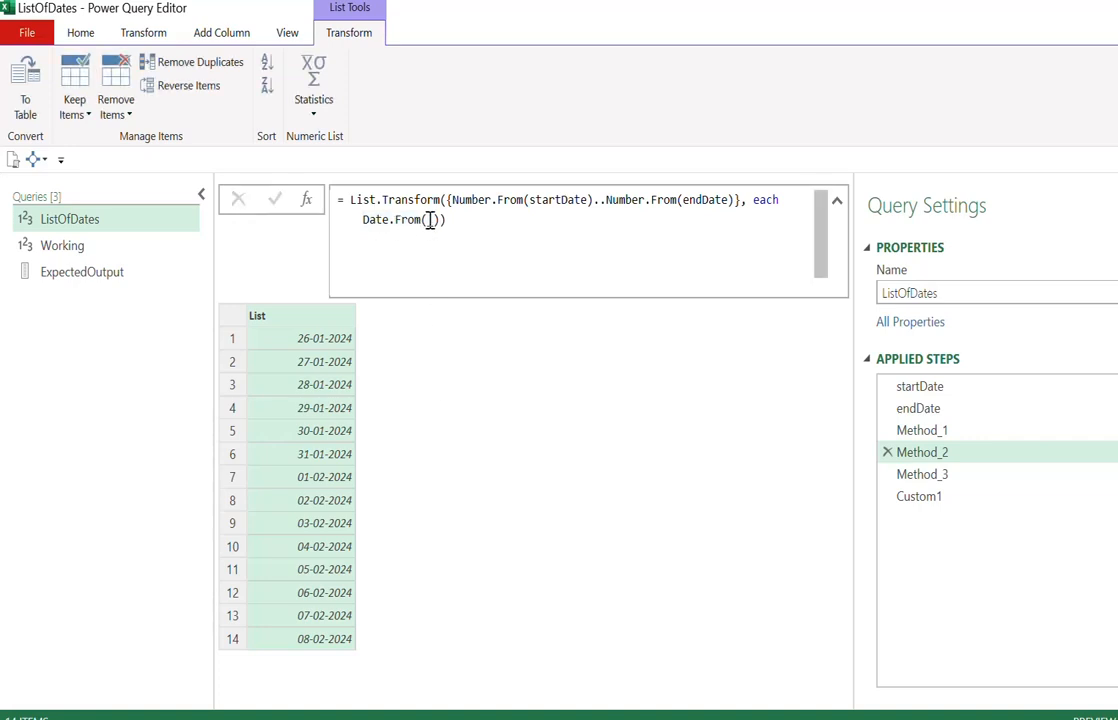
pyautogui.moveTo(754, 202); pyautogui.dragTo(796, 207)
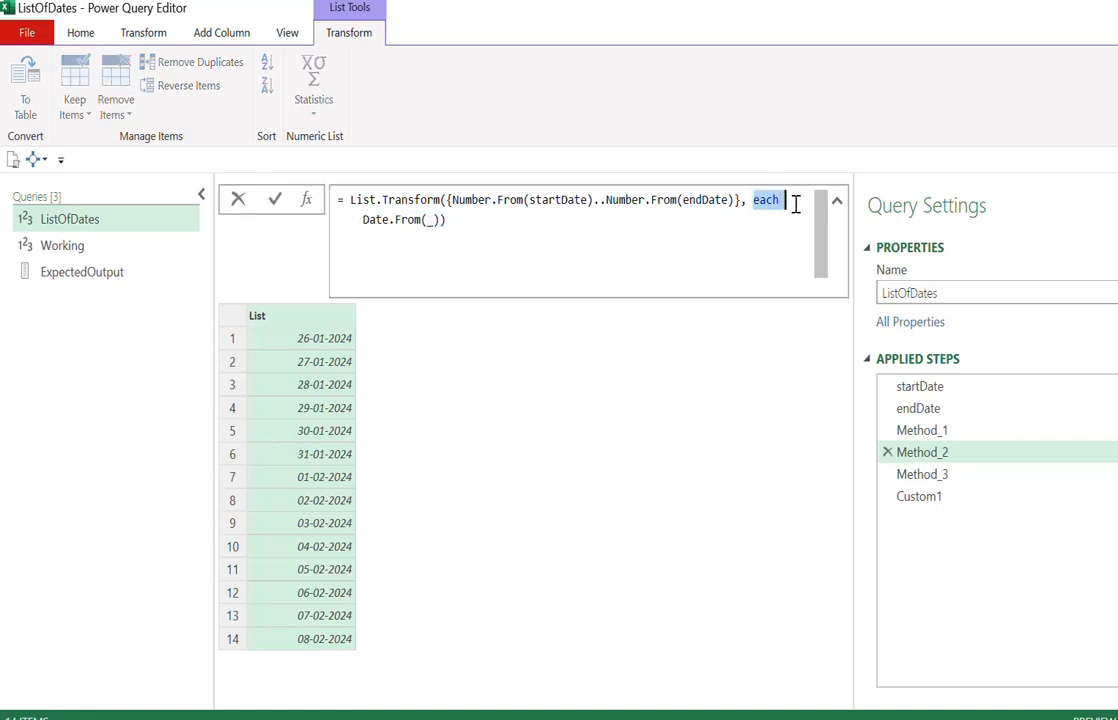
pyautogui.press('Delete')
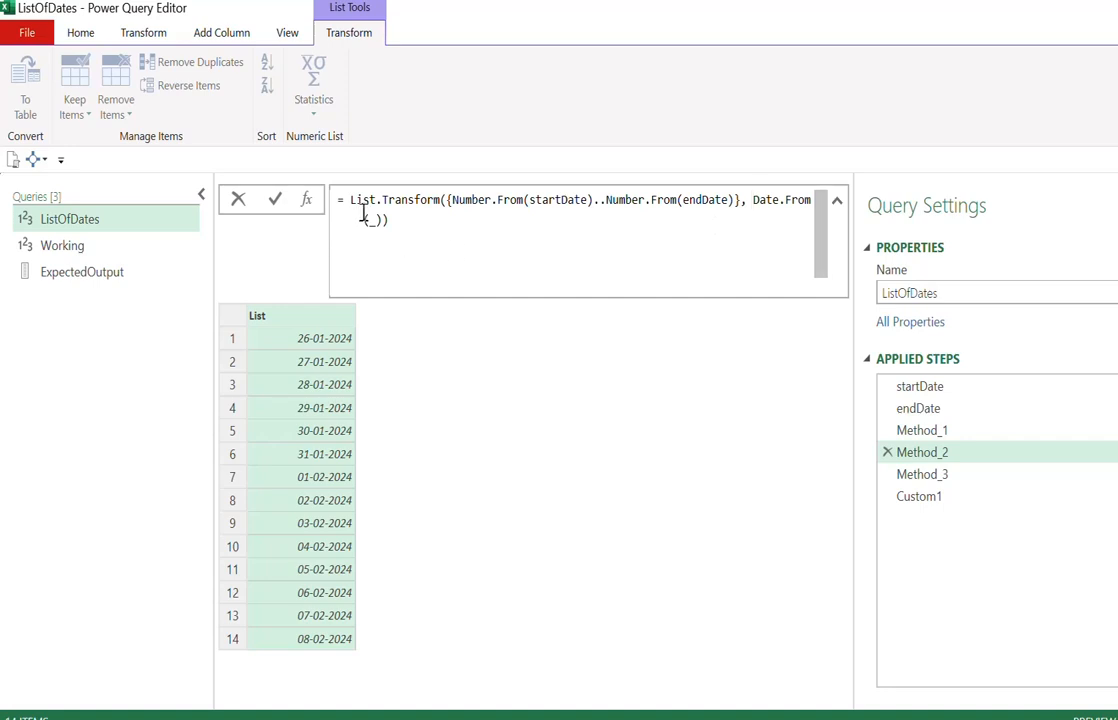
pyautogui.moveTo(363, 221); pyautogui.dragTo(380, 224)
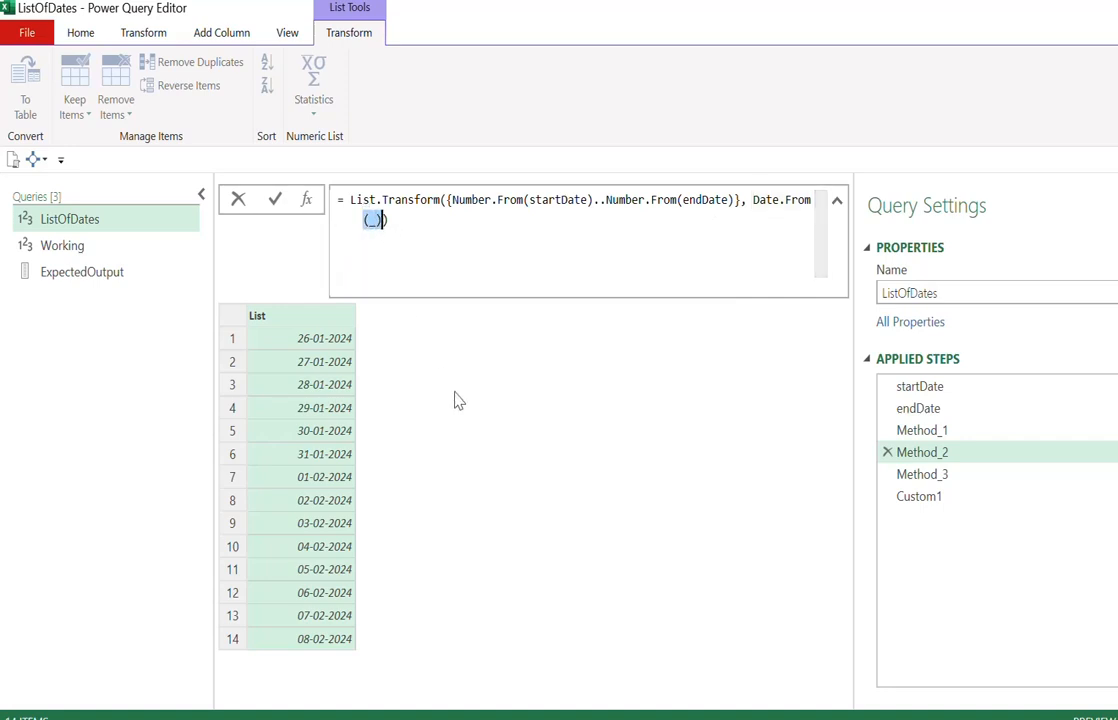
pyautogui.press('BackSpace')
pyautogui.moveTo(754, 200); pyautogui.dragTo(813, 205)
pyautogui.press('Return')
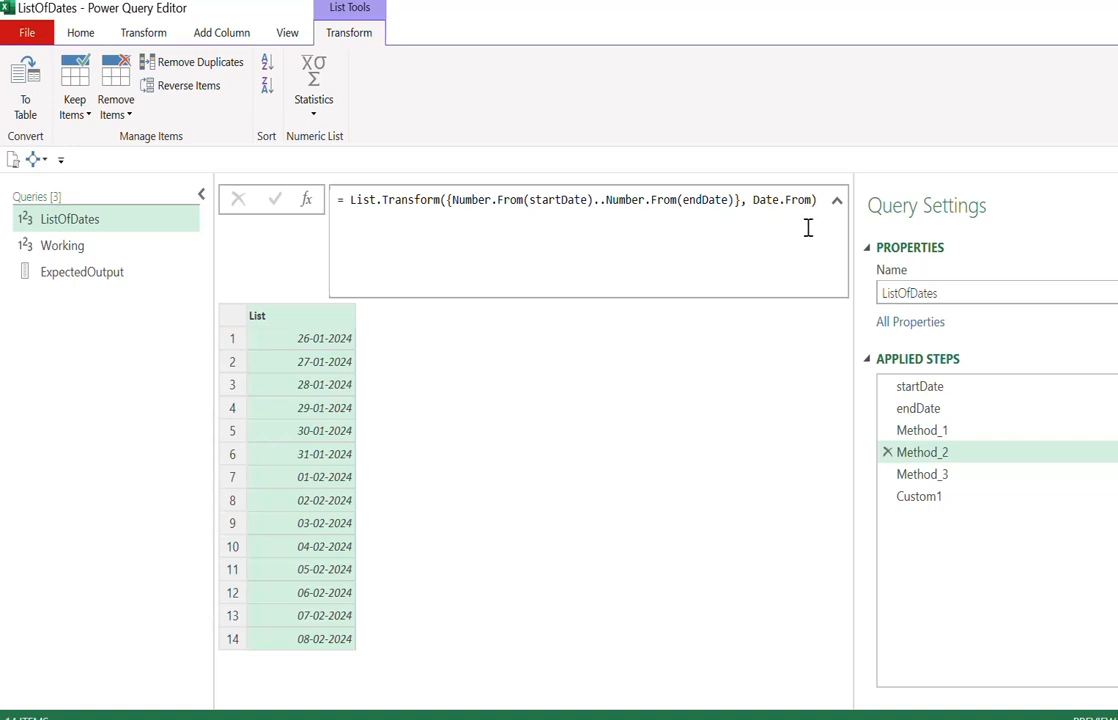
# Examine Method_2's number range and full formula, and review the Method_1, Method_2 and Method_3 steps.
pyautogui.click(447, 205)
pyautogui.moveTo(447, 205); pyautogui.dragTo(740, 203)
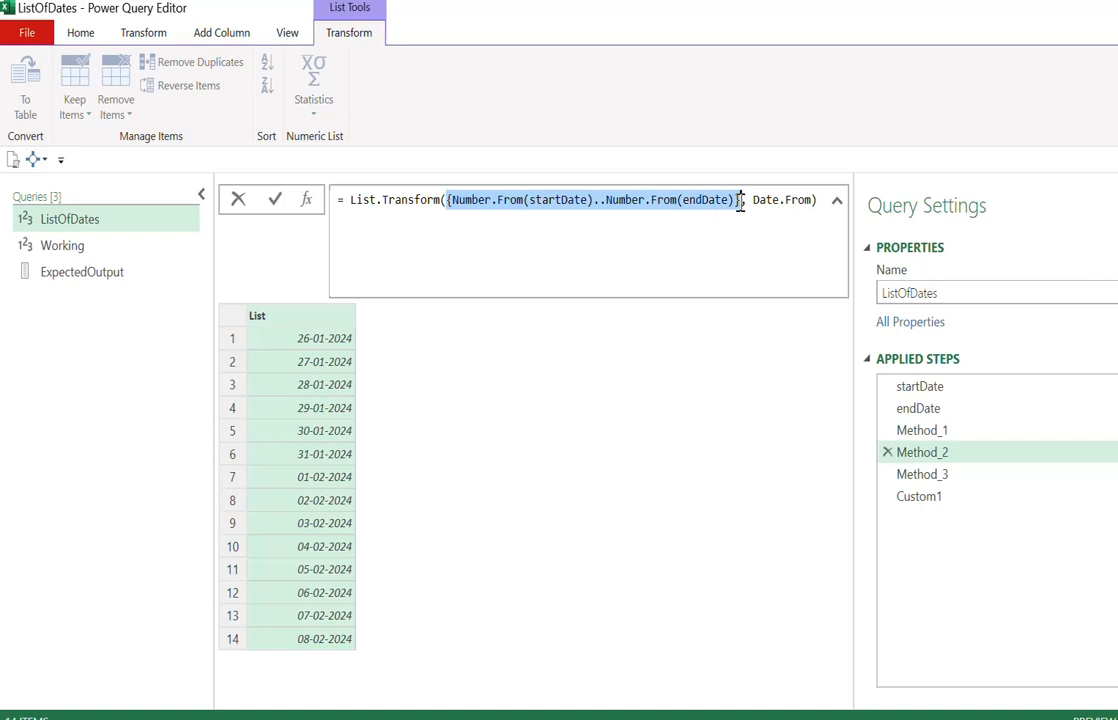
pyautogui.click(759, 429)
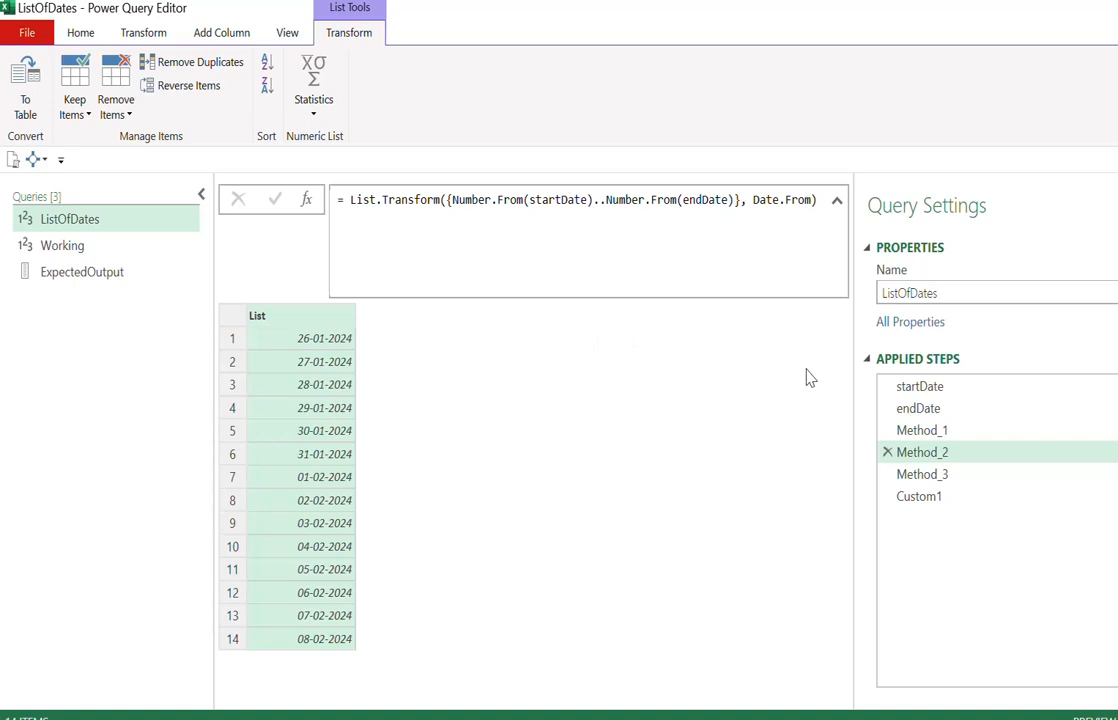
pyautogui.click(922, 481)
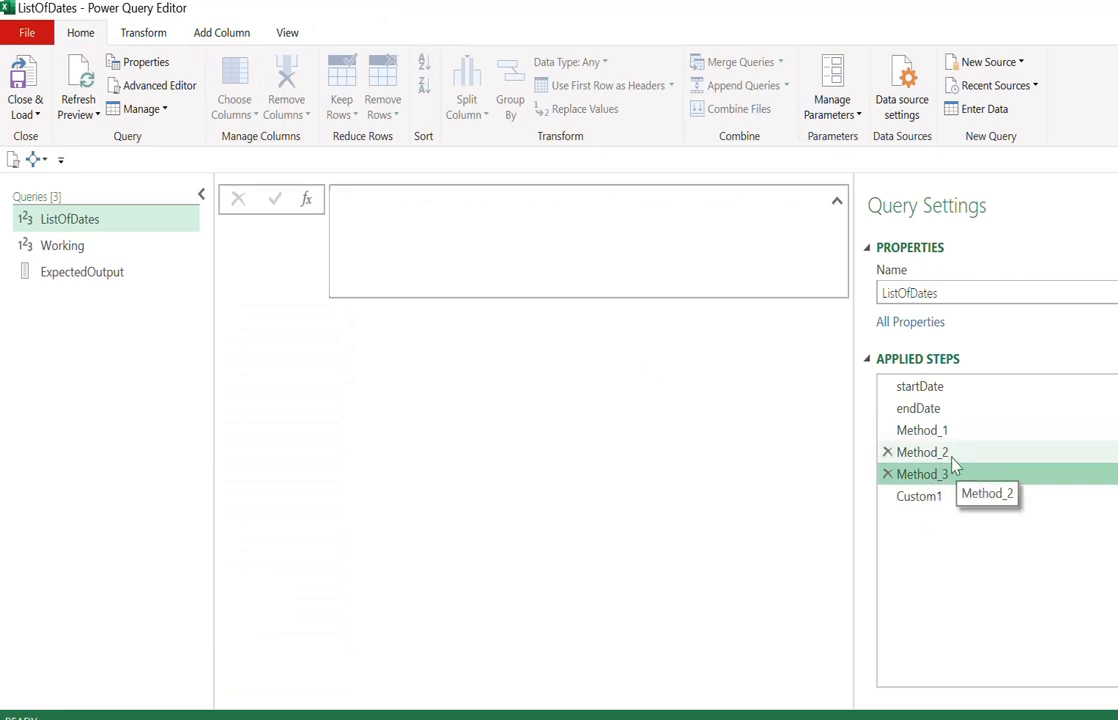
pyautogui.click(952, 459)
pyautogui.moveTo(811, 202); pyautogui.dragTo(344, 202)
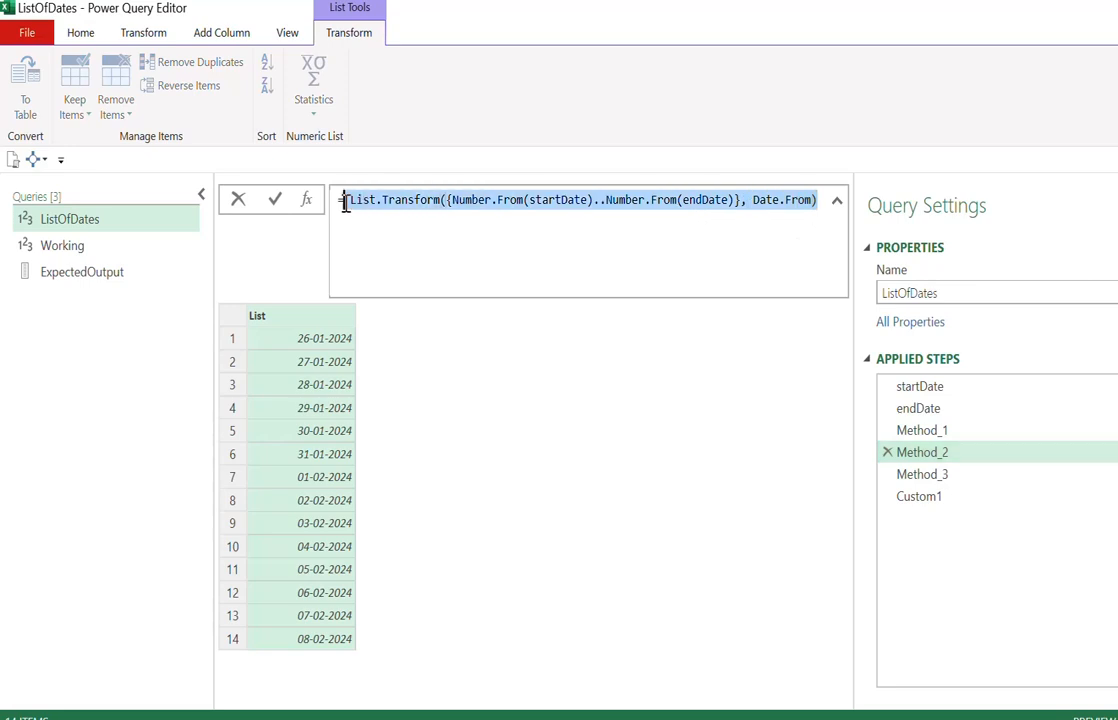
pyautogui.click(940, 476)
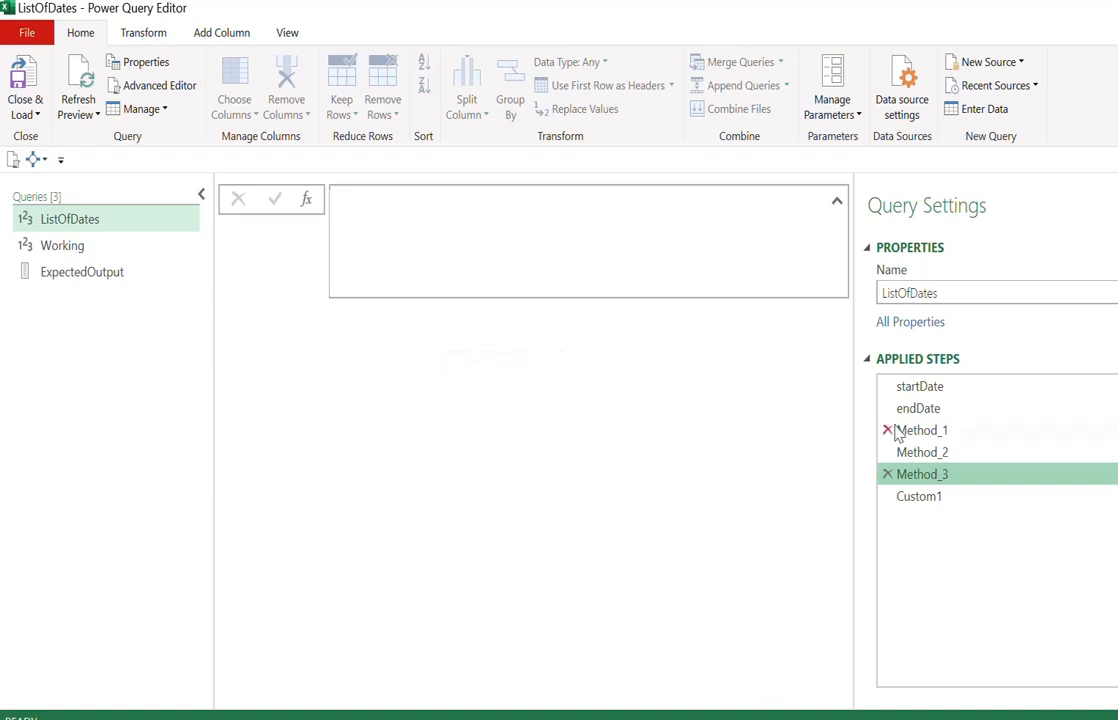
pyautogui.click(928, 432)
pyautogui.click(922, 452)
pyautogui.click(915, 474)
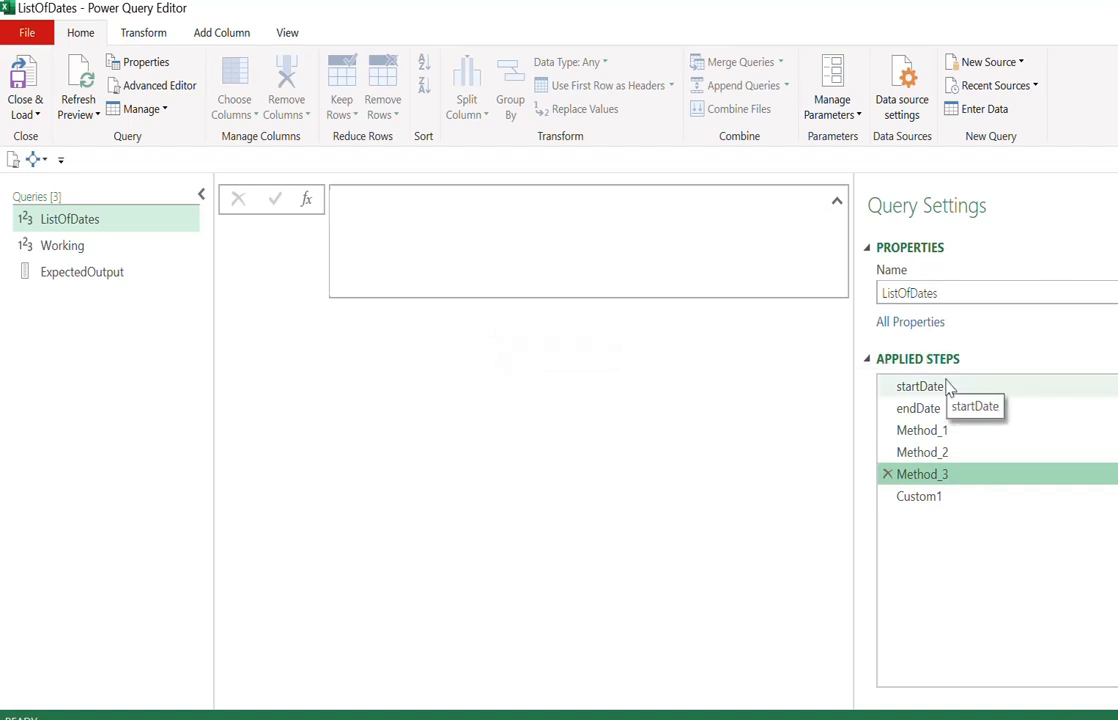
pyautogui.click(948, 433)
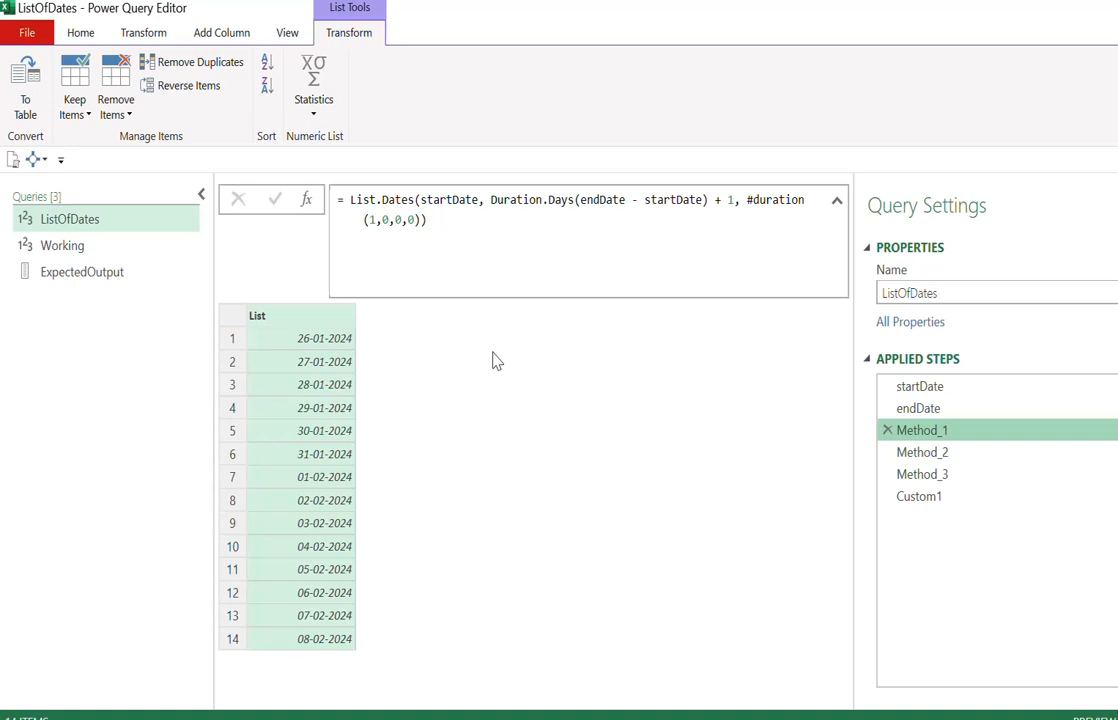
# Add a custom step after Custom1 with the formula Date.AddDays and read the function's documentation.
pyautogui.click(968, 496)
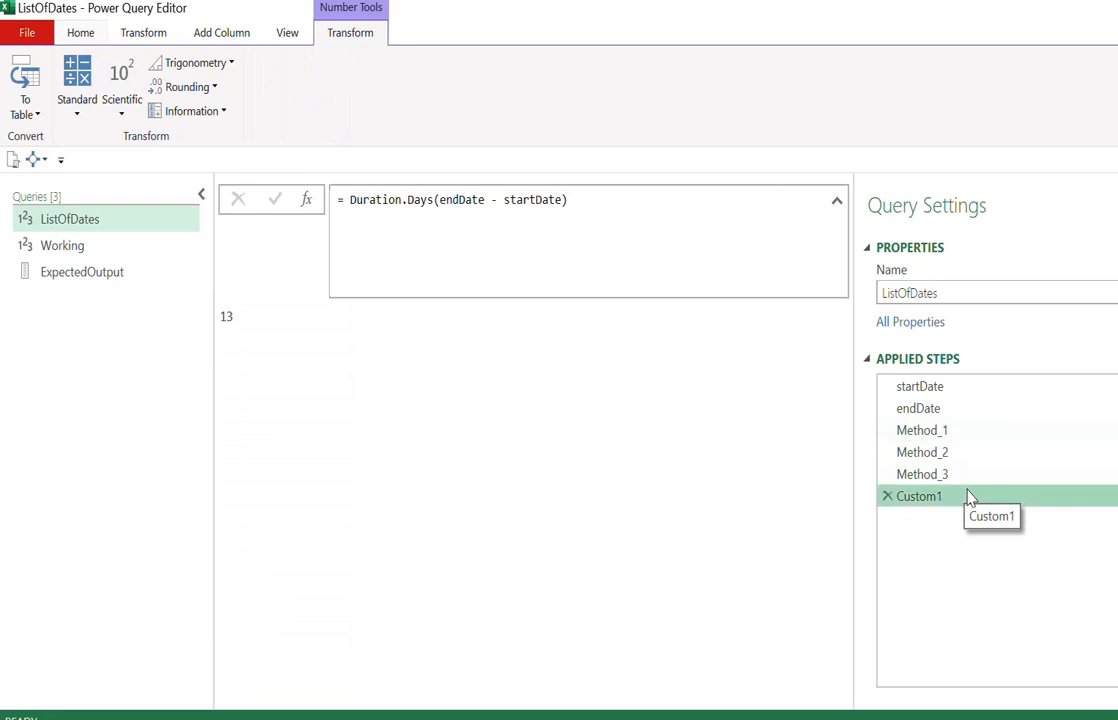
pyautogui.click(307, 200)
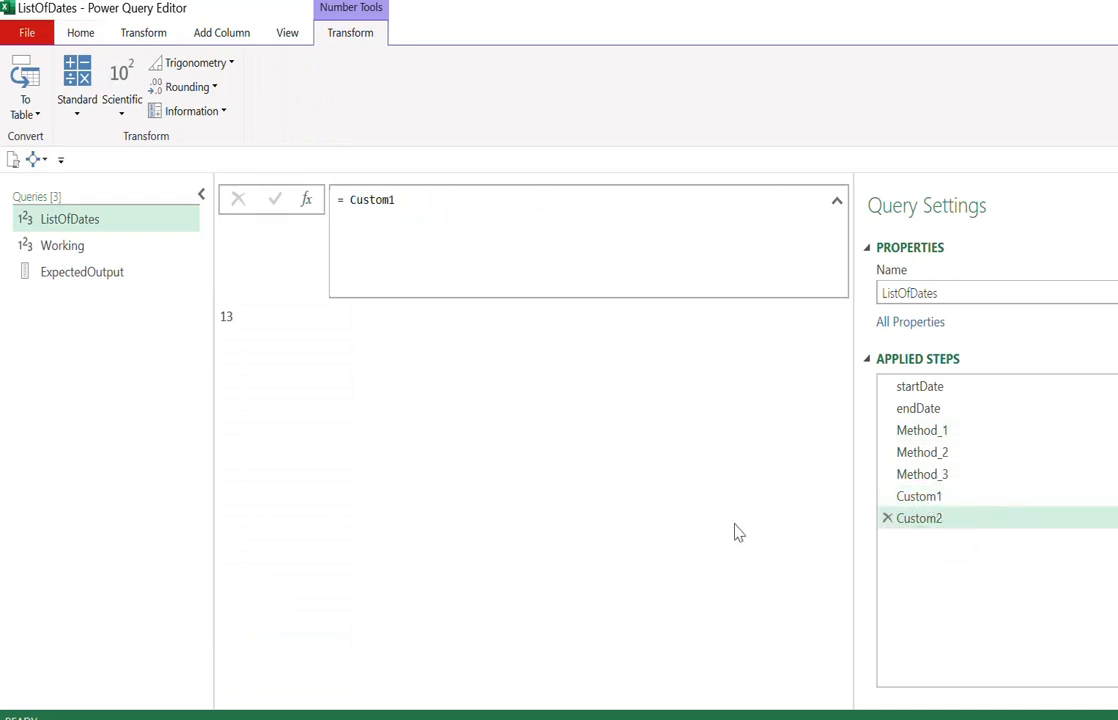
pyautogui.moveTo(397, 200); pyautogui.dragTo(352, 198)
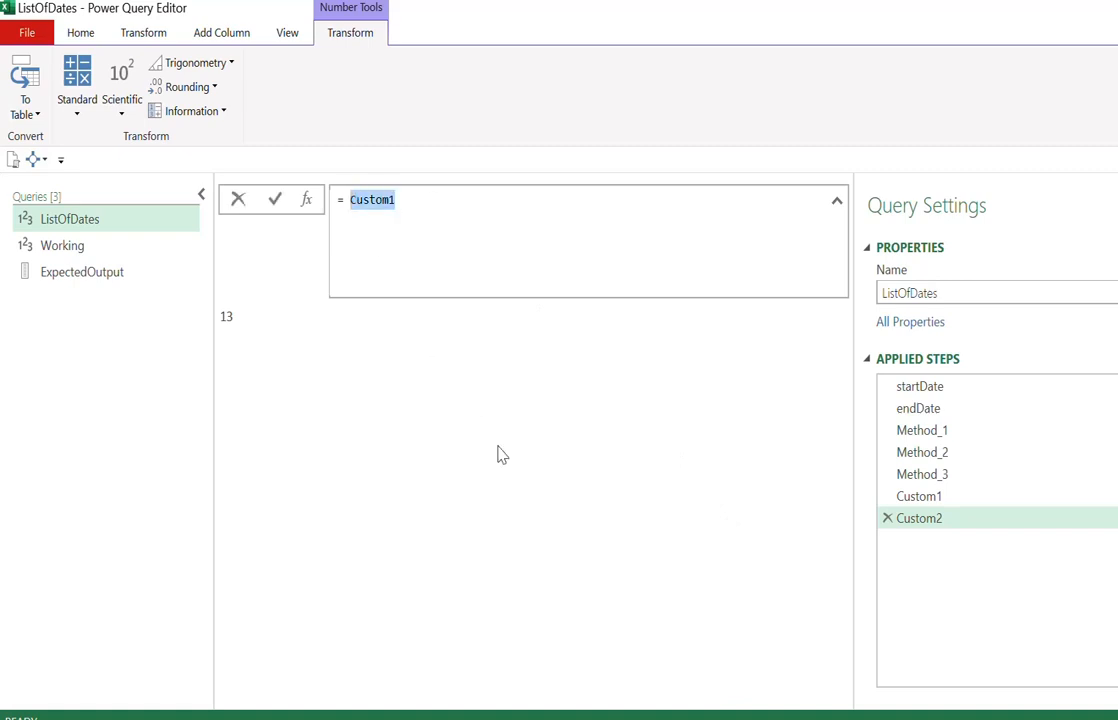
pyautogui.write('d')
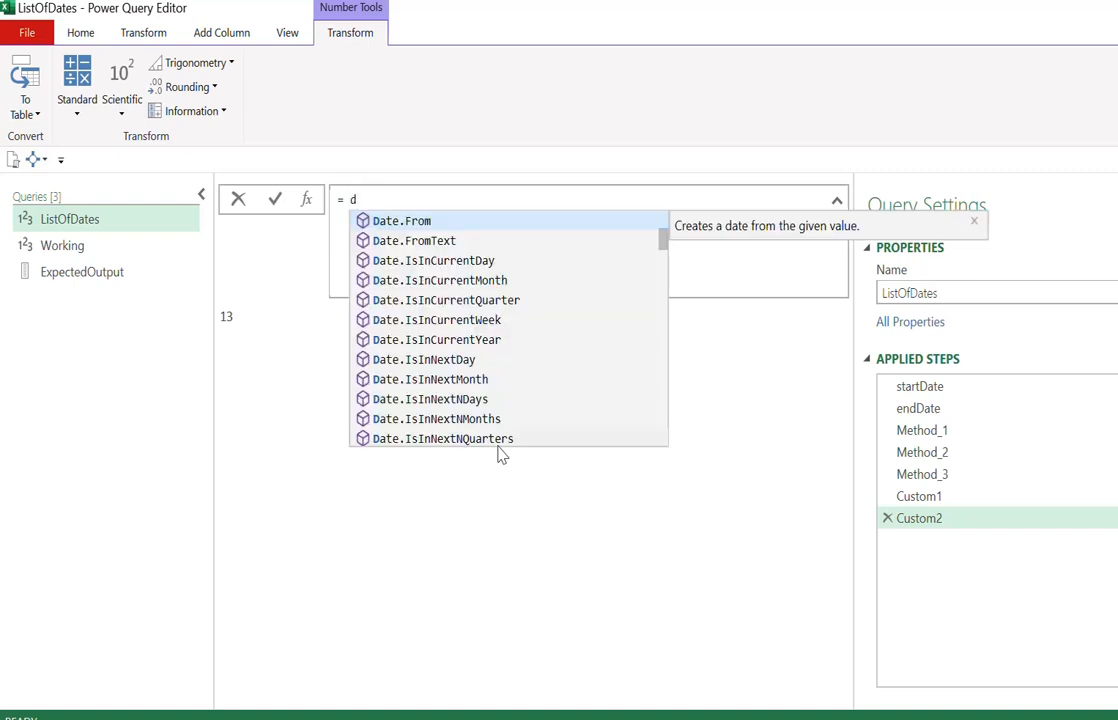
pyautogui.write('ateadd')
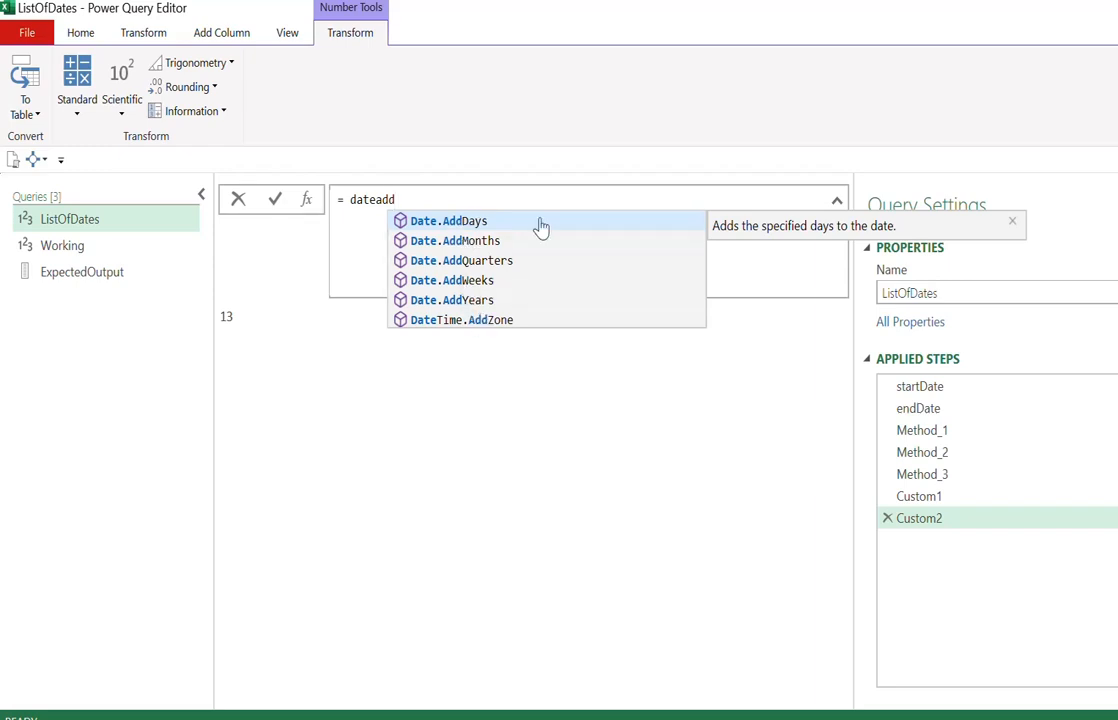
pyautogui.click(462, 221)
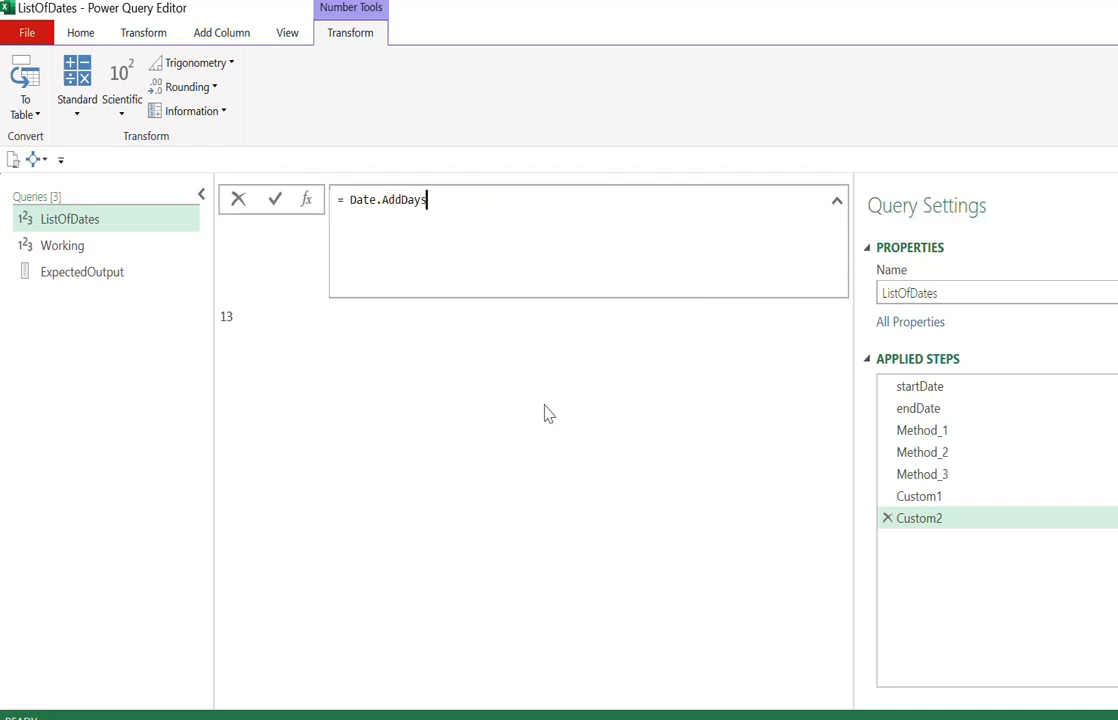
pyautogui.press('Return')
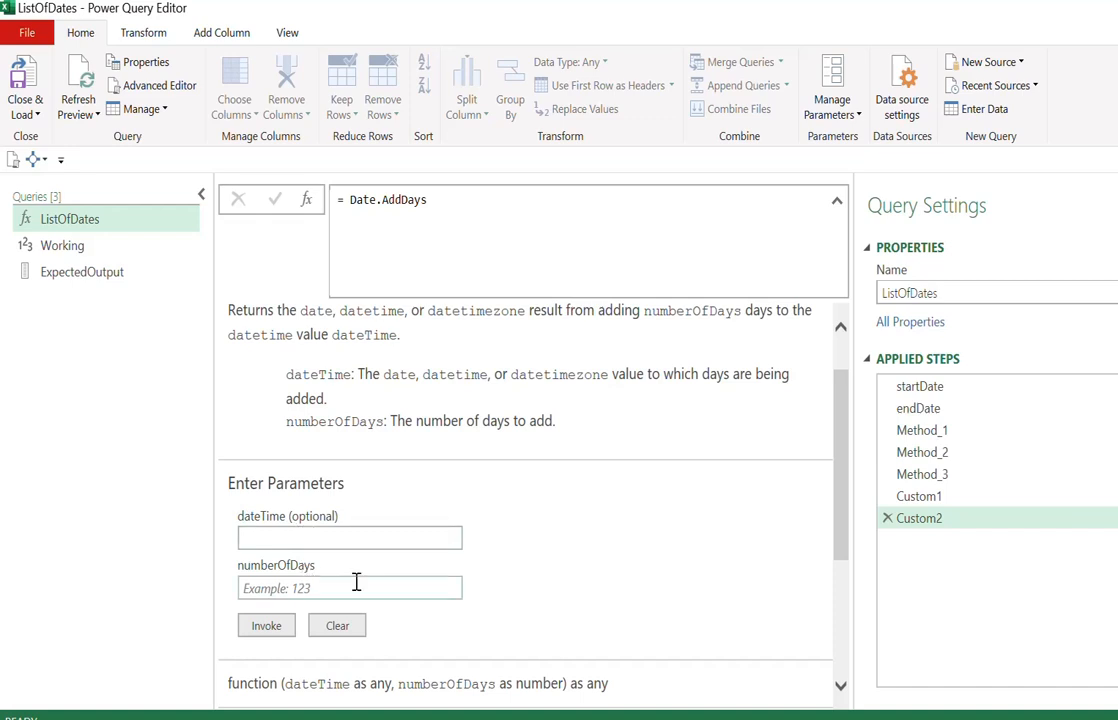
pyautogui.scroll(-3, 290, 560)
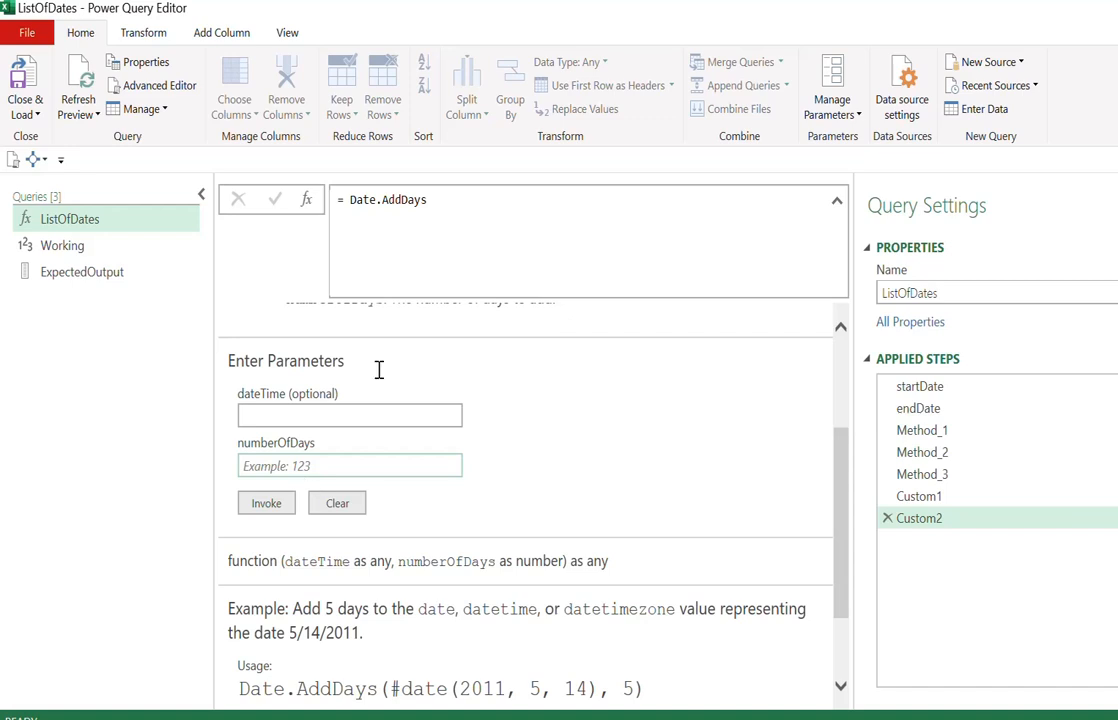
# Complete the Custom2 formula as Date.AddDays(startDate, 3) and check the result against Method_2's date list.
pyautogui.click(462, 225)
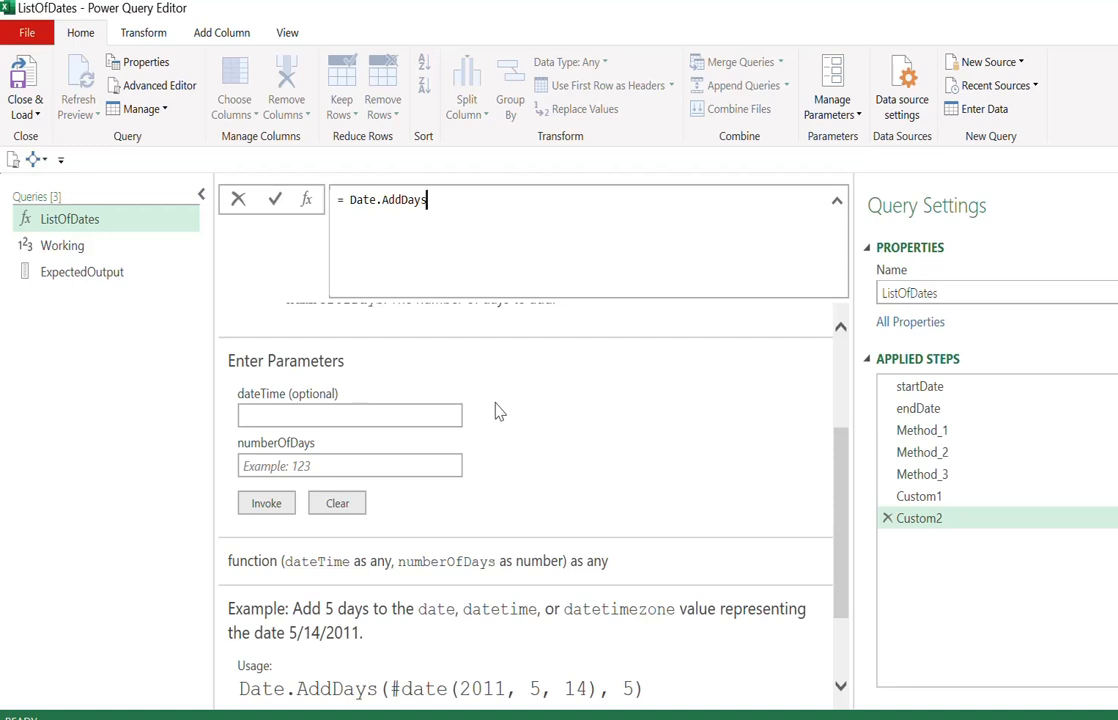
pyautogui.write('(')
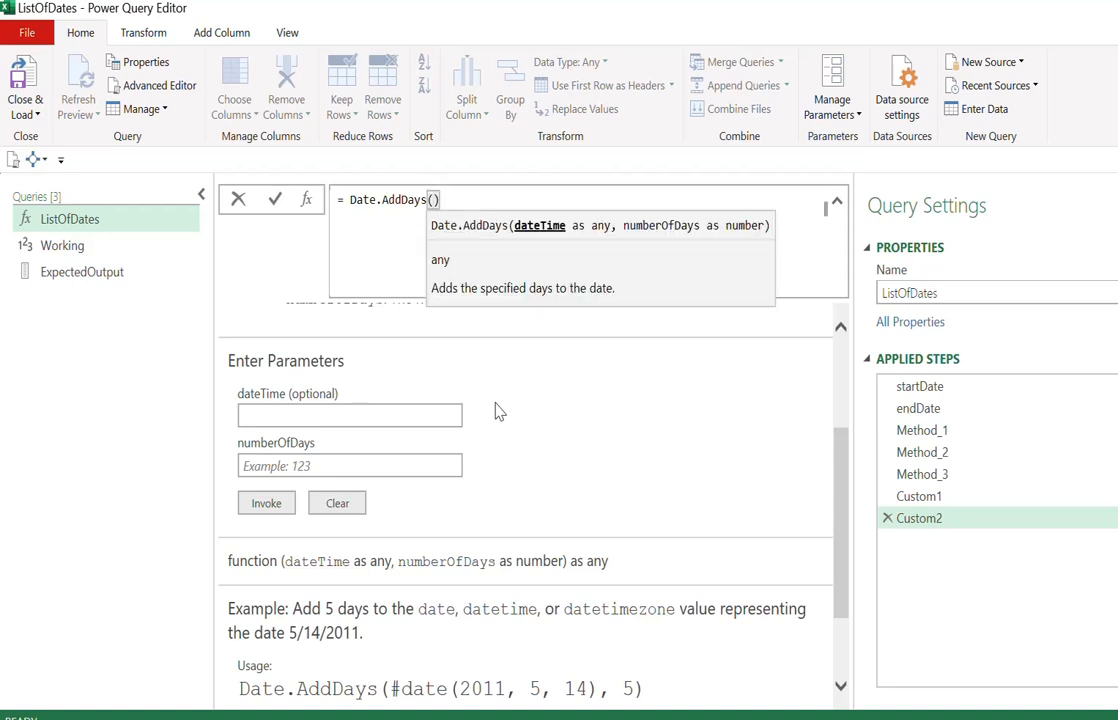
pyautogui.write('st')
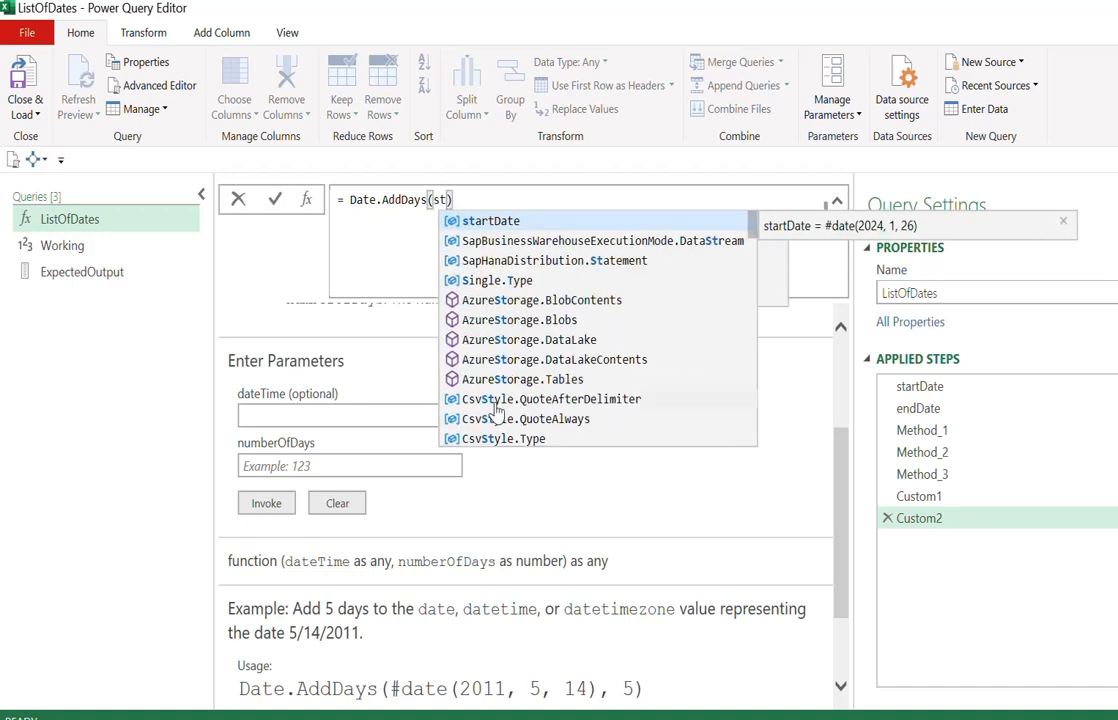
pyautogui.press('Tab')
pyautogui.write(', 3')
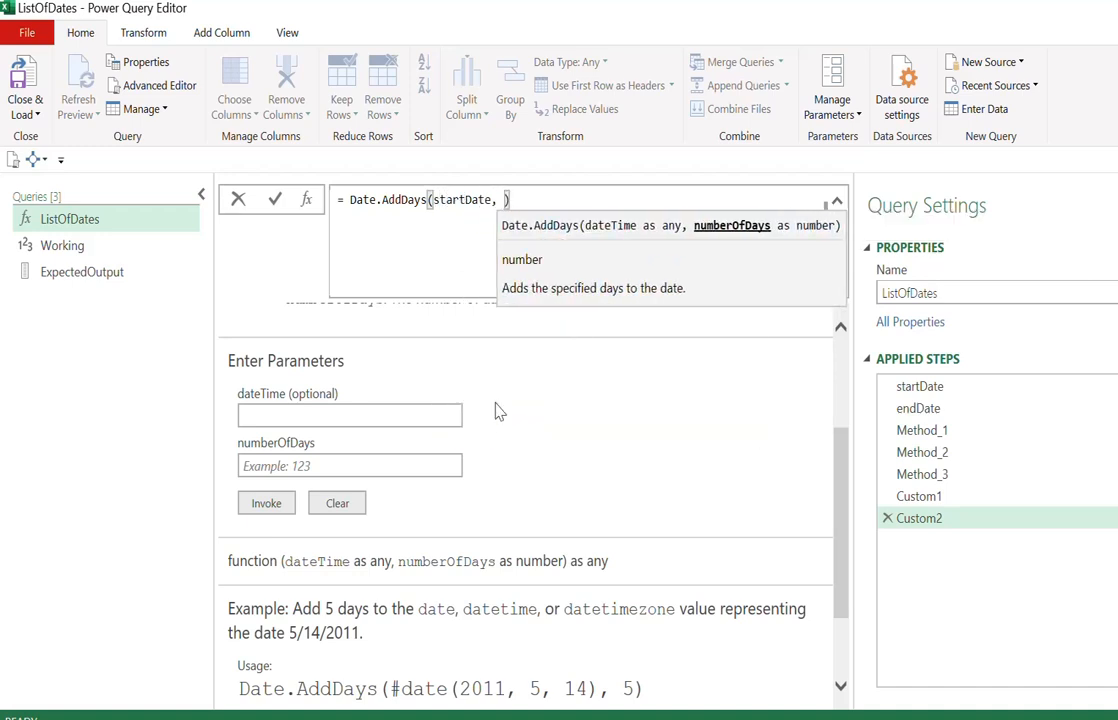
pyautogui.press('Return')
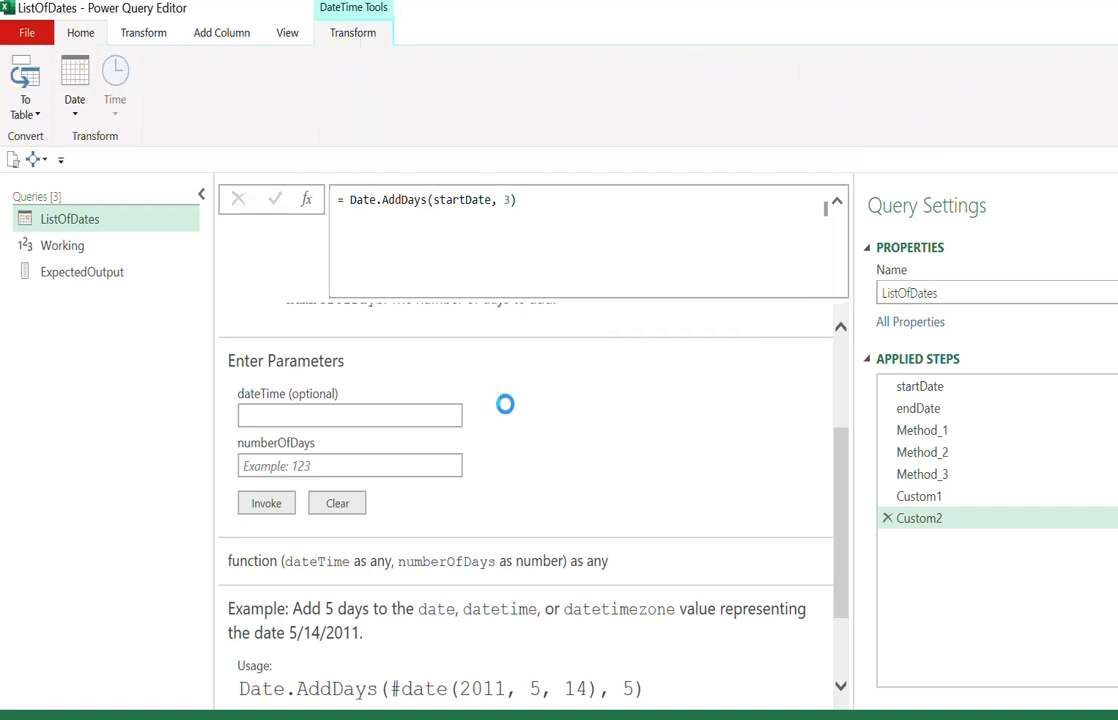
pyautogui.click(922, 452)
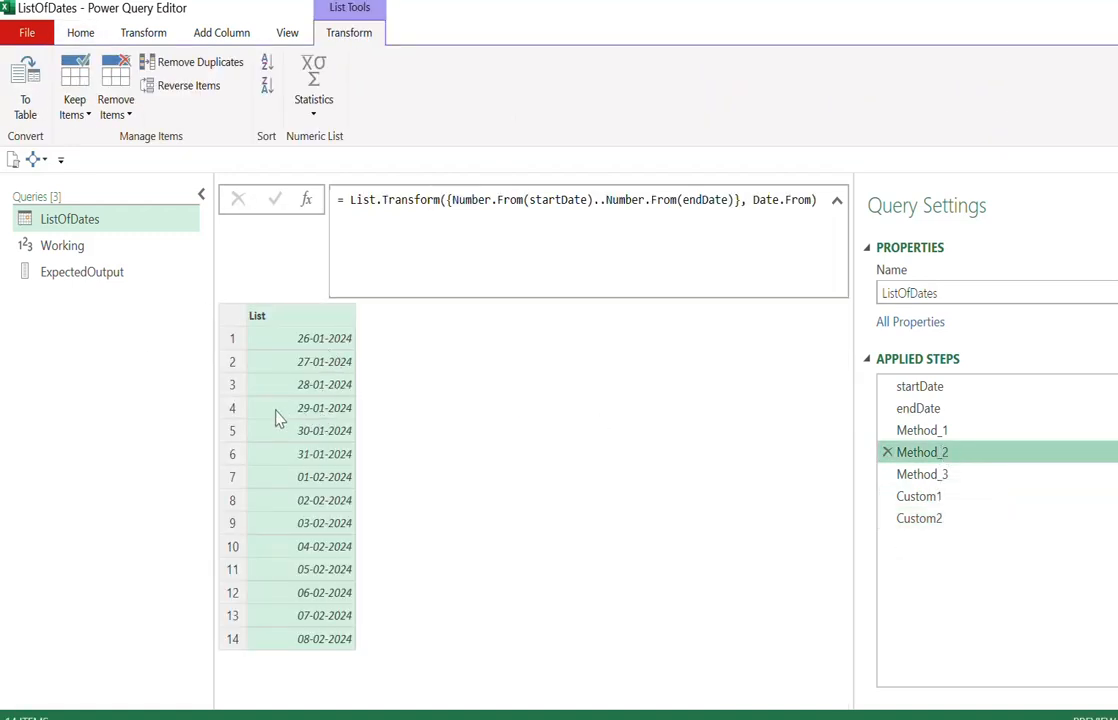
# Examine individual dates in Method_2's list, from the first item through the fourth and on to the last one.
pyautogui.click(311, 410)
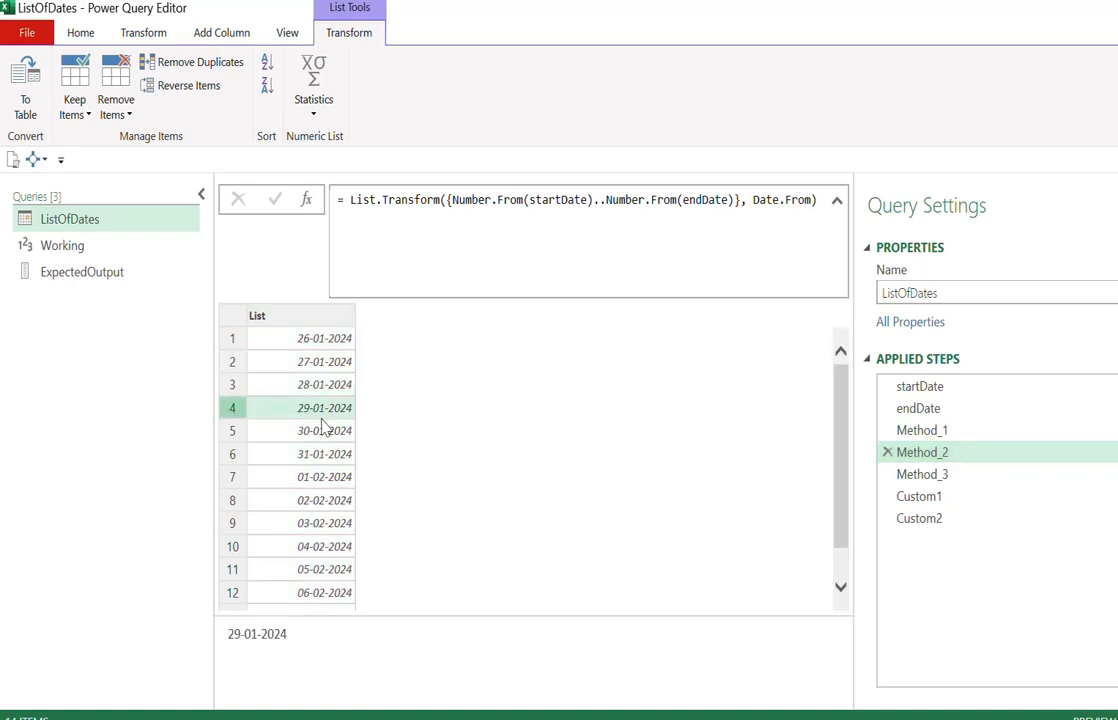
pyautogui.click(279, 341)
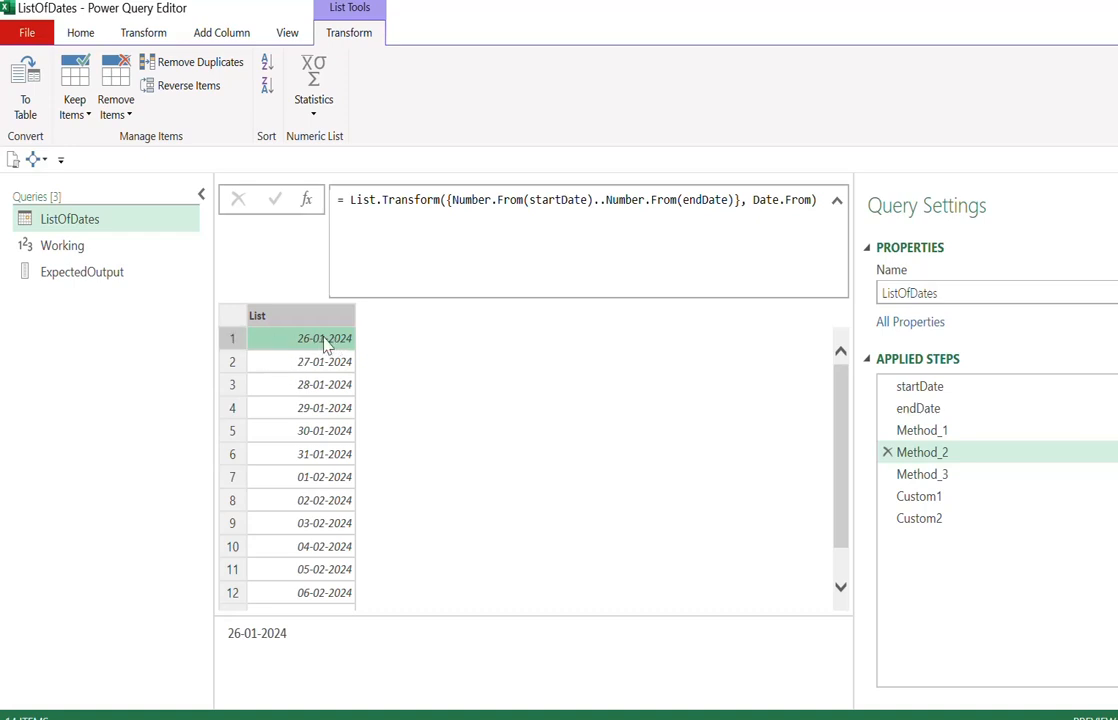
pyautogui.click(316, 370)
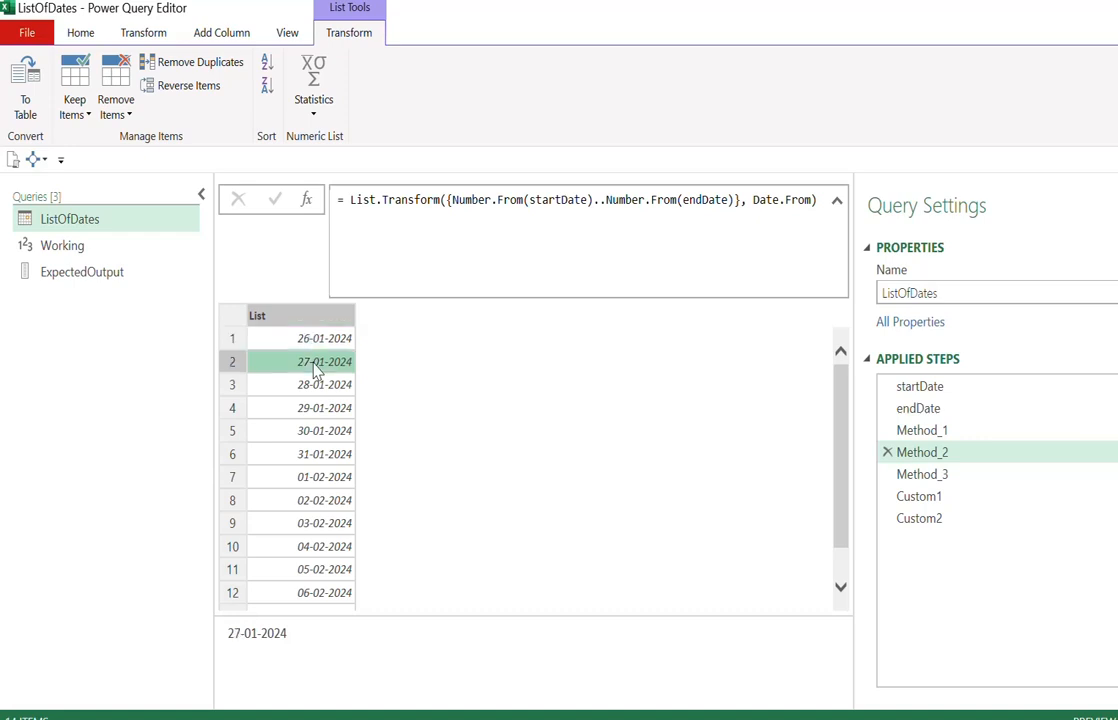
pyautogui.click(311, 390)
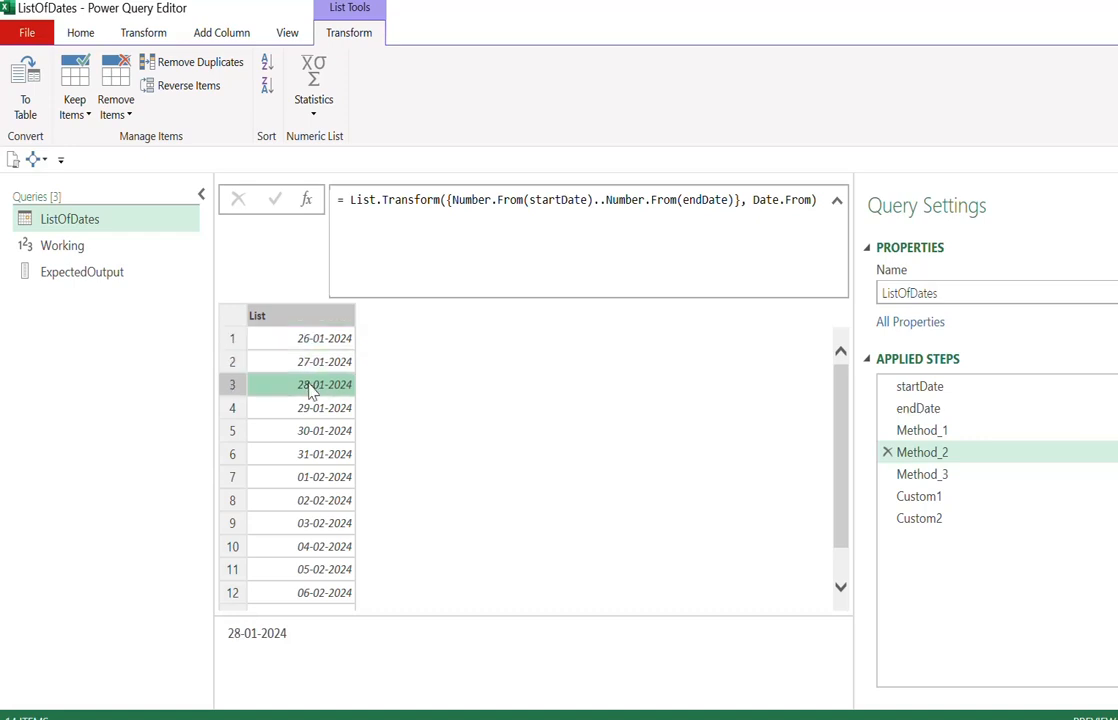
pyautogui.click(316, 410)
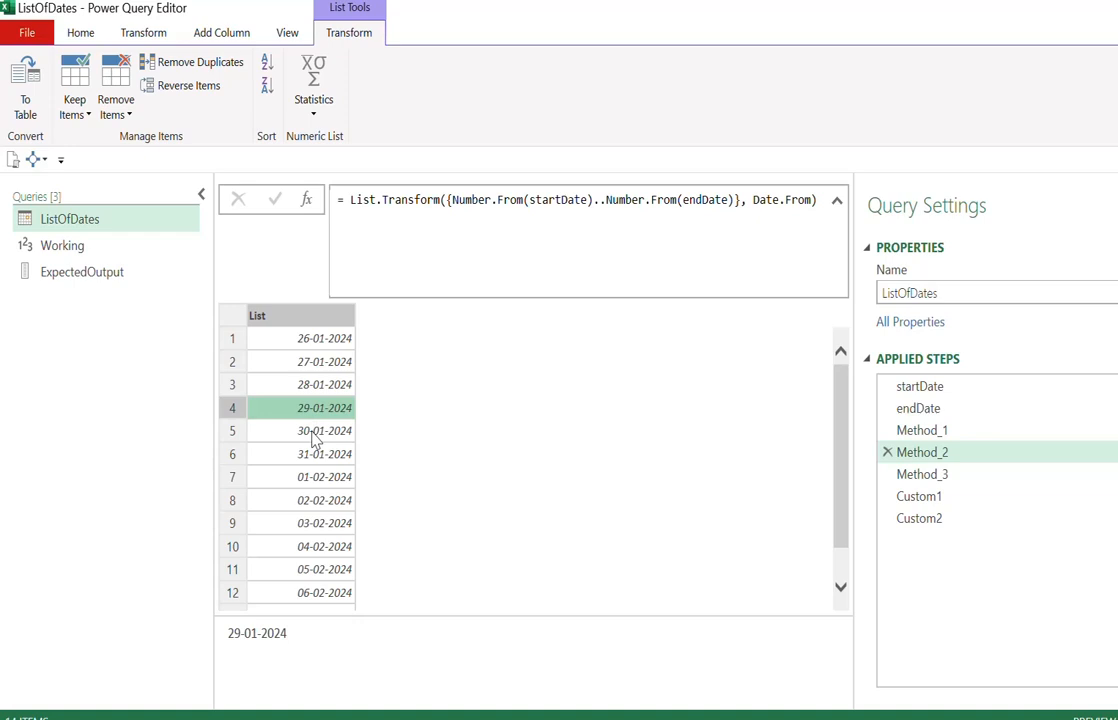
pyautogui.scroll(-1, 294, 525)
pyautogui.click(290, 600)
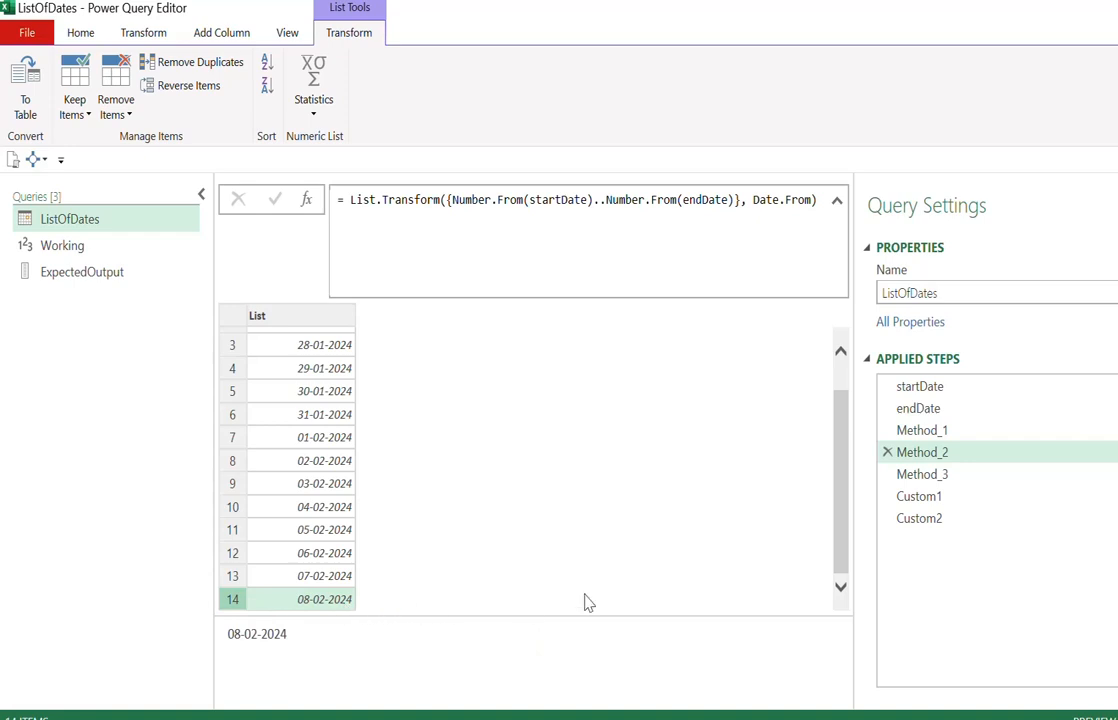
# Review the Date.AddDays formula in Custom2 and the Duration.Days formula in Custom1.
pyautogui.click(970, 519)
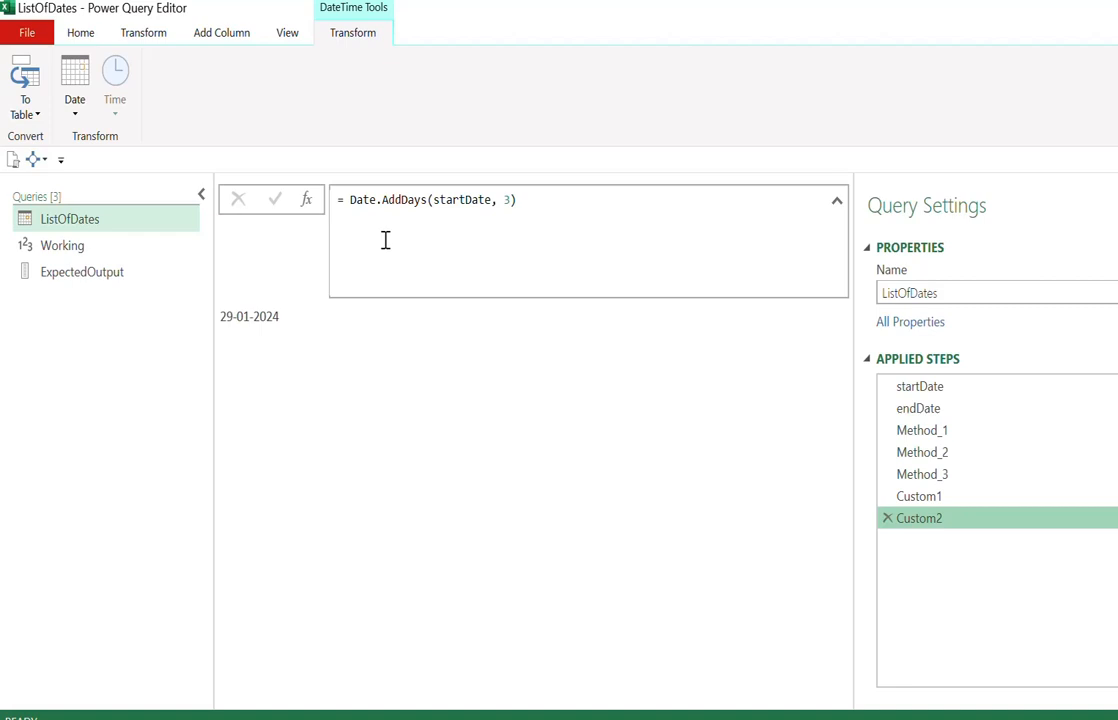
pyautogui.click(556, 217)
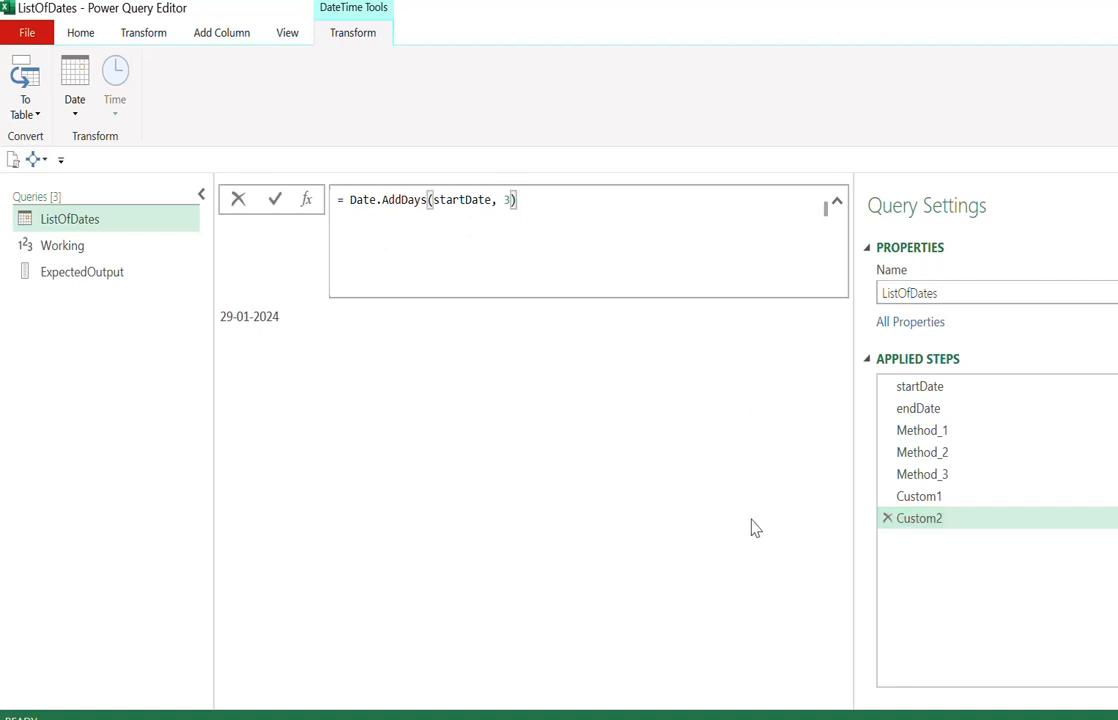
pyautogui.click(919, 500)
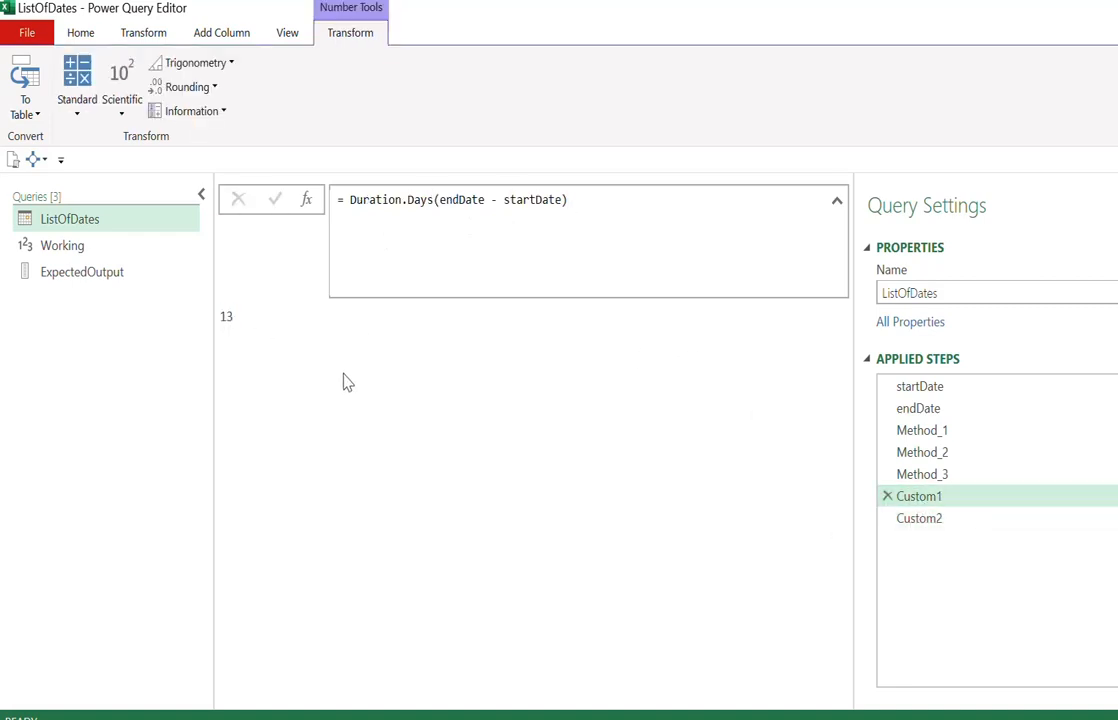
pyautogui.click(350, 200)
pyautogui.moveTo(350, 200); pyautogui.dragTo(579, 200)
pyautogui.press('Escape')
# Replace Custom2's formula with the number list {0..10}.
pyautogui.click(930, 519)
pyautogui.moveTo(518, 200); pyautogui.dragTo(350, 200)
pyautogui.write('{')
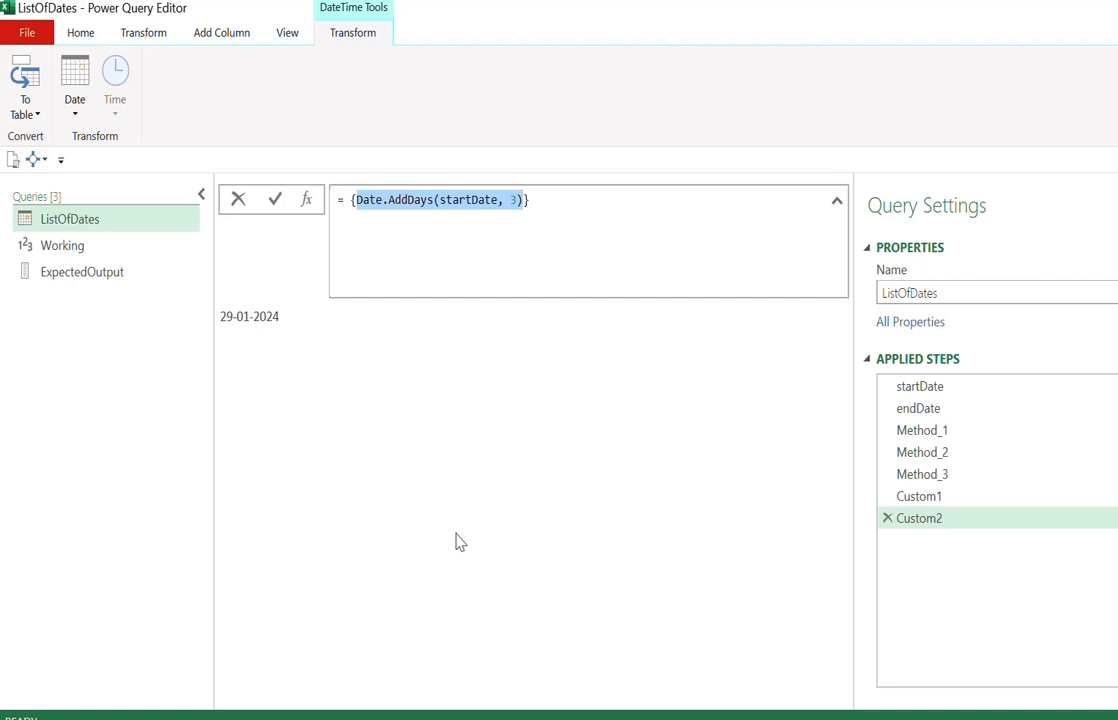
pyautogui.write('0..')
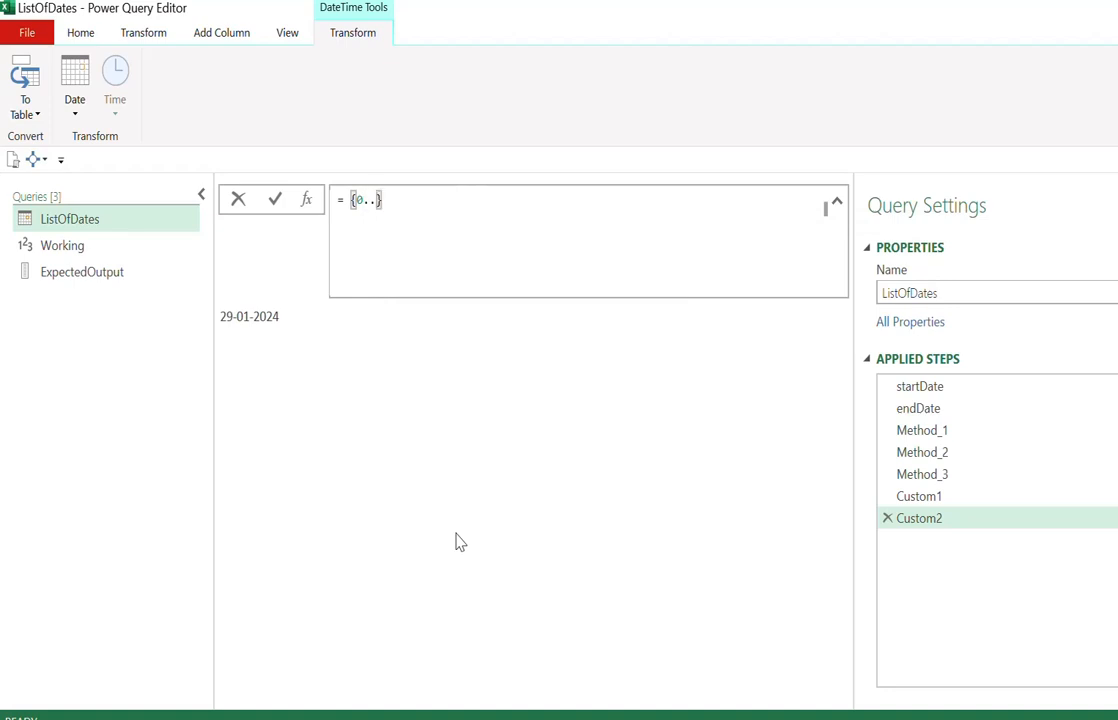
pyautogui.write('10')
pyautogui.press('Return')
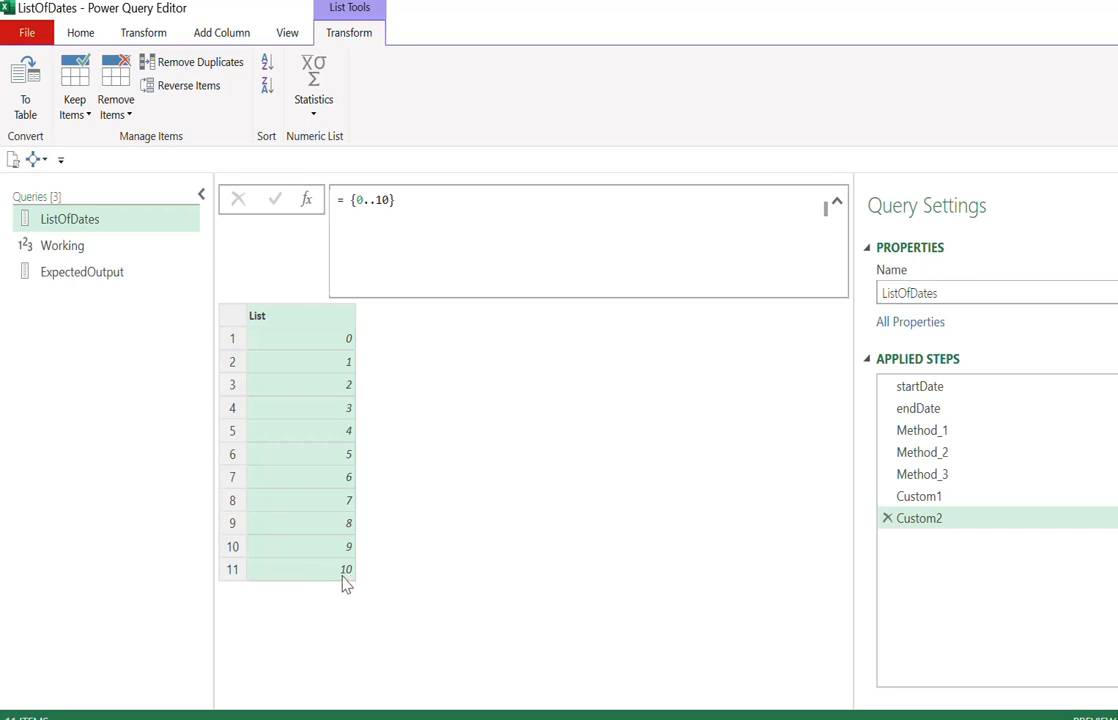
# Replace the upper bound 10 in Custom2's list with Duration.Days(endDate - startDate).
pyautogui.doubleClick(385, 200)
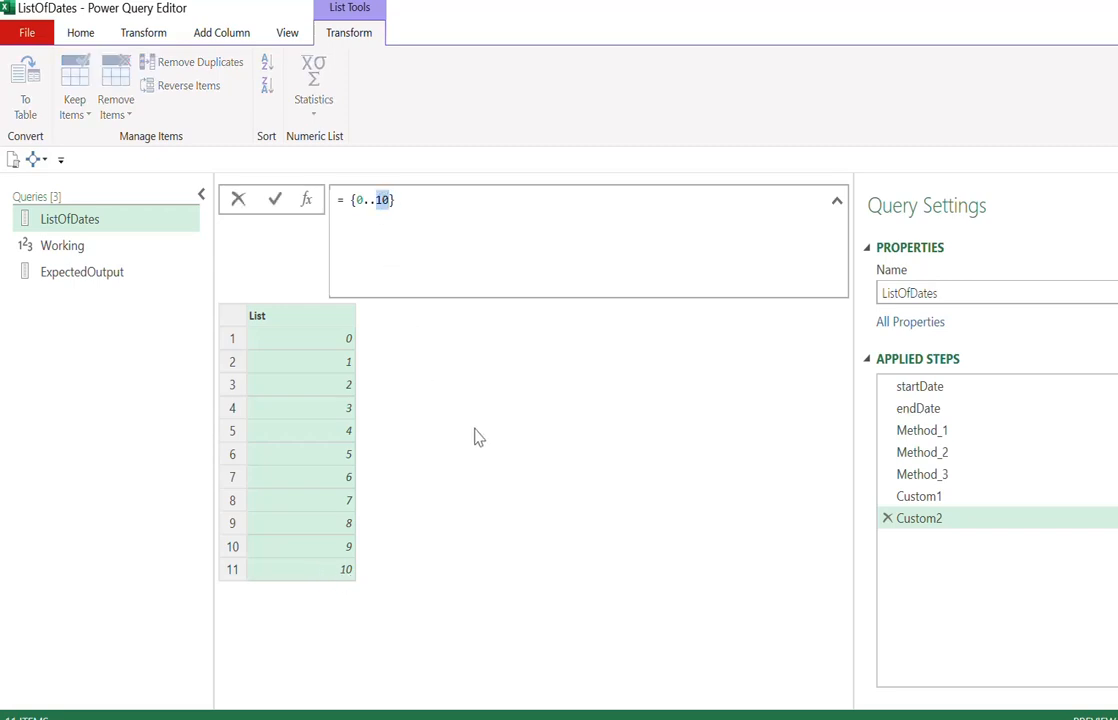
pyautogui.write('dura')
pyautogui.press('Tab')
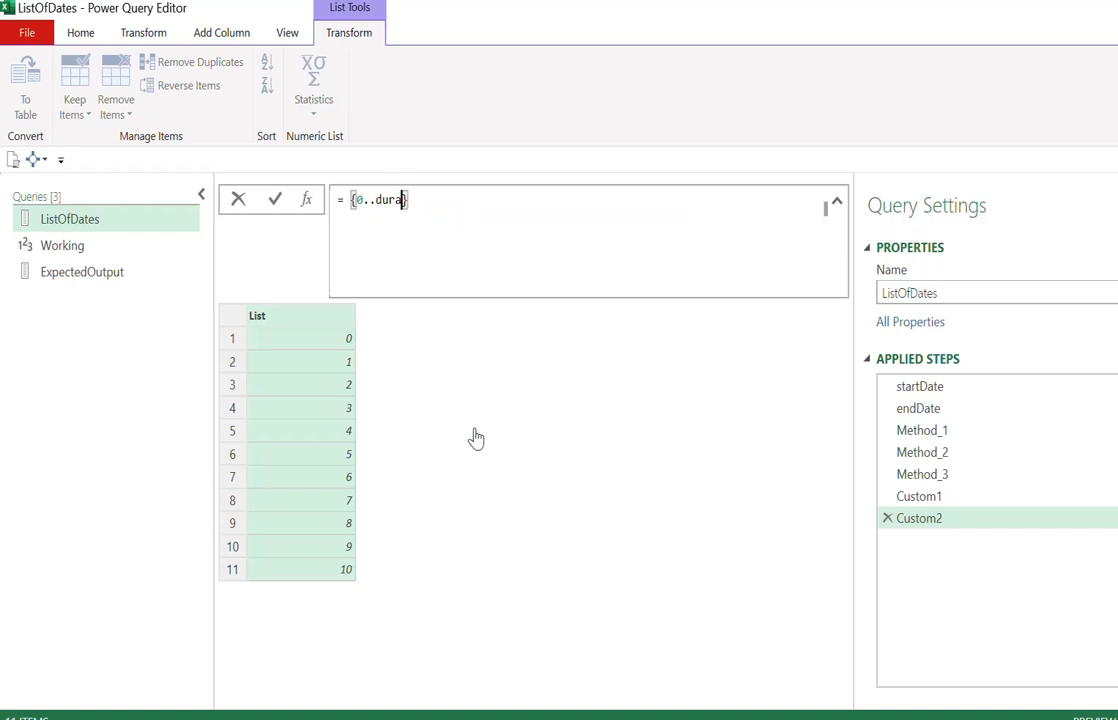
pyautogui.write('(')
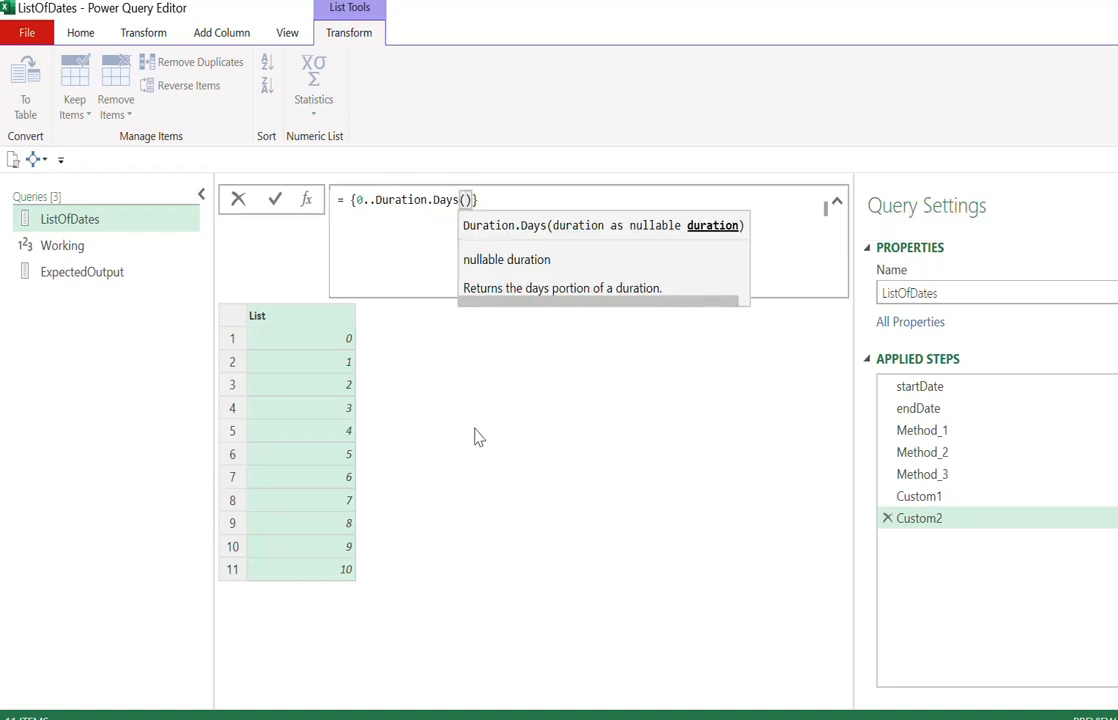
pyautogui.write('end')
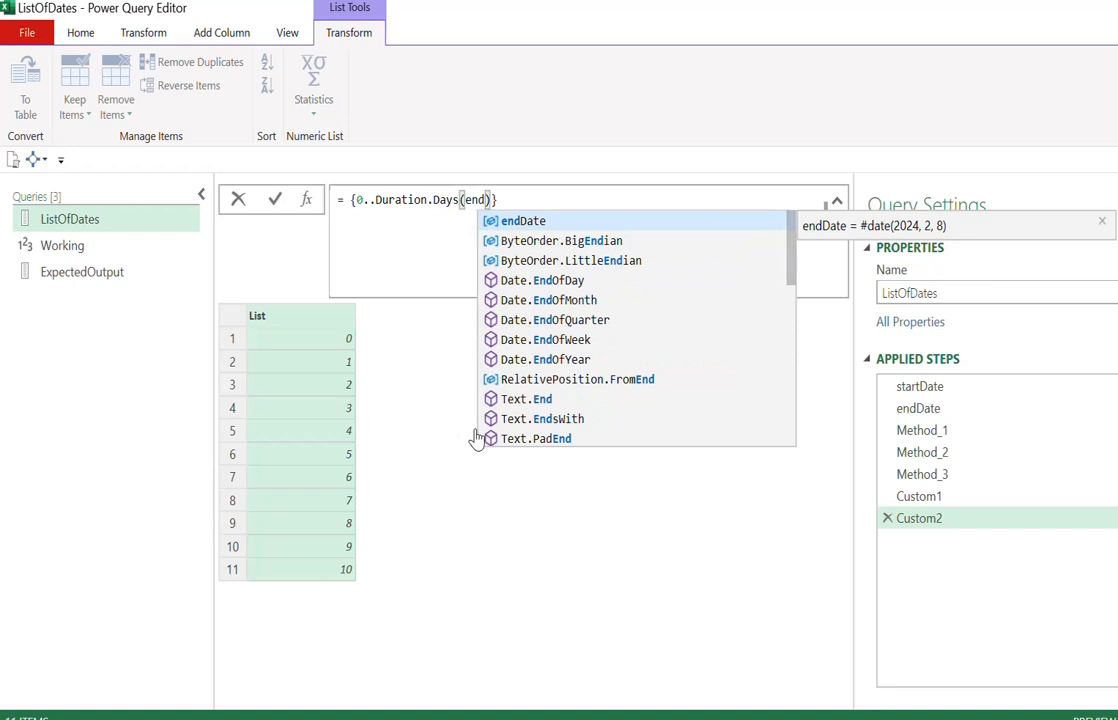
pyautogui.press('Tab')
pyautogui.write('- start')
pyautogui.press('Tab')
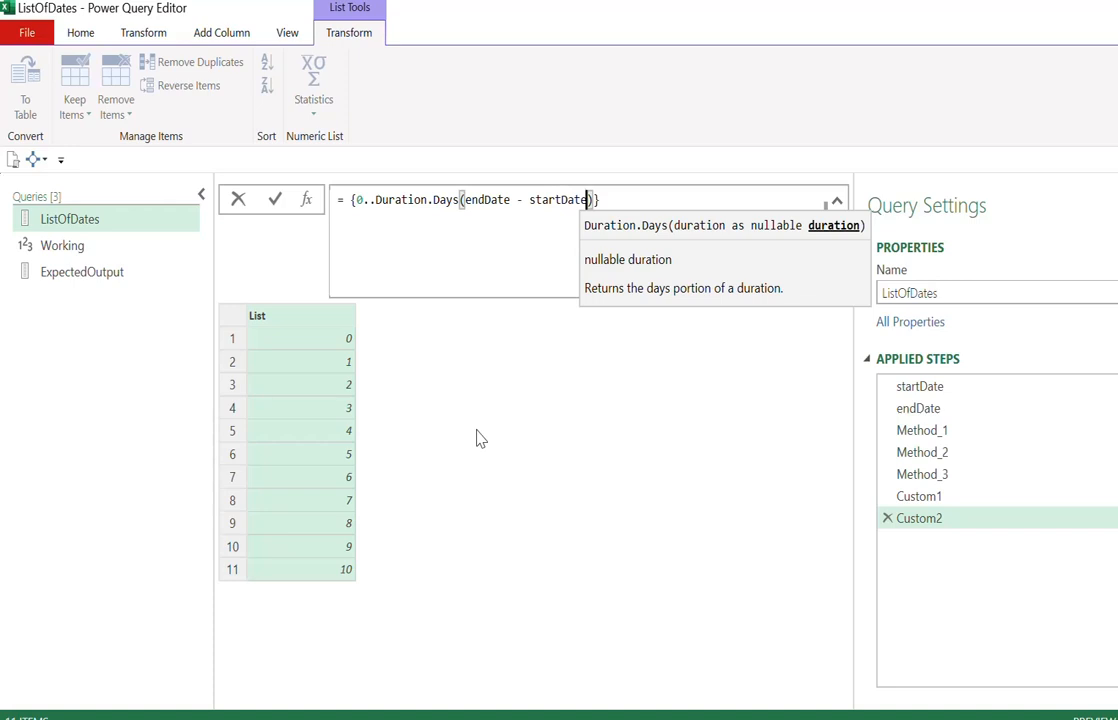
pyautogui.press('Return')
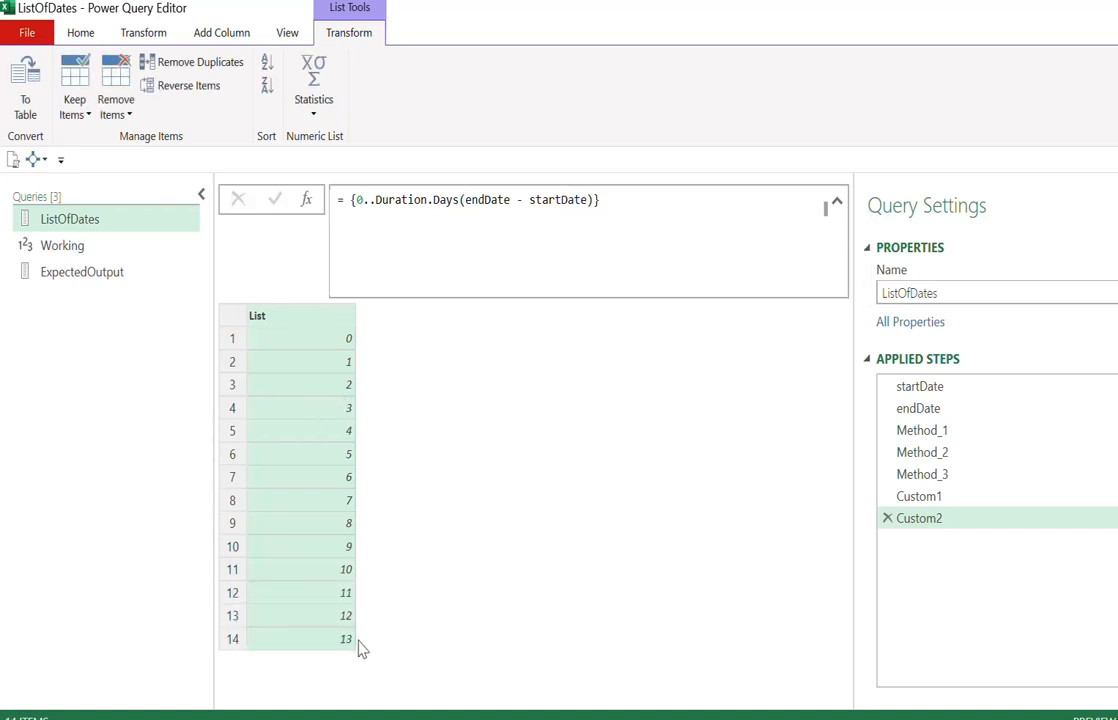
# Check the first and last items of Custom2's number list.
pyautogui.click(225, 343)
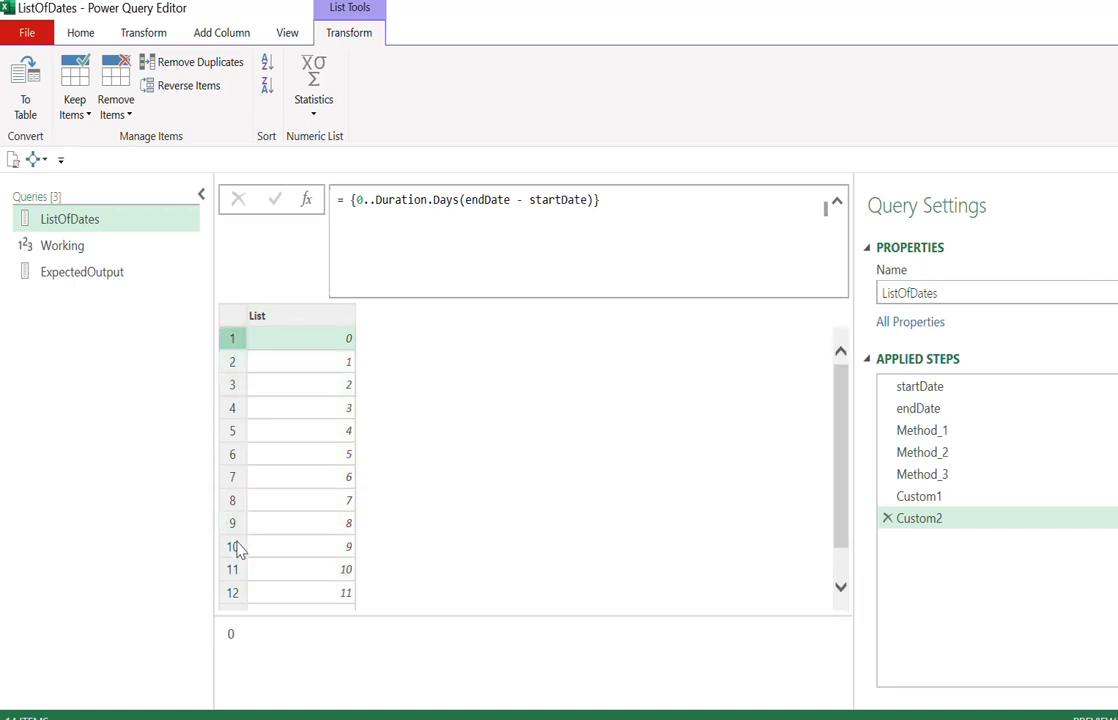
pyautogui.scroll(-1, 300, 520)
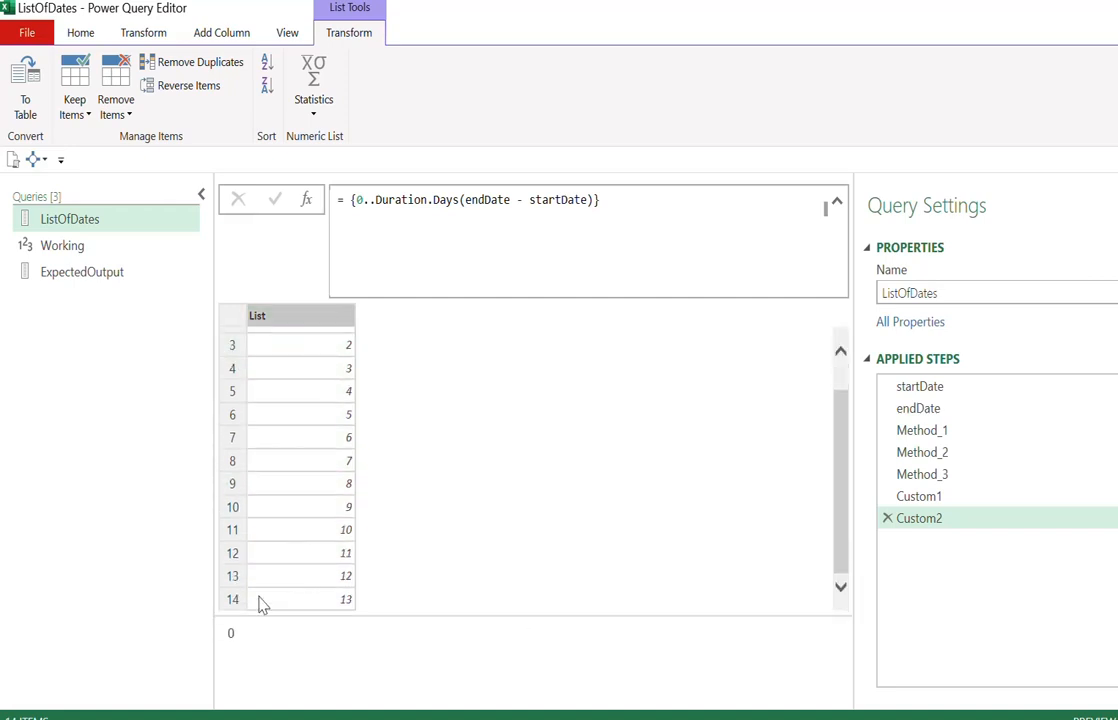
pyautogui.click(262, 600)
pyautogui.scroll(1, 250, 367)
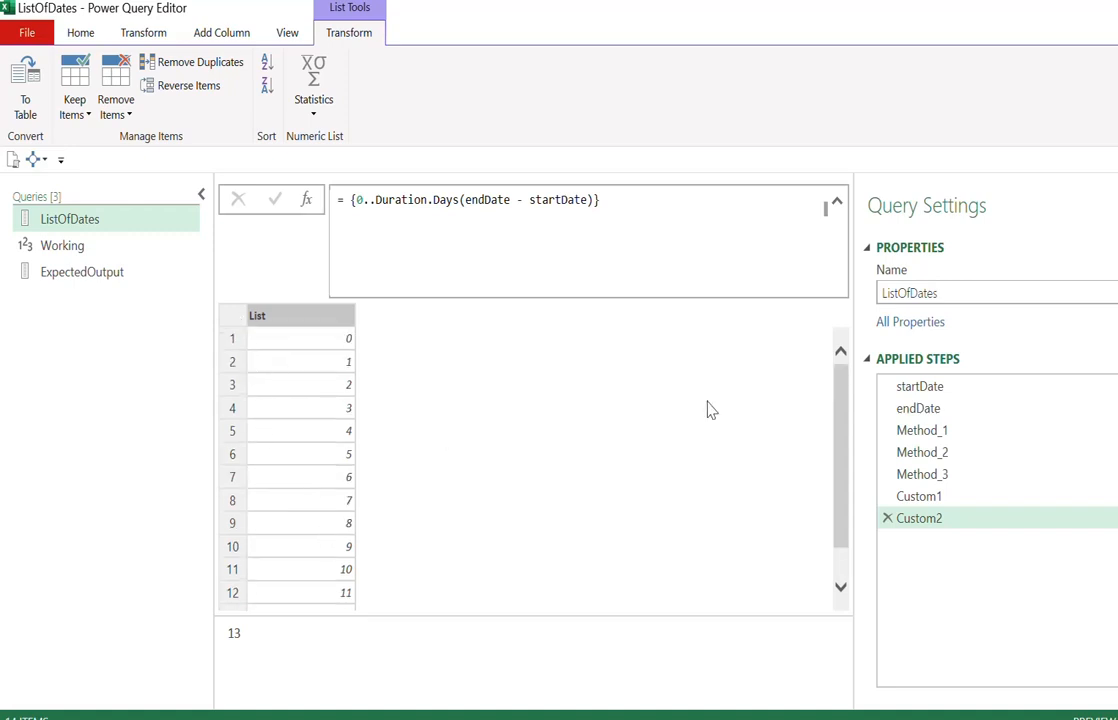
# Compare Custom2's number list with Method_1's dates, and review the Method_3, startDate and Custom1 steps.
pyautogui.click(836, 204)
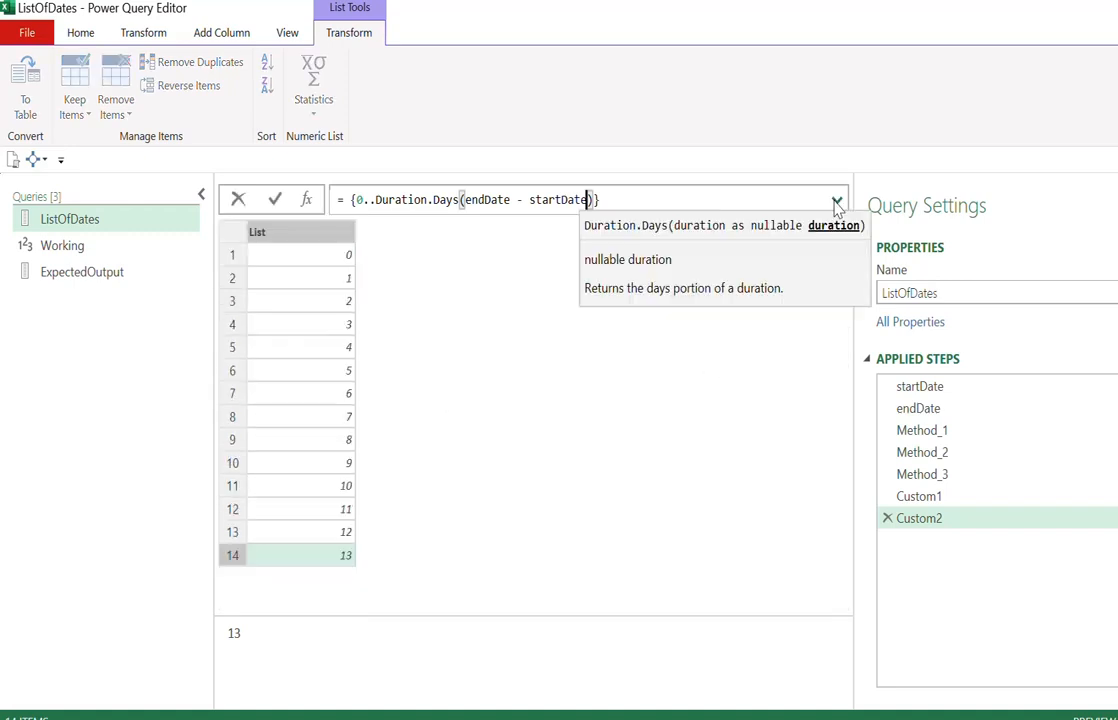
pyautogui.click(985, 432)
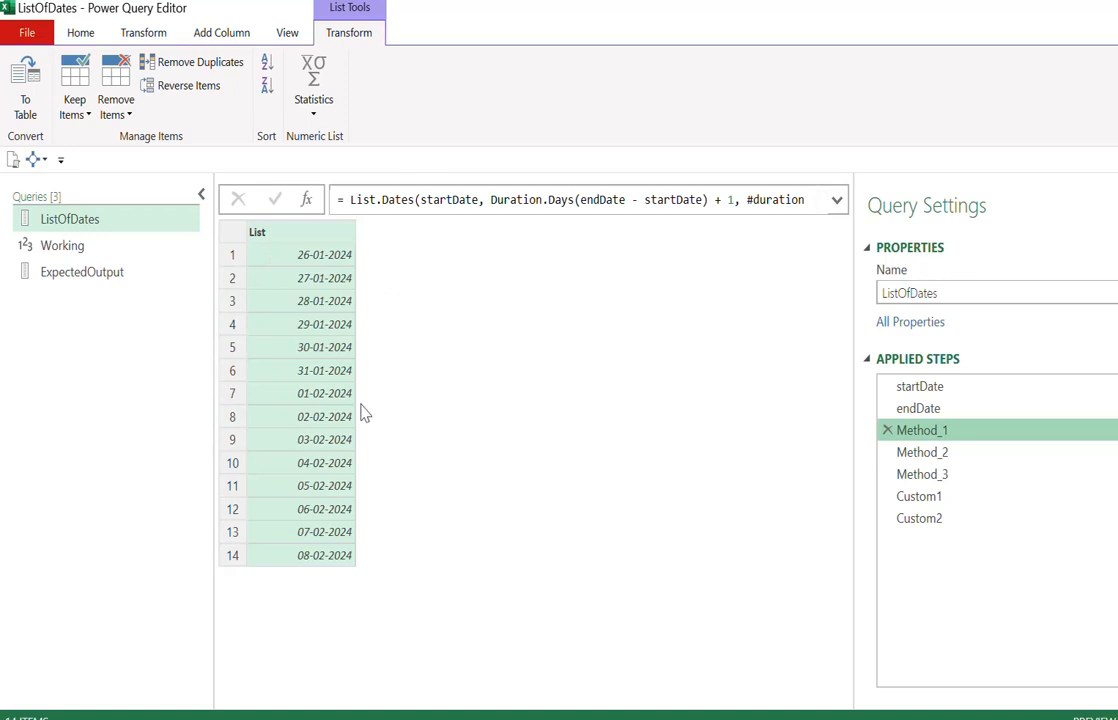
pyautogui.click(980, 474)
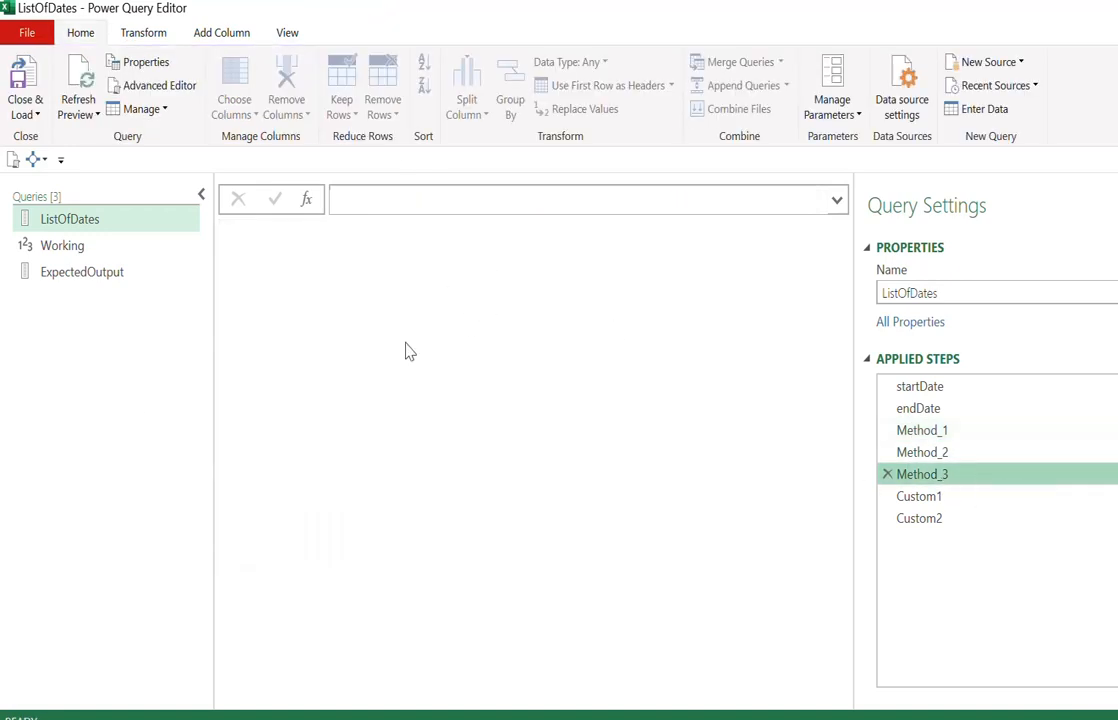
pyautogui.click(960, 518)
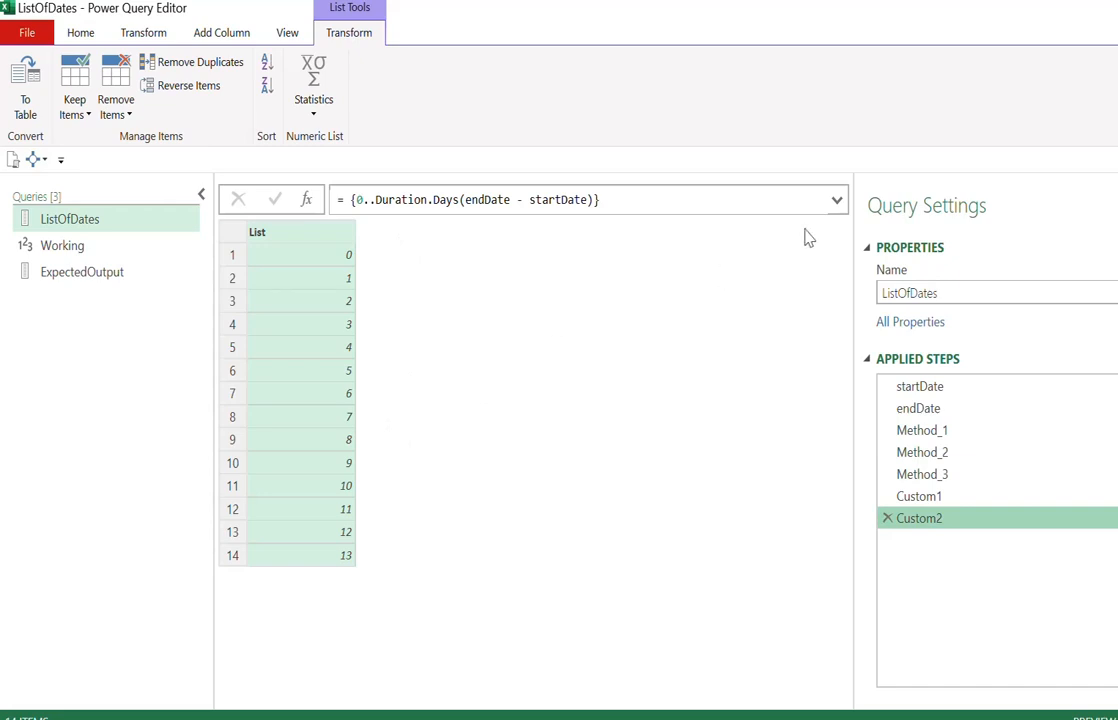
pyautogui.click(837, 200)
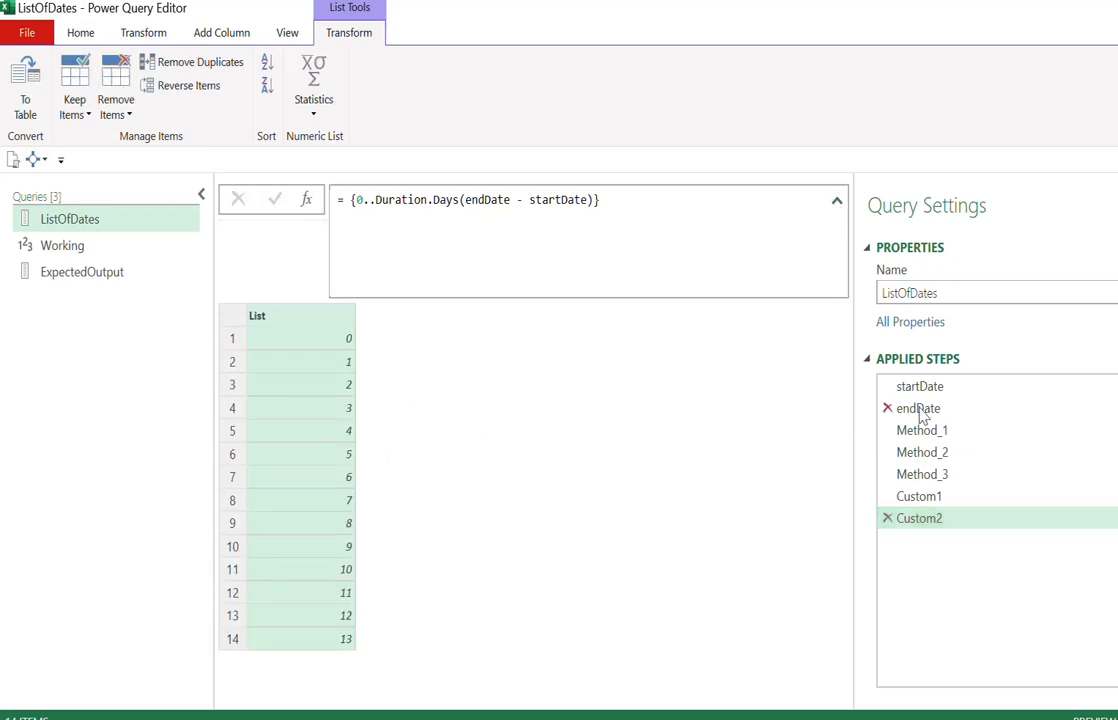
pyautogui.click(941, 388)
pyautogui.click(952, 502)
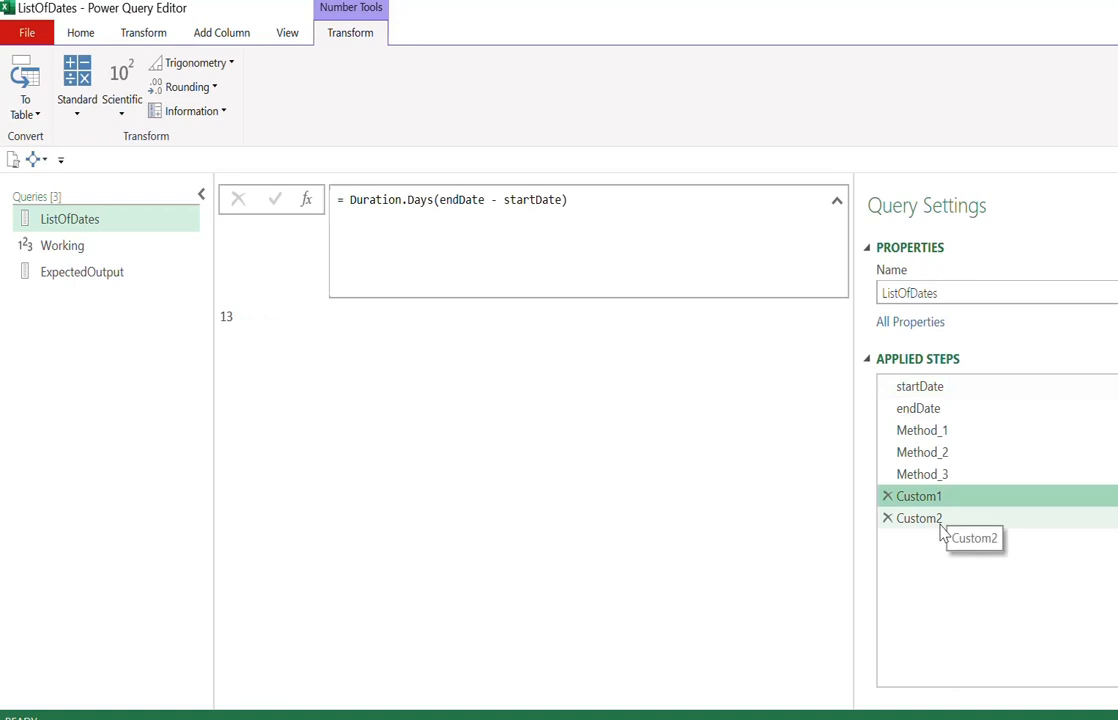
pyautogui.click(944, 522)
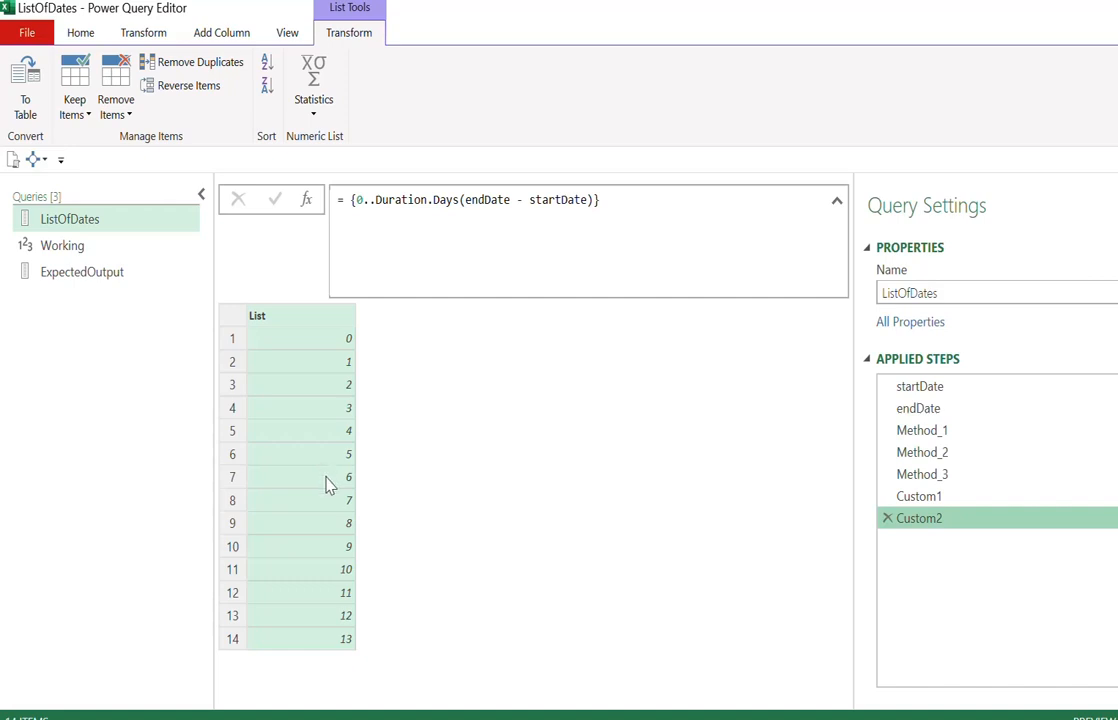
# Copy Custom2's formula {0..Duration.Days(endDate - startDate)} into the empty Method_3 step, and delete the Custom2 and Custom1 steps.
pyautogui.moveTo(620, 211); pyautogui.dragTo(336, 201)
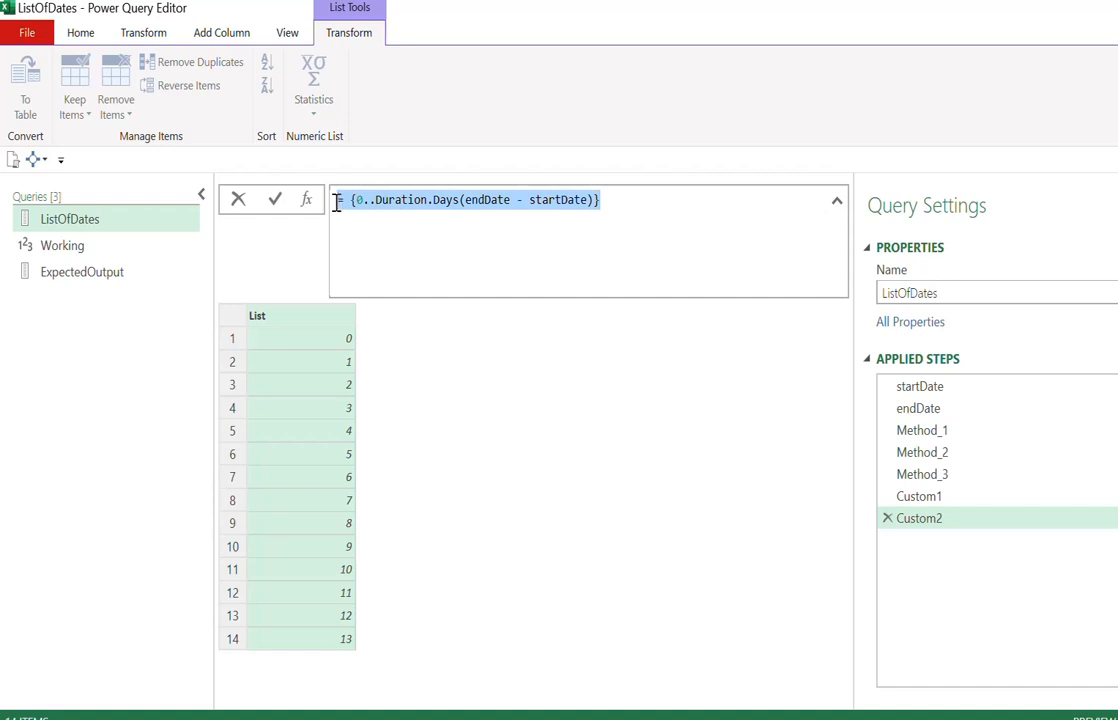
pyautogui.click(564, 414)
pyautogui.click(910, 476)
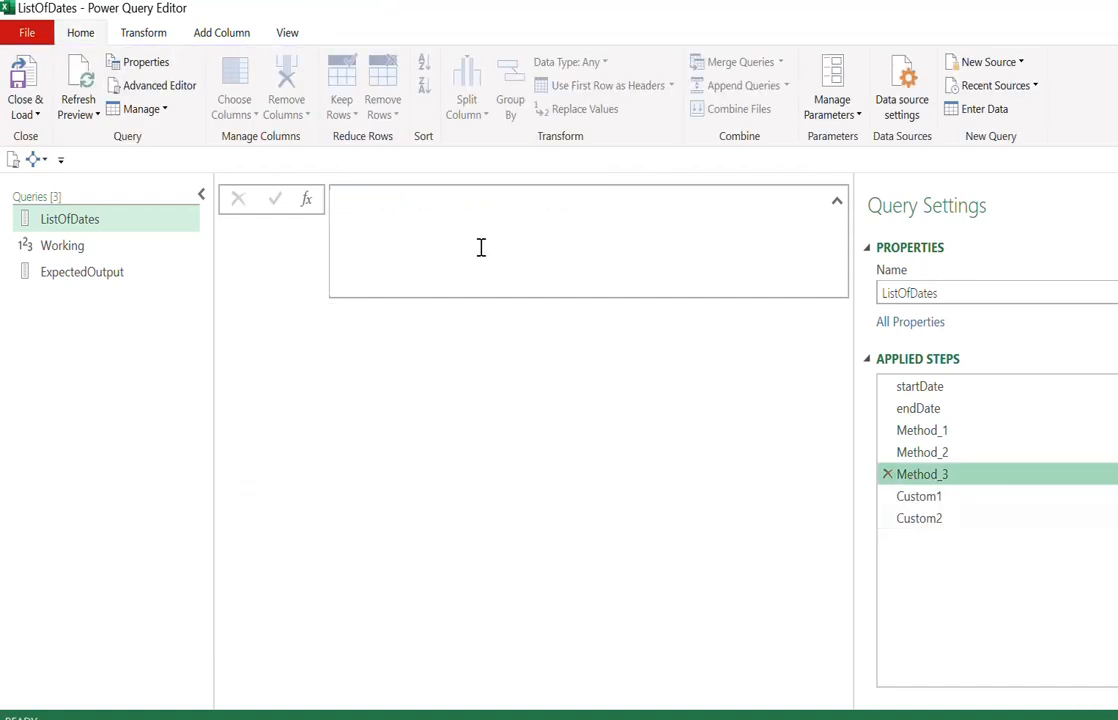
pyautogui.click(927, 522)
pyautogui.click(886, 519)
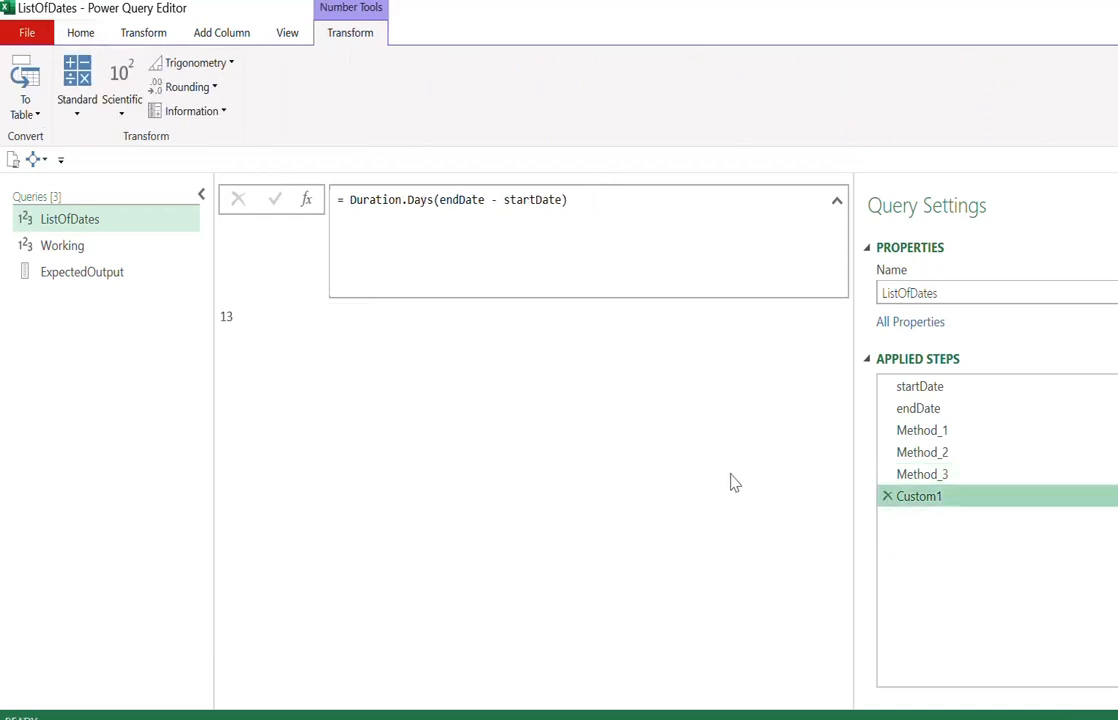
pyautogui.click(887, 498)
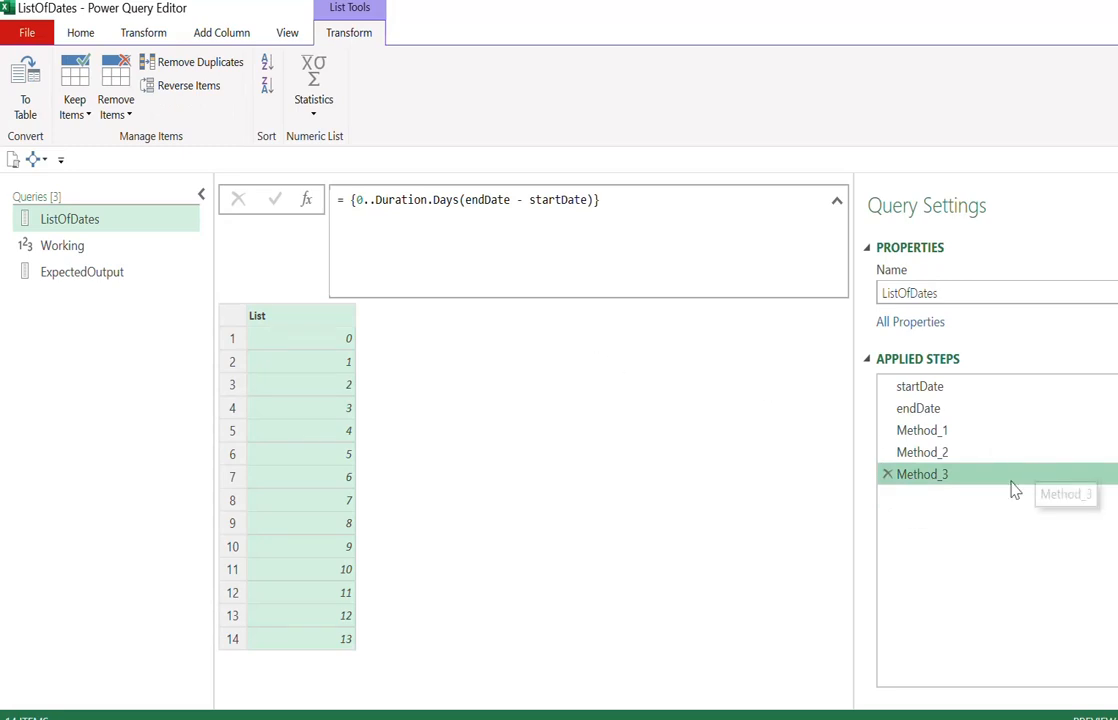
# Wrap Method_3's list {0..Duration.Days(endDate - startDate)} in List.Transform as its first argument.
pyautogui.click(343, 200)
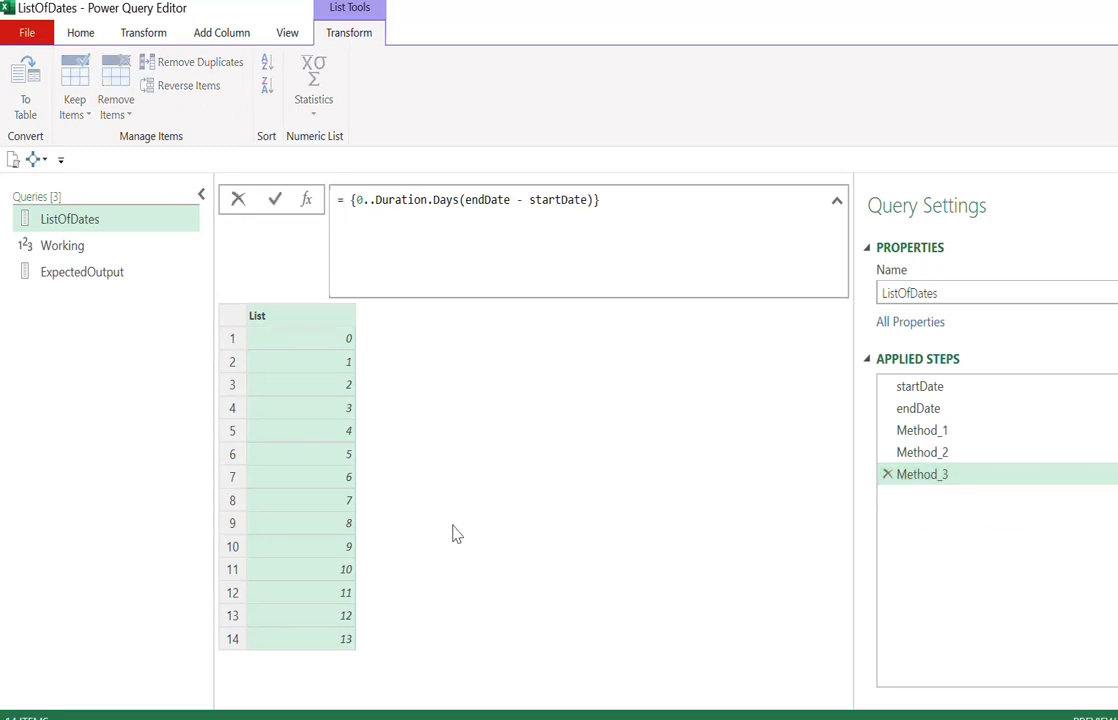
pyautogui.write('listra')
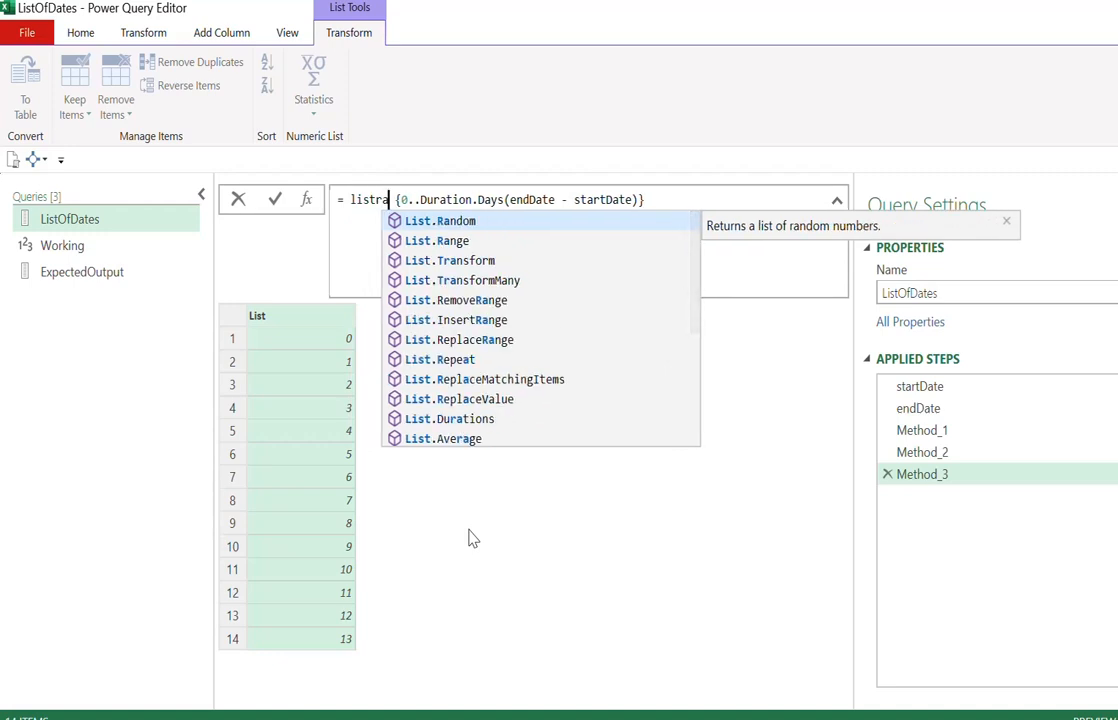
pyautogui.press('BackSpace')
pyautogui.write('ansf')
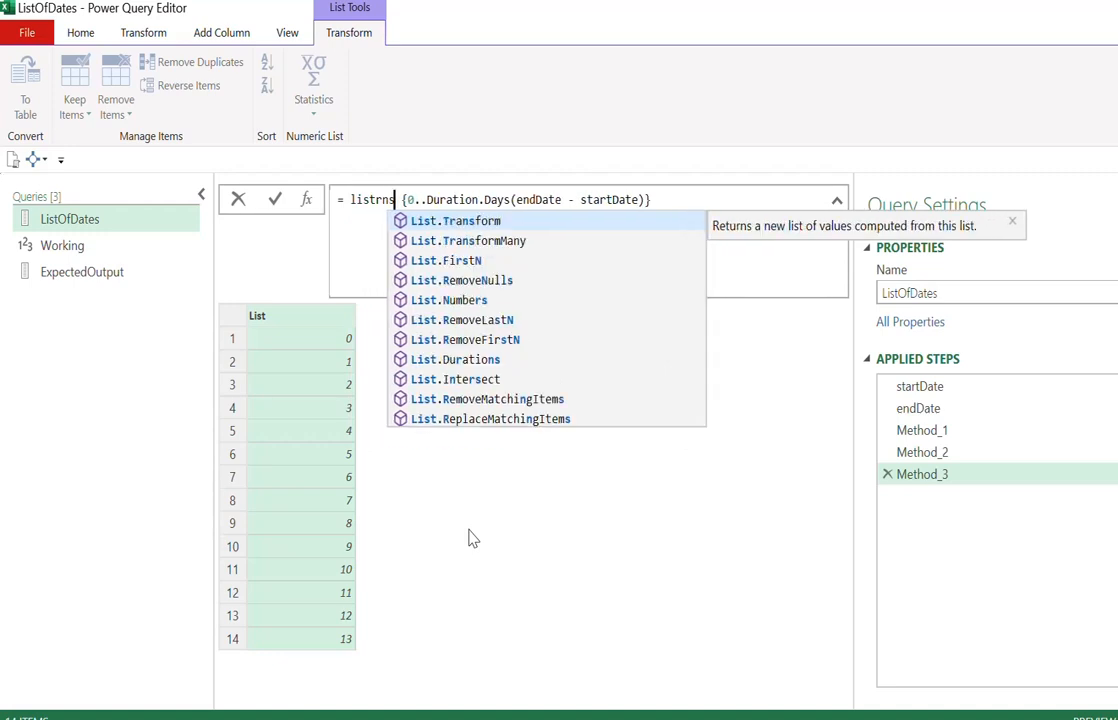
pyautogui.press('Tab')
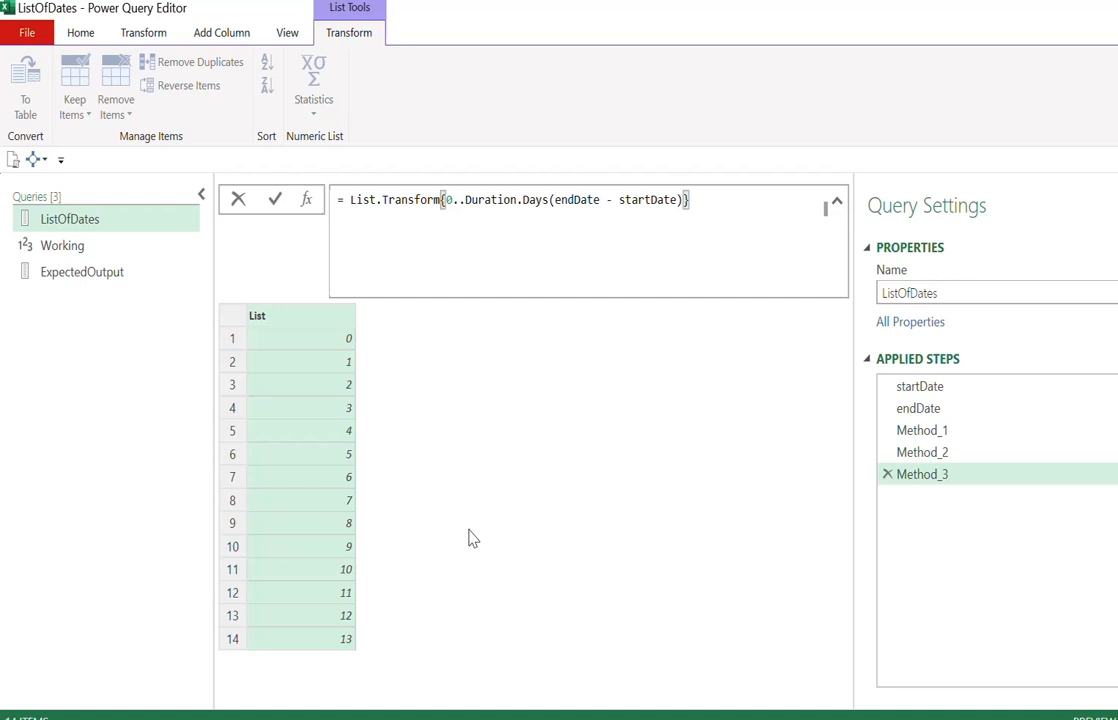
pyautogui.write('(')
pyautogui.click(719, 197)
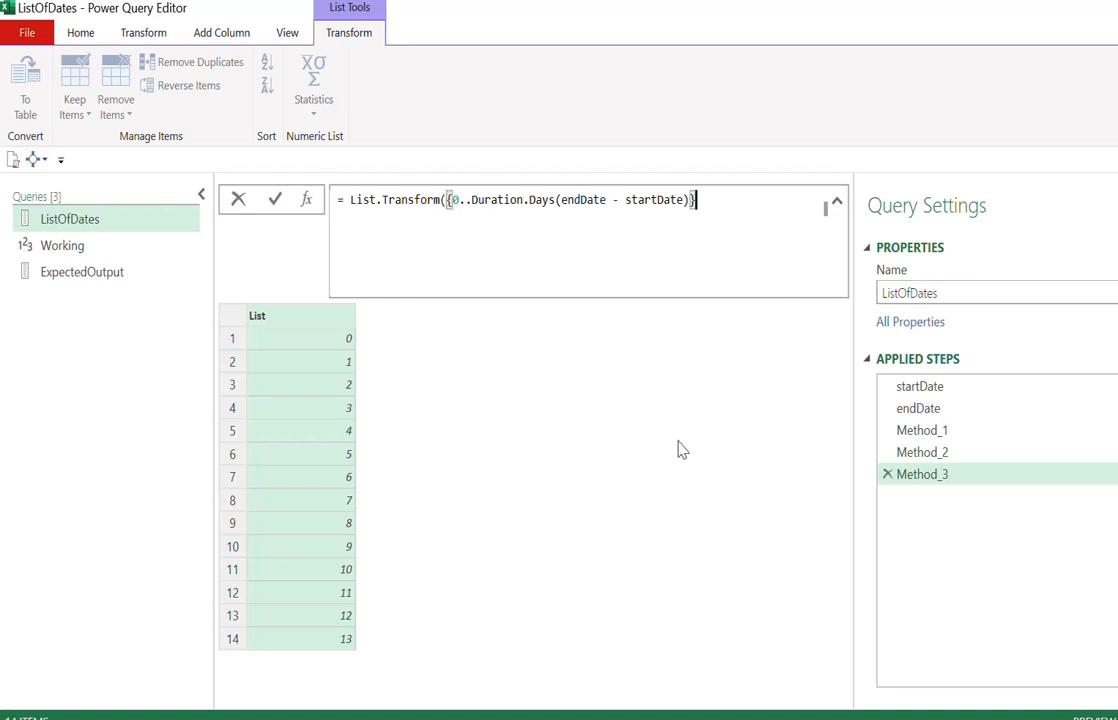
pyautogui.write(', ')
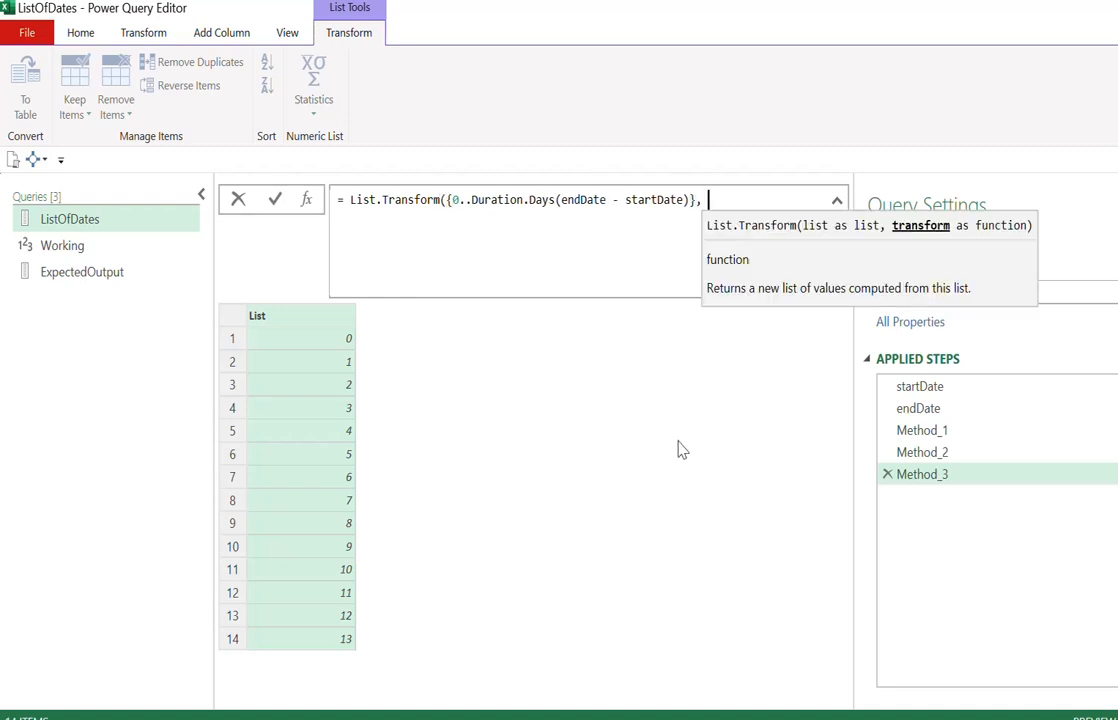
# Complete Method_3's List.Transform with the transformation each Date.AddDays(startDate, _) and commit the formula.
pyautogui.write('each')
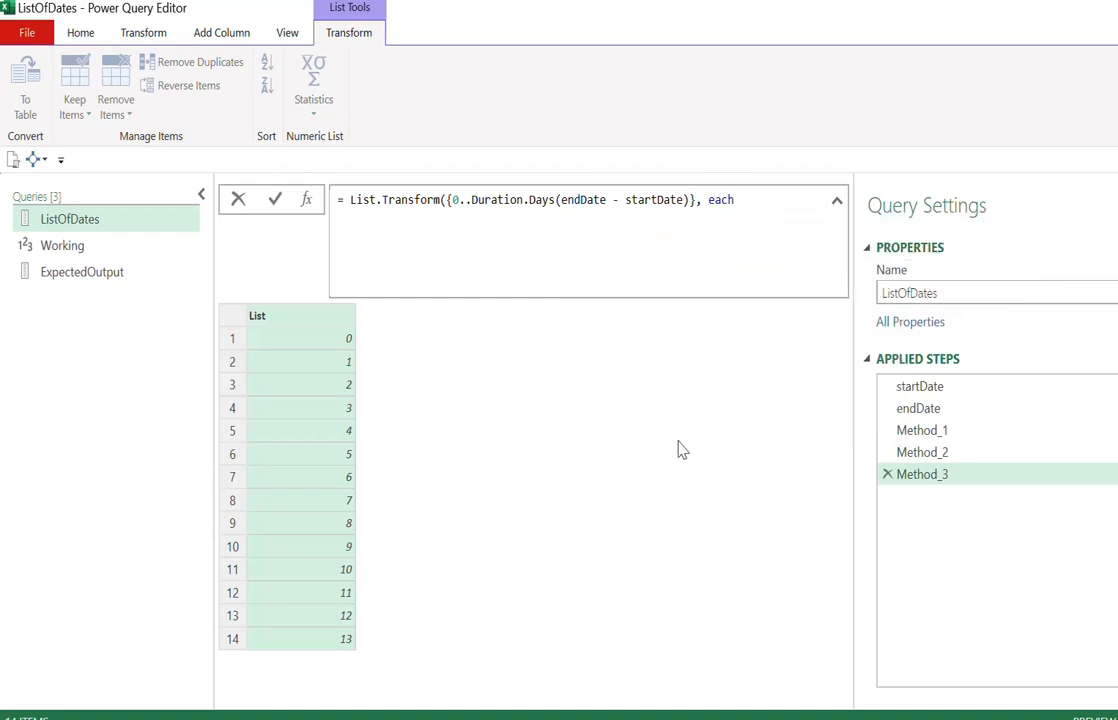
pyautogui.write(' datead')
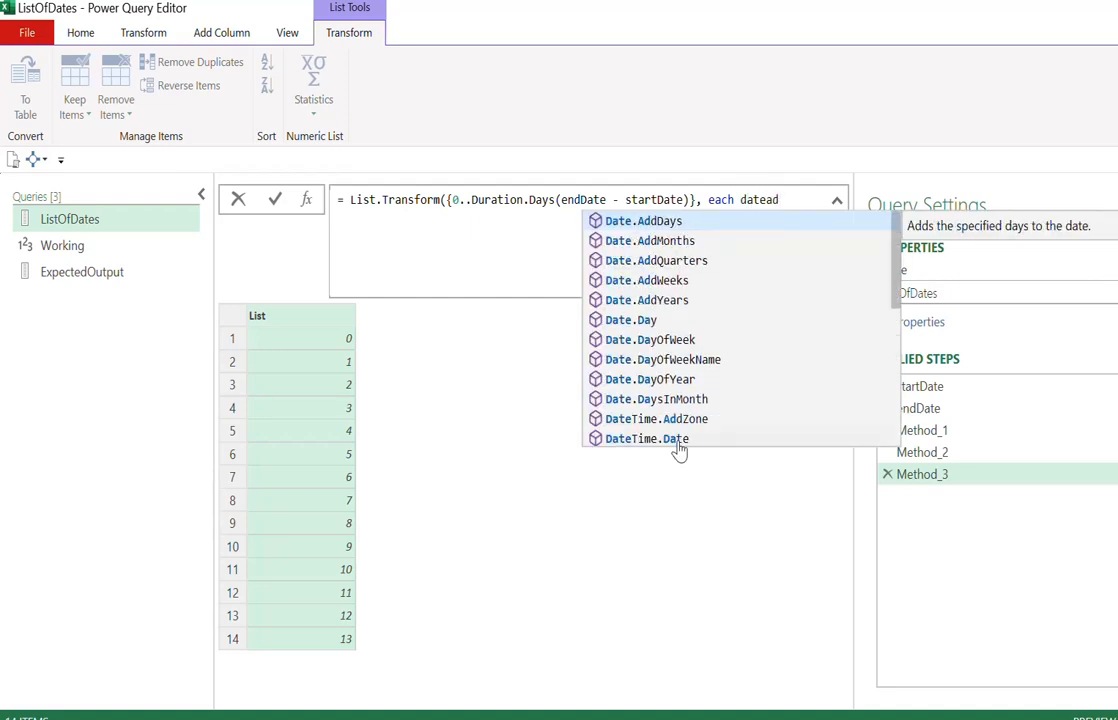
pyautogui.press('Tab')
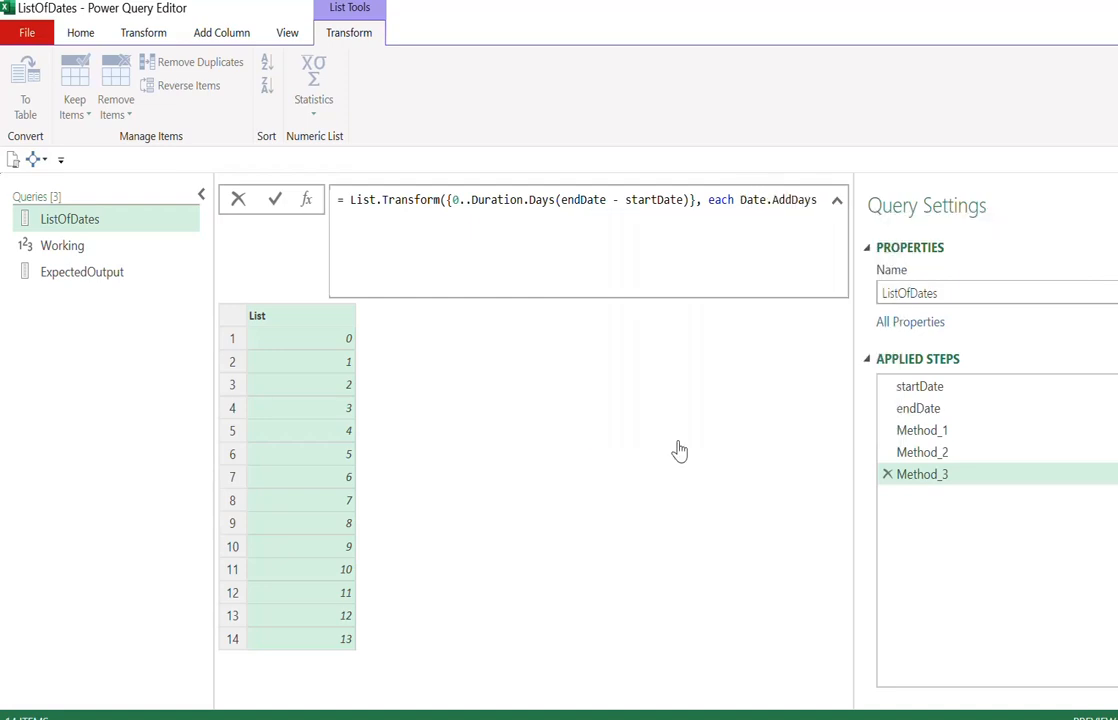
pyautogui.write('(')
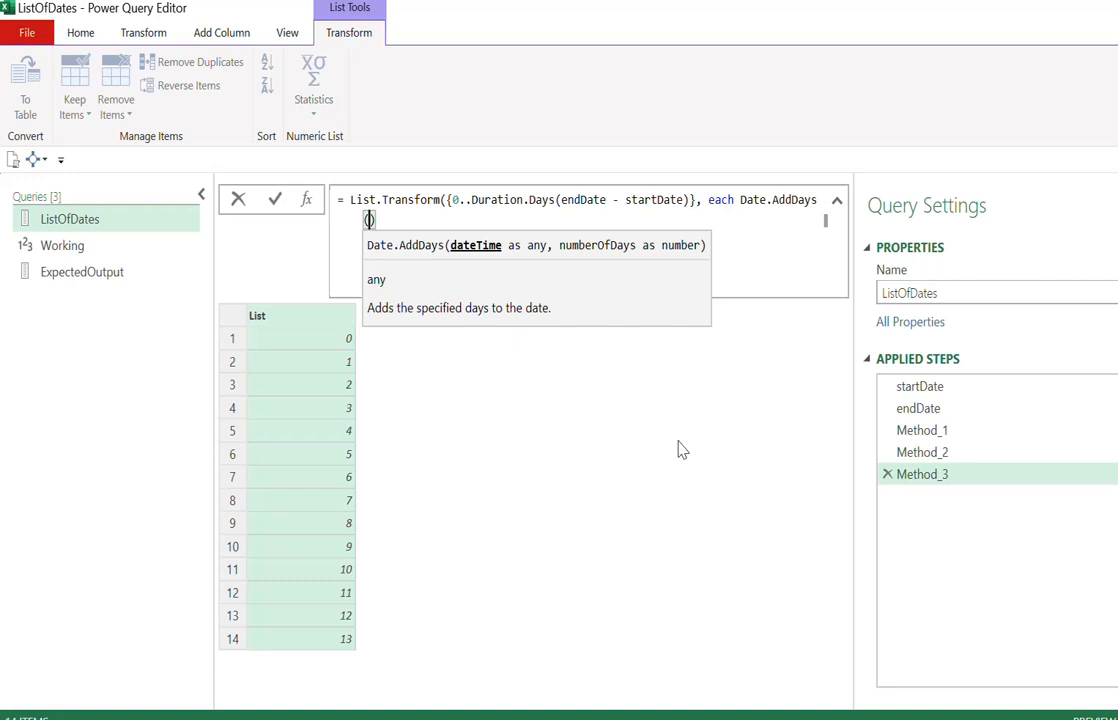
pyautogui.write('startDate')
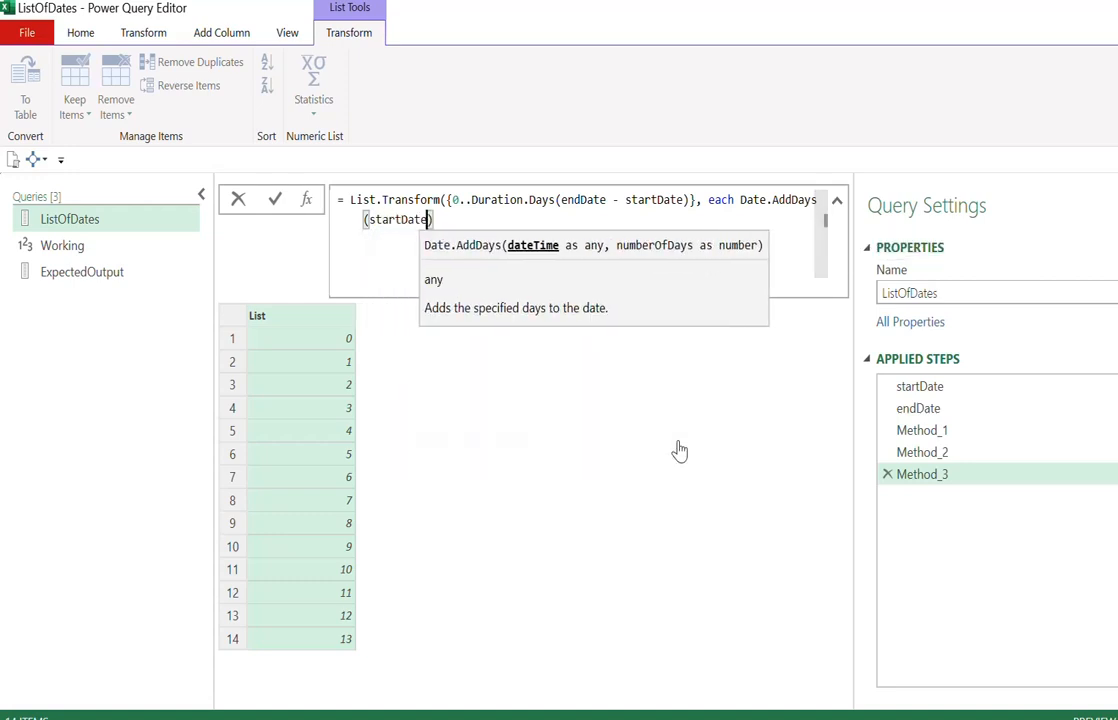
pyautogui.write(', ')
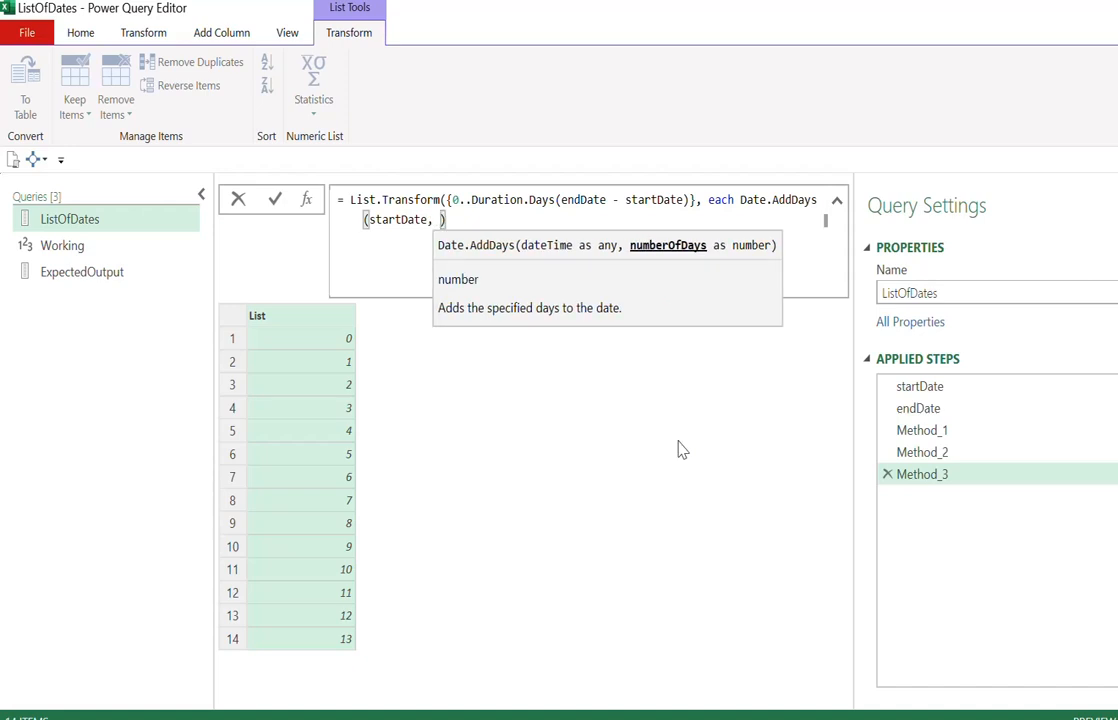
pyautogui.write('M')
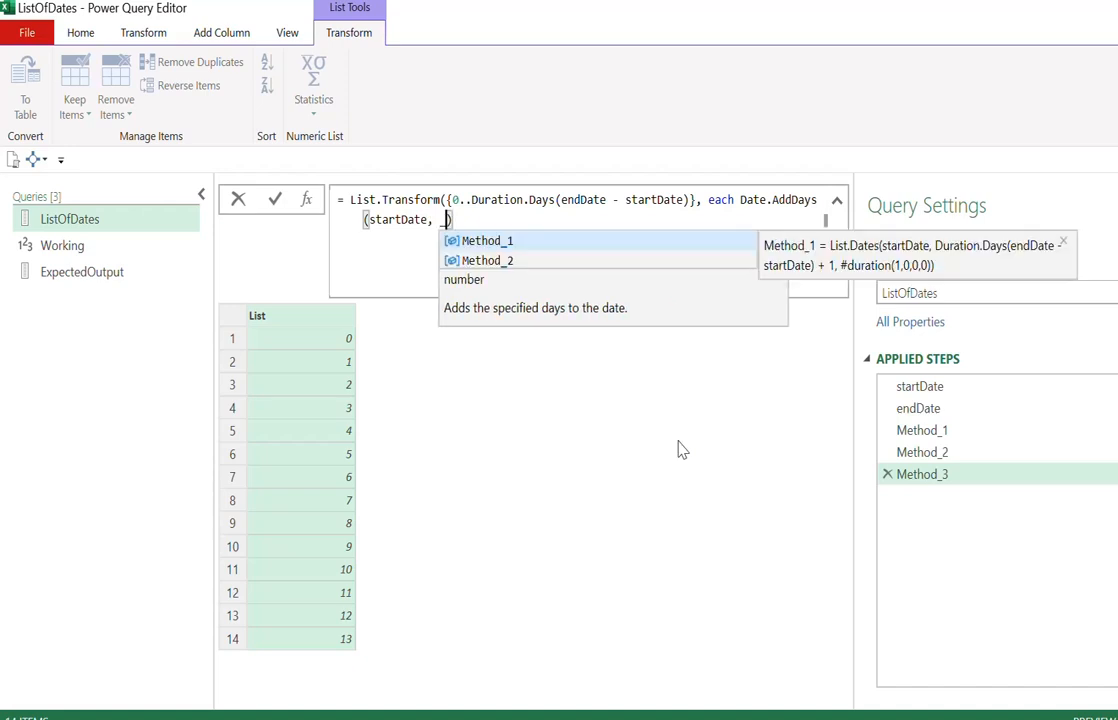
pyautogui.press('Escape')
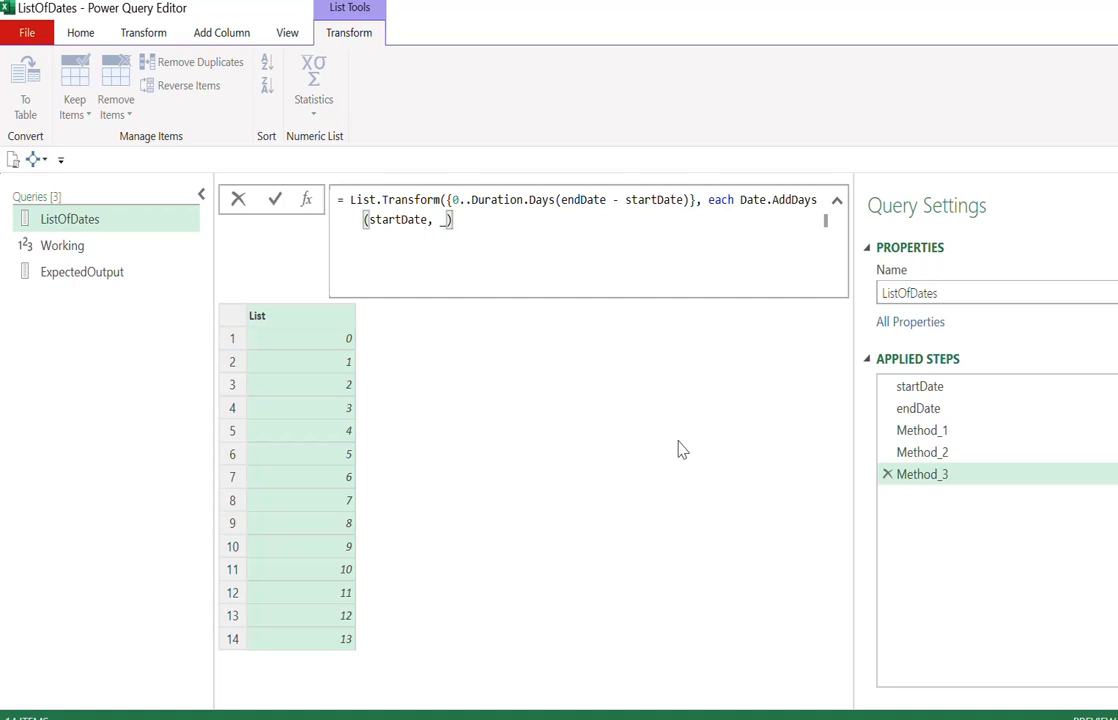
pyautogui.write(')')
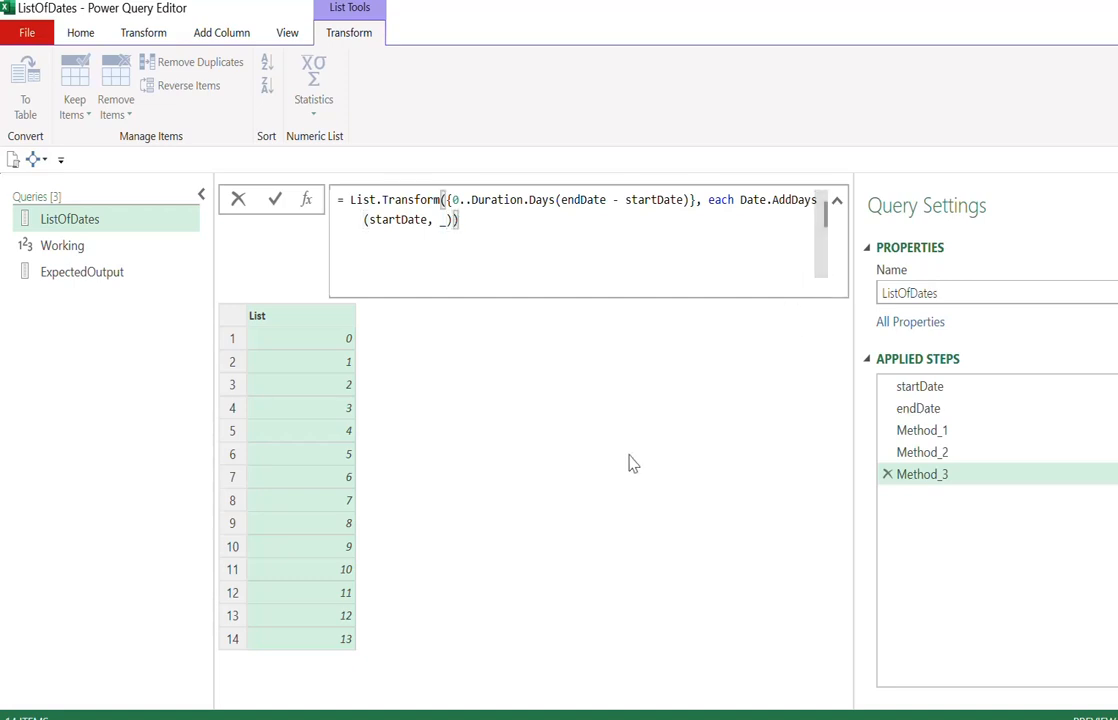
pyautogui.press('Return')
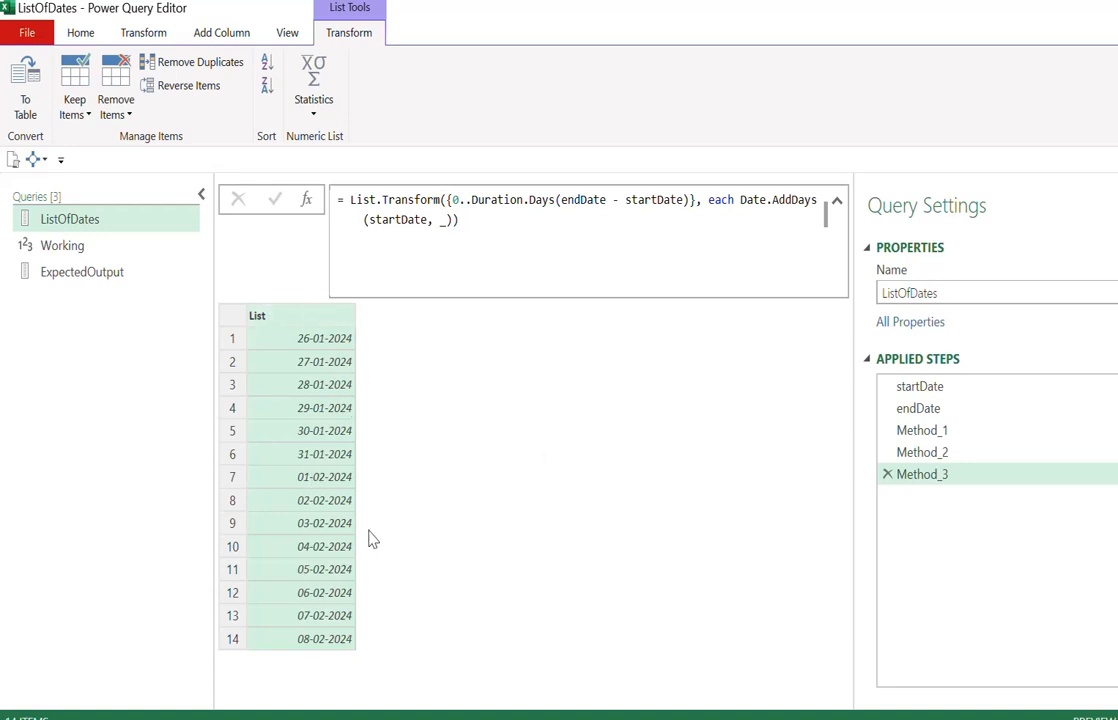
# Set the date in the endDate step to 18-02-2024.
pyautogui.click(836, 201)
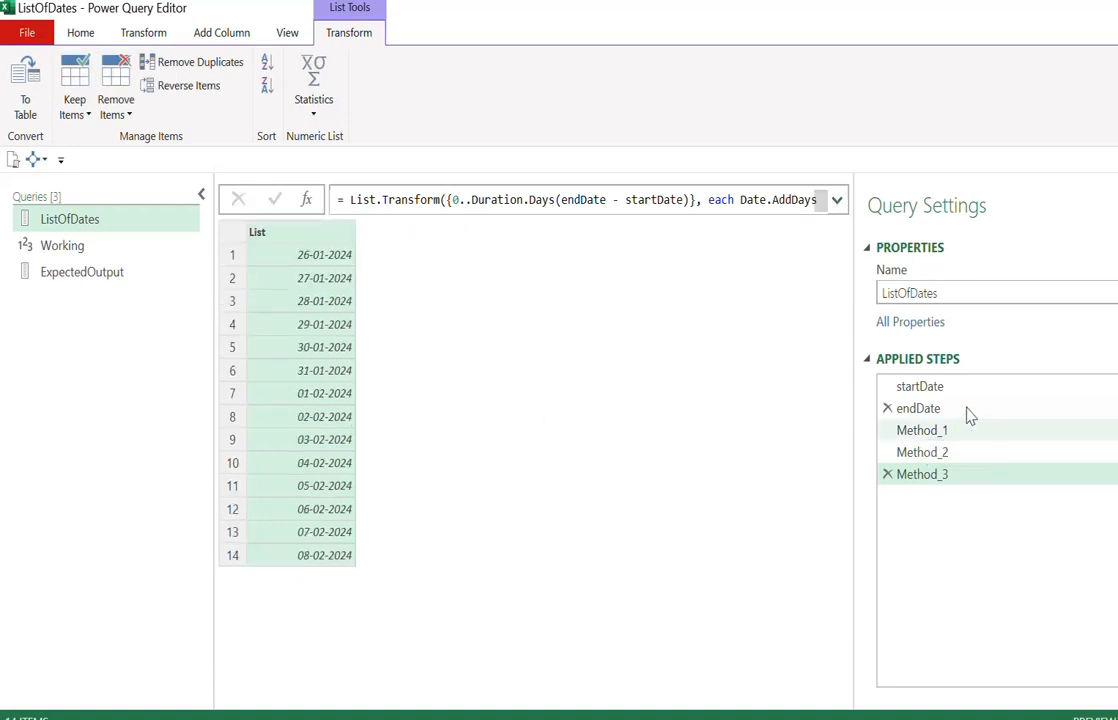
pyautogui.click(956, 412)
pyautogui.click(345, 200)
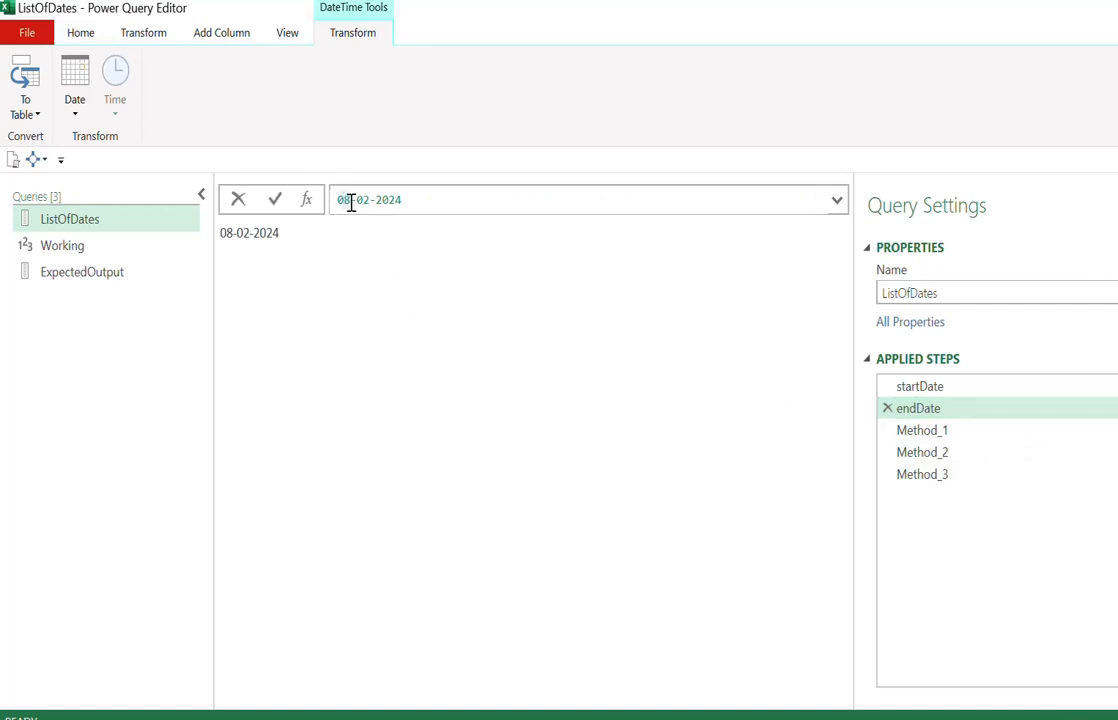
pyautogui.press('BackSpace')
pyautogui.write('1')
pyautogui.press('Return')
# Check the first and last dates listed by Method_1, Method_2 and Method_3 against the new endDate.
pyautogui.click(952, 430)
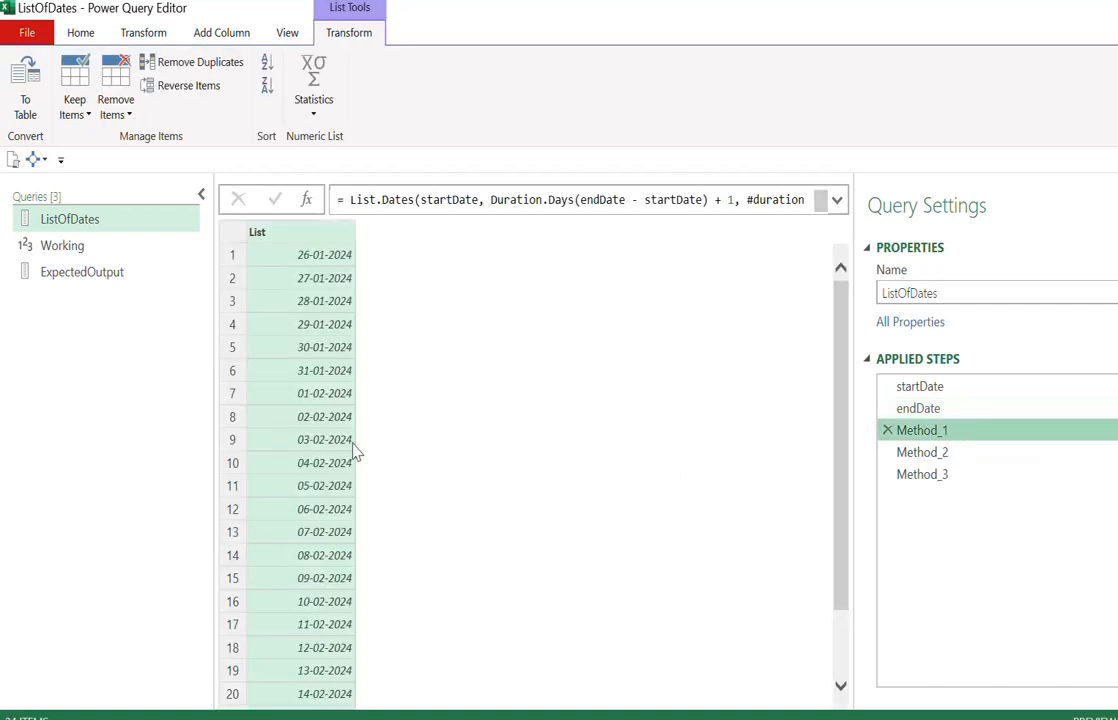
pyautogui.scroll(-2, 360, 480)
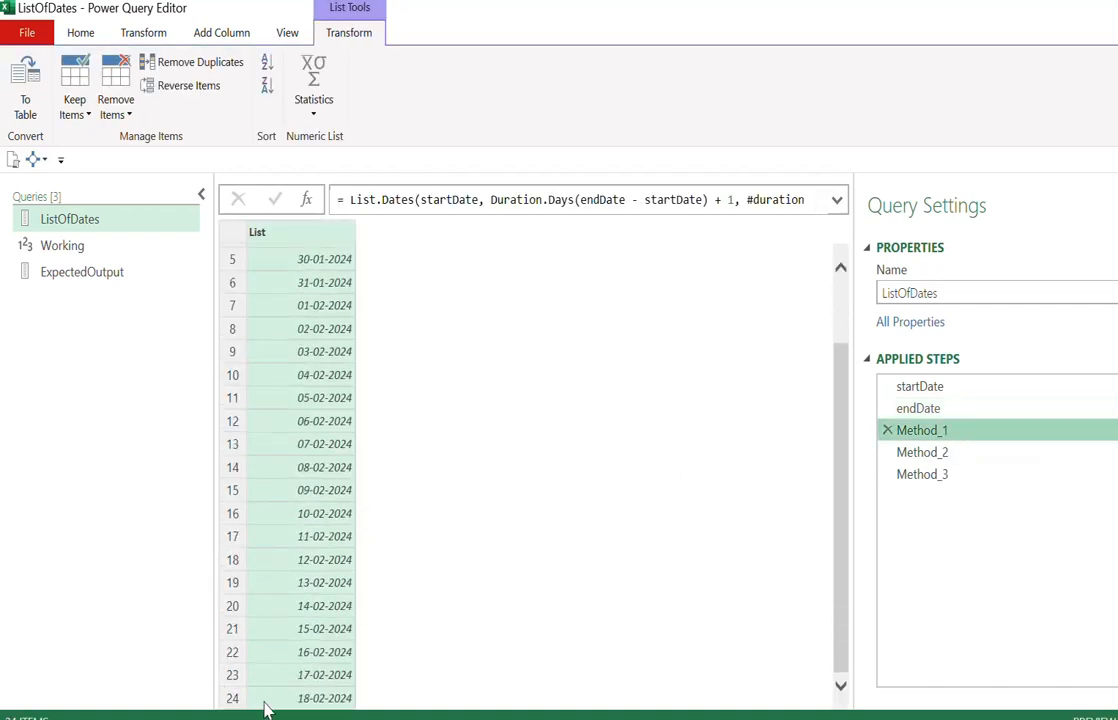
pyautogui.scroll(2, 292, 400)
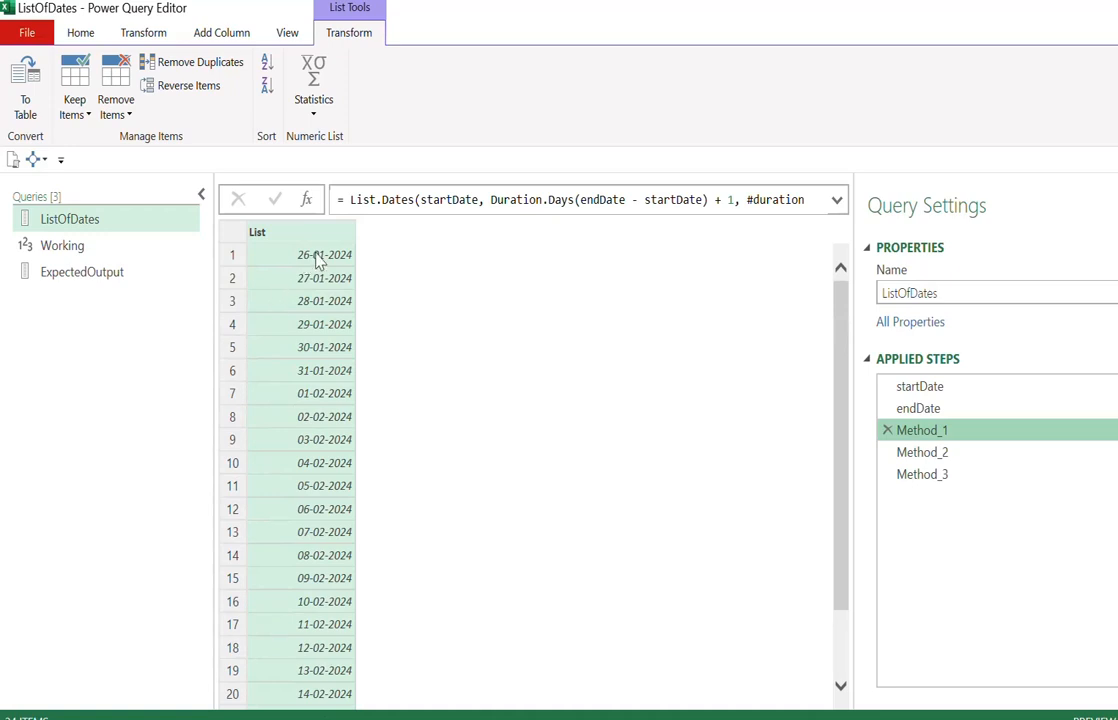
pyautogui.scroll(-2, 329, 653)
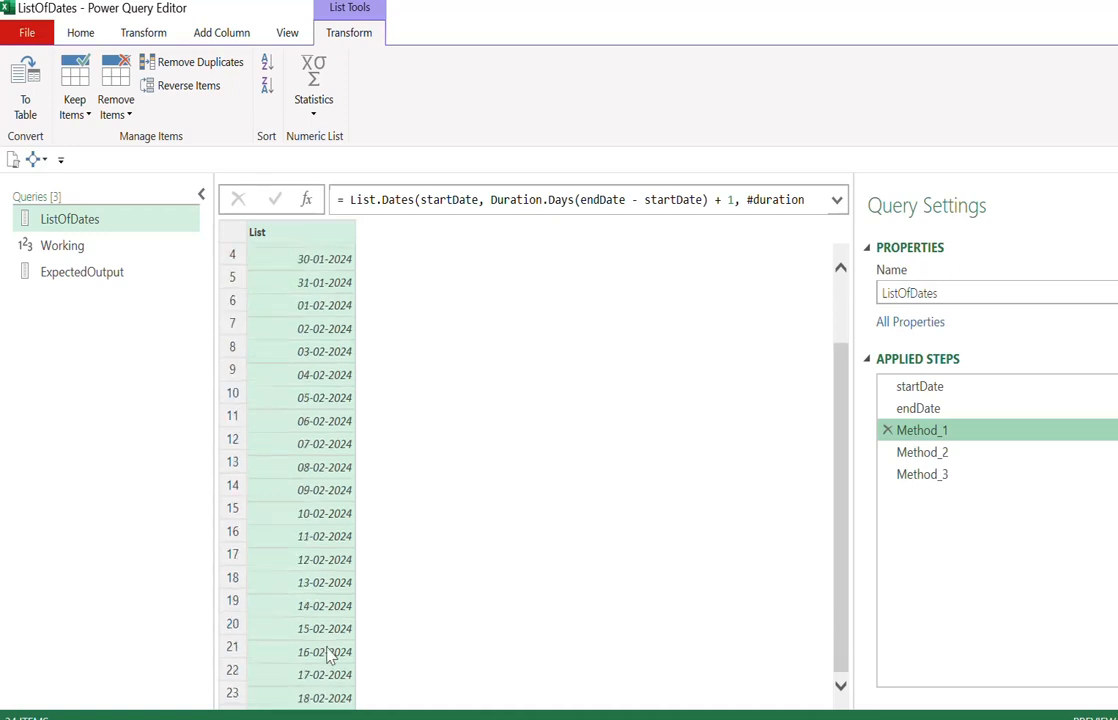
pyautogui.click(950, 453)
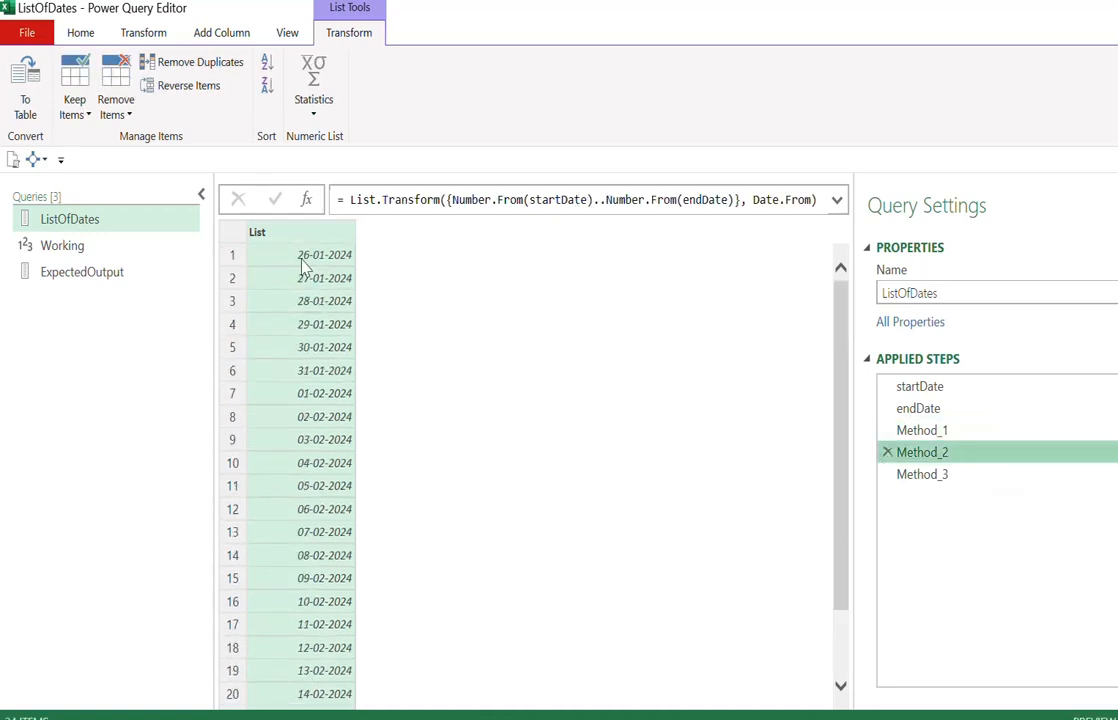
pyautogui.scroll(-2, 360, 480)
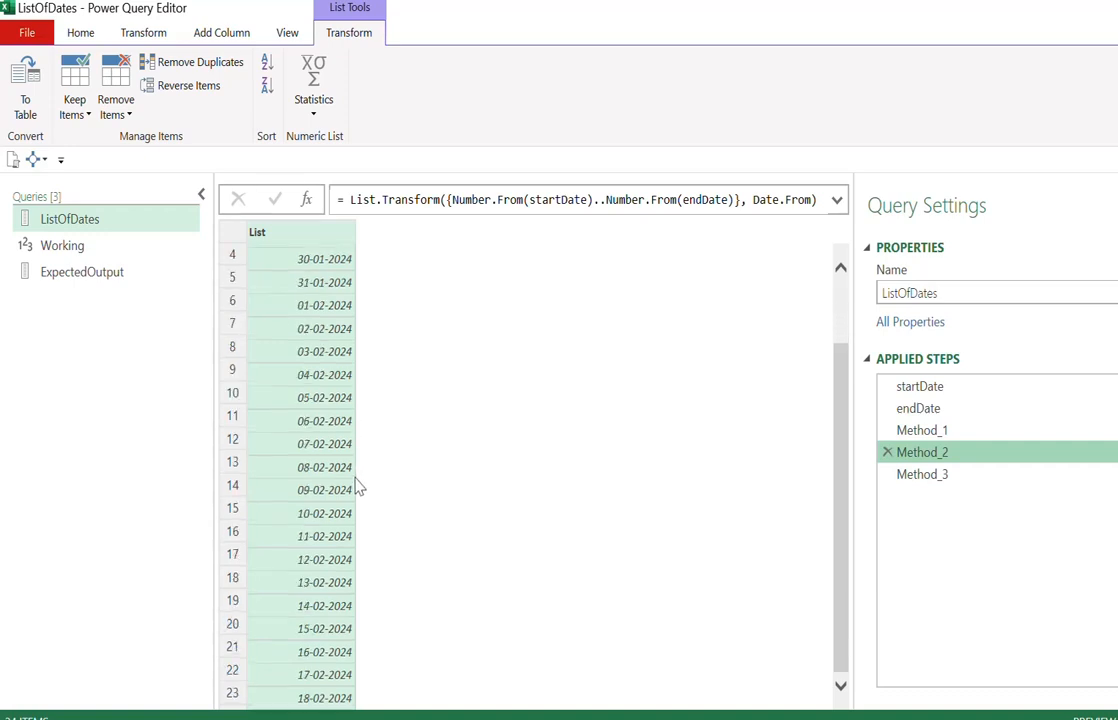
pyautogui.click(976, 477)
pyautogui.scroll(-2, 370, 385)
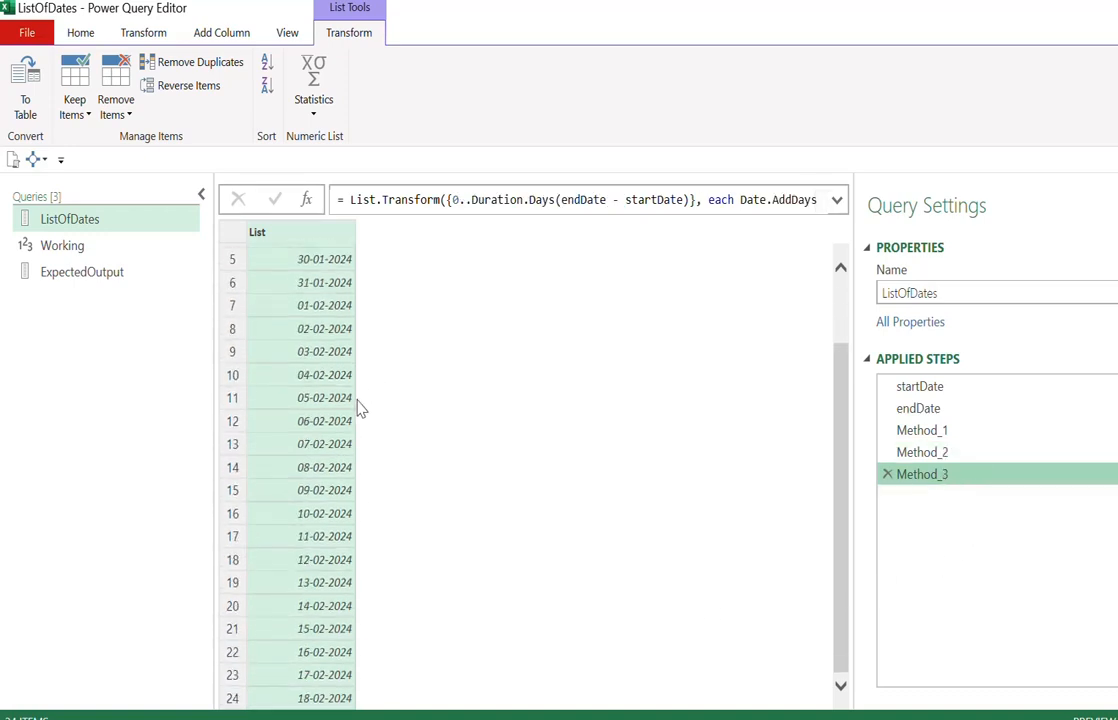
pyautogui.scroll(2, 362, 405)
# Review the full formulas of Method_1, Method_2 and Method_3, and look through Method_3's date list.
pyautogui.click(922, 430)
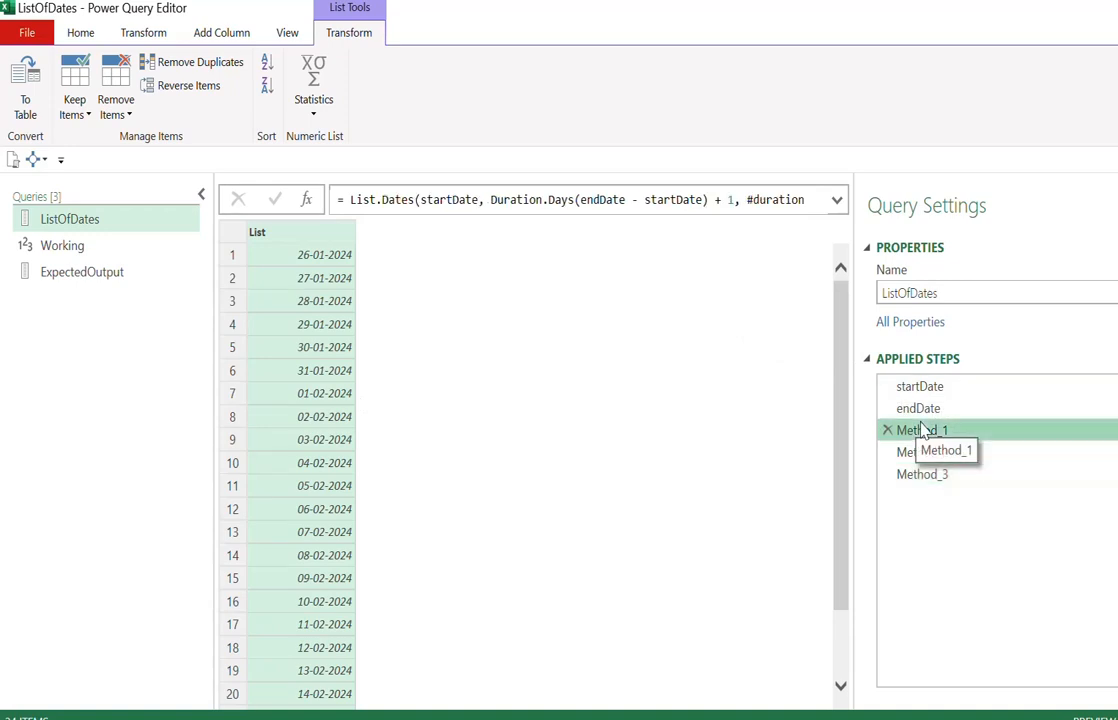
pyautogui.click(836, 201)
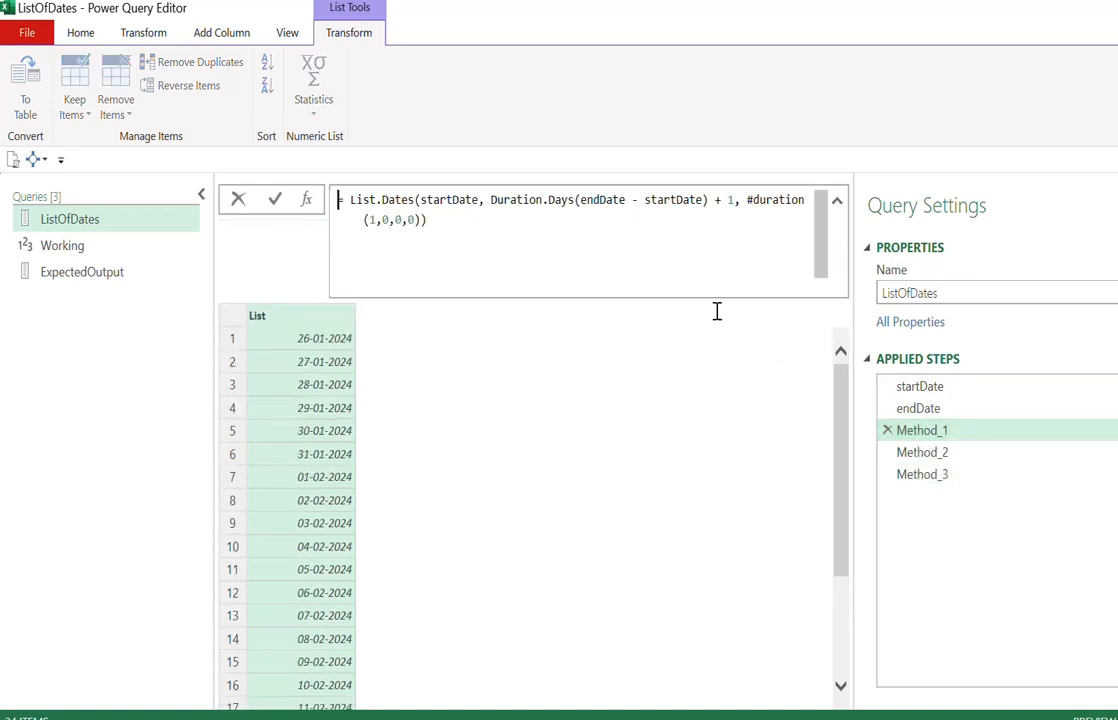
pyautogui.click(582, 383)
pyautogui.moveTo(517, 199); pyautogui.dragTo(555, 201)
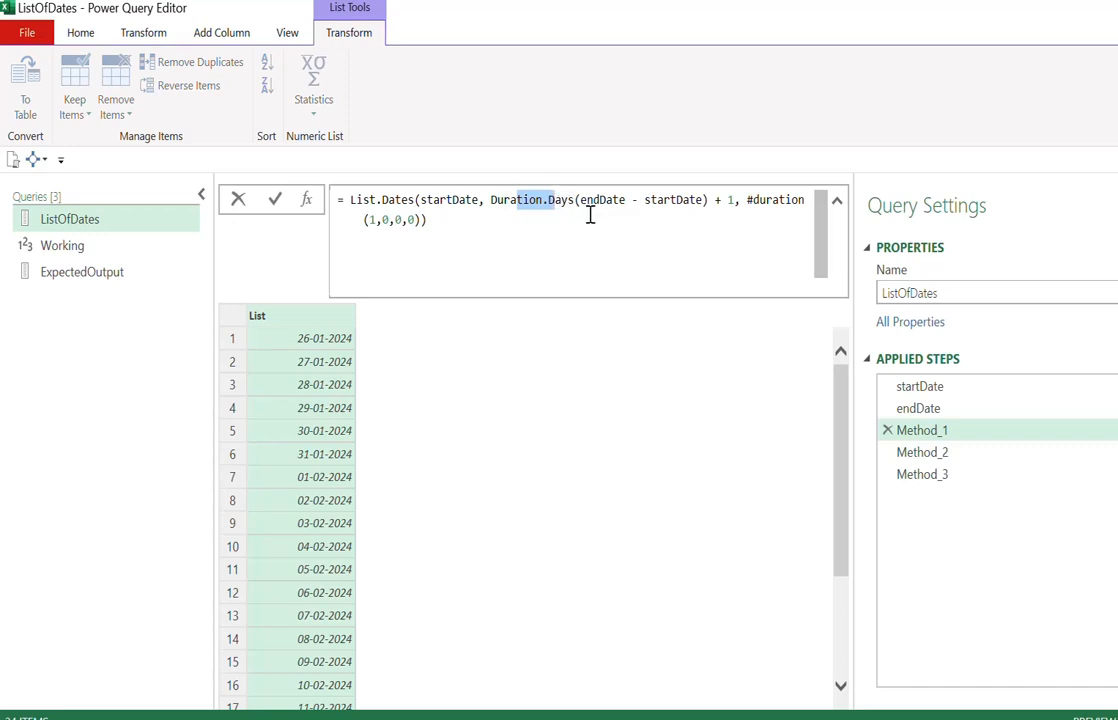
pyautogui.click(650, 375)
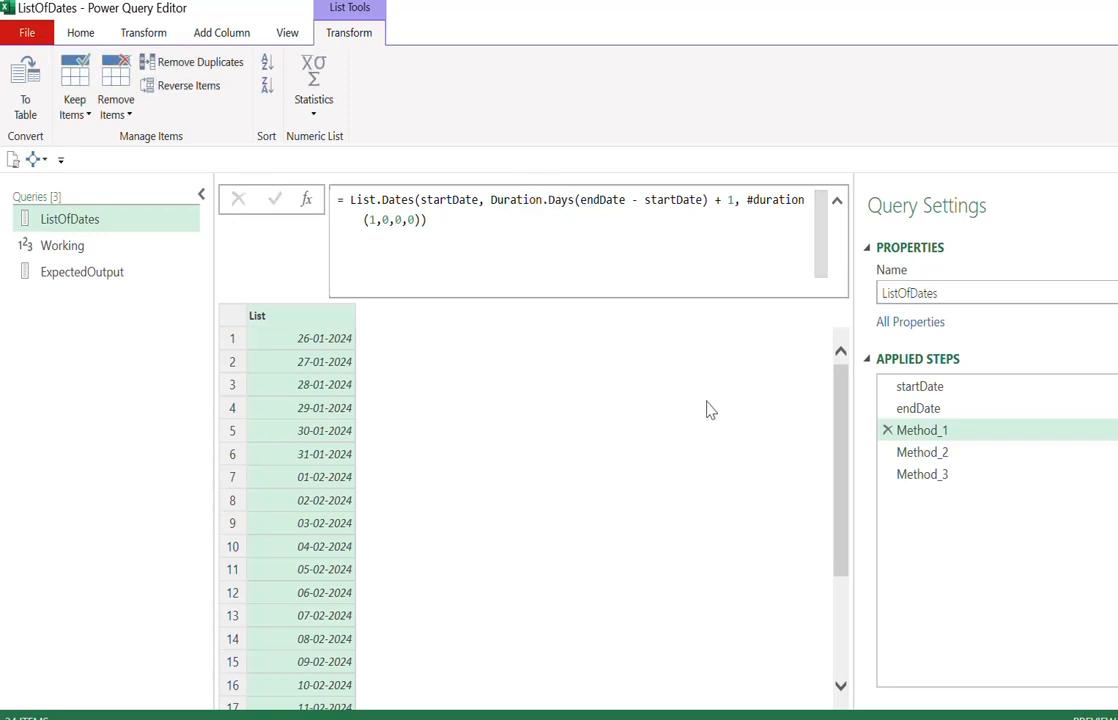
pyautogui.click(903, 452)
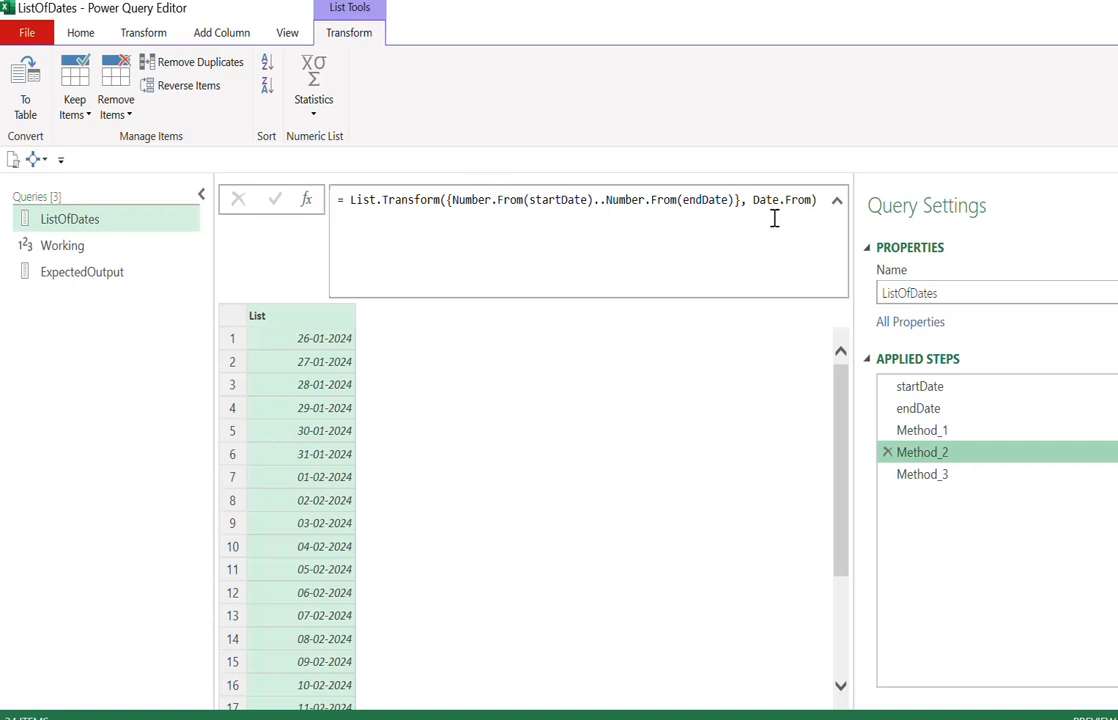
pyautogui.click(945, 476)
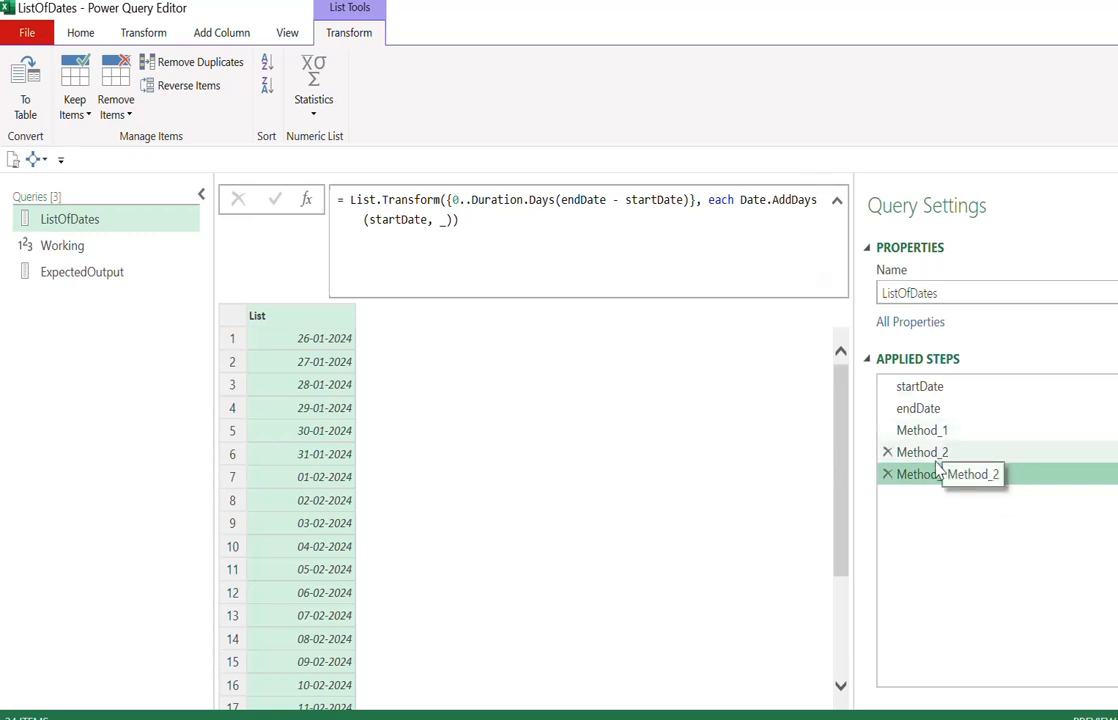
pyautogui.moveTo(446, 203); pyautogui.dragTo(694, 205)
pyautogui.click(540, 328)
pyautogui.moveTo(472, 200); pyautogui.dragTo(531, 200)
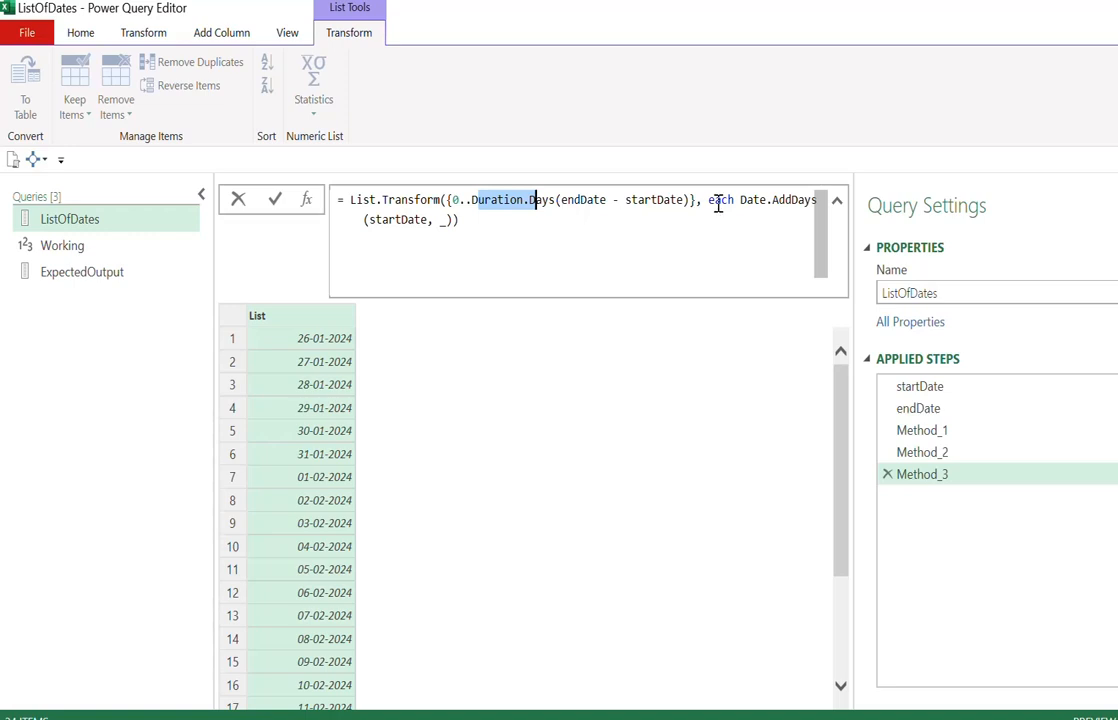
pyautogui.moveTo(741, 200); pyautogui.dragTo(460, 219)
pyautogui.click(563, 403)
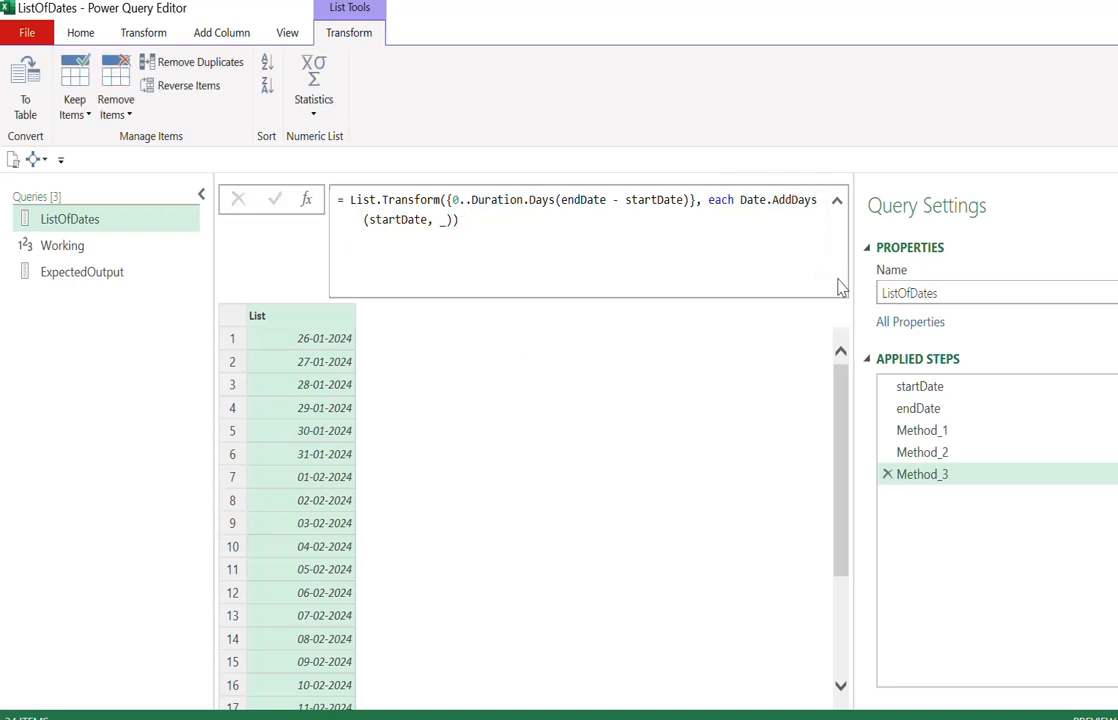
pyautogui.scroll(-3, 444, 524)
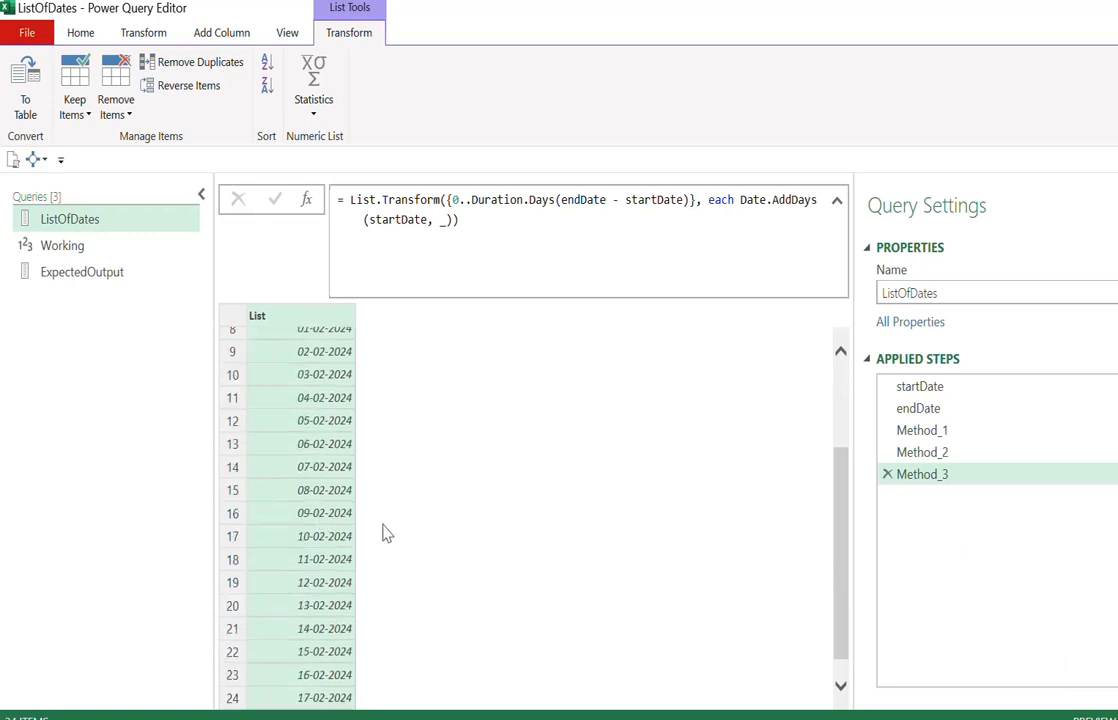
pyautogui.scroll(3, 384, 532)
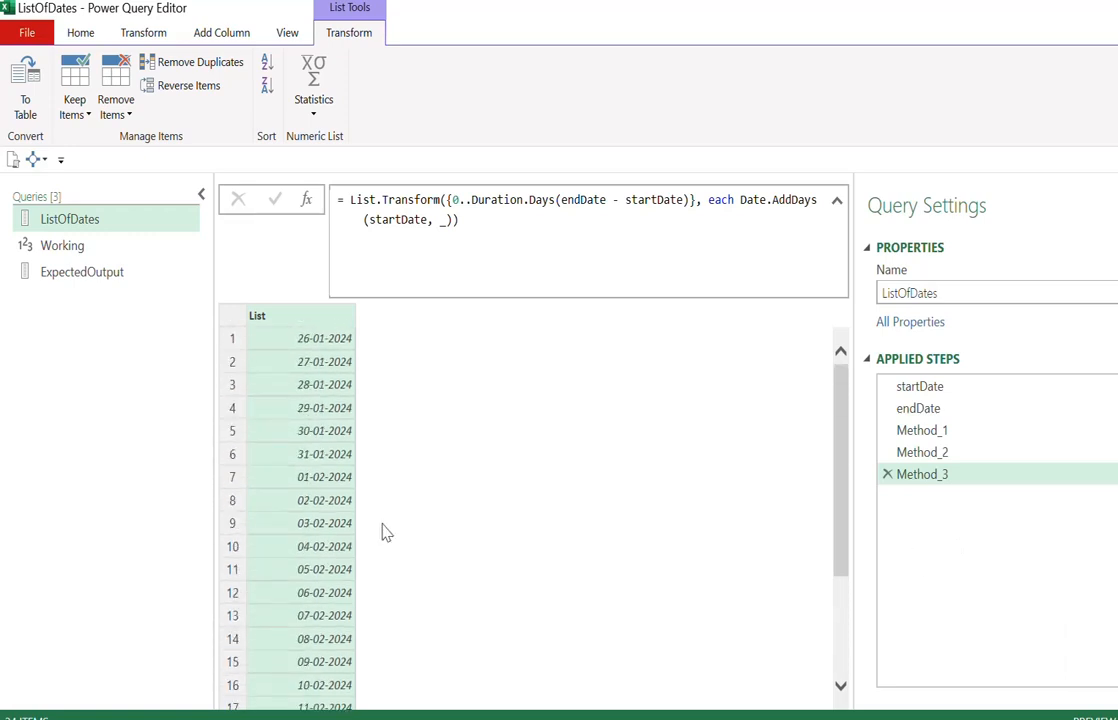